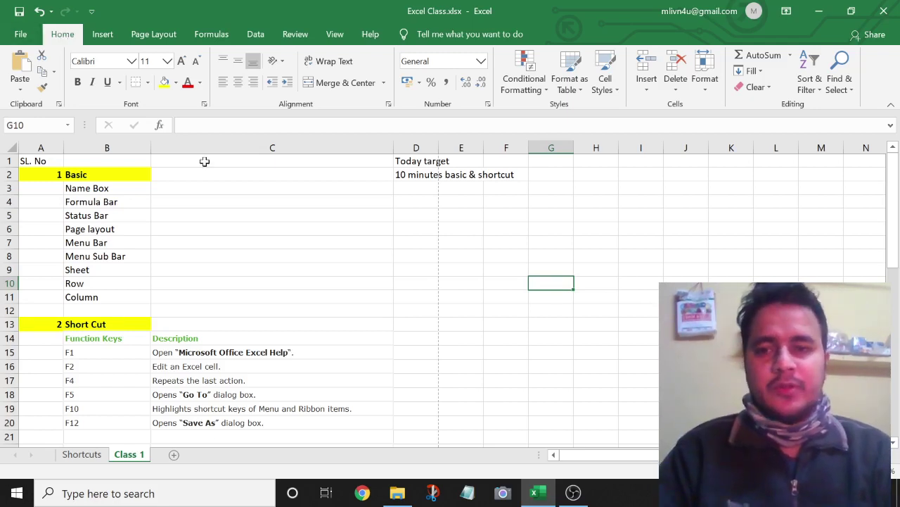
Use the Name Box to jump to cell Q27, then return to A1 with Ctrl+Home.
click(246, 177)
click(313, 191)
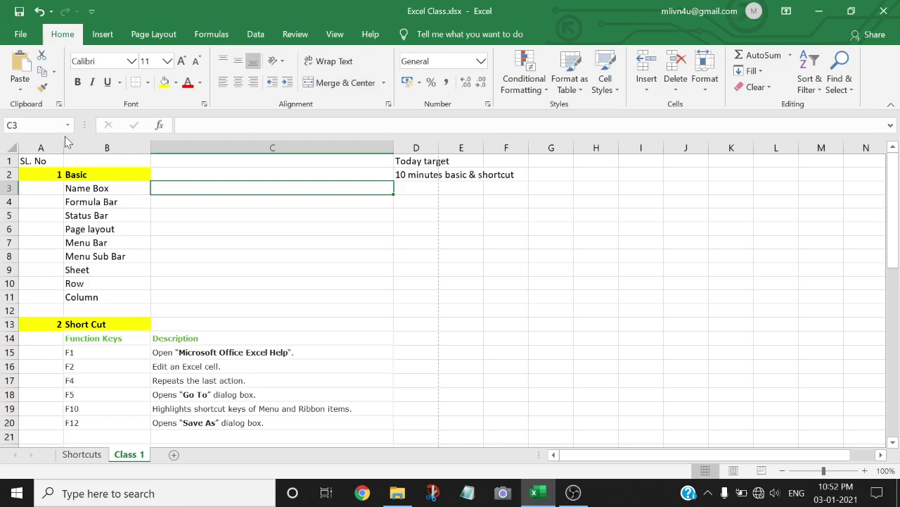
click(12, 124)
click(207, 240)
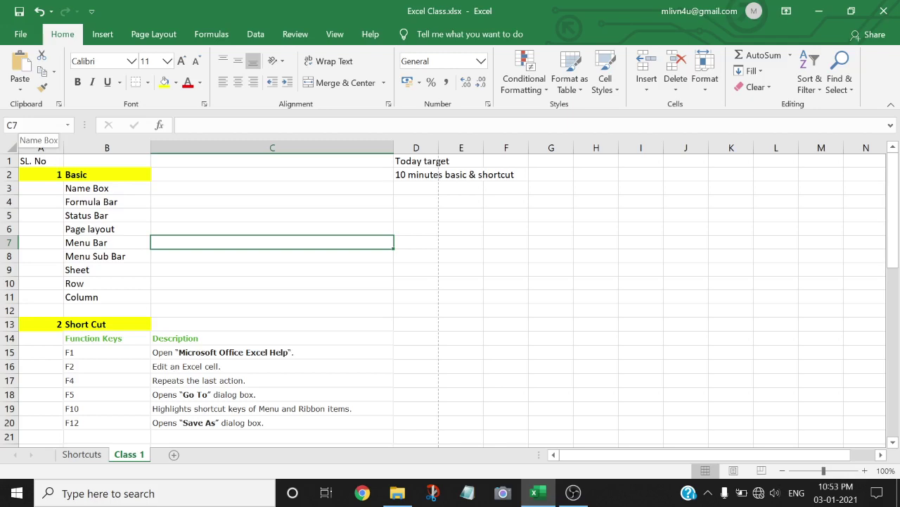
click(21, 124)
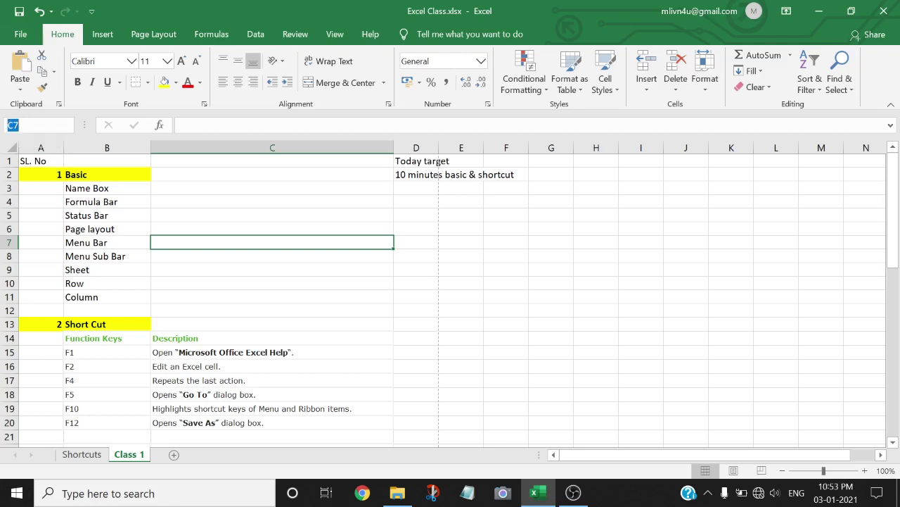
text(q27)
key(Return)
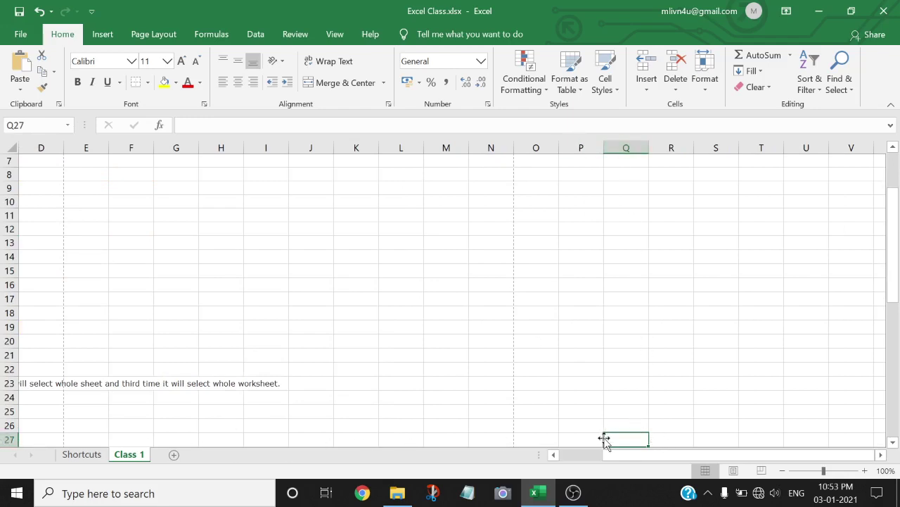
key(ctrl+Home)
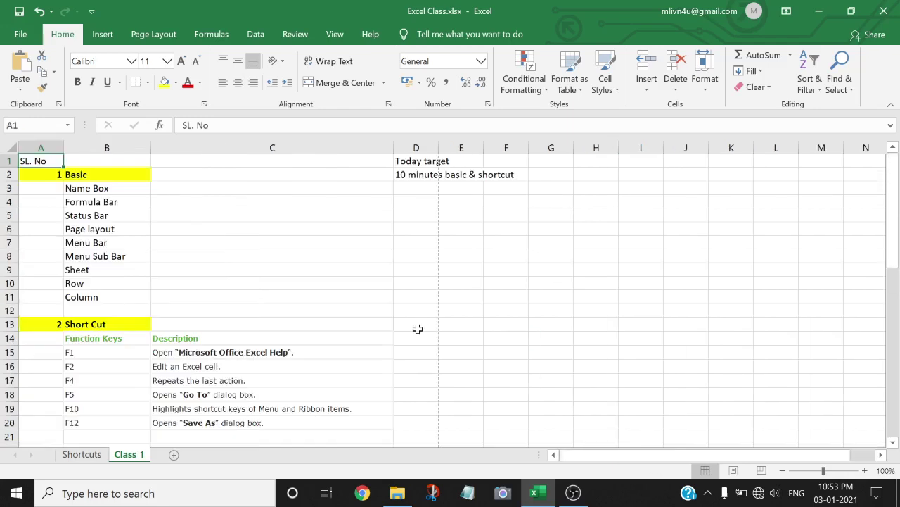
click(14, 124)
Enter 1 in C3 beside Name Box and 2 in C5 beside Status Bar.
click(176, 187)
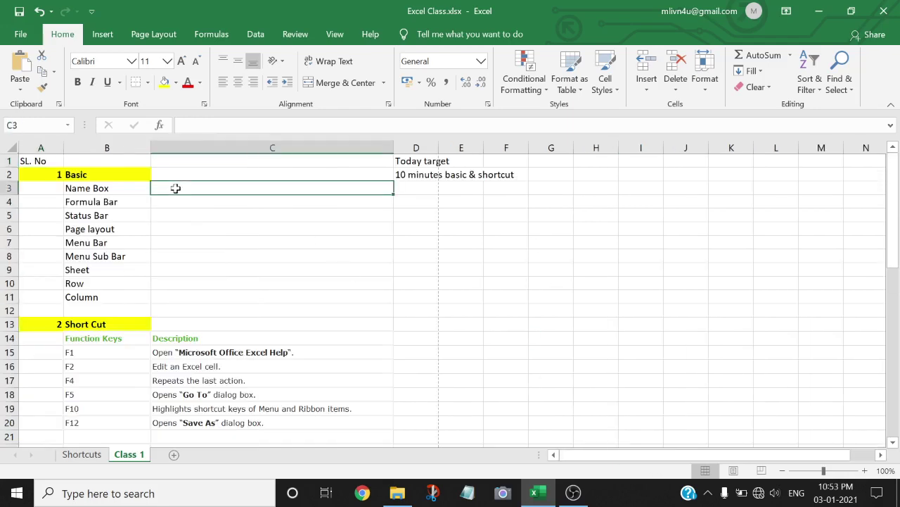
text(1)
key(Return)
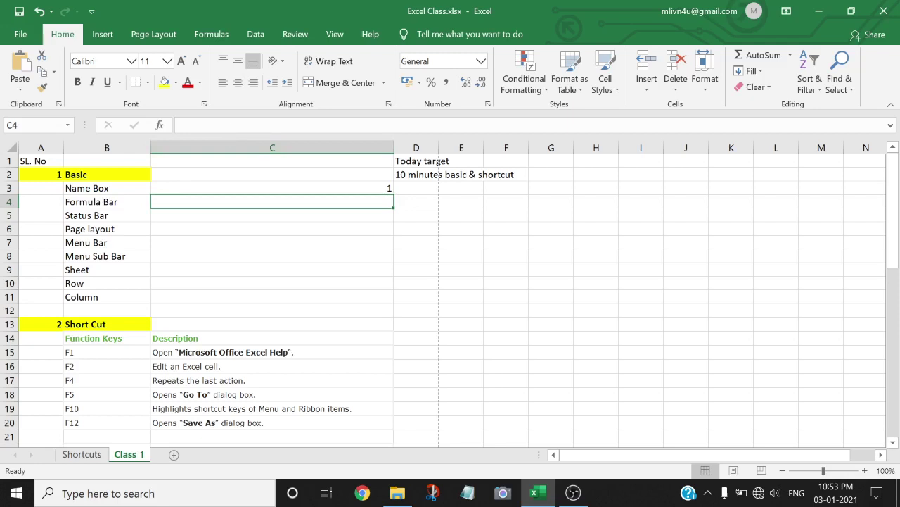
click(230, 126)
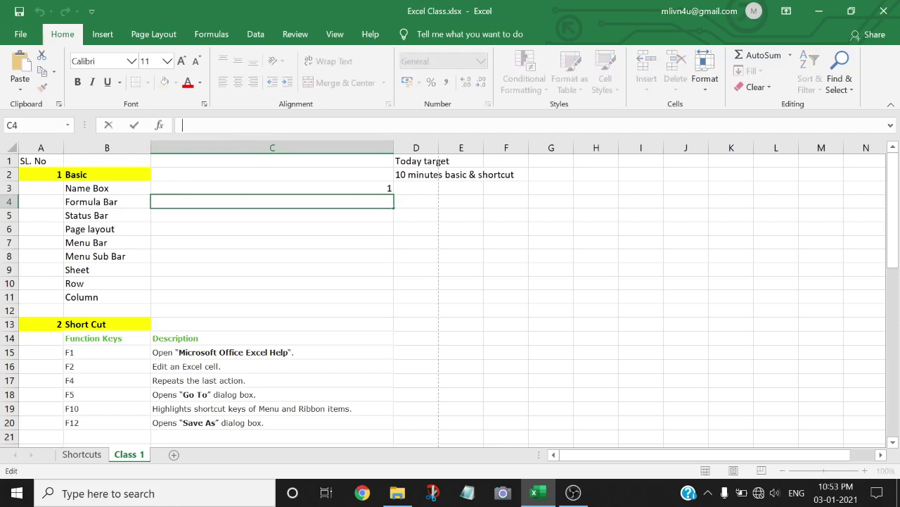
click(95, 199)
click(254, 125)
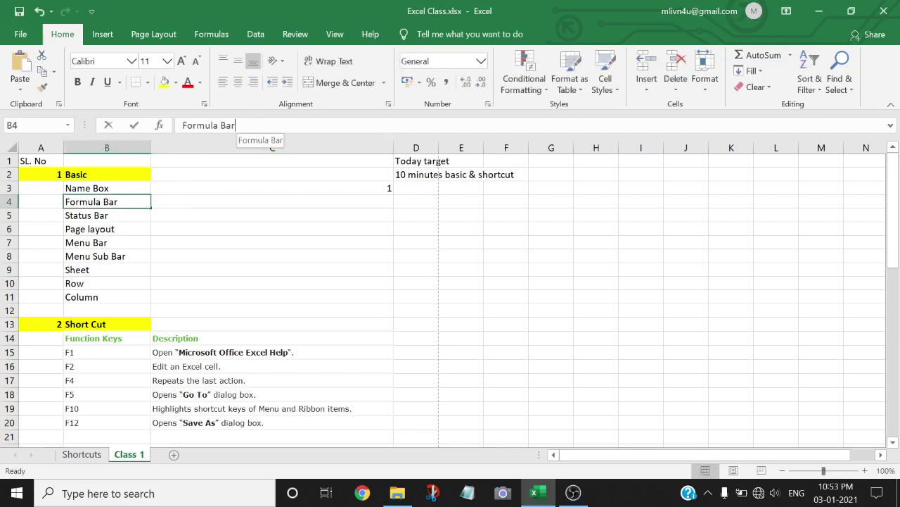
click(287, 212)
text(2)
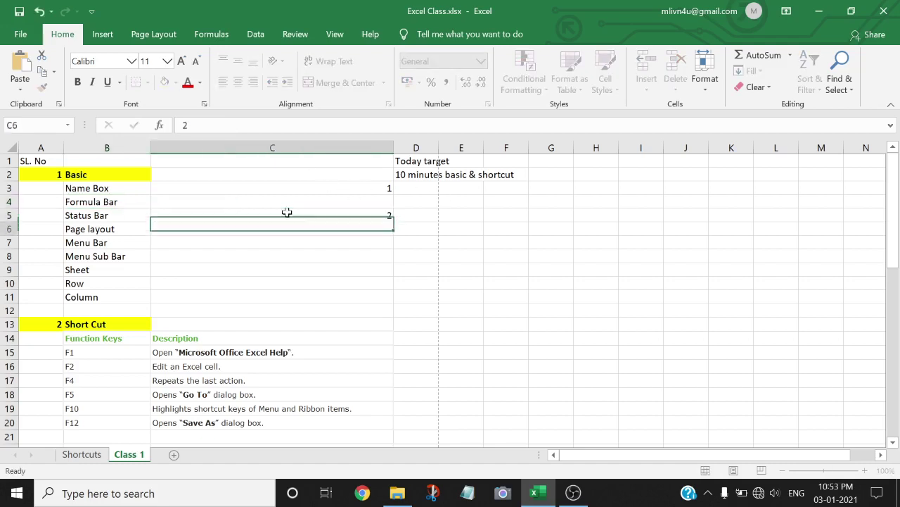
key(Return)
key(Return)
Type 2+3+4 into C7, correcting the stray characters.
text(-)
key(BackSpace)
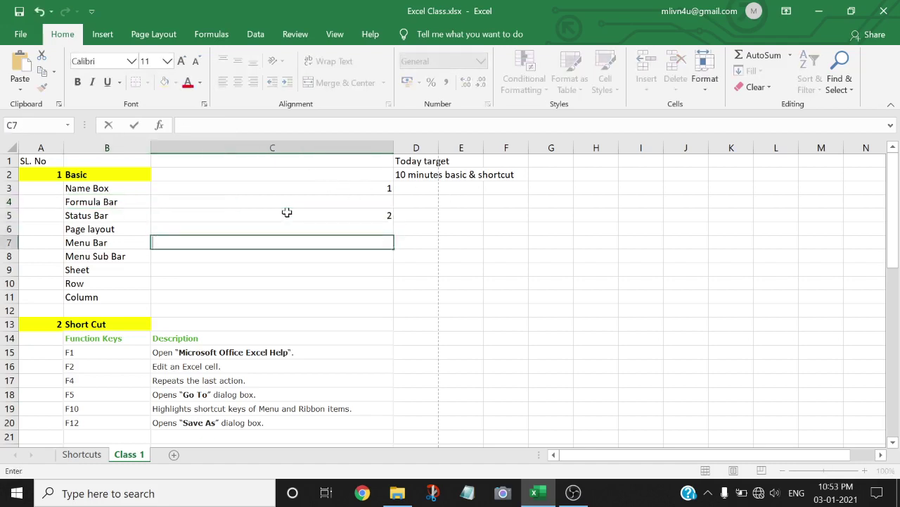
text(2+)
text(#)
key(BackSpace)
text(3+4)
click(242, 283)
Edit C7 with F2 into the formula =2+3+4 so it shows 9.
click(249, 244)
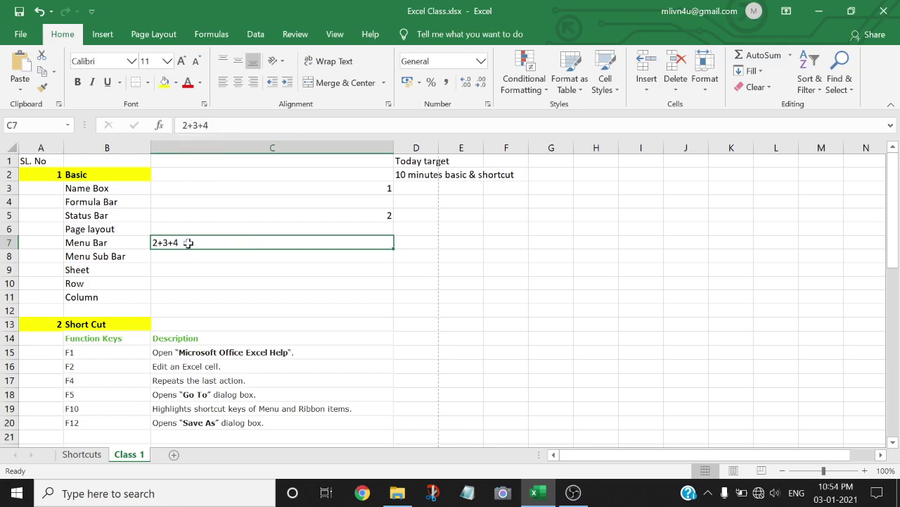
key(F2)
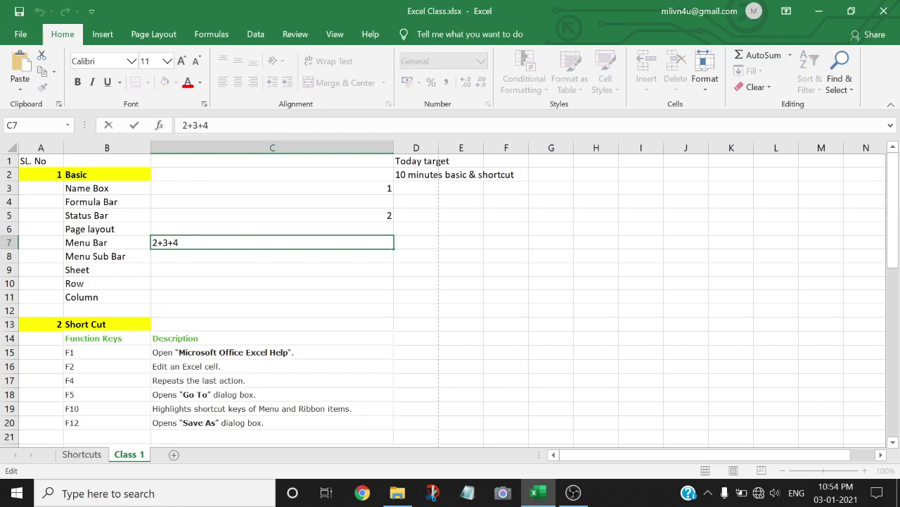
click(211, 256)
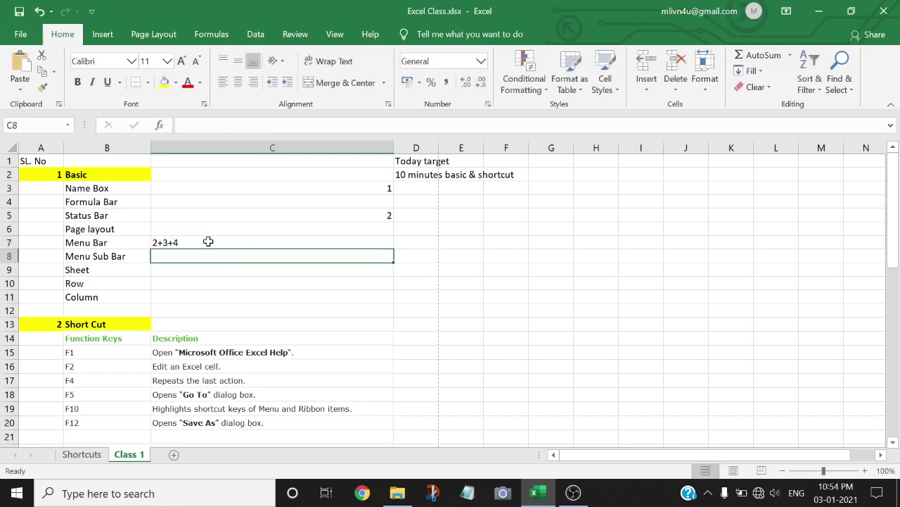
click(208, 241)
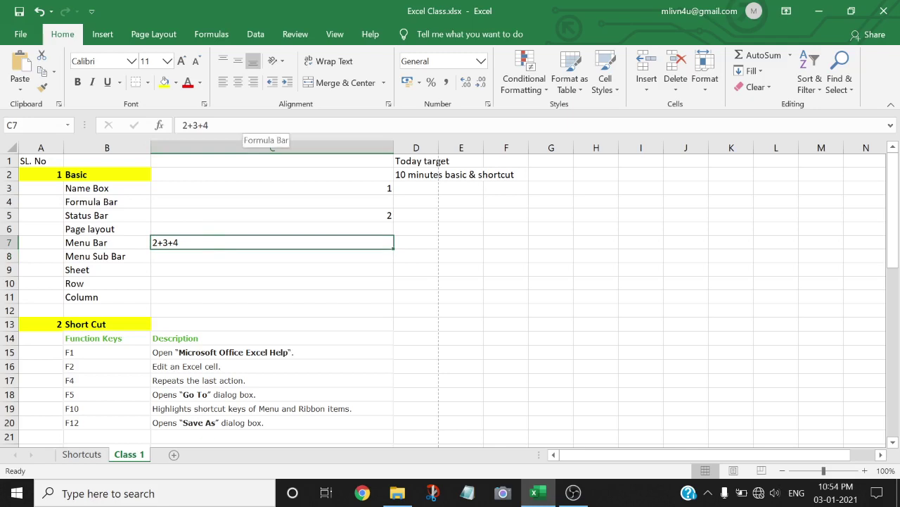
key(F2)
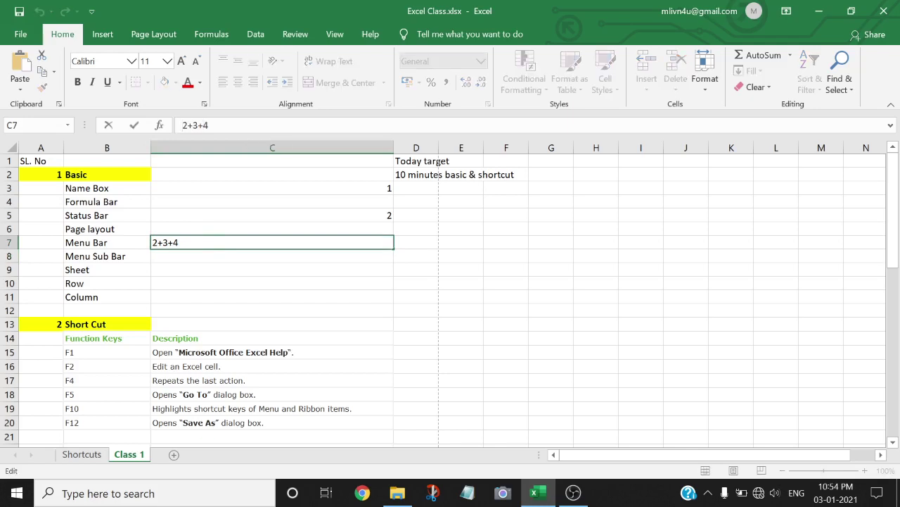
text(+)
key(BackSpace)
text(=)
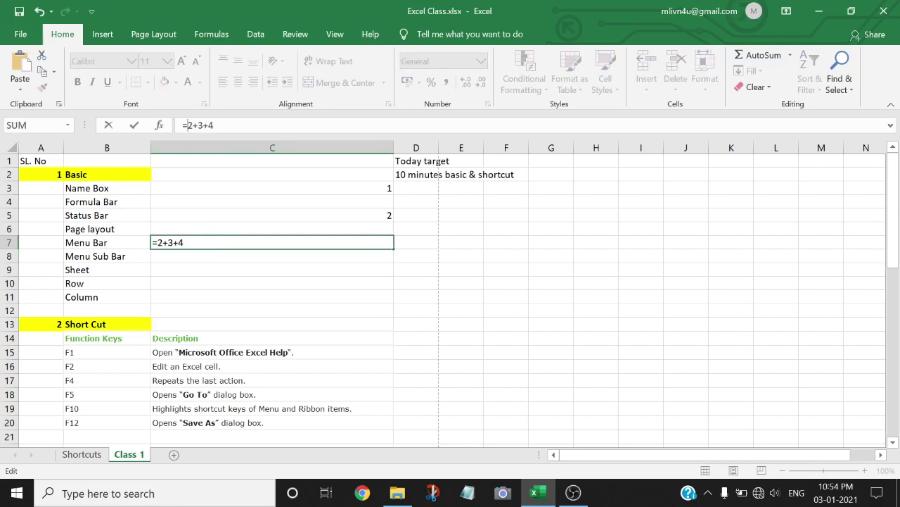
key(Return)
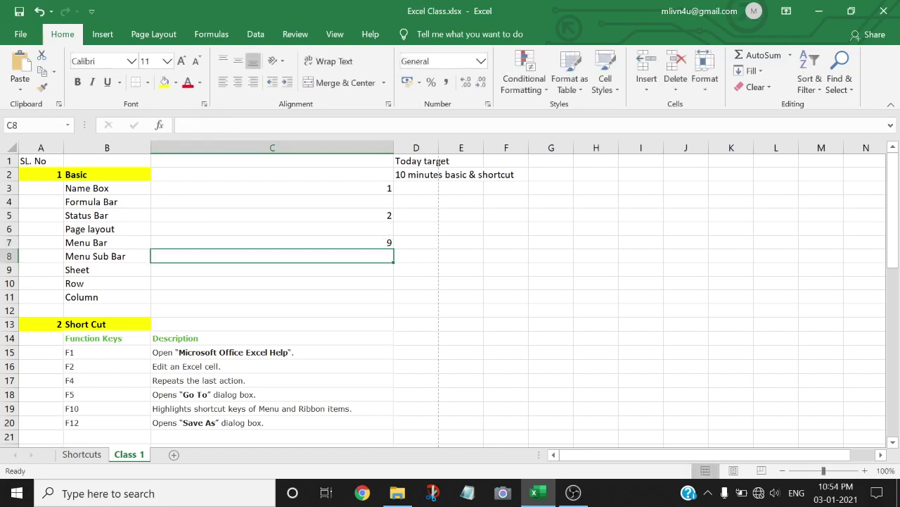
key(Up)
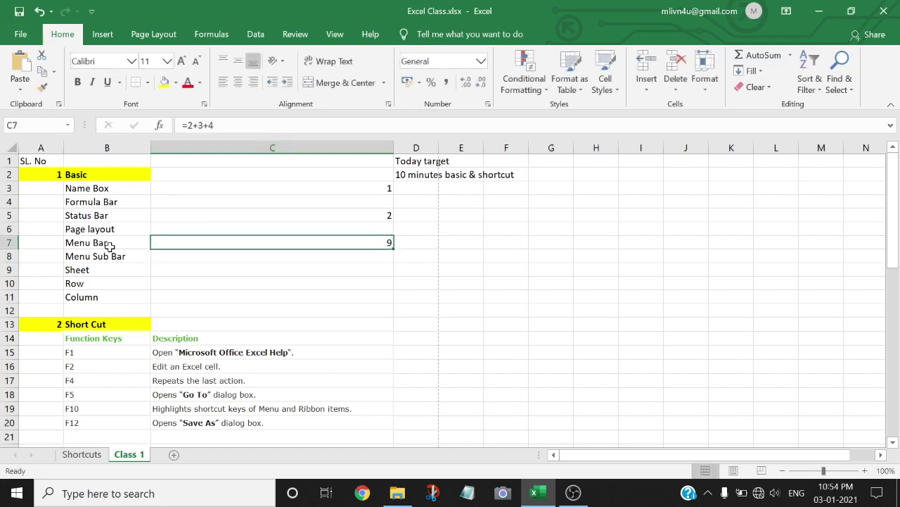
click(110, 245)
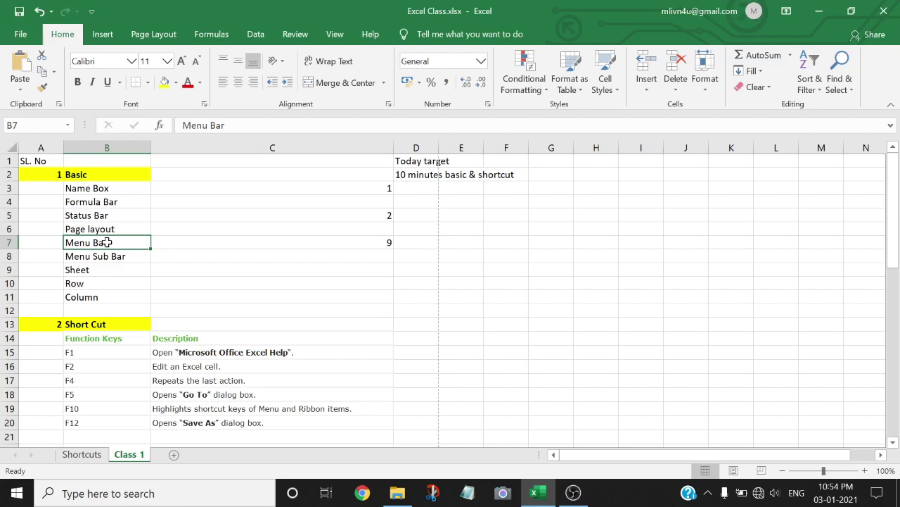
Select C3:C7 and delete the values 1, 2 and the =2+3+4 formula.
click(237, 126)
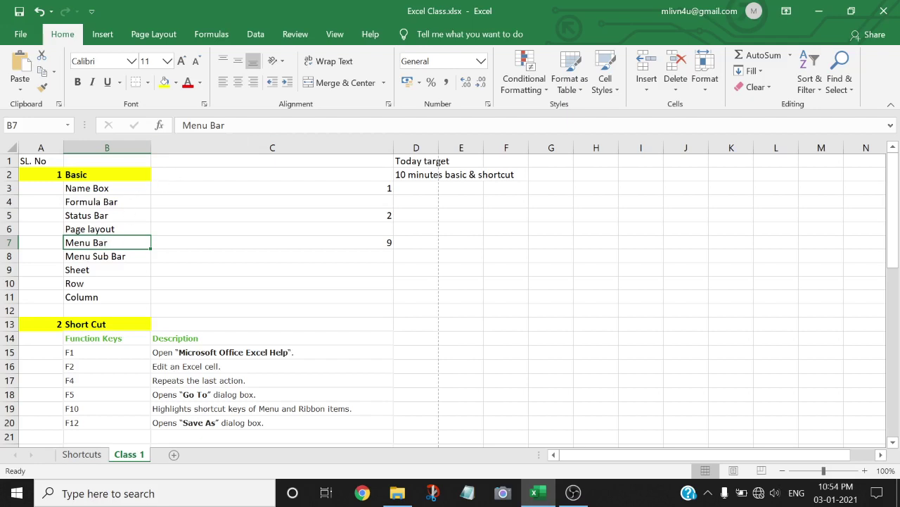
click(239, 198)
click(343, 191)
drag(342, 190, 352, 245)
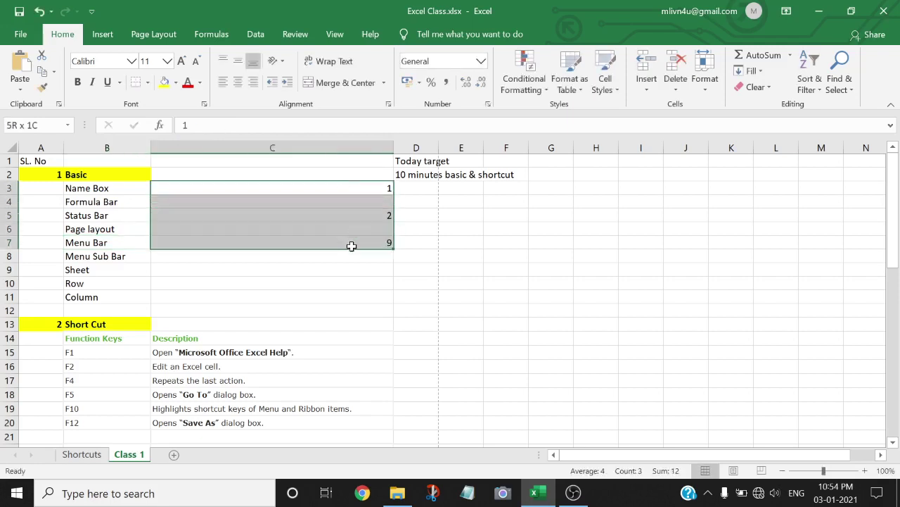
key(Delete)
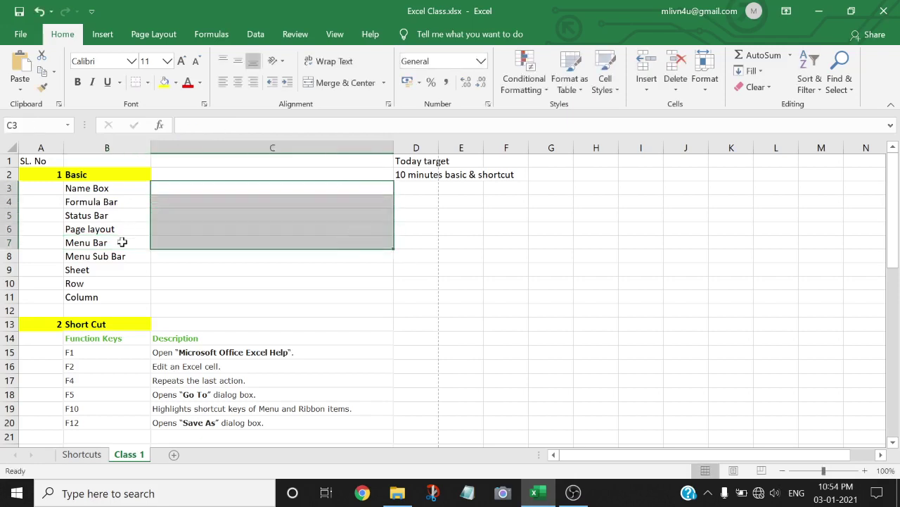
Show F2 editing on B8 (Menu Sub Bar), then select C5 and B5 (Status Bar).
click(121, 242)
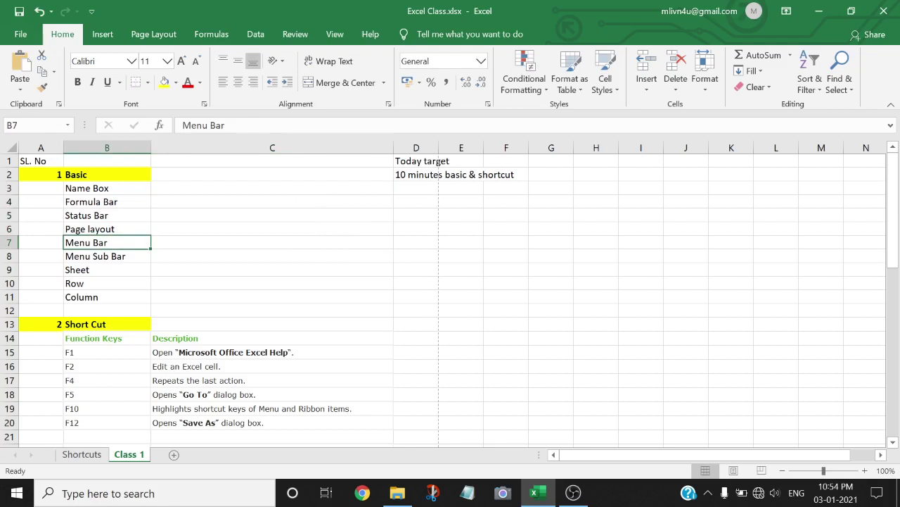
click(123, 257)
key(F2)
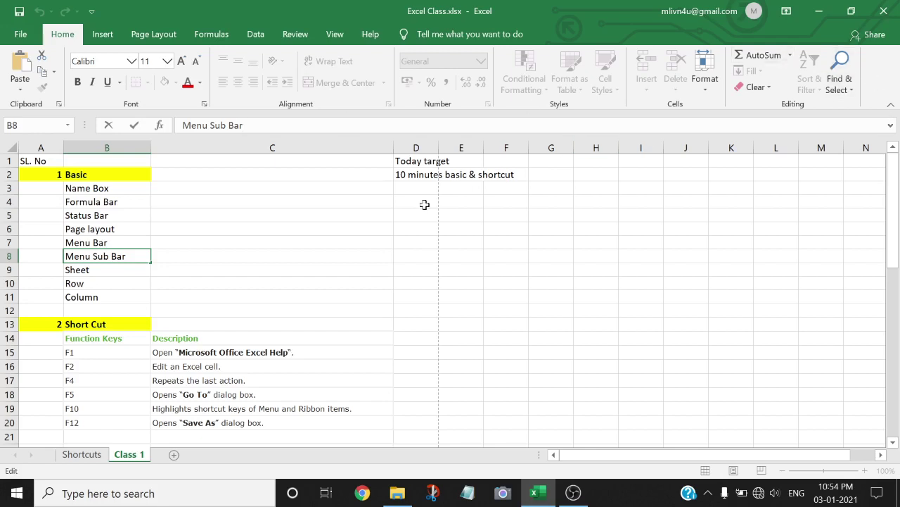
click(181, 193)
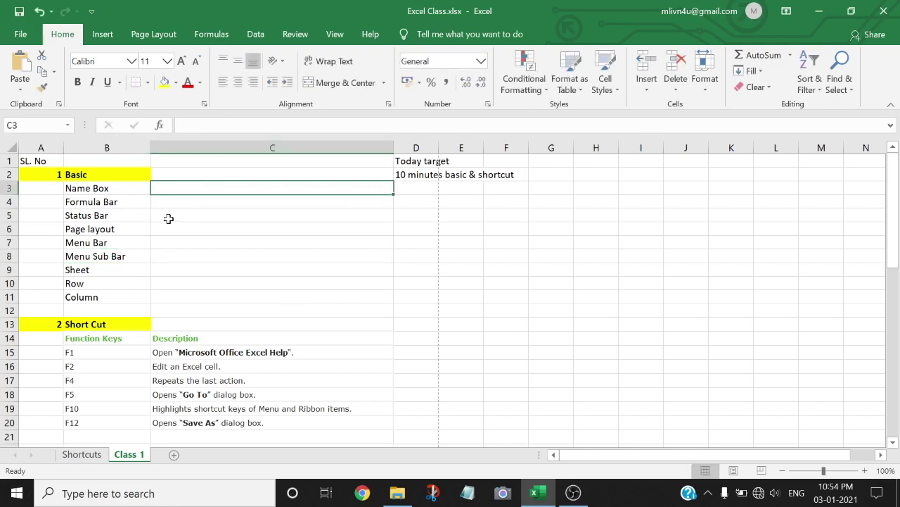
click(170, 219)
click(130, 217)
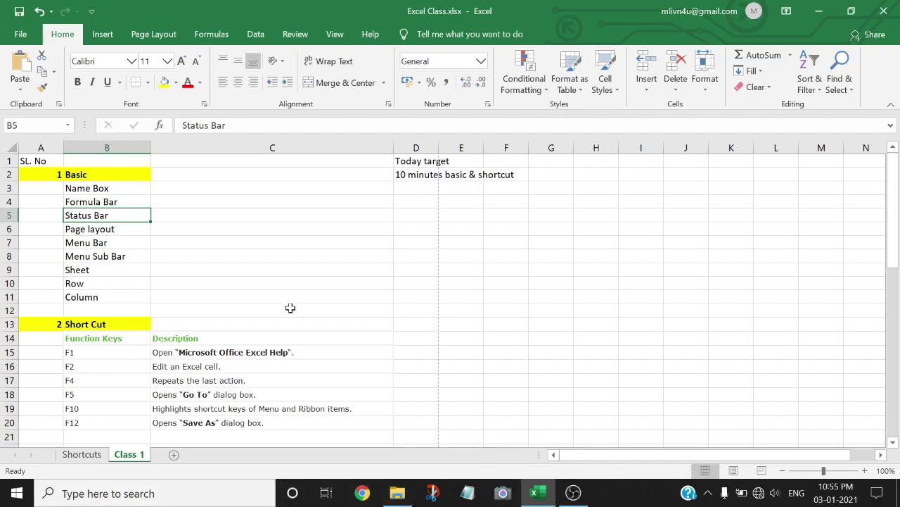
Enter the numbers 2, 3, 4, 5 and 6 down cells D4 to D8.
click(396, 205)
text(2)
key(Return)
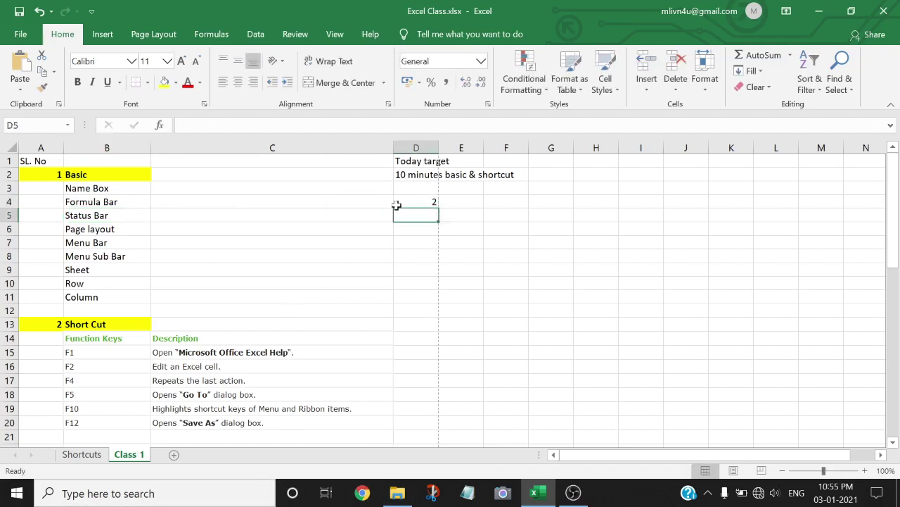
text(3)
key(Return)
text(4)
key(Return)
text(5)
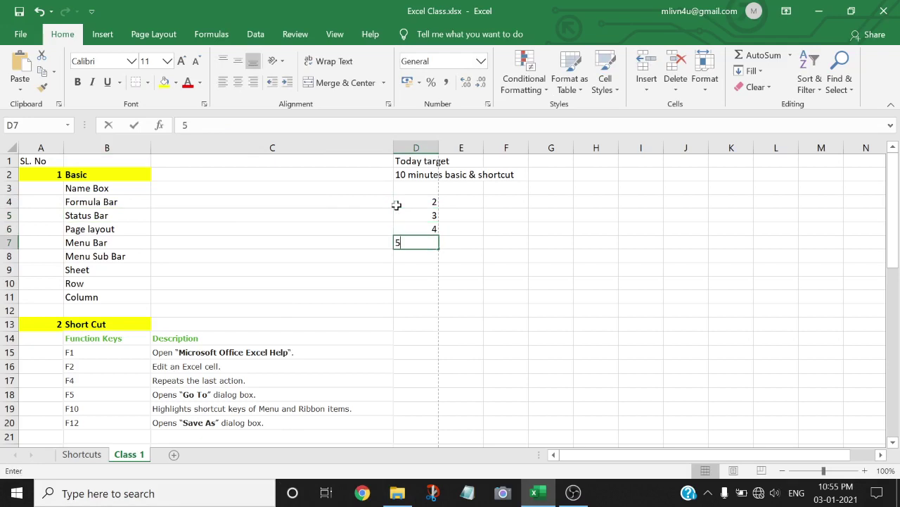
key(Return)
text(6)
key(Return)
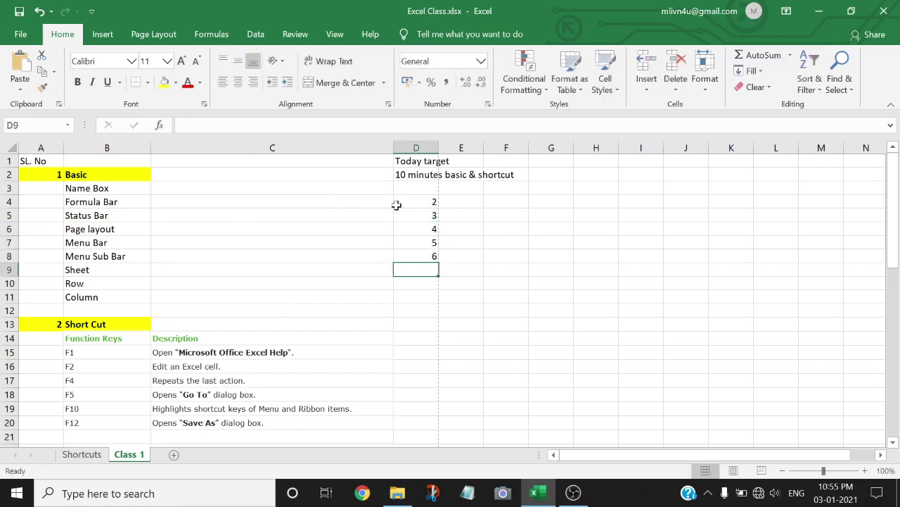
Select B5:B9 and D4:D8 to read Count and Sum (20) in the status bar.
key(Up)
key(Up)
key(Up)
key(Up)
key(Up)
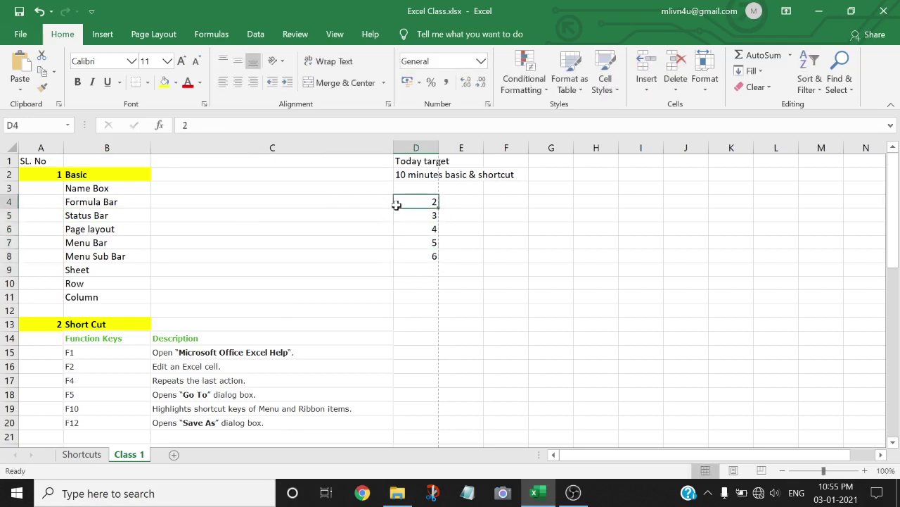
key(shift+Down)
key(shift+Down)
key(shift+Down)
key(shift+Down)
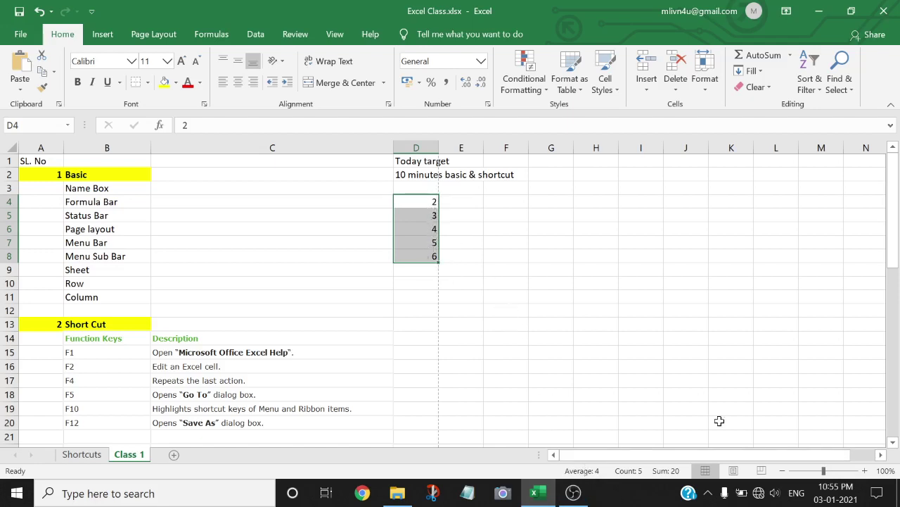
mouse_move(619, 476)
mouse_move(665, 477)
click(107, 215)
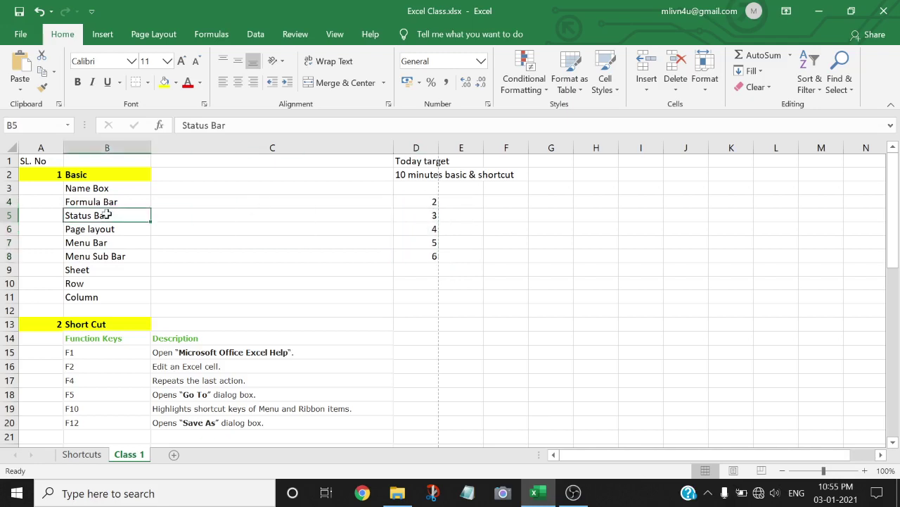
drag(107, 216, 107, 271)
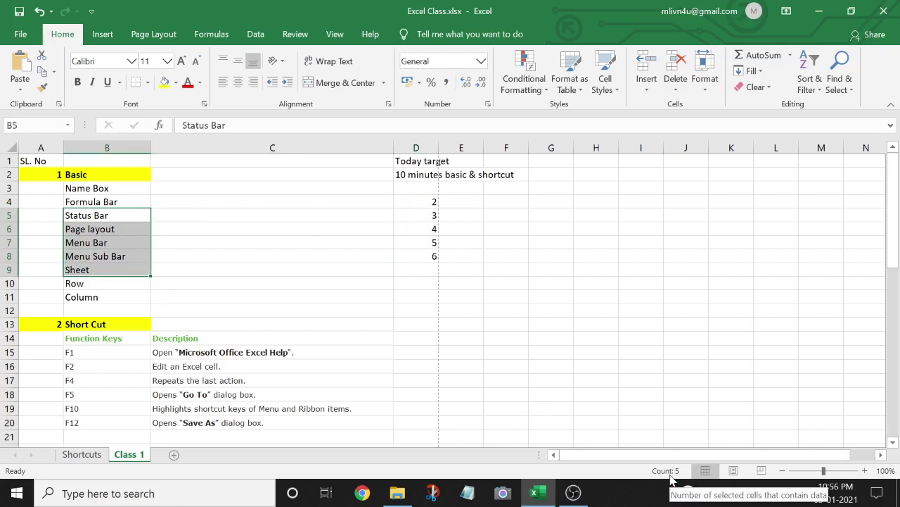
click(400, 200)
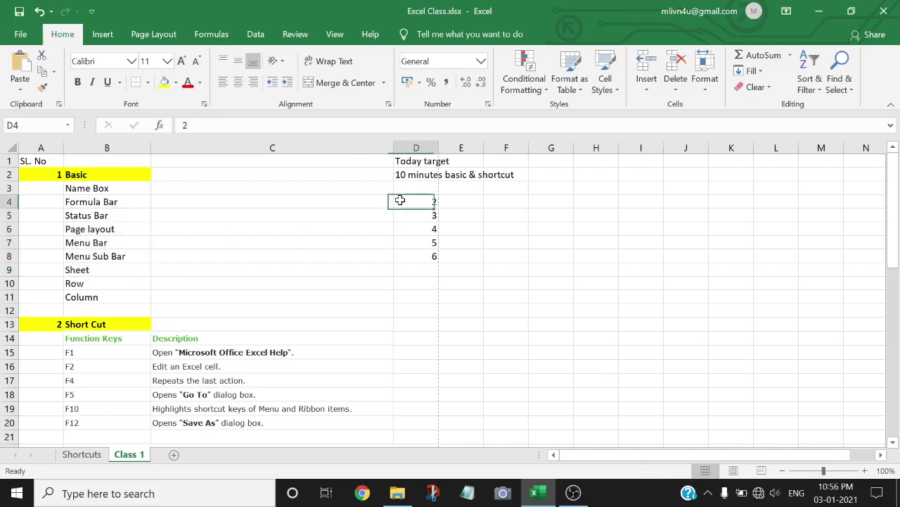
key(shift+Down)
key(shift+Down)
key(shift+Down)
key(shift+Down)
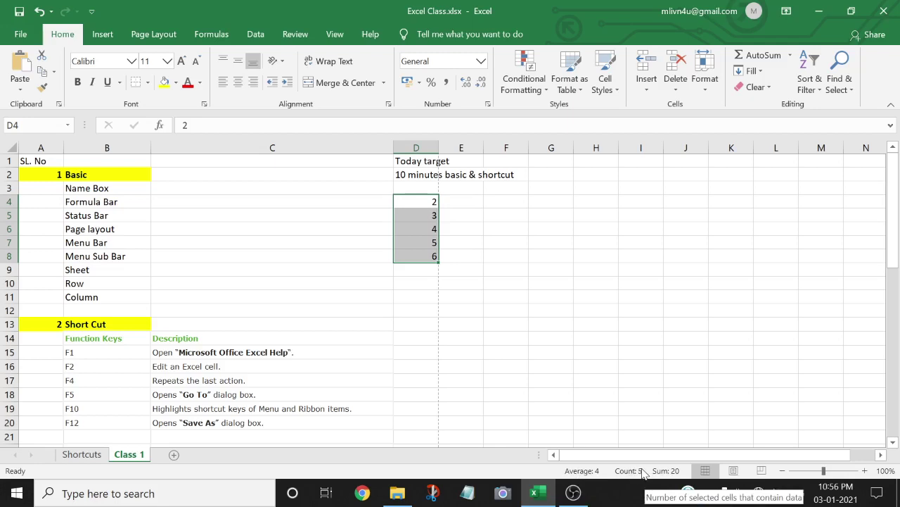
click(474, 204)
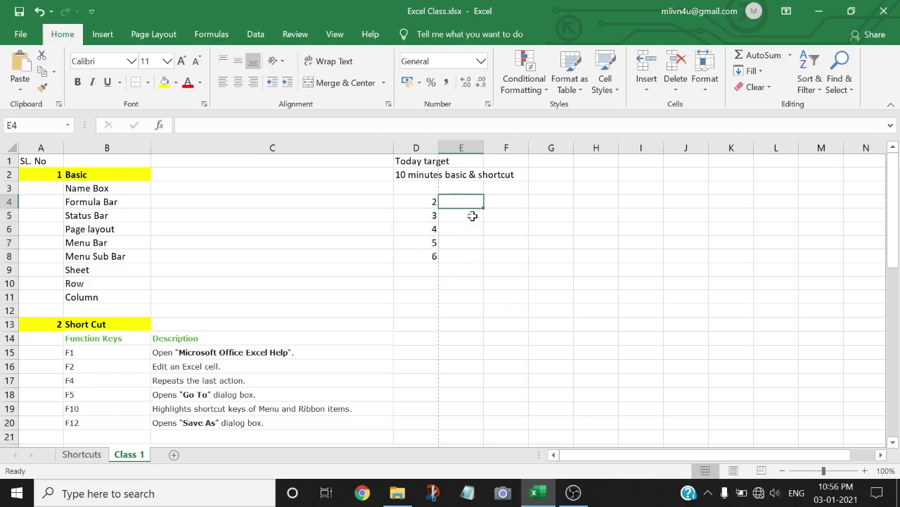
click(471, 215)
click(472, 230)
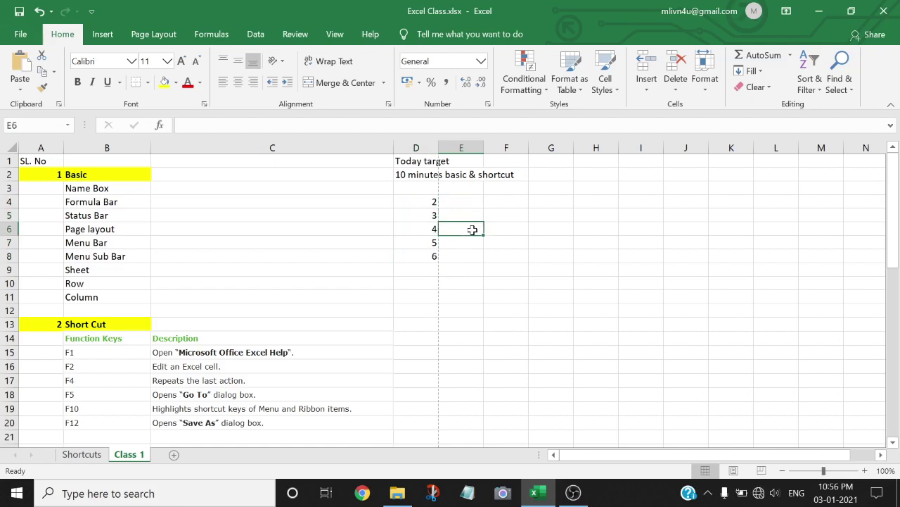
click(90, 229)
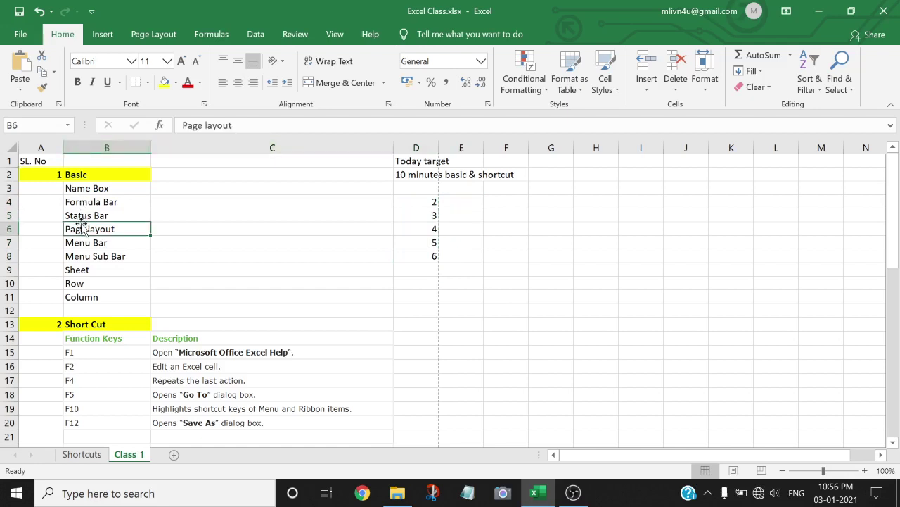
click(157, 229)
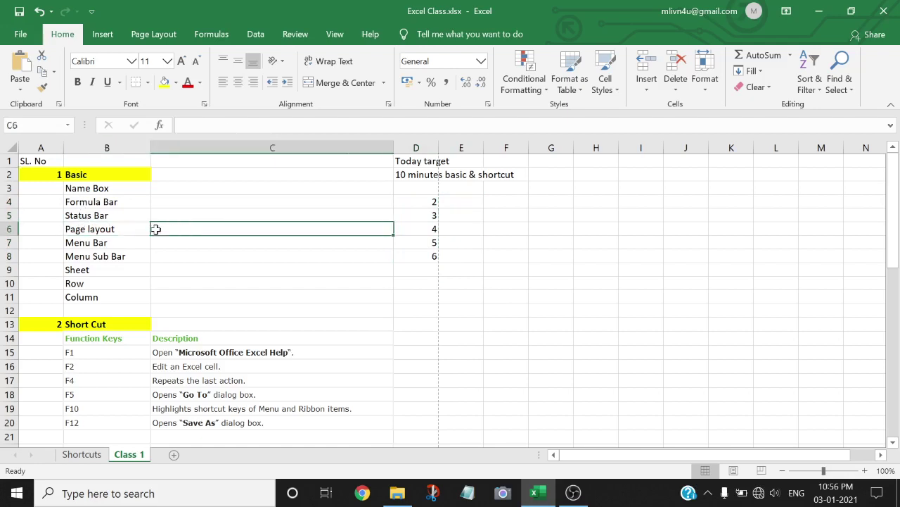
click(112, 229)
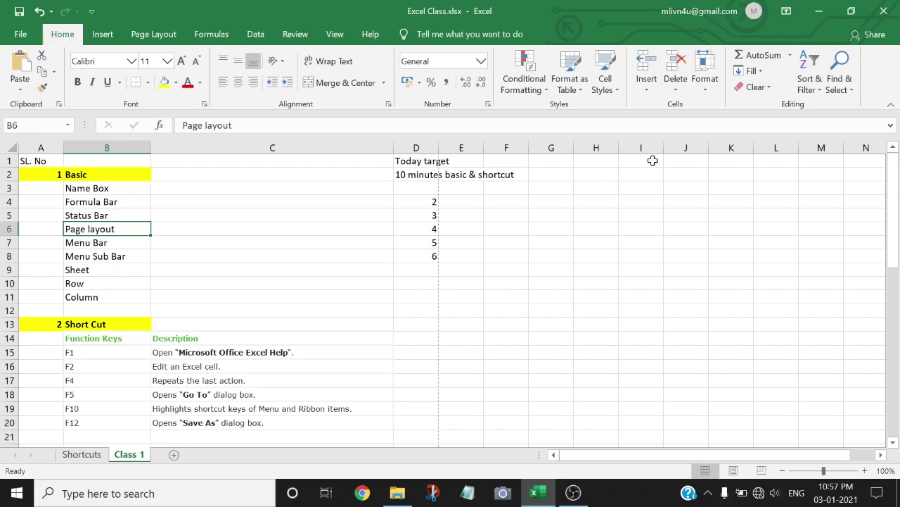
key(Down)
key(Left)
key(Down)
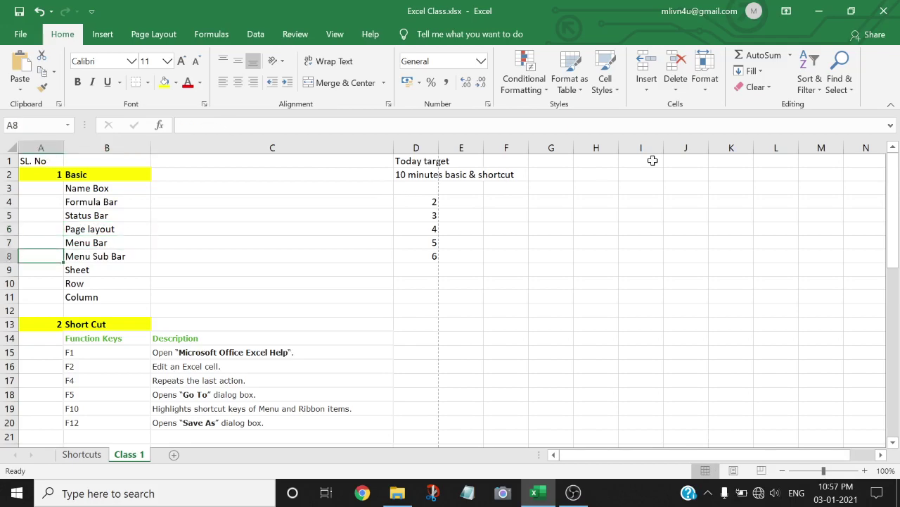
key(Down)
key(Down)
key(Down)
key(Down)
key(Down)
key(Down)
key(Down)
key(Down)
key(Down)
key(Up)
key(Up)
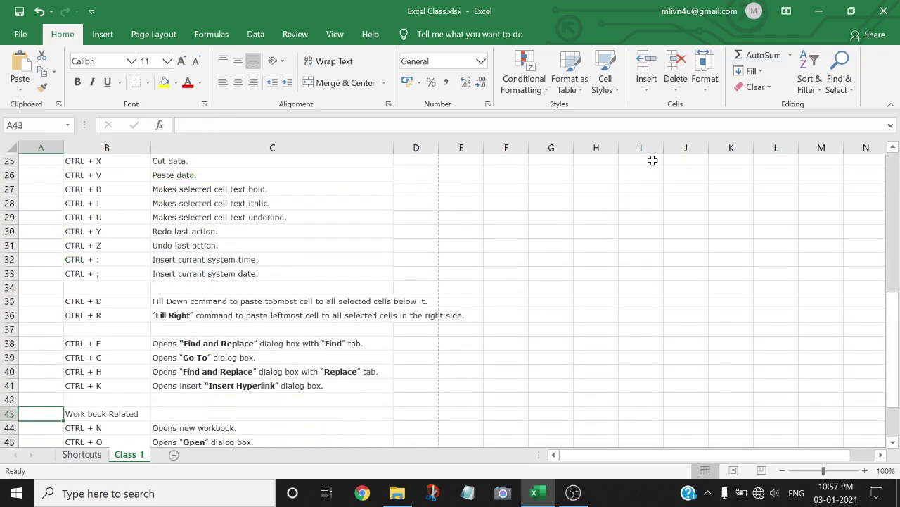
key(Up)
key(Up)
key(Up)
key(Up)
key(Up)
key(Up)
key(Up)
key(Up)
key(Up)
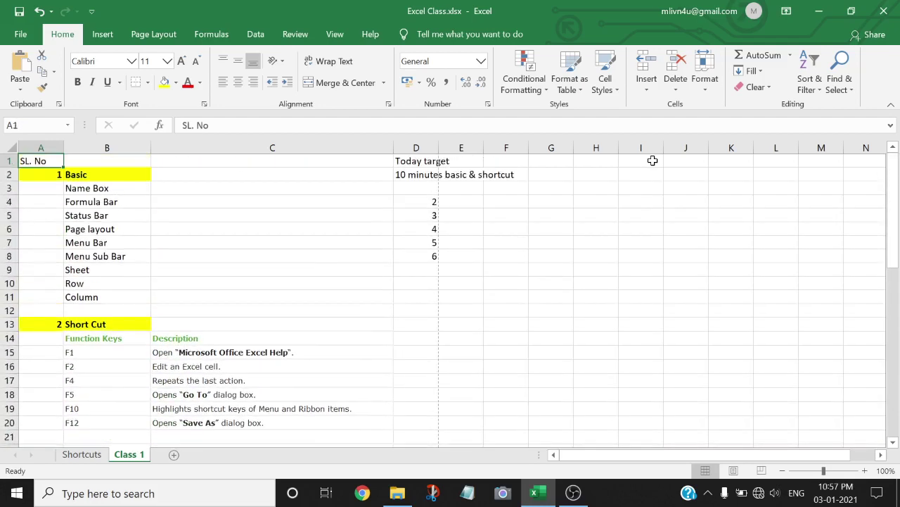
Switch the sheet to Page Layout view, then to Page Break Preview.
click(734, 470)
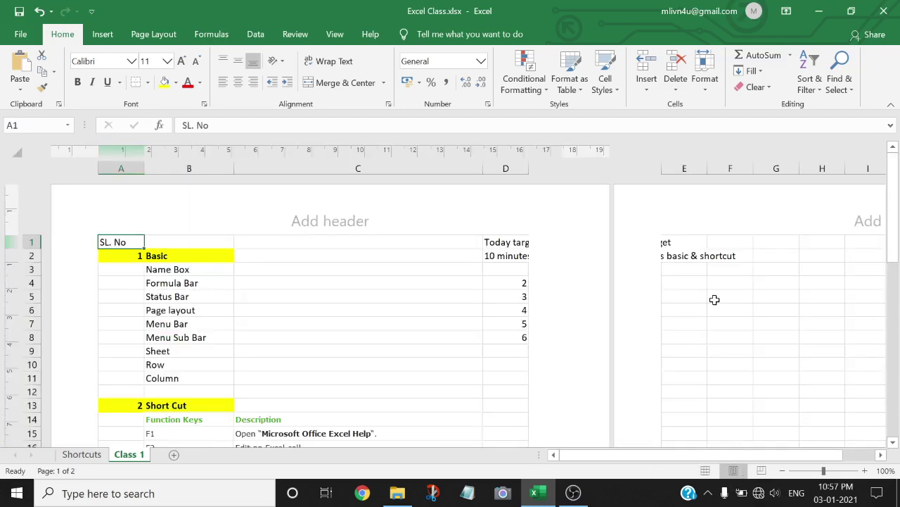
mouse_move(898, 191)
mouse_down()
mouse_move(898, 304)
mouse_move(899, 173)
mouse_up()
click(761, 470)
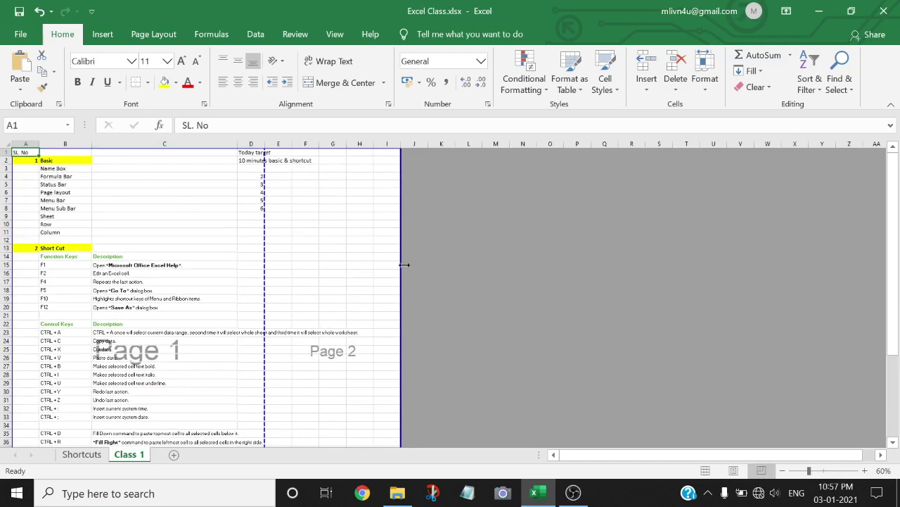
Type a test entry 'select' in J2, delete it, and zoom the sheet in.
click(521, 185)
click(677, 207)
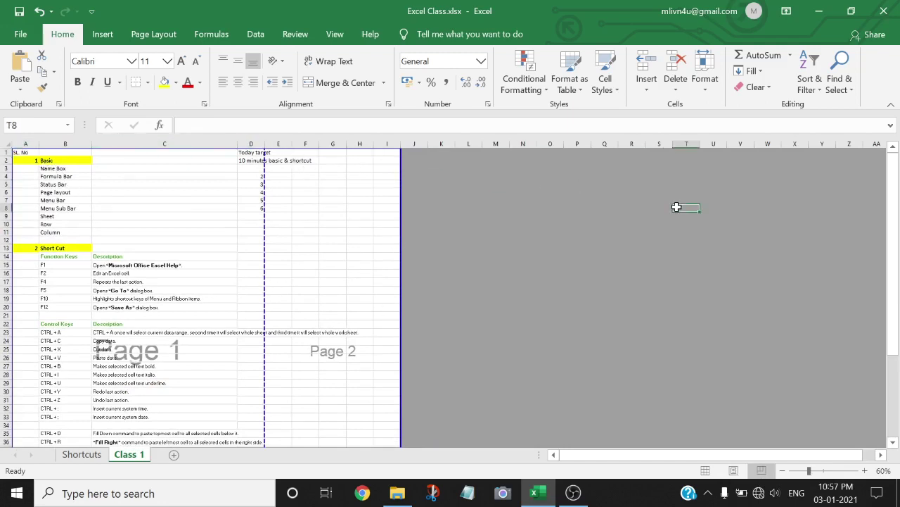
click(412, 163)
text(select)
key(Return)
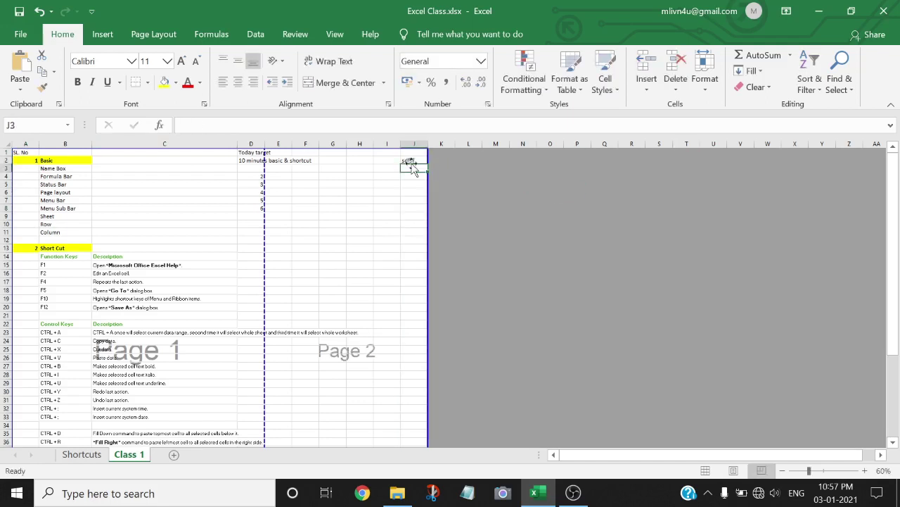
click(411, 163)
key(ctrl+shift+Down)
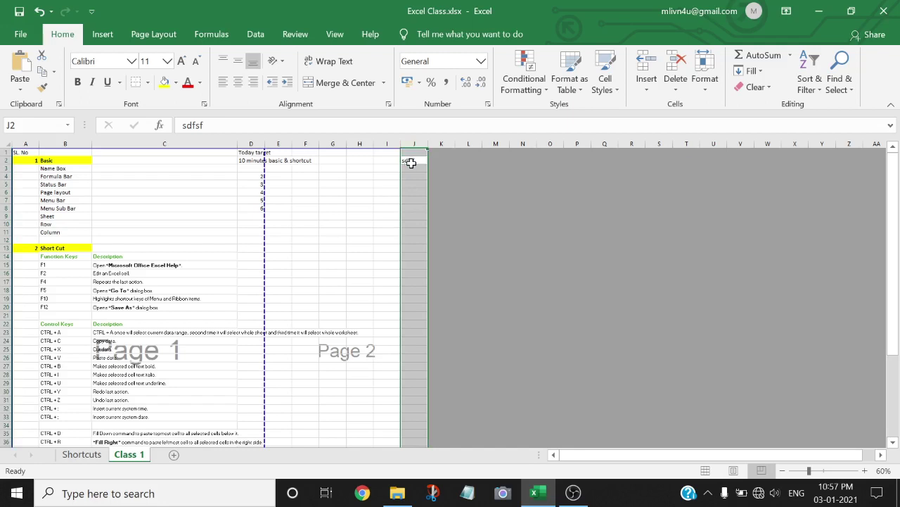
key(Delete)
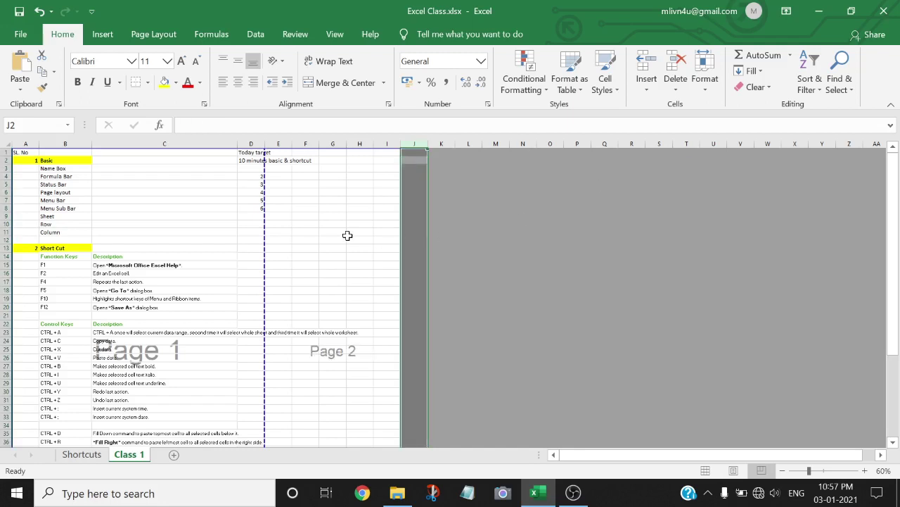
click(347, 235)
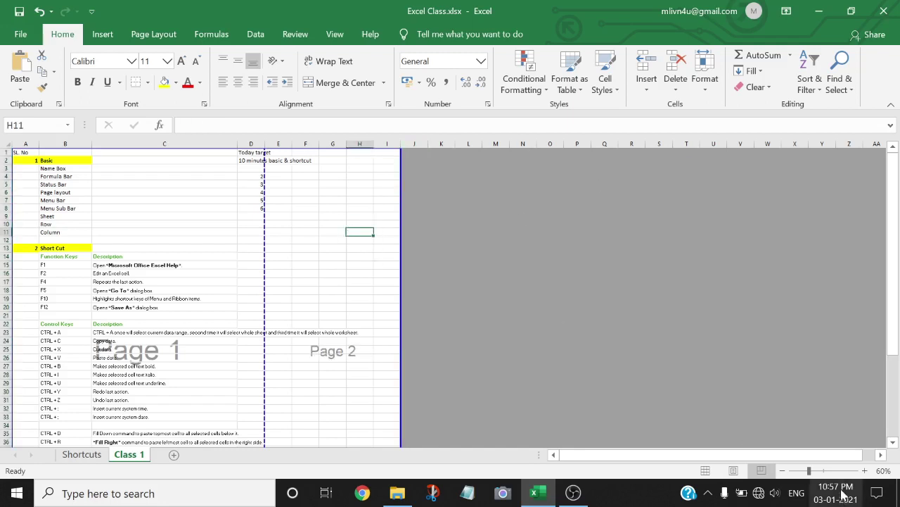
drag(809, 470, 822, 474)
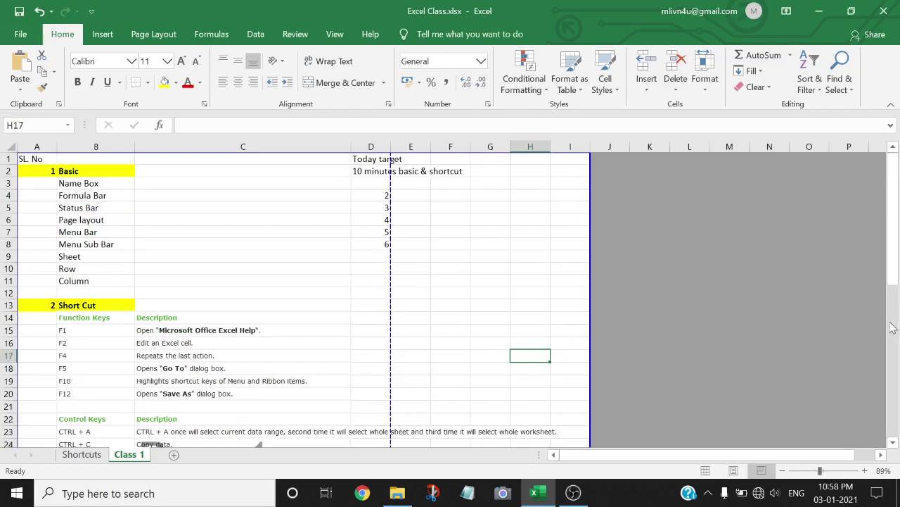
mouse_move(895, 249)
mouse_down()
mouse_move(899, 295)
mouse_move(898, 246)
mouse_up()
drag(890, 236, 894, 239)
drag(898, 354, 898, 408)
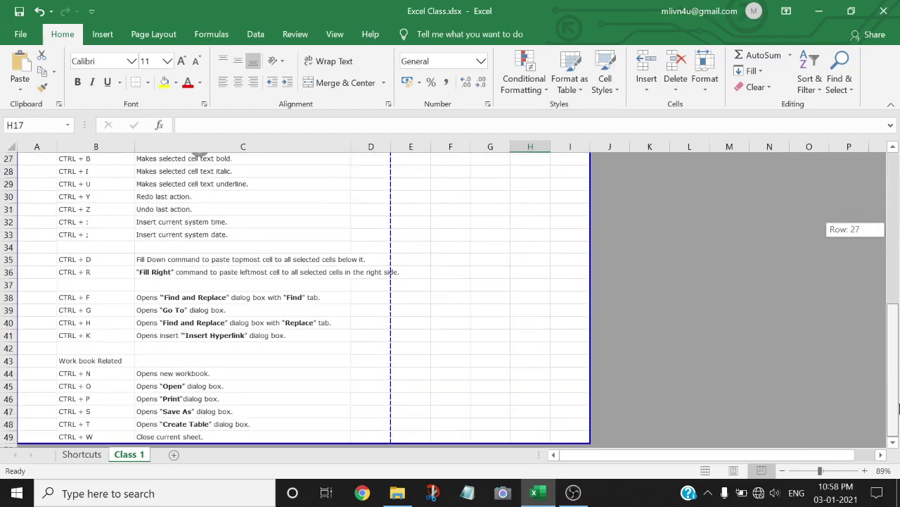
drag(896, 454, 888, 206)
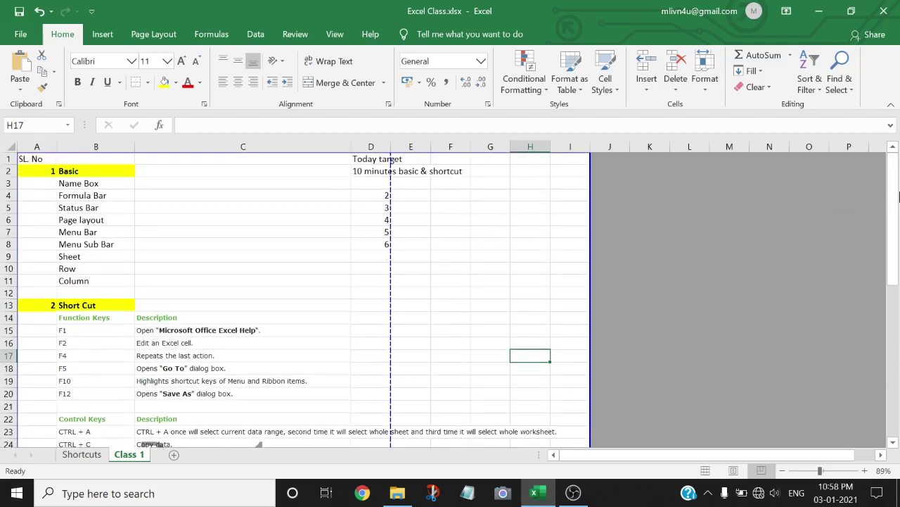
mouse_move(899, 199)
mouse_down()
mouse_move(899, 238)
mouse_move(898, 189)
mouse_up()
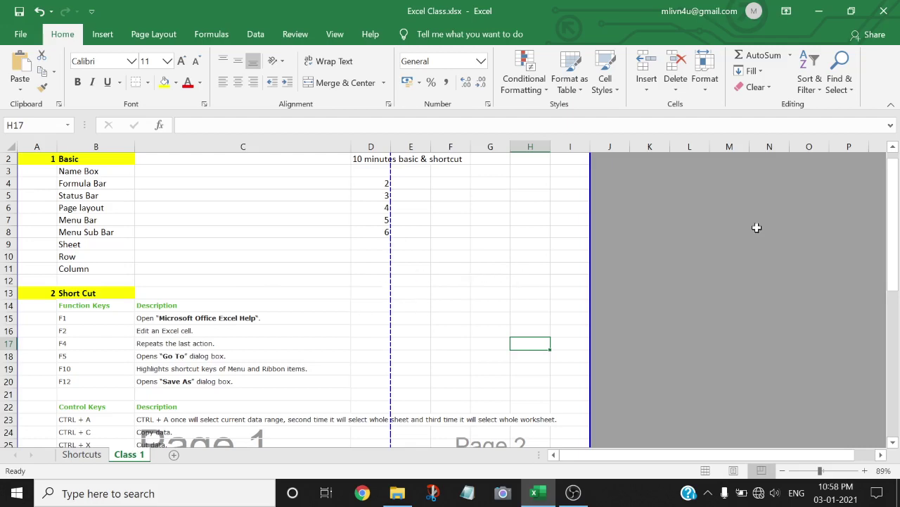
drag(894, 223, 893, 286)
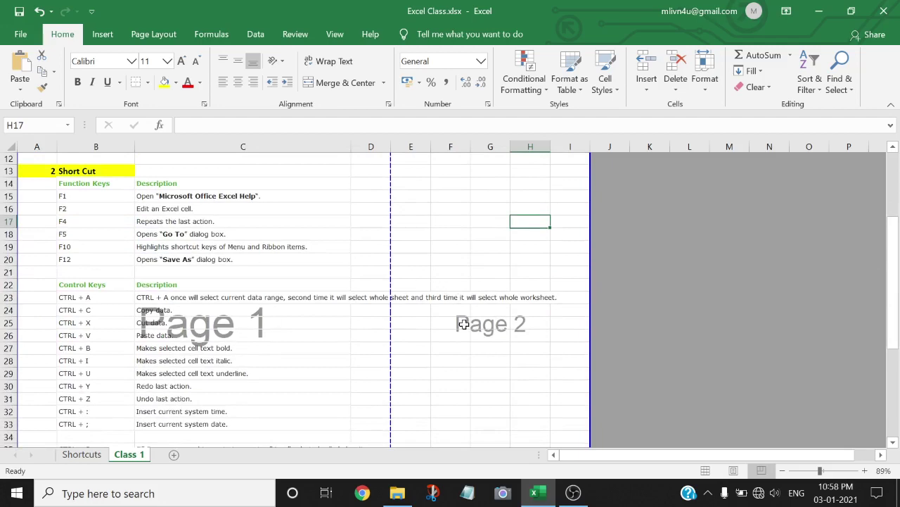
drag(891, 264, 897, 206)
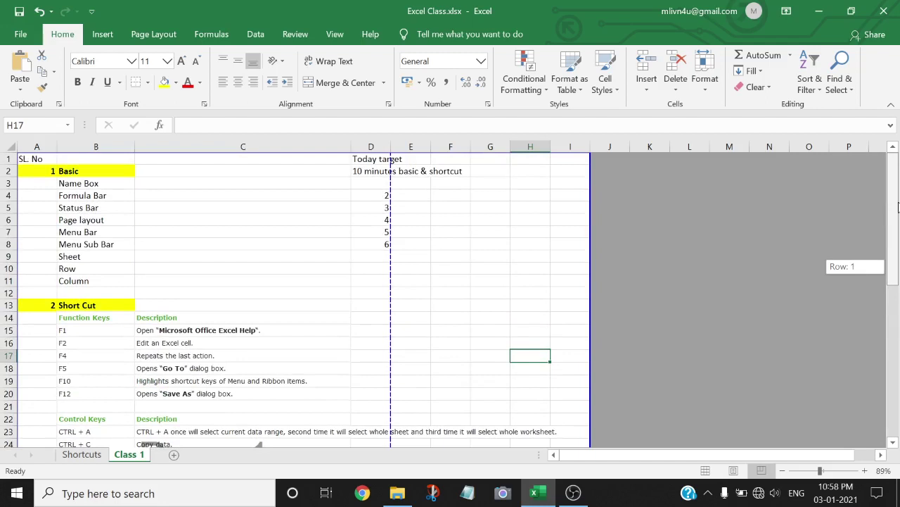
drag(897, 207, 897, 209)
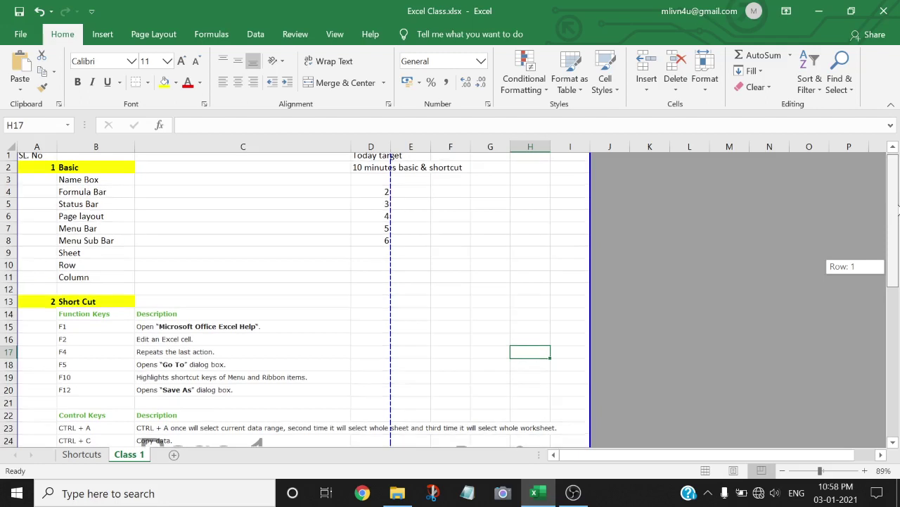
drag(899, 204, 898, 159)
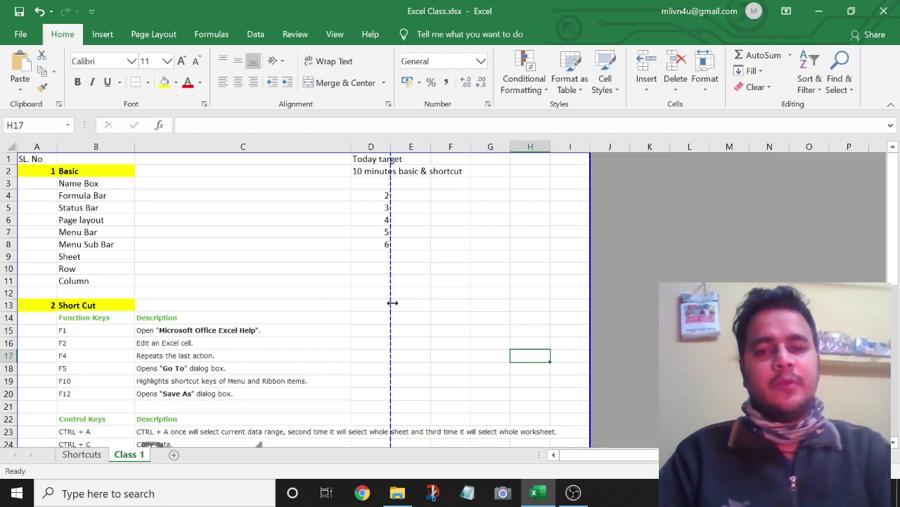
Widen column D, scroll down and back up, then zoom the Class 1 sheet in.
mouse_move(389, 302)
mouse_down()
mouse_move(495, 296)
mouse_move(458, 284)
mouse_up()
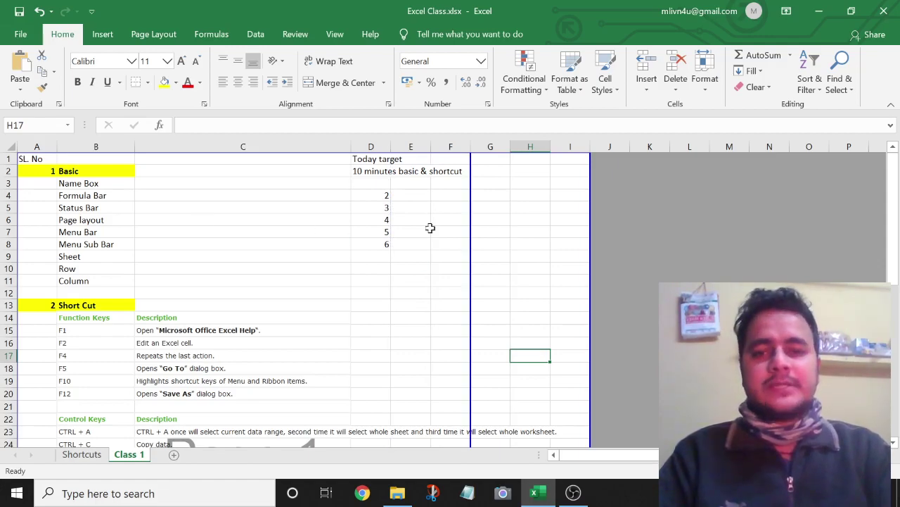
drag(899, 257, 899, 427)
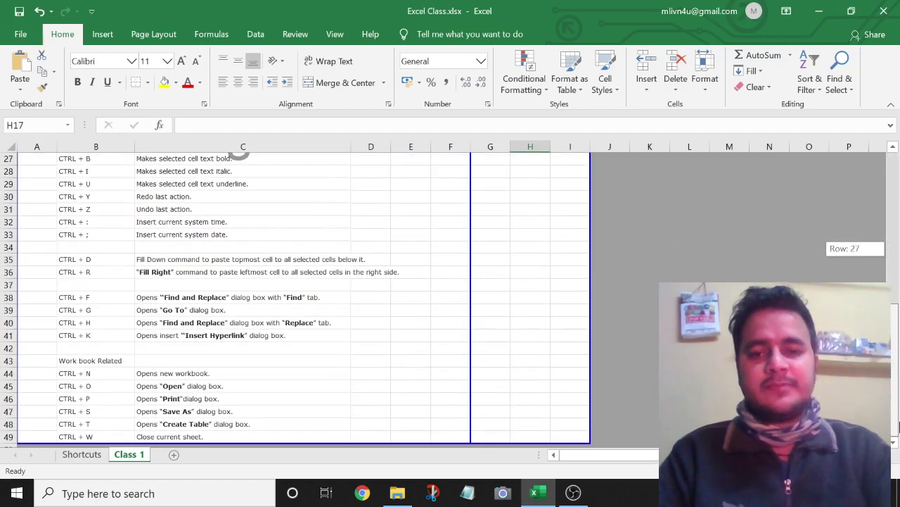
drag(897, 327, 893, 245)
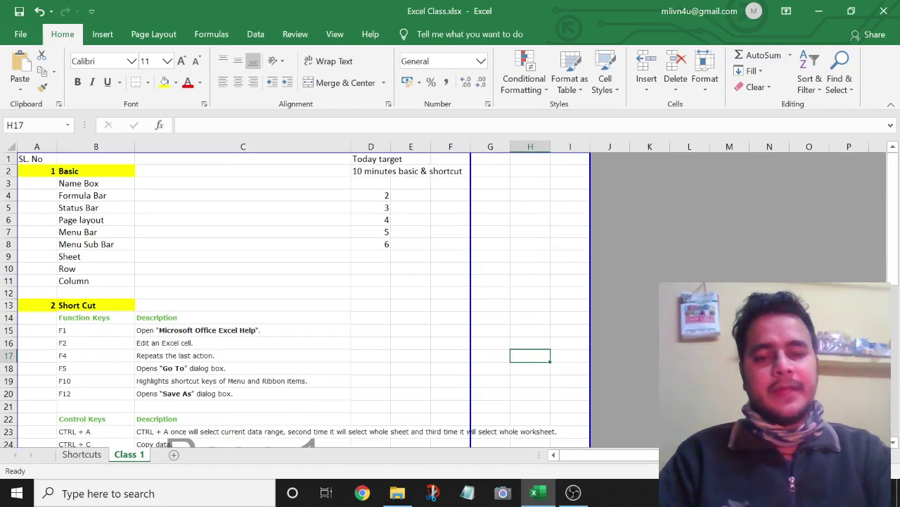
ctrl+scroll(287, 304, up, 1)
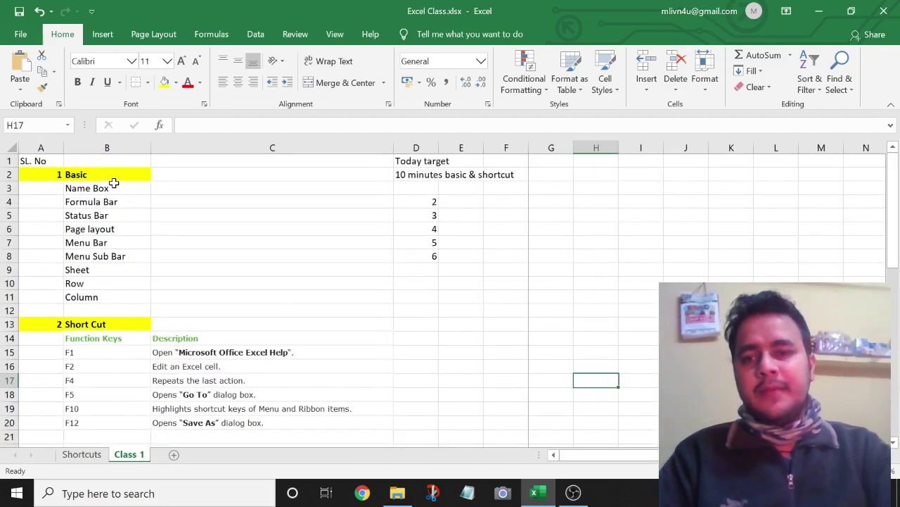
click(114, 184)
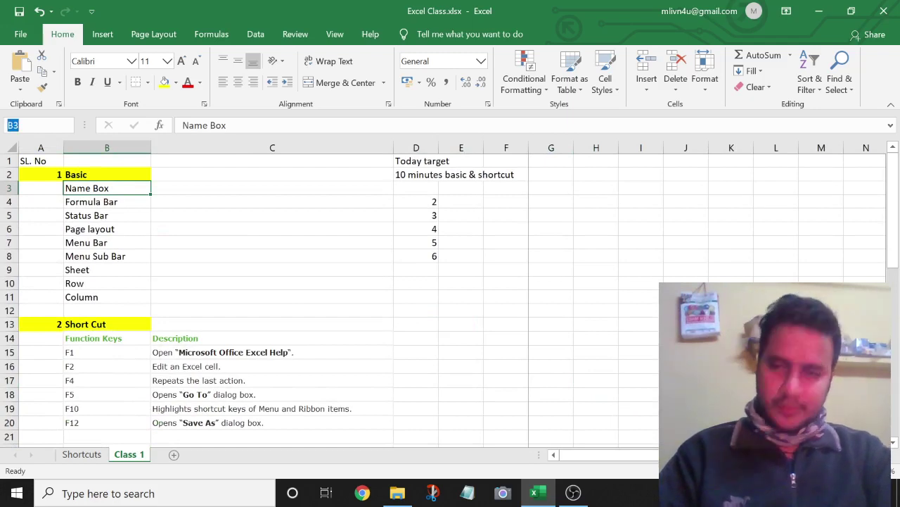
click(97, 202)
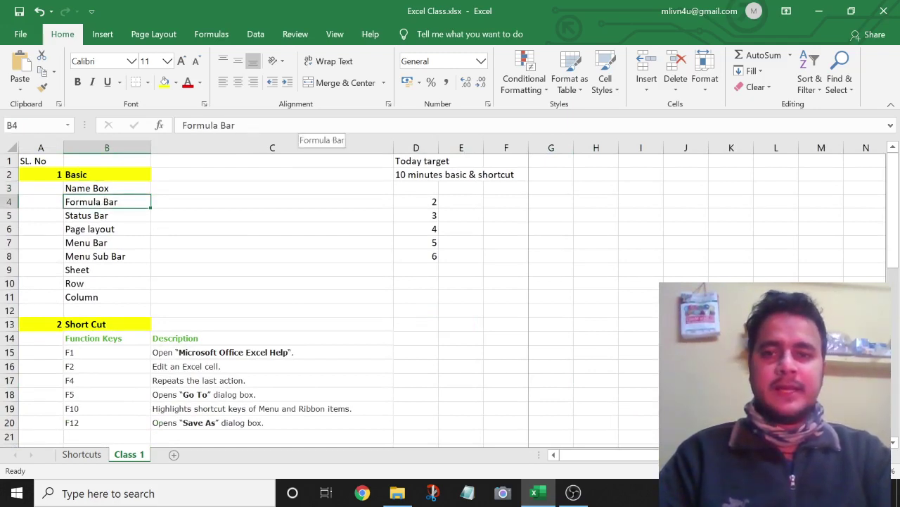
click(316, 125)
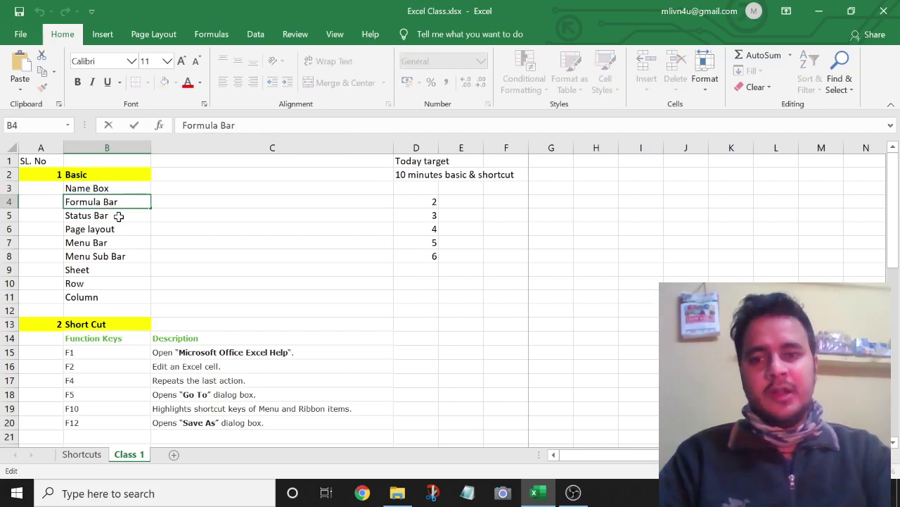
key(Return)
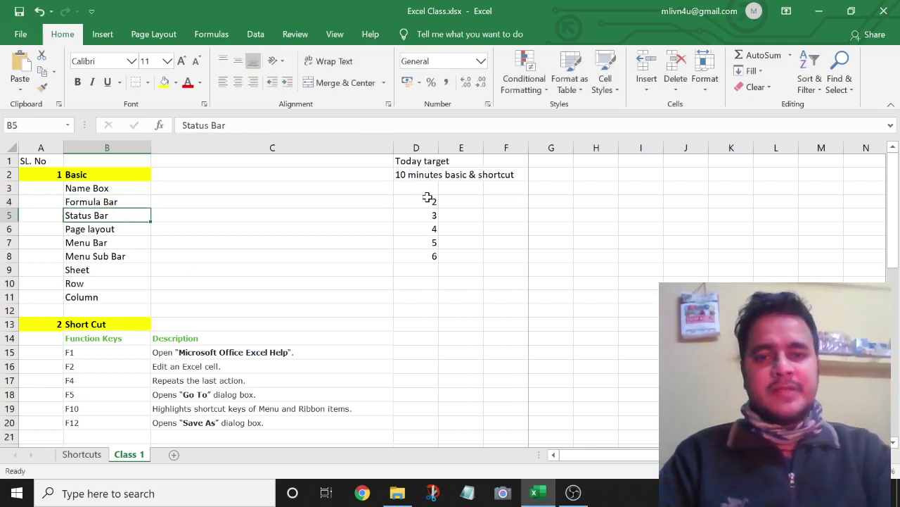
drag(427, 199, 429, 281)
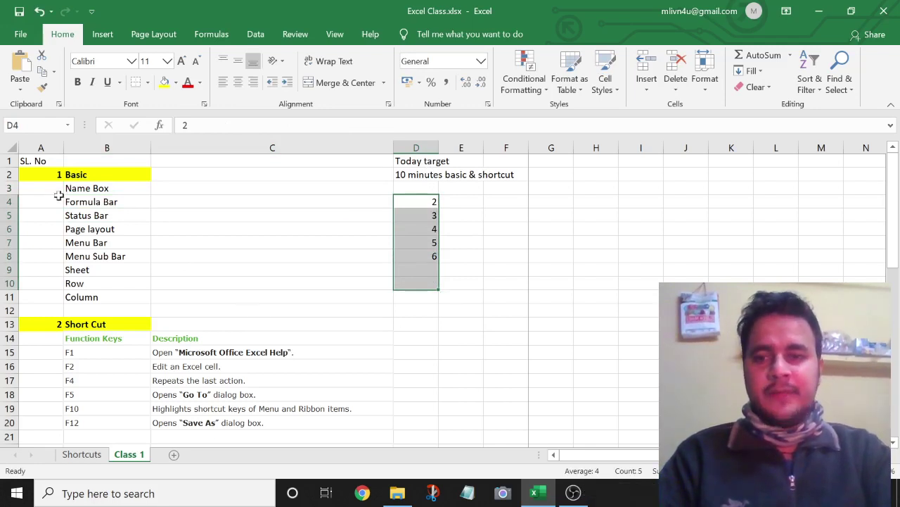
click(81, 229)
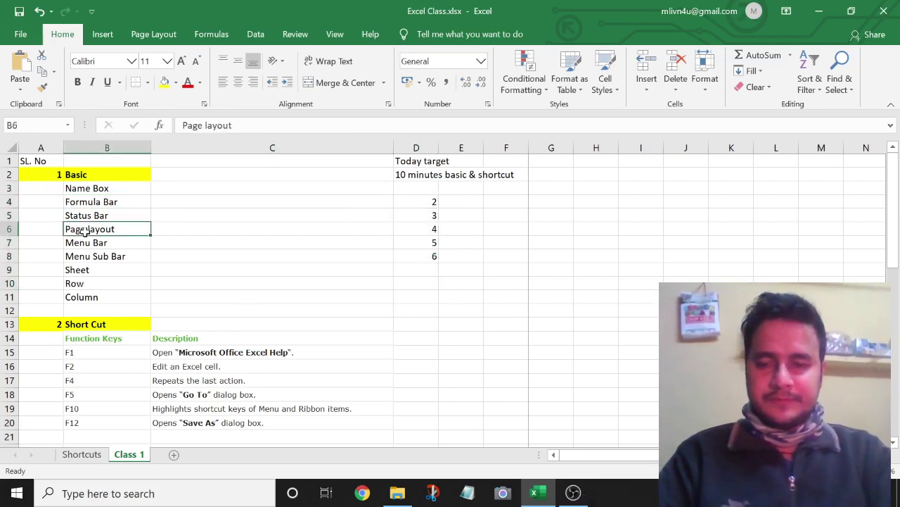
click(85, 245)
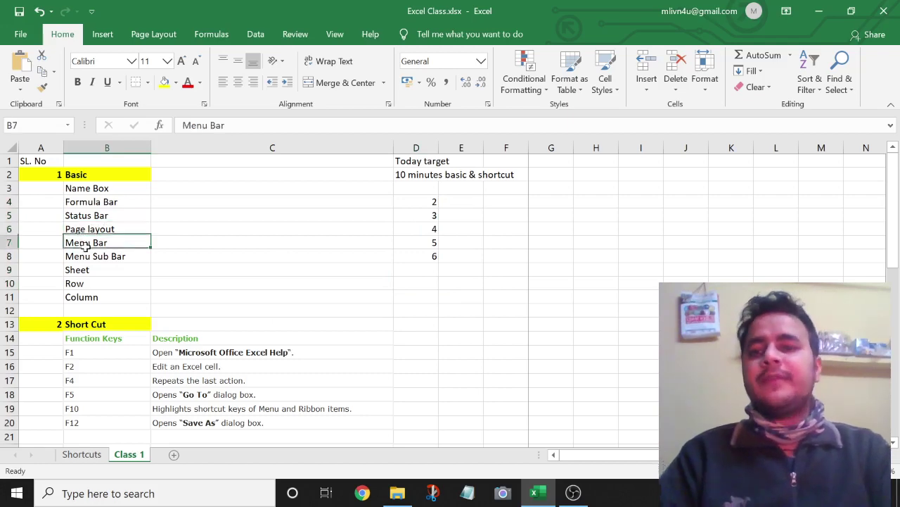
click(19, 37)
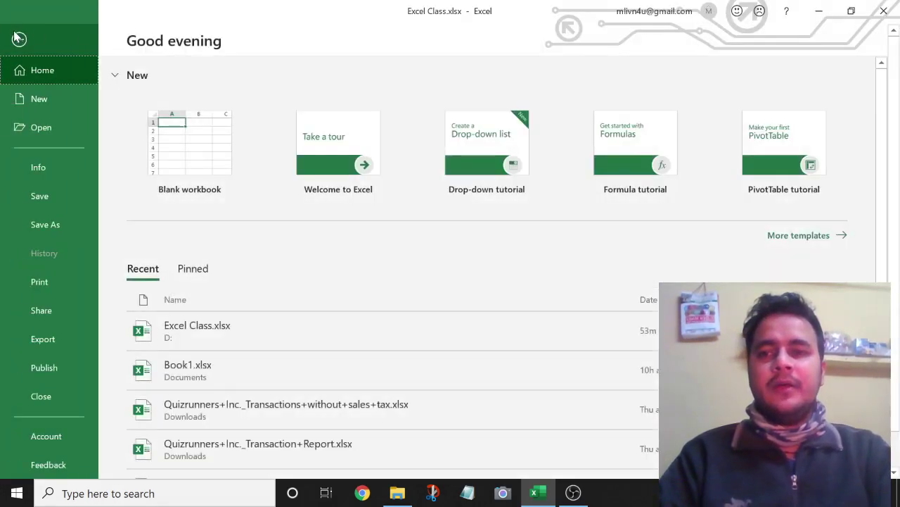
click(16, 35)
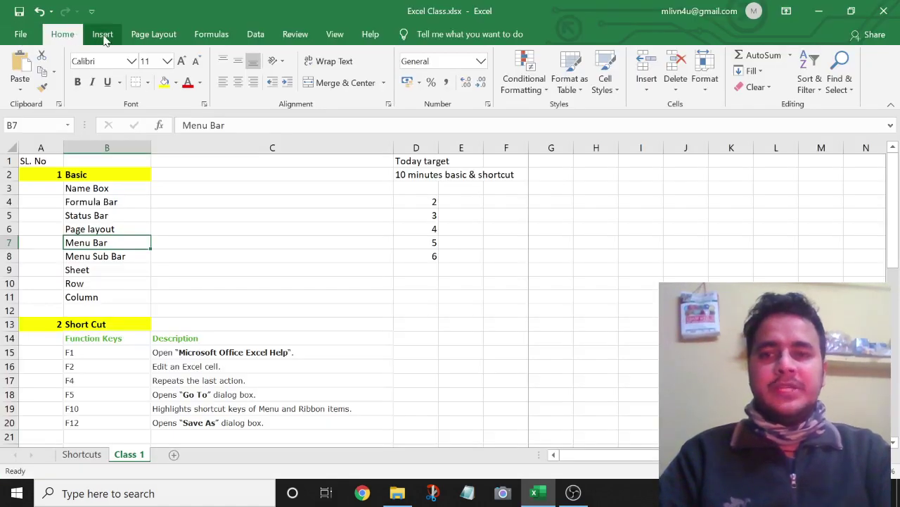
click(102, 35)
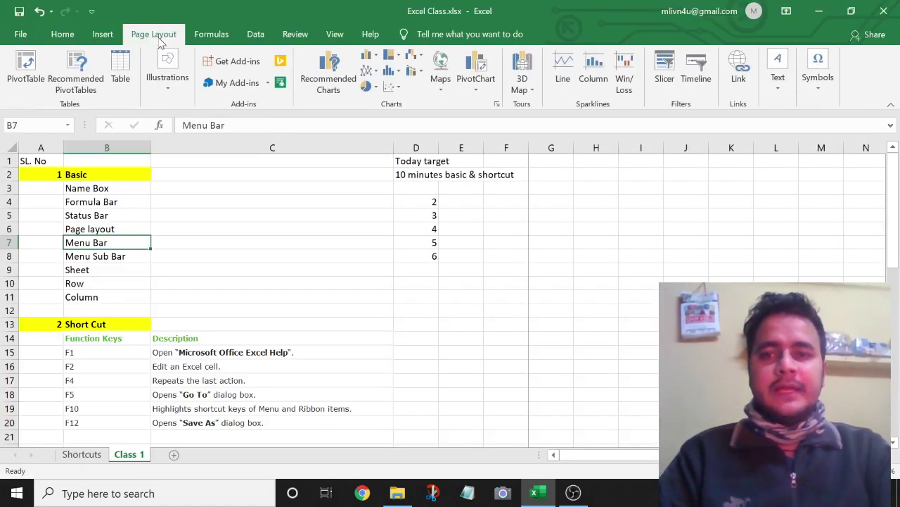
click(154, 35)
click(211, 35)
click(256, 35)
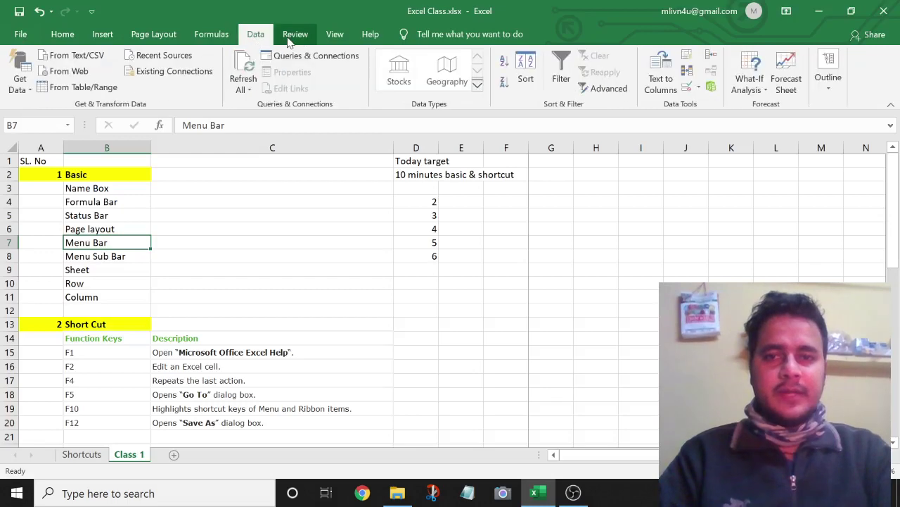
click(295, 35)
click(335, 35)
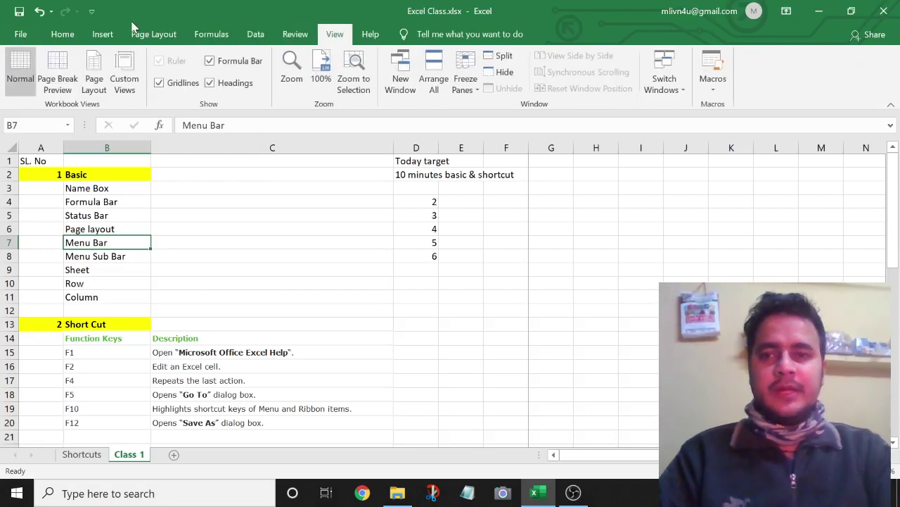
click(62, 34)
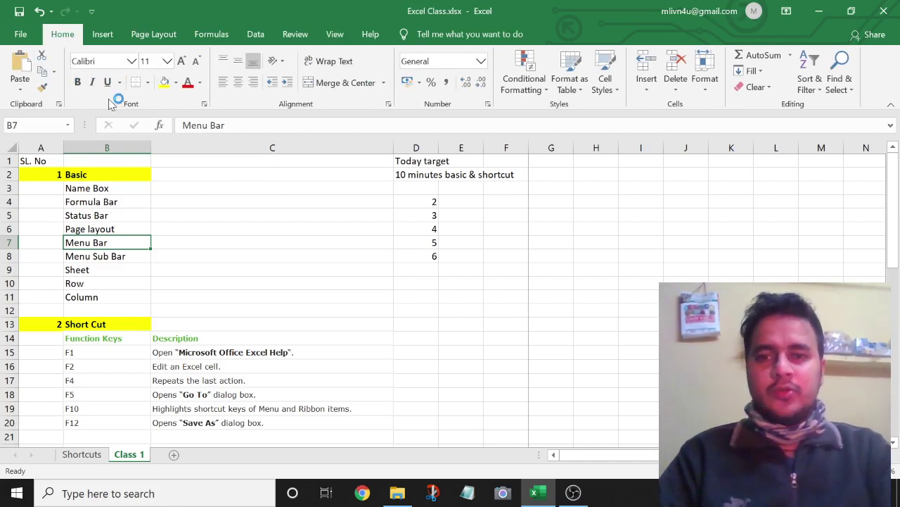
click(112, 38)
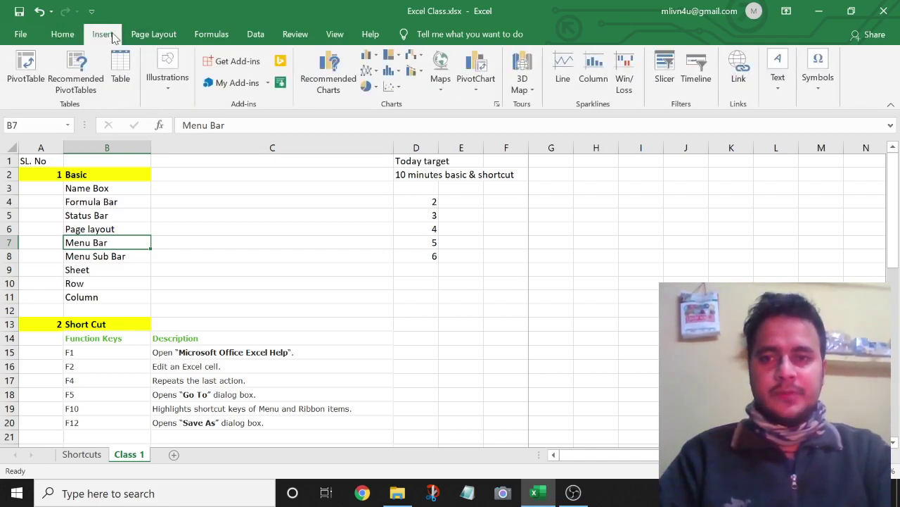
click(66, 35)
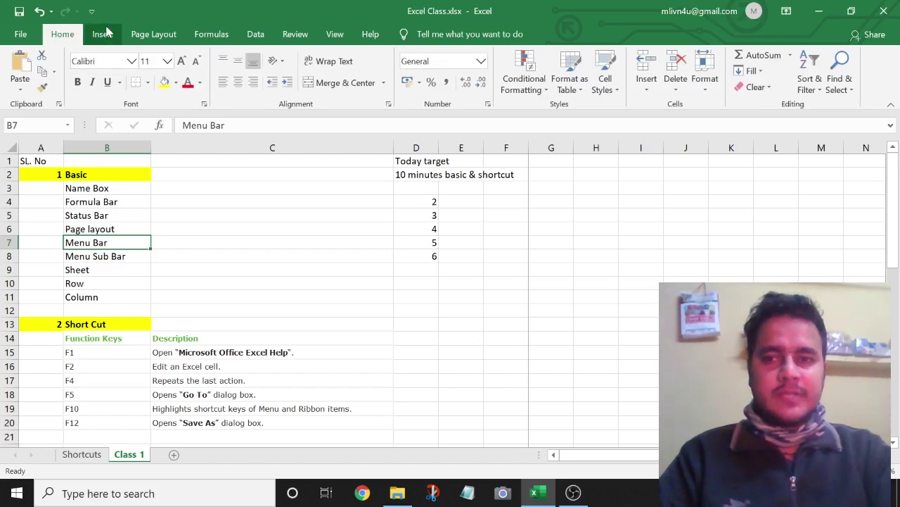
click(103, 34)
click(140, 33)
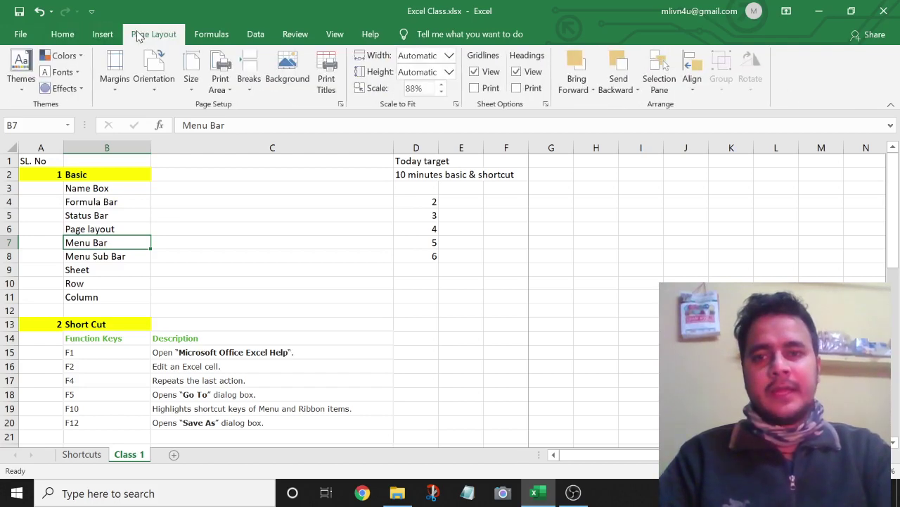
click(66, 35)
key(alt)
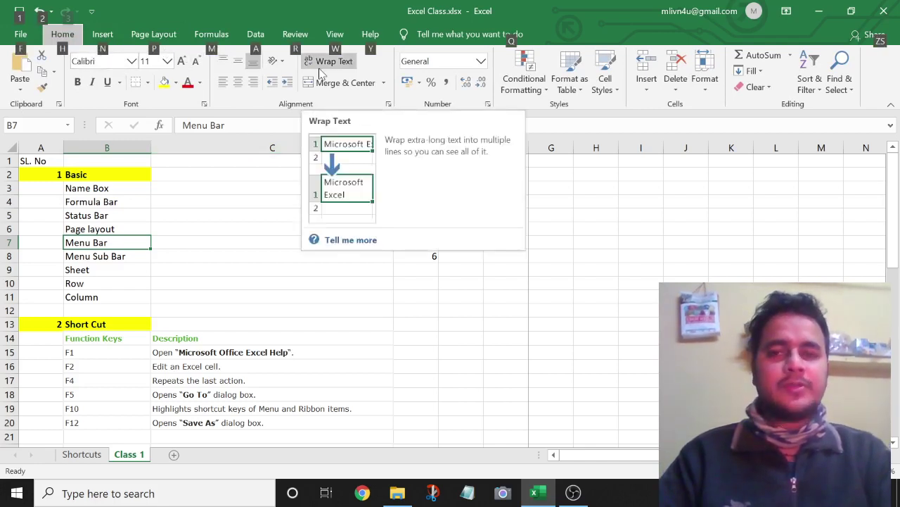
click(106, 268)
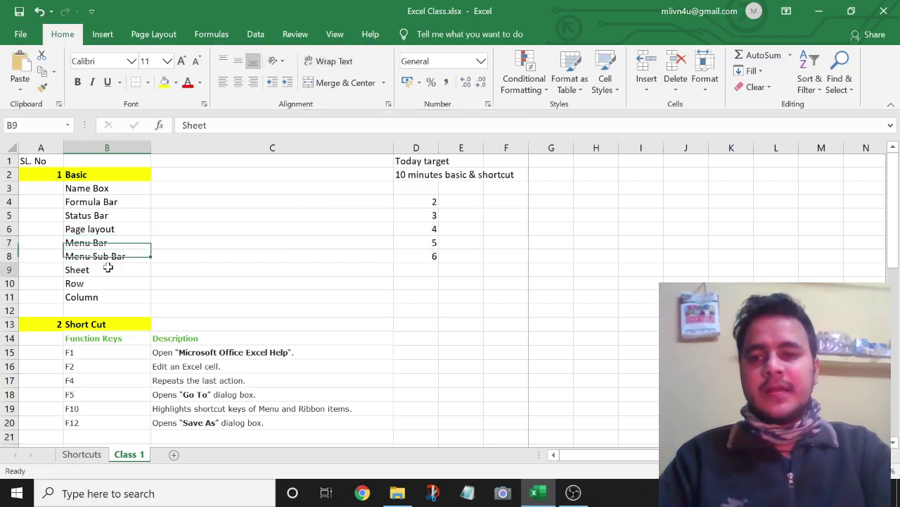
click(102, 243)
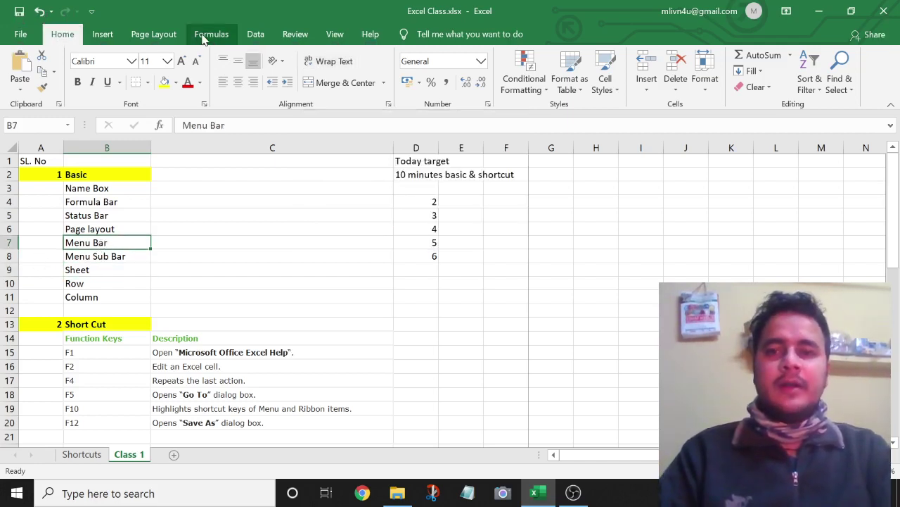
key(F10)
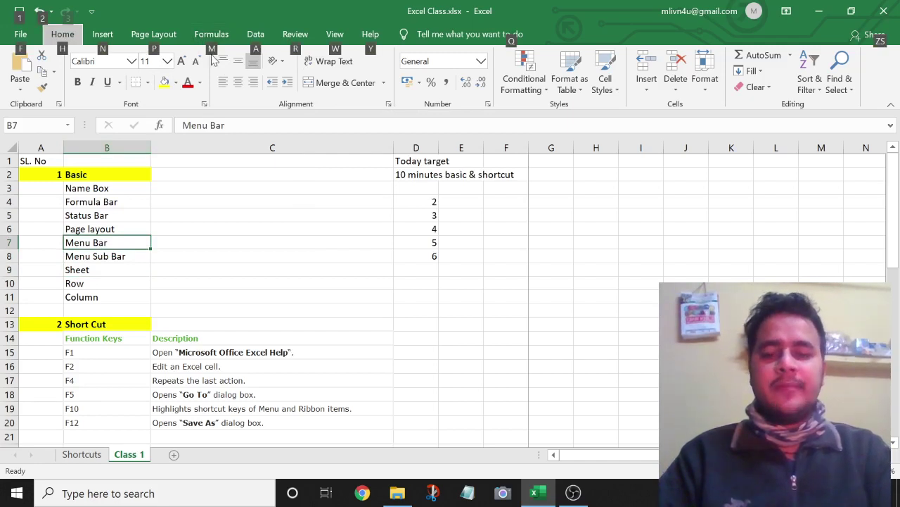
key(m)
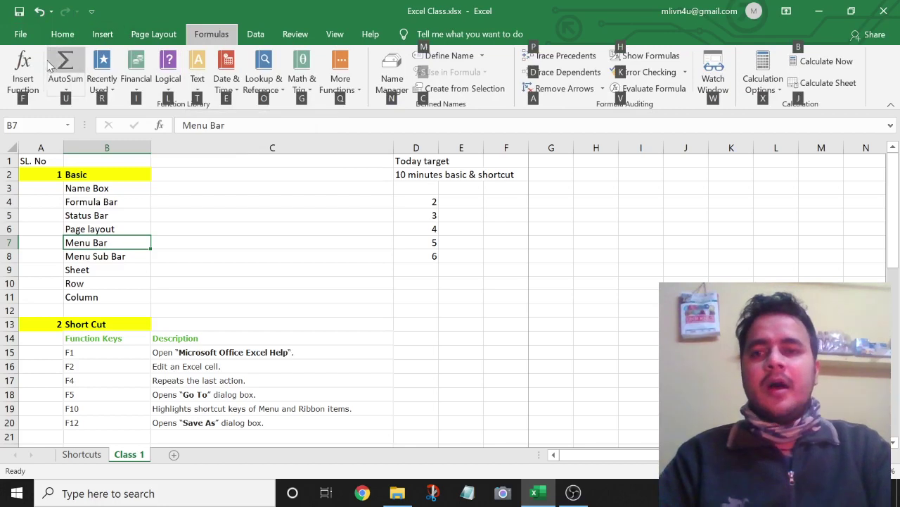
key(Escape)
click(79, 32)
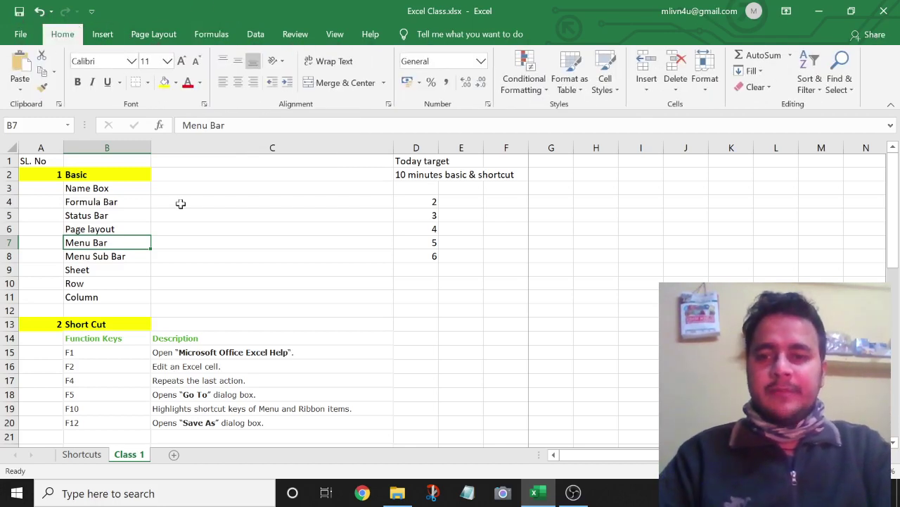
click(93, 257)
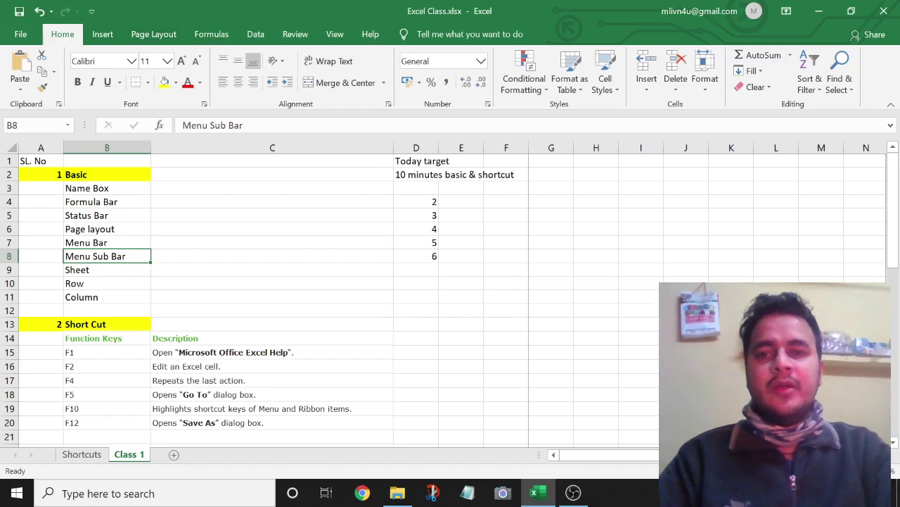
View the Font and Alignment tabs of Format Cells, close it, and select B9 (Sheet).
click(204, 104)
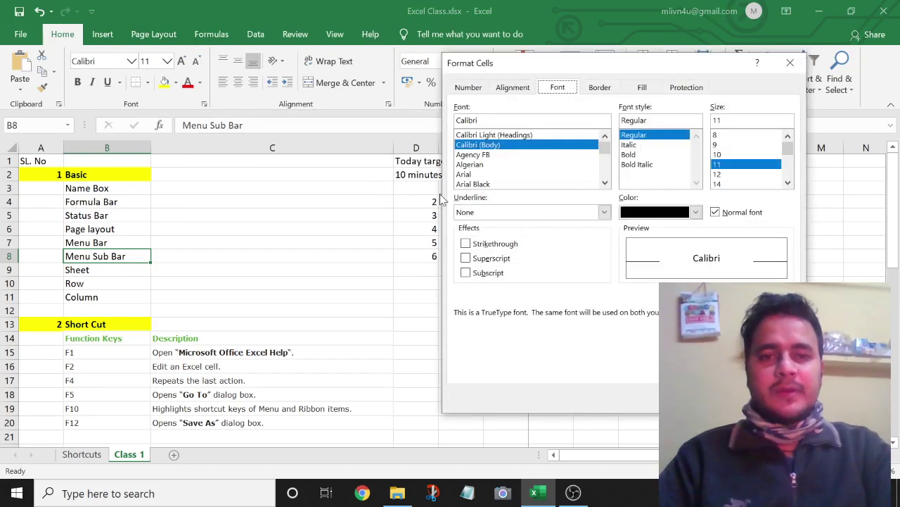
click(791, 65)
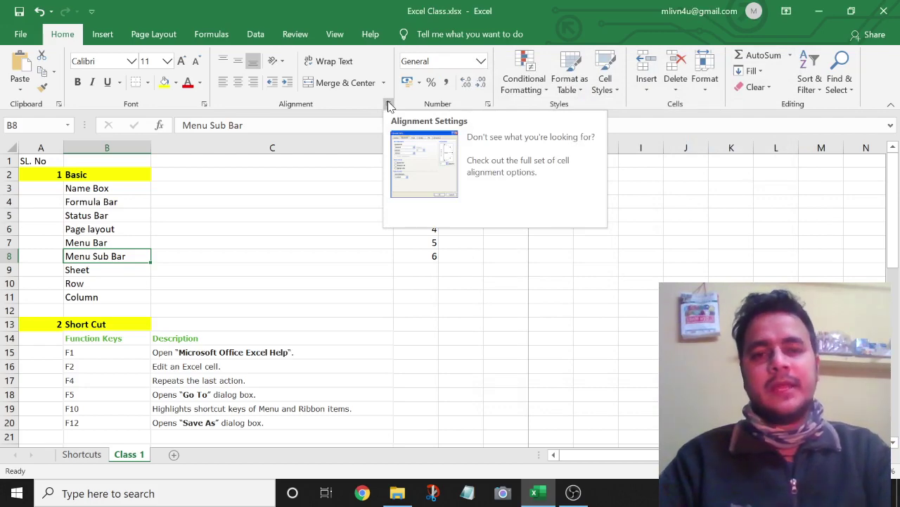
click(389, 104)
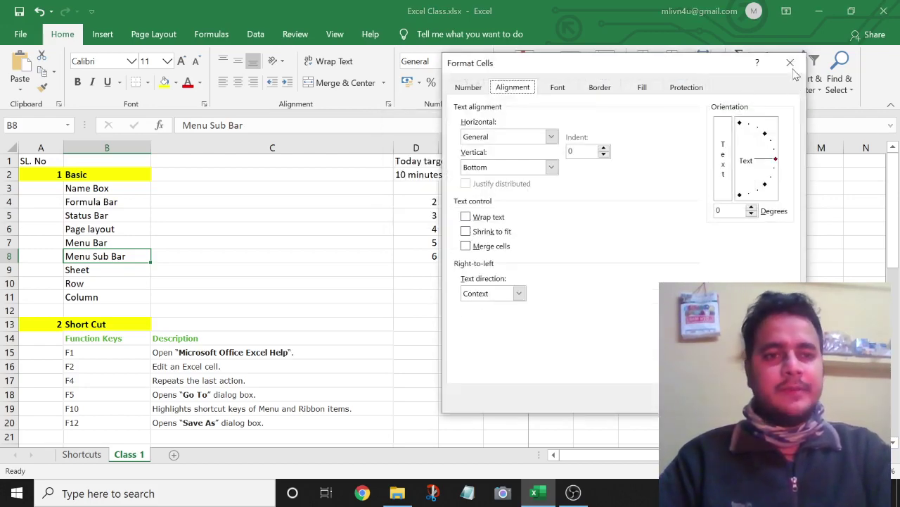
click(790, 63)
click(124, 270)
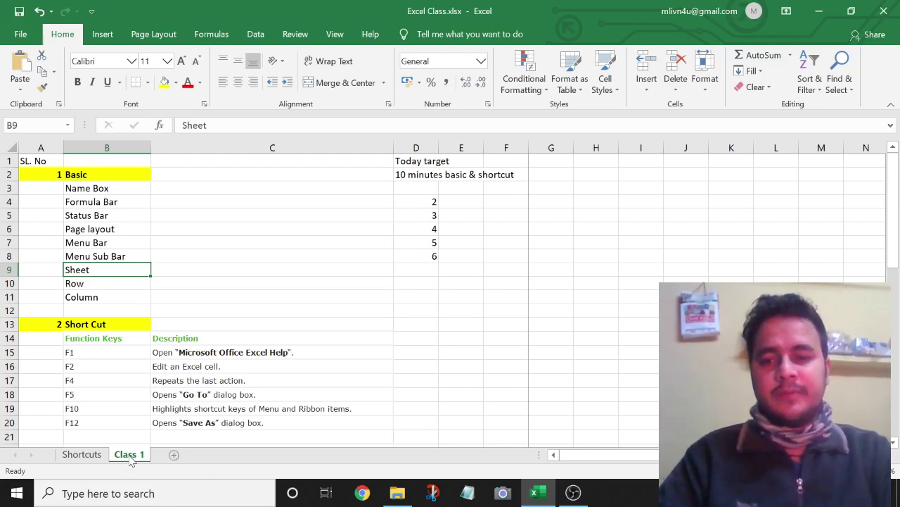
Add a new Sheet3 and switch between Shortcuts, Class 1 and Sheet3 with tabs and Ctrl+PageUp/PageDown.
click(88, 460)
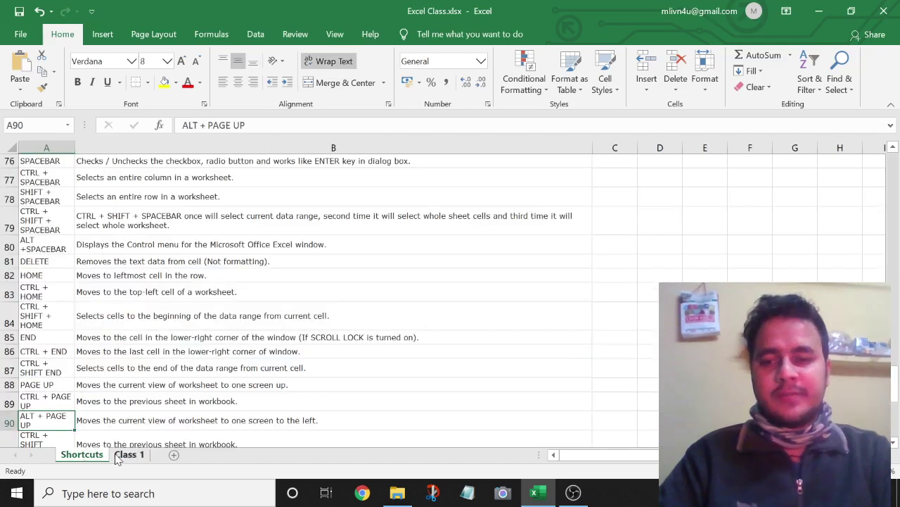
click(118, 459)
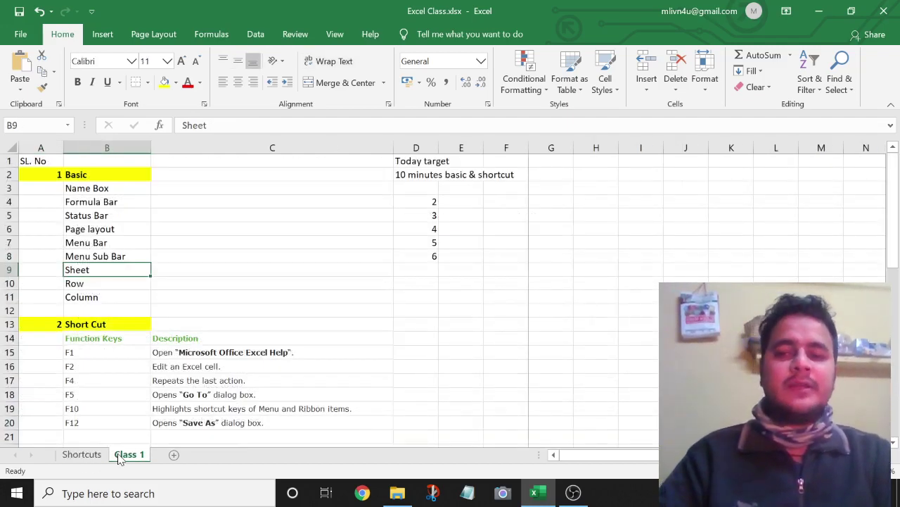
click(174, 456)
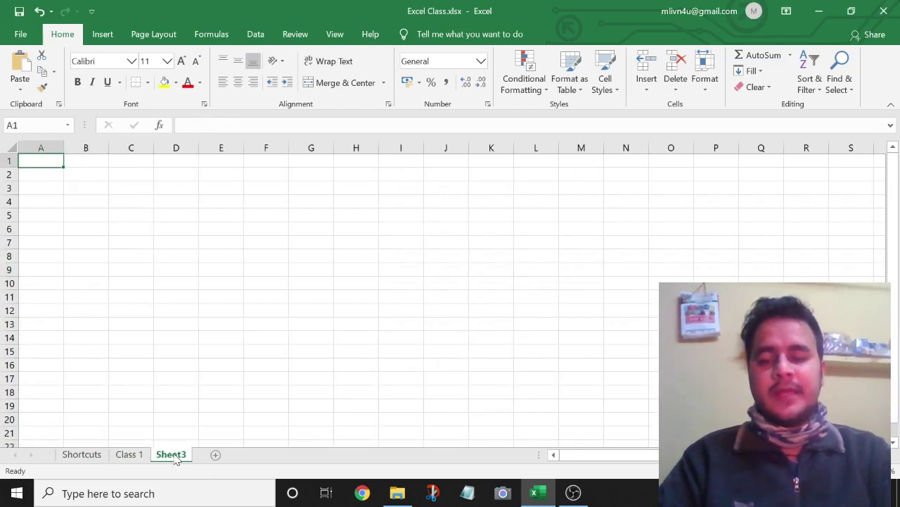
click(129, 456)
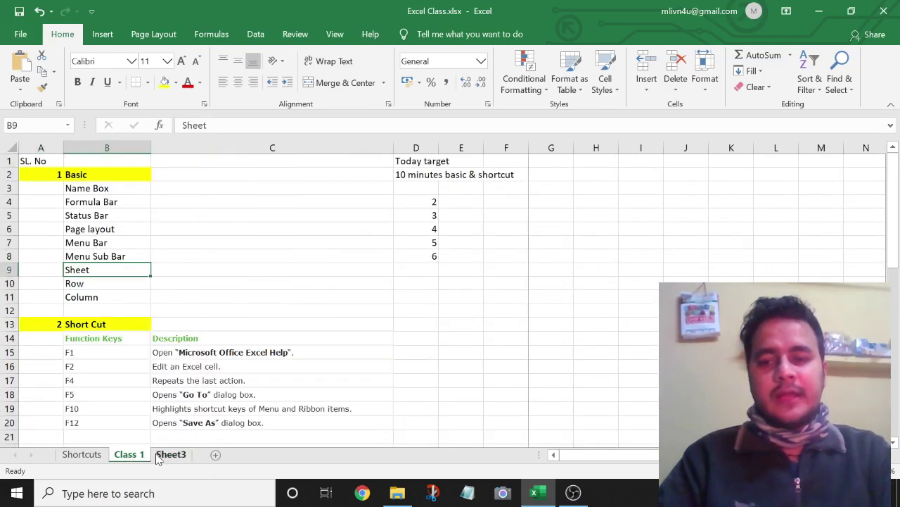
click(169, 456)
click(139, 456)
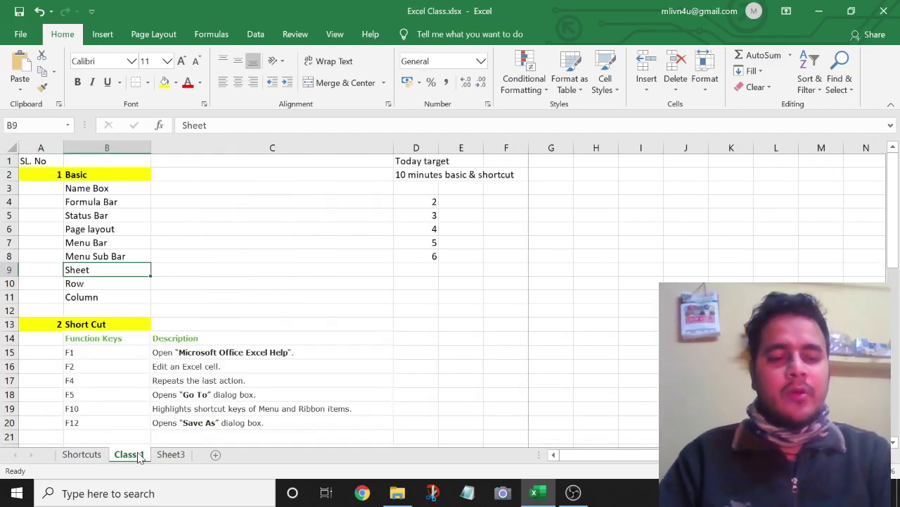
key(ctrl+Page_Up)
key(ctrl+Page_Down)
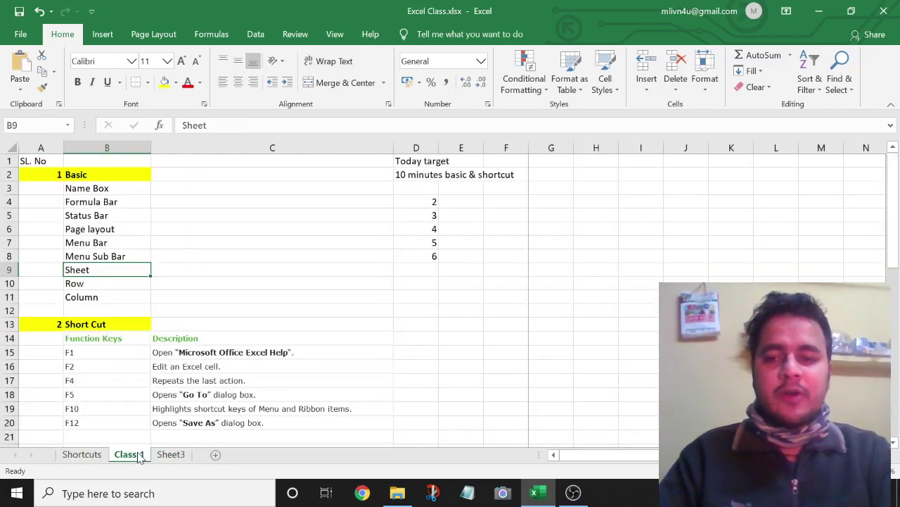
key(ctrl+Page_Down)
key(ctrl+Page_Up)
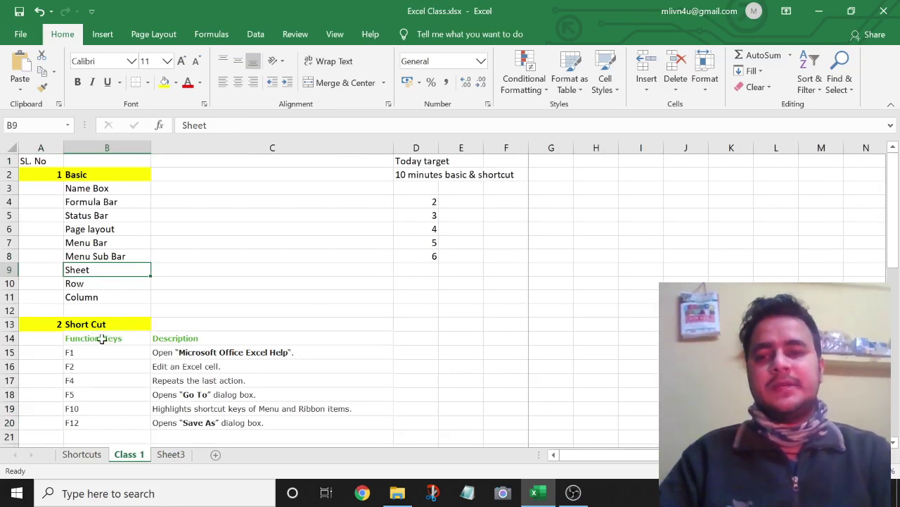
Select the Row entry in B10, then whole rows 1 through 6 one by one.
click(92, 283)
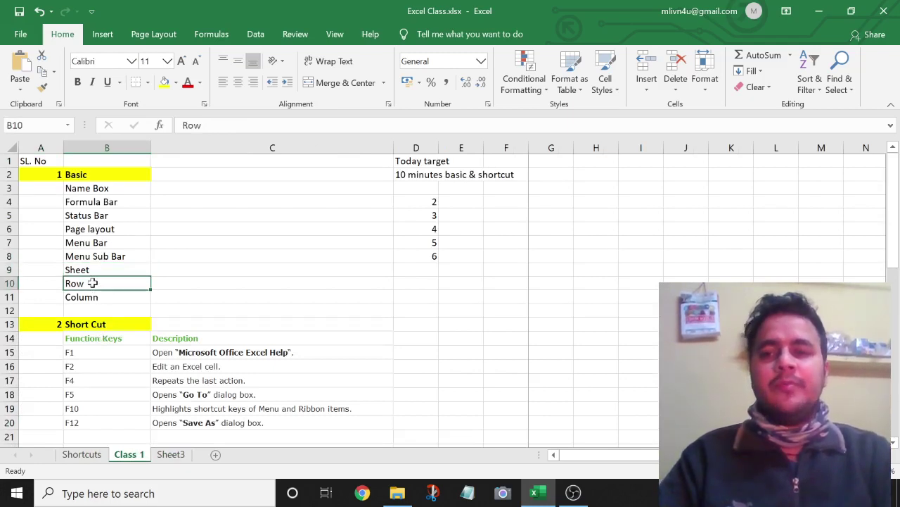
click(5, 161)
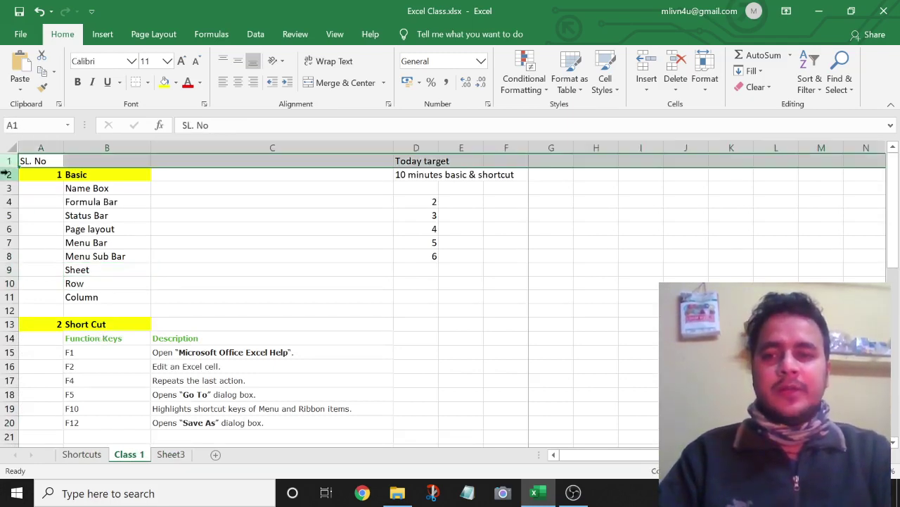
click(8, 175)
click(10, 187)
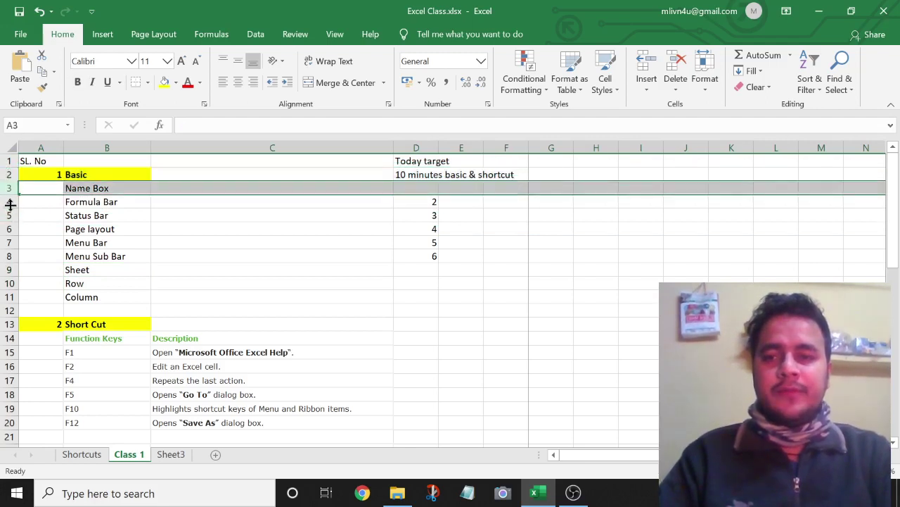
click(7, 202)
click(7, 216)
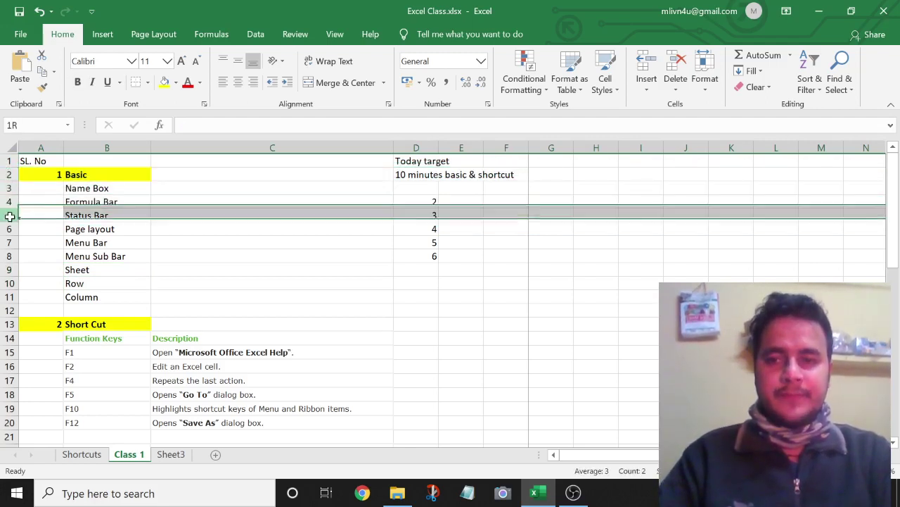
click(7, 229)
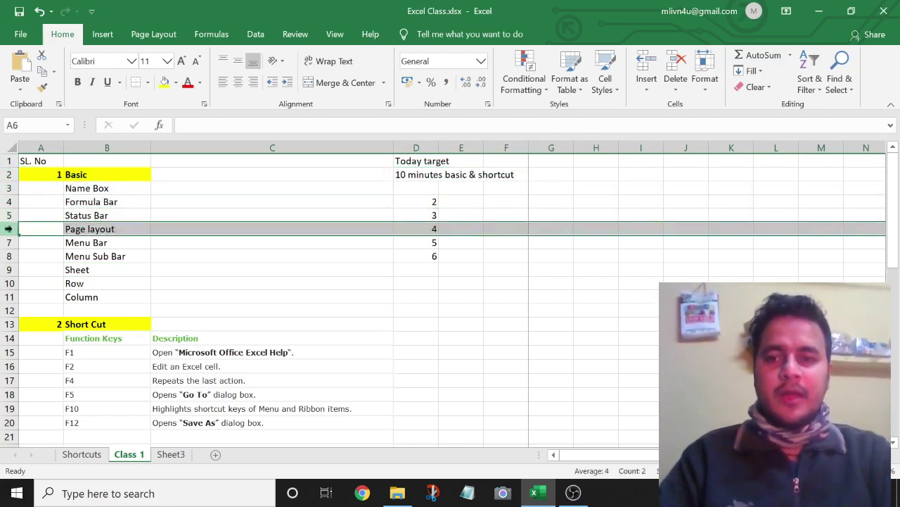
Select the Column entry in B11, then whole columns A through E, ending on B4.
click(83, 296)
click(56, 149)
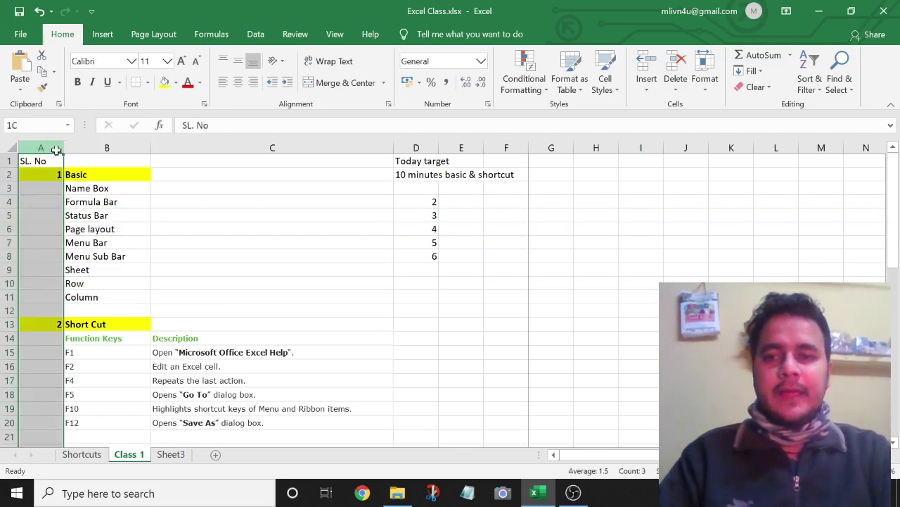
click(98, 147)
click(227, 146)
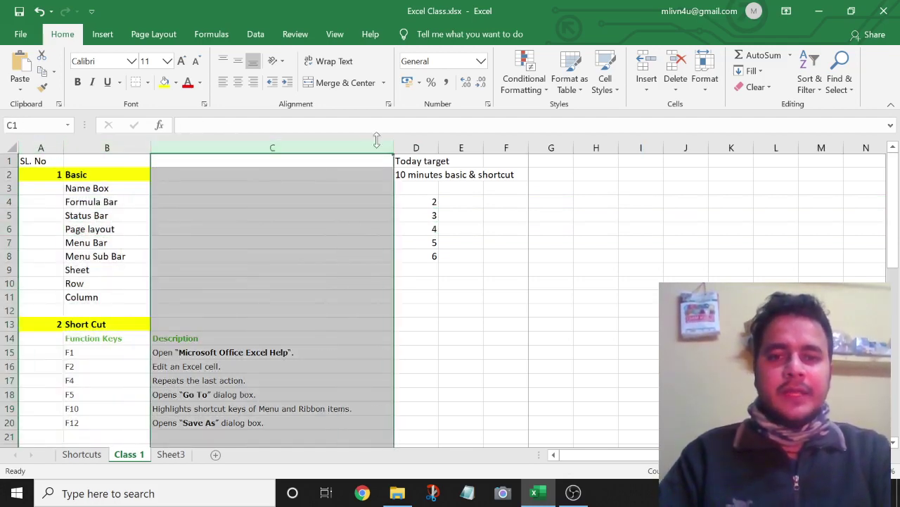
click(410, 148)
click(458, 149)
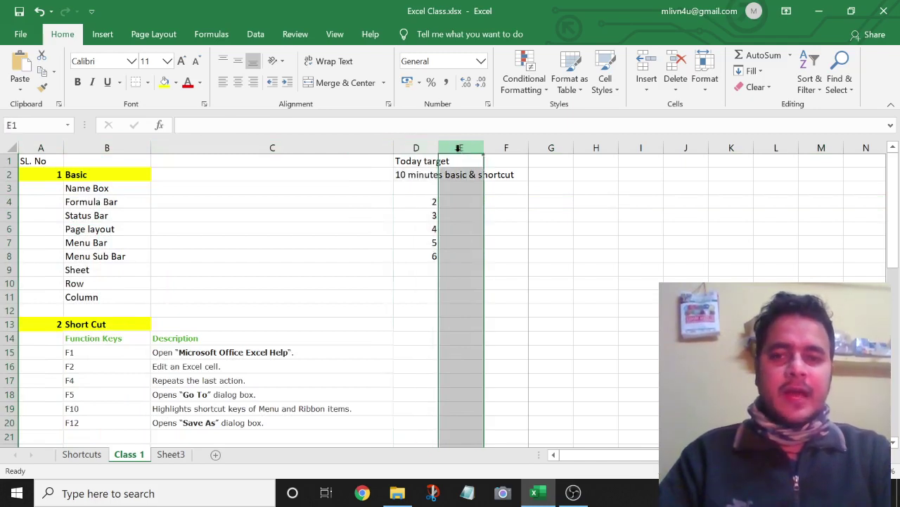
click(148, 204)
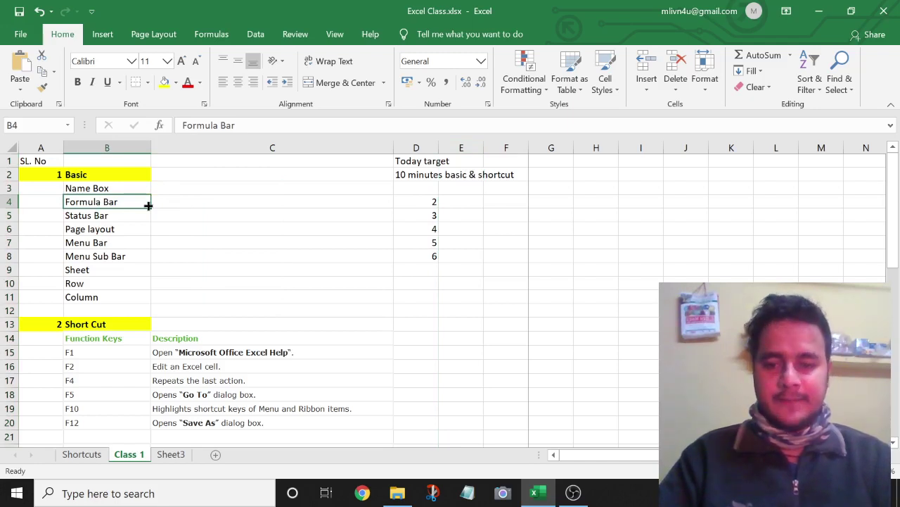
Add the Win+R / Excel row above the Function Keys header in row 14.
click(111, 337)
key(ctrl+z)
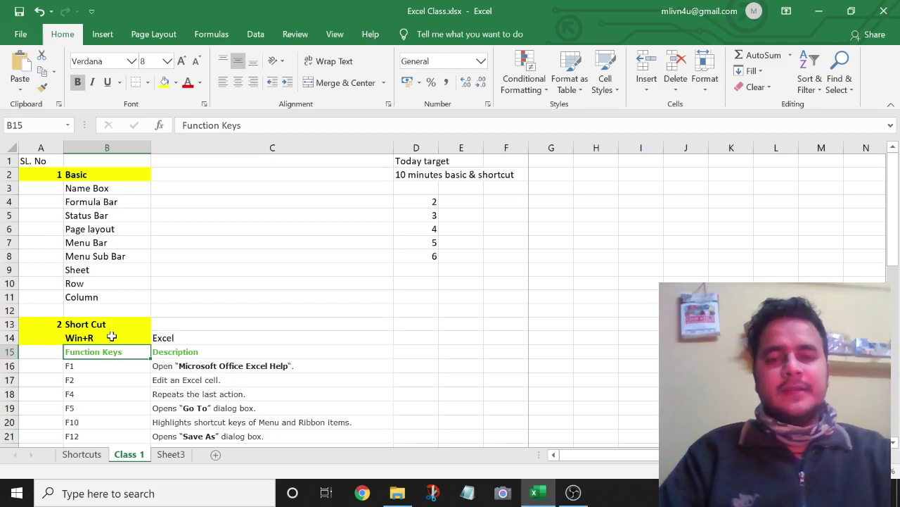
key(Up)
key(Up)
key(Up)
key(Up)
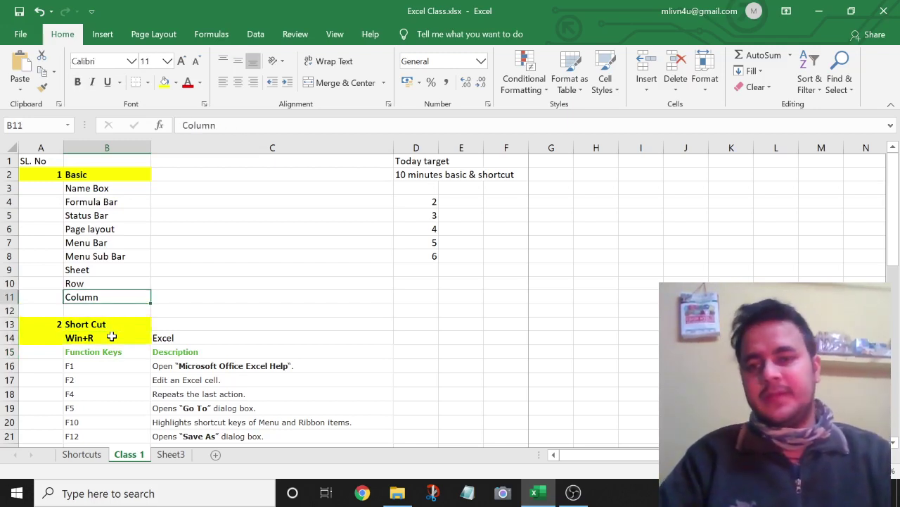
key(Down)
key(Down)
key(Down)
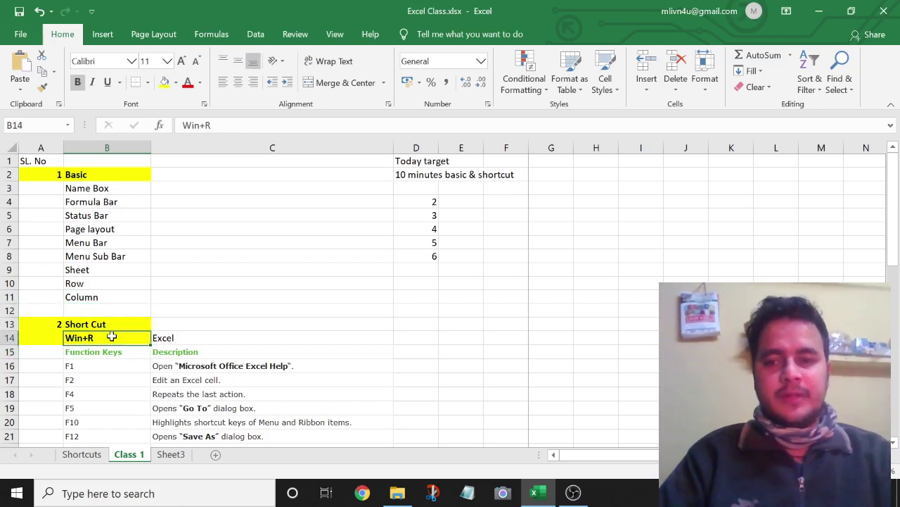
key(Left)
key(Up)
key(Right)
key(Right)
key(Right)
key(Down)
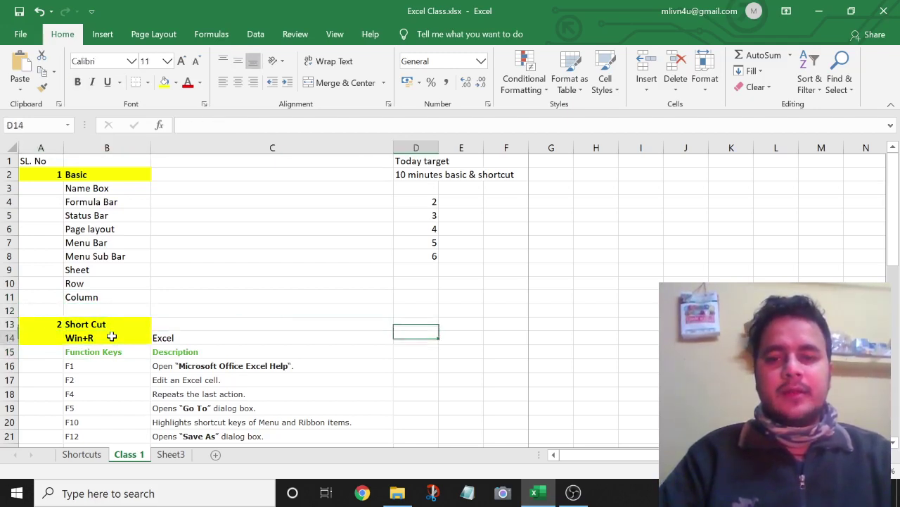
key(Left)
key(Left)
key(Left)
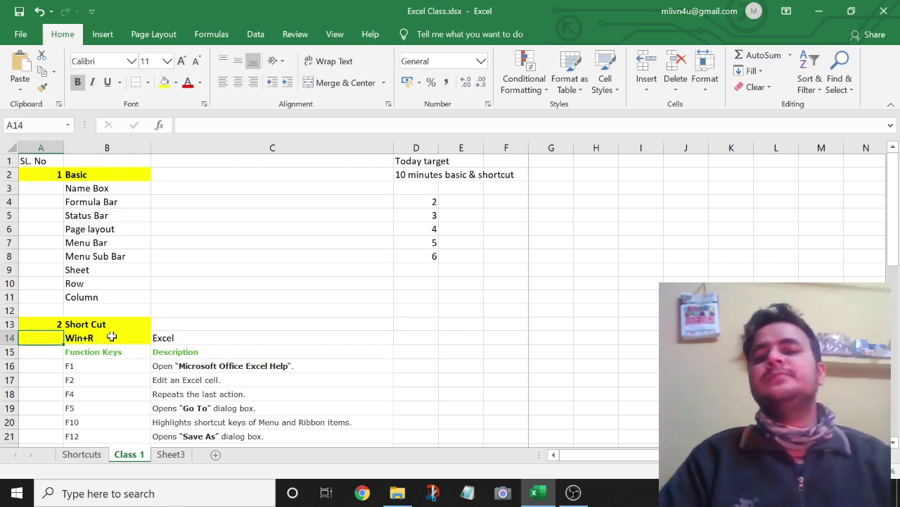
Move around the shortcut table with arrow keys, then show the desktop with Win+D.
key(Down)
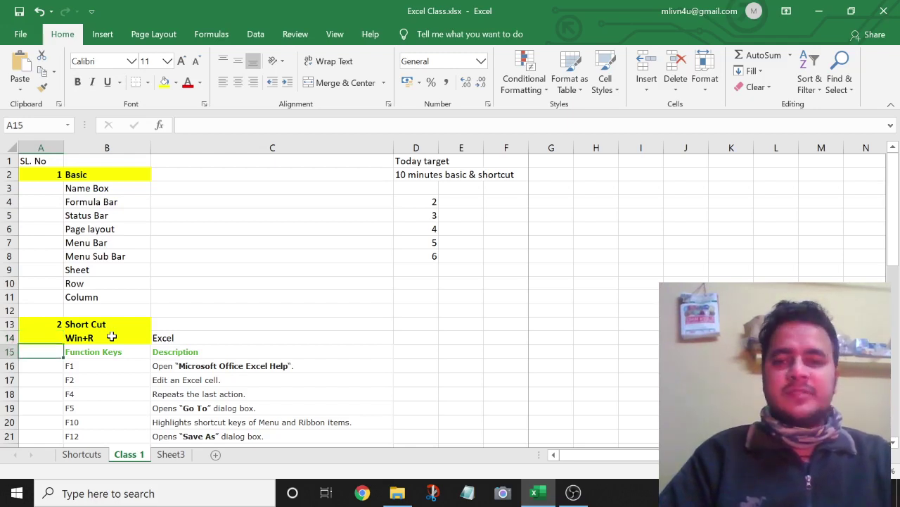
key(Down)
key(Down)
key(Down)
key(Down)
key(Down)
key(Down)
key(Up)
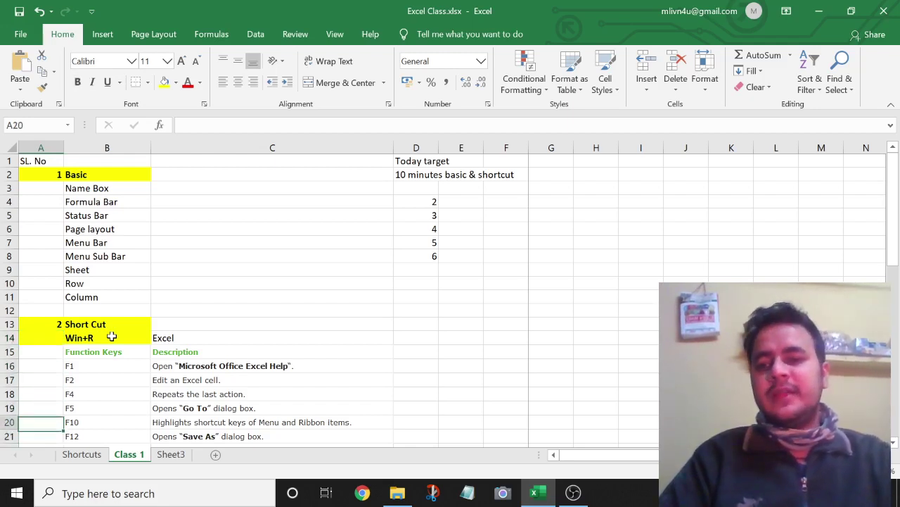
key(Up)
key(Up)
key(Up)
key(Up)
key(Up)
key(Up)
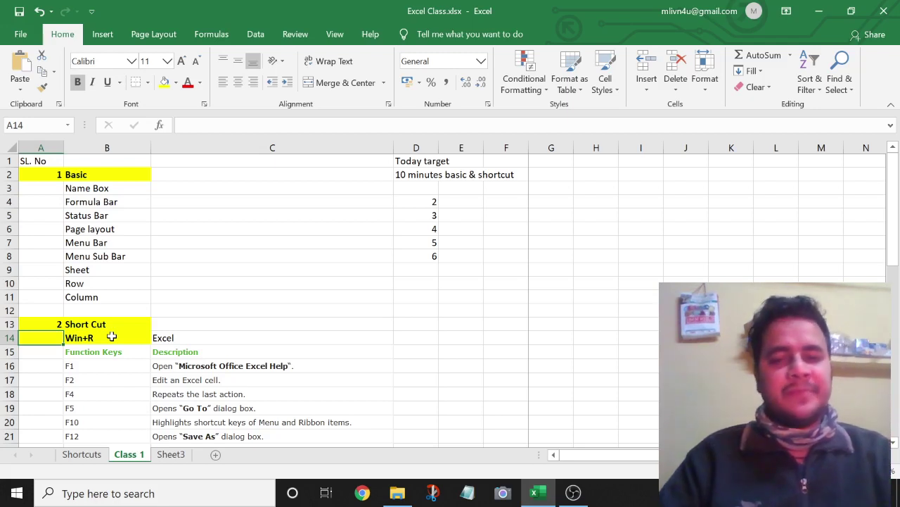
key(Down)
key(Right)
key(Down)
key(Right)
key(Left)
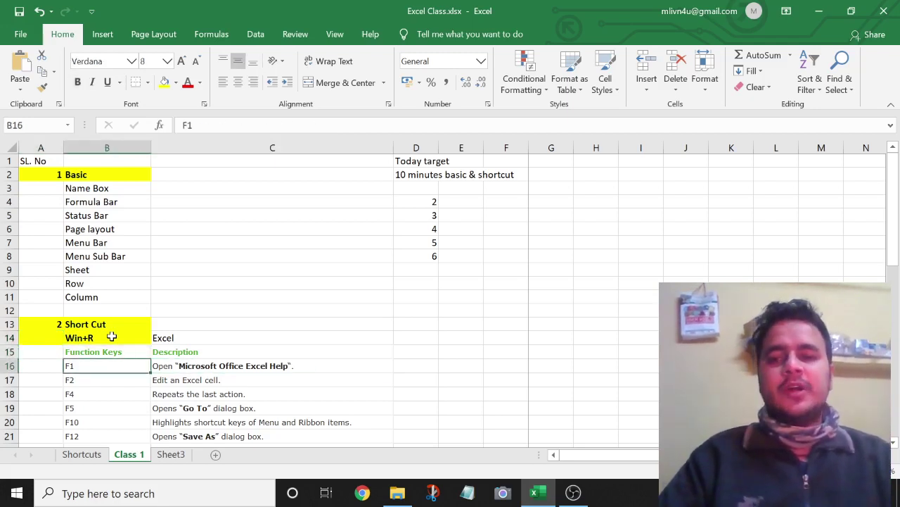
key(Up)
key(Up)
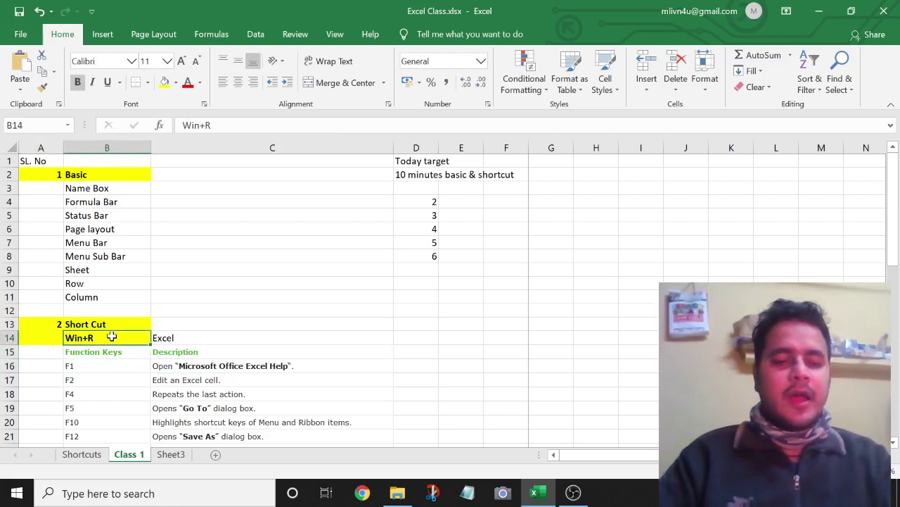
key(super+d)
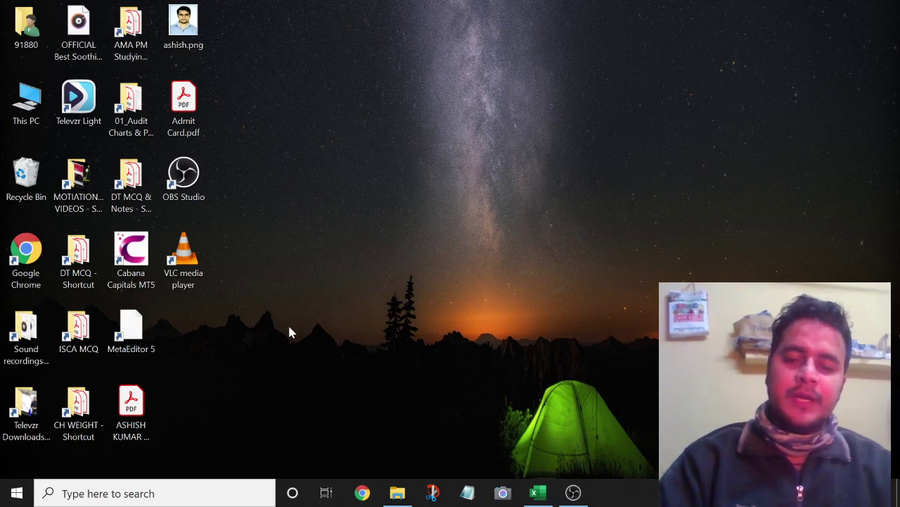
Launch Excel by running 'excel' from the Win+R Run dialog.
key(super+r)
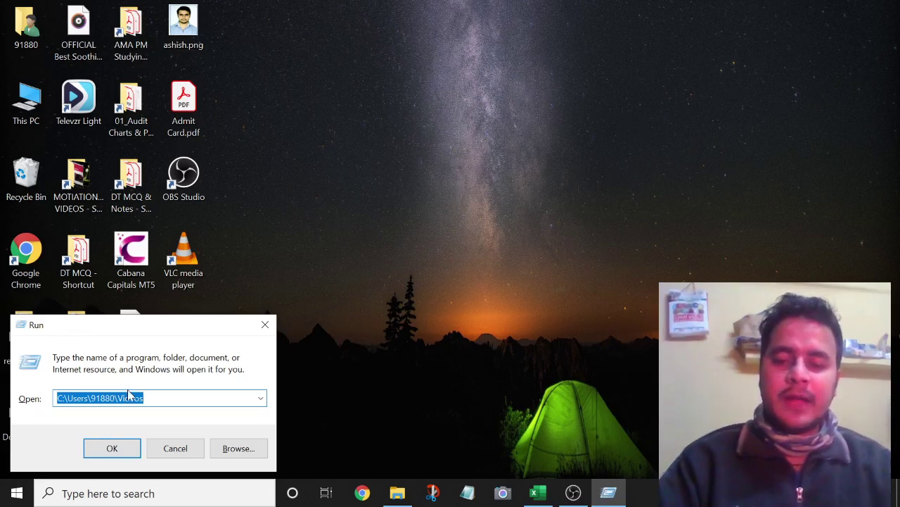
text(exce)
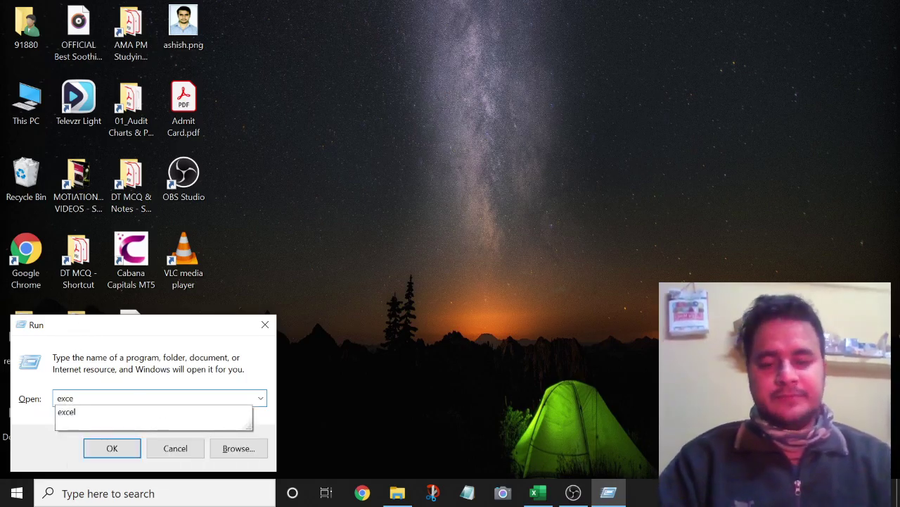
click(127, 412)
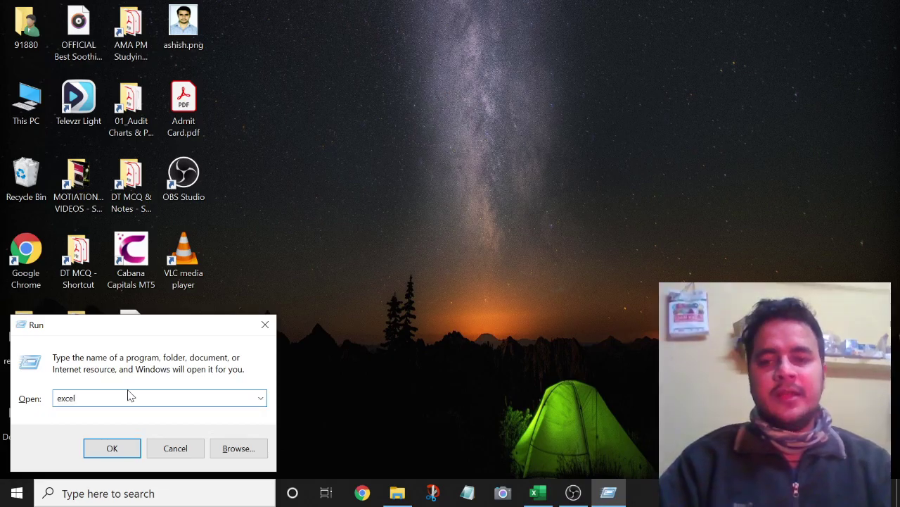
key(Return)
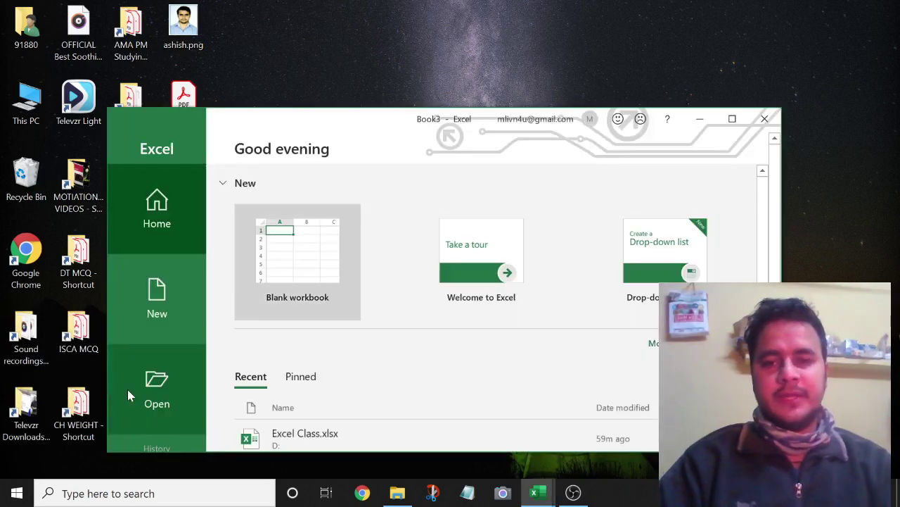
click(288, 264)
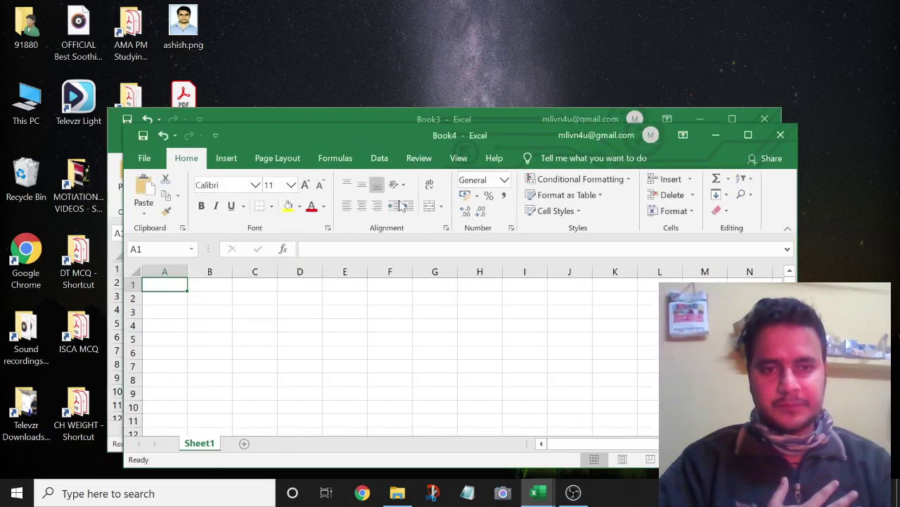
click(738, 139)
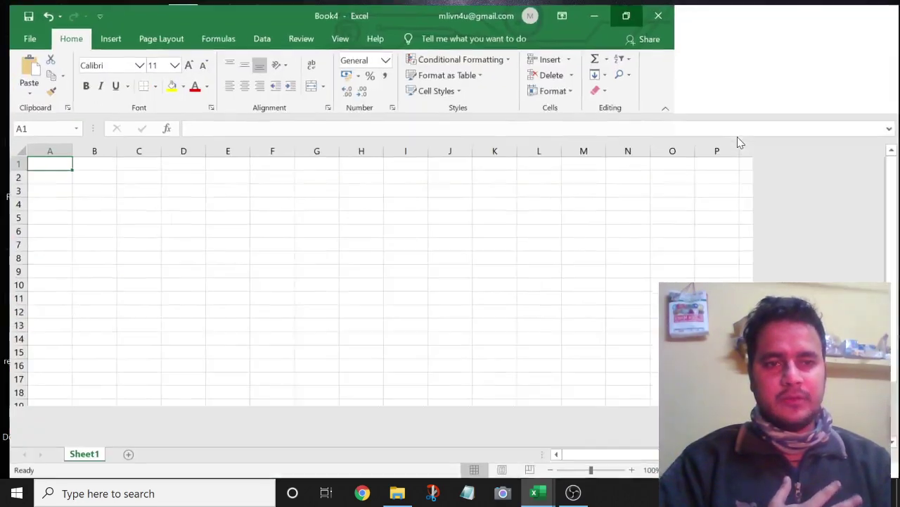
click(883, 10)
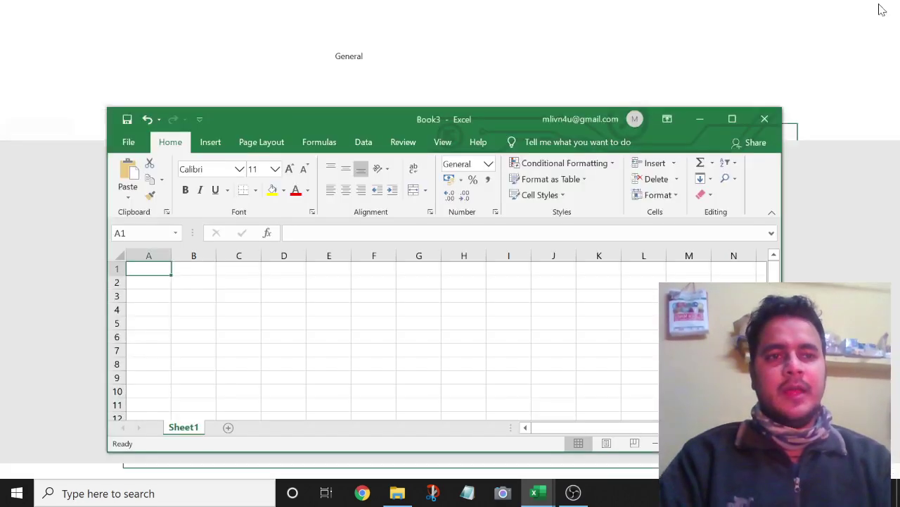
click(729, 120)
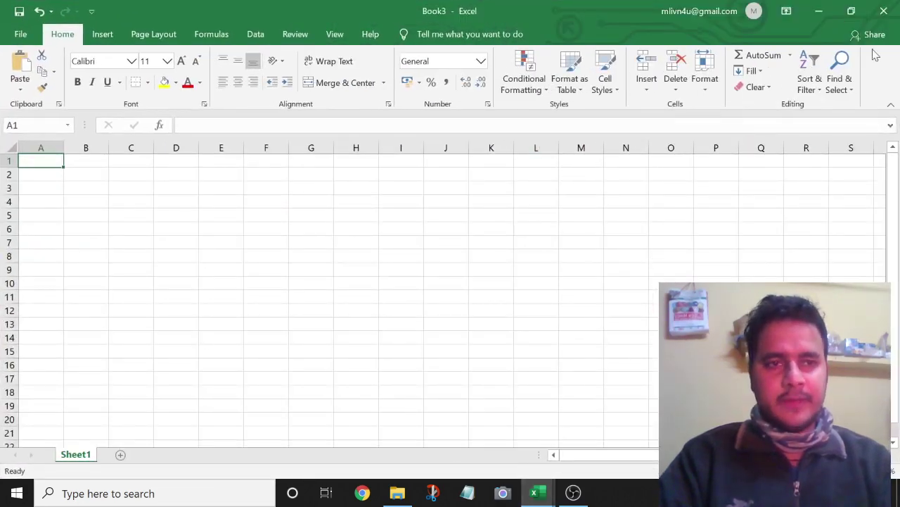
click(883, 13)
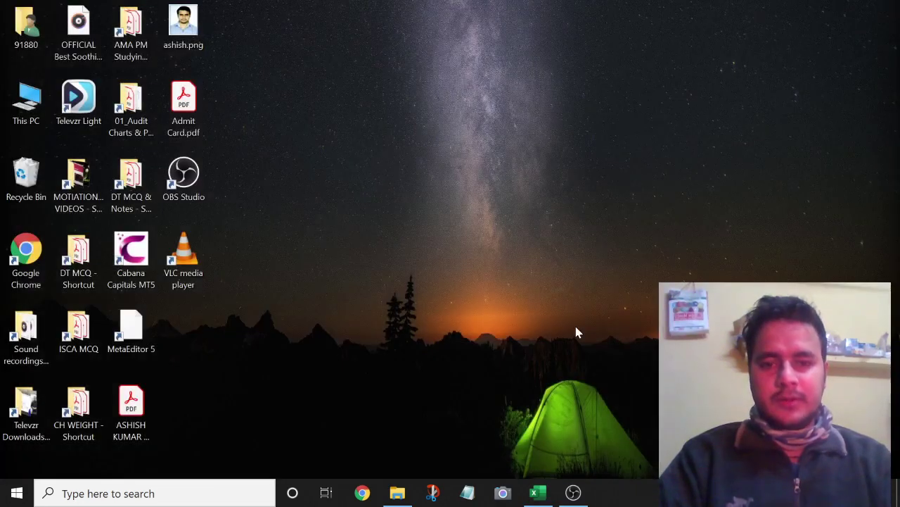
Restore Excel Class.xlsx and move past the Short Cut heading to the F1 entry in B16.
click(538, 491)
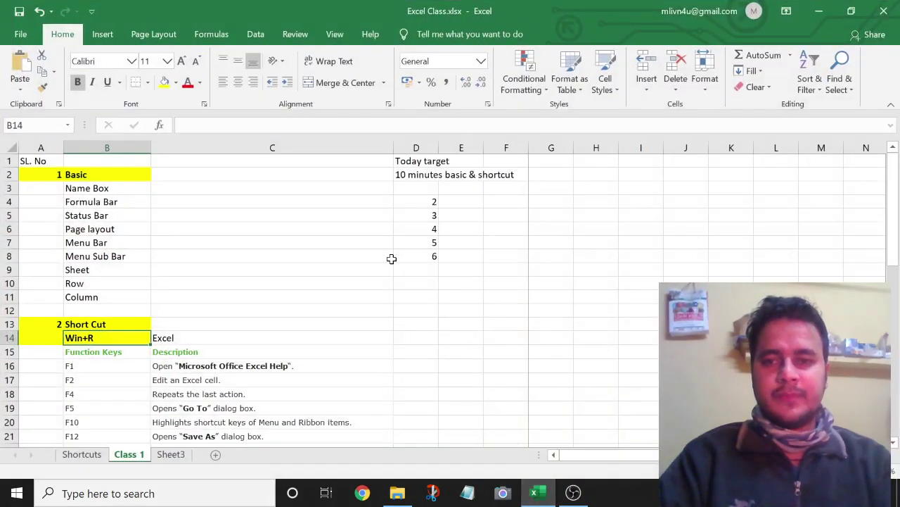
click(246, 284)
key(Down)
key(Down)
key(Down)
key(Left)
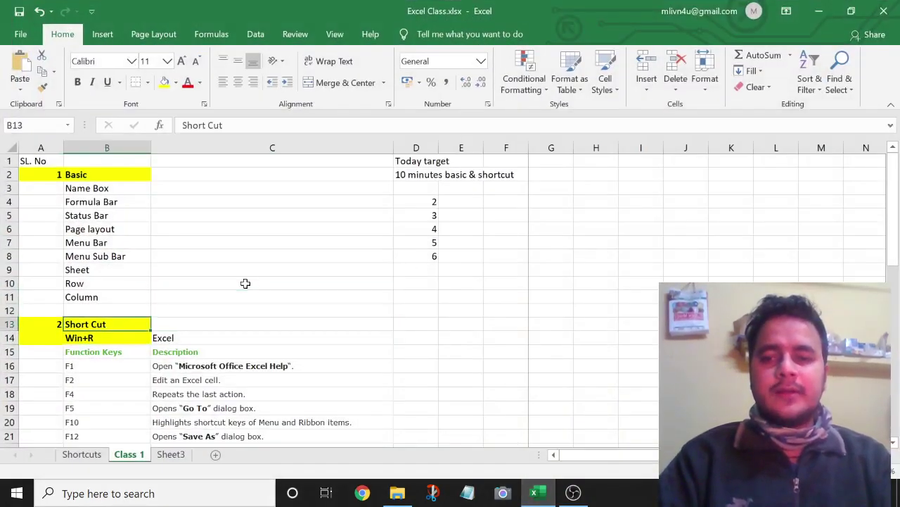
key(Down)
key(Right)
key(Down)
key(Down)
key(Left)
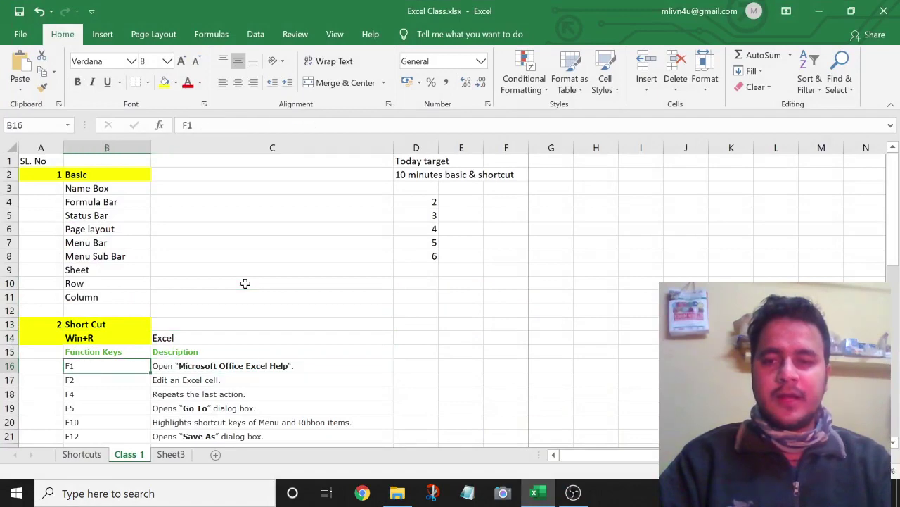
Step through the F1 to F5 function-key entries and return to F1 in B16.
key(Left)
key(Down)
key(Right)
key(Up)
key(Up)
key(Down)
key(Down)
key(Down)
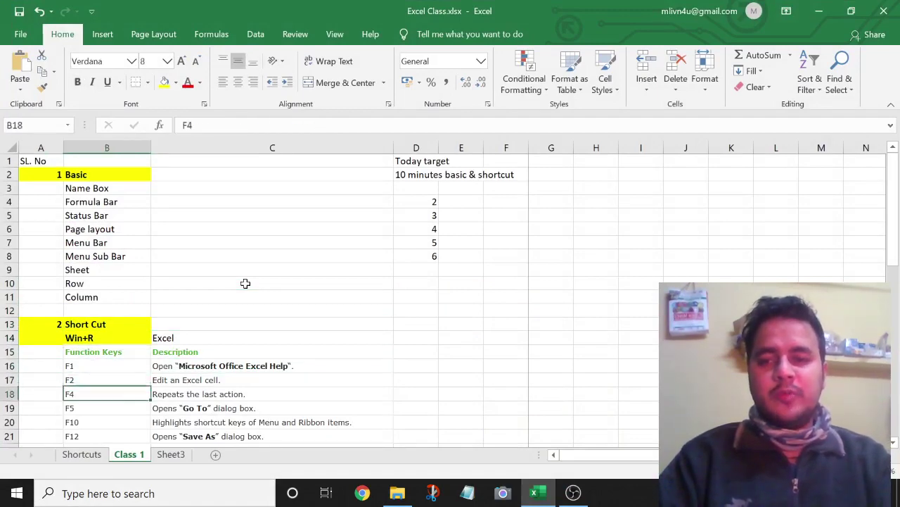
key(Down)
key(Down)
key(Down)
key(Down)
key(Down)
key(Up)
key(Up)
key(Up)
key(Up)
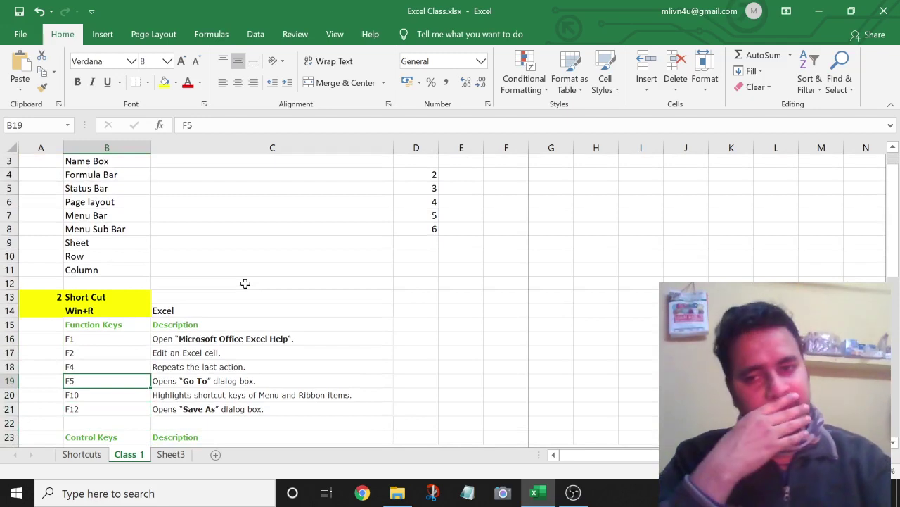
key(Up)
key(Up)
key(Up)
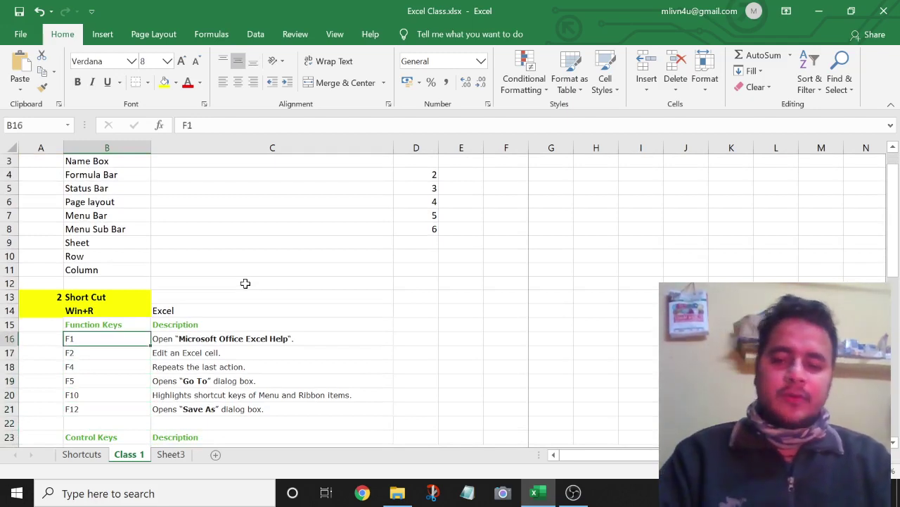
Extend the selection over function keys B16:B21 with Shift+arrows, then collapse it to B16.
key(shift+Right)
key(shift+Down)
key(shift+Down)
key(shift+Down)
key(shift+Down)
key(shift+Down)
key(Up)
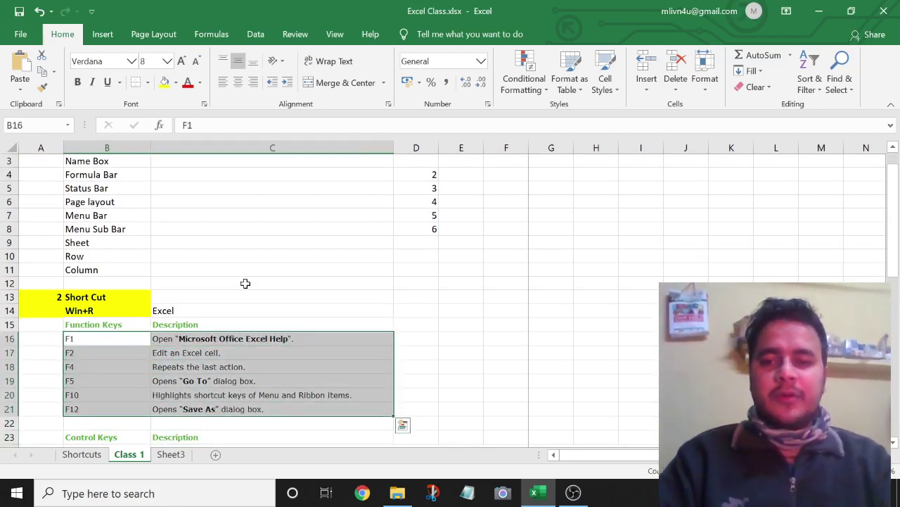
key(Down)
key(ctrl+shift+Down)
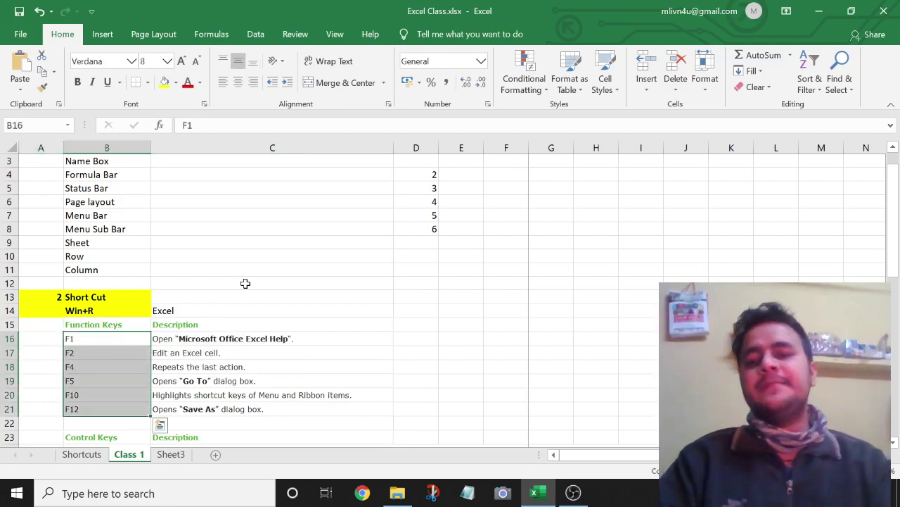
key(Up)
key(Down)
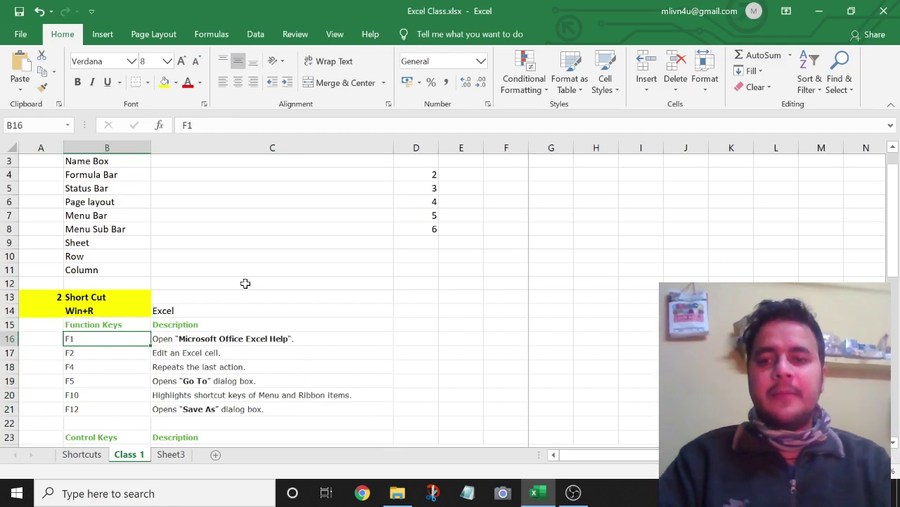
Open Excel Help with F1 and close it, twice.
key(F1)
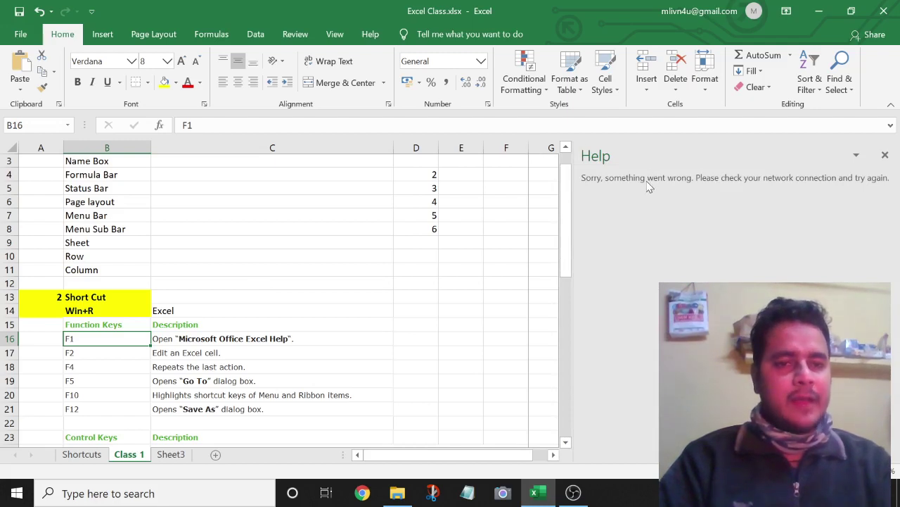
click(857, 156)
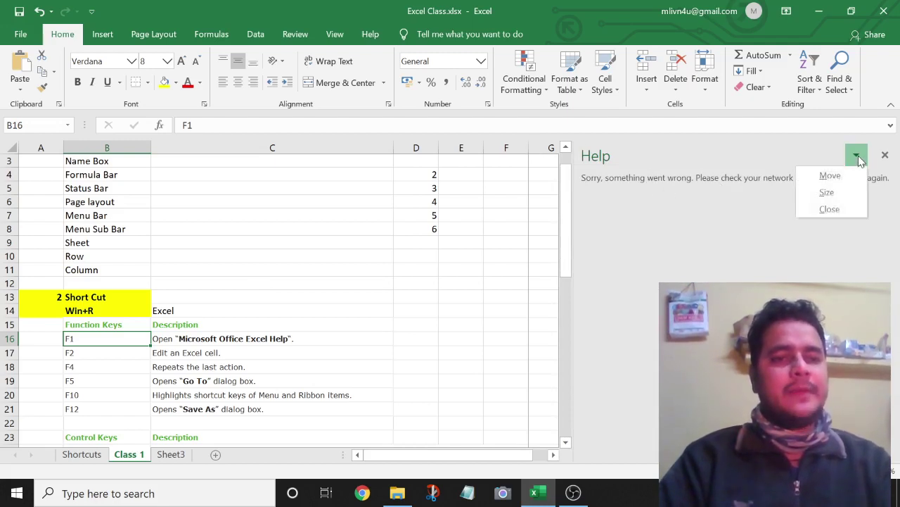
click(829, 209)
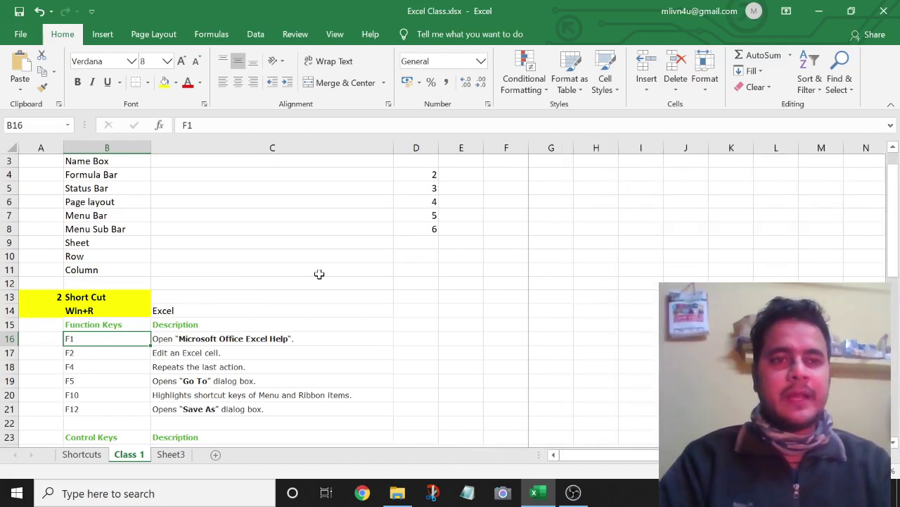
key(F1)
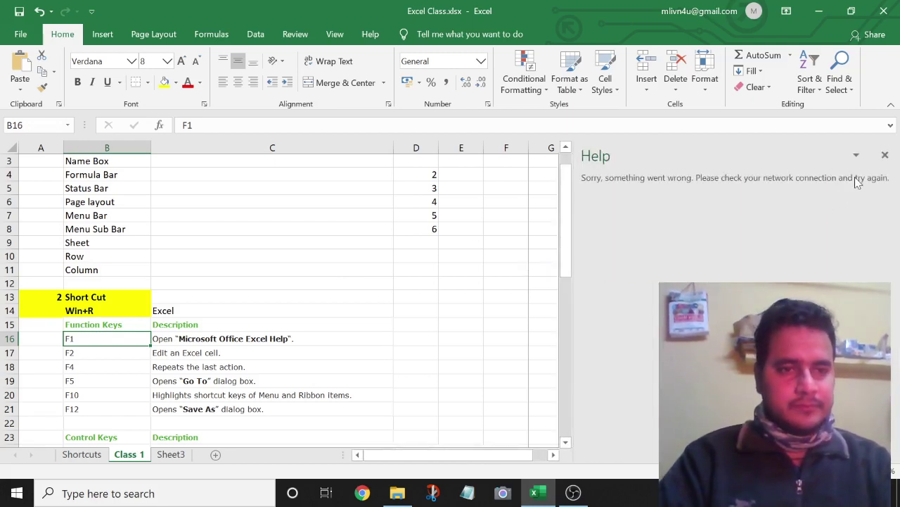
click(885, 156)
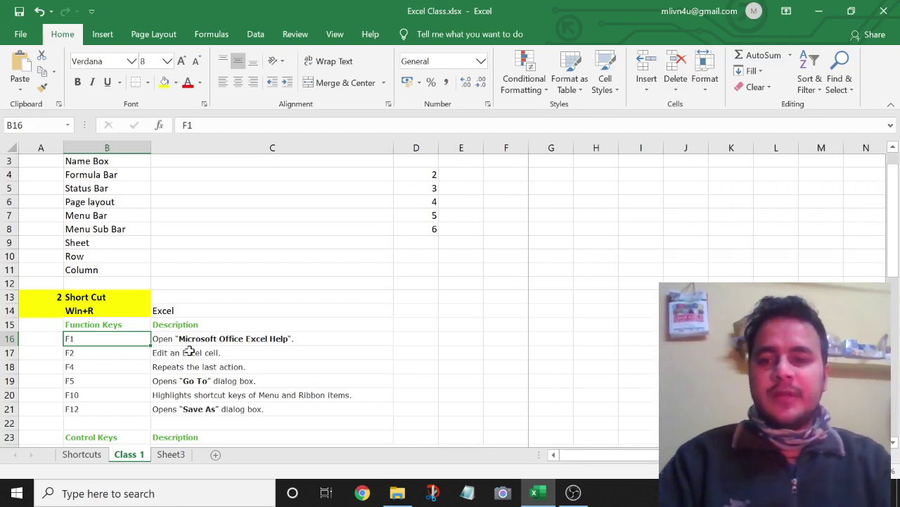
Put cell C17, 'Edit an Excel cell.', into edit mode with F2.
key(Down)
key(Right)
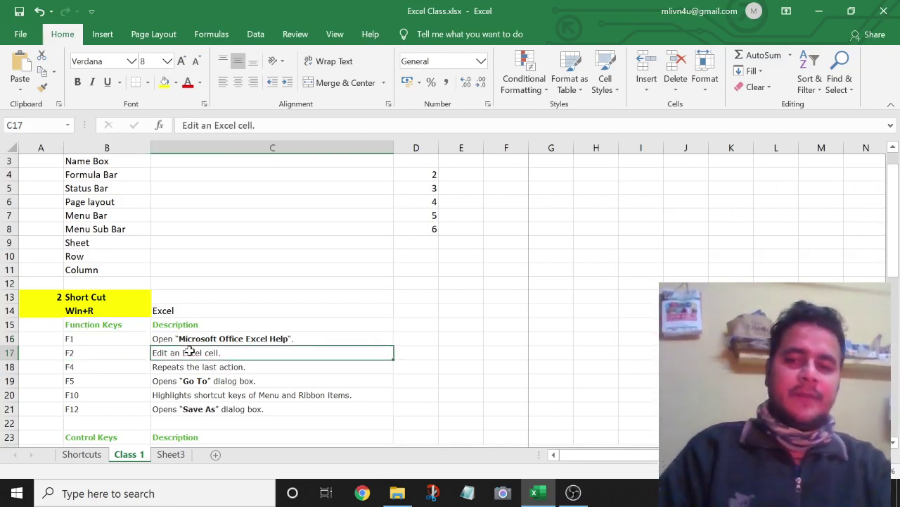
key(Left)
key(Right)
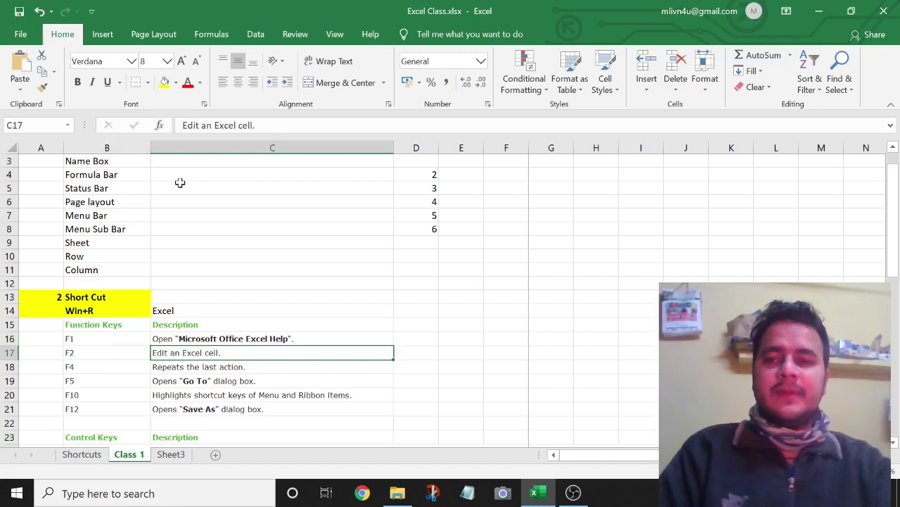
key(F2)
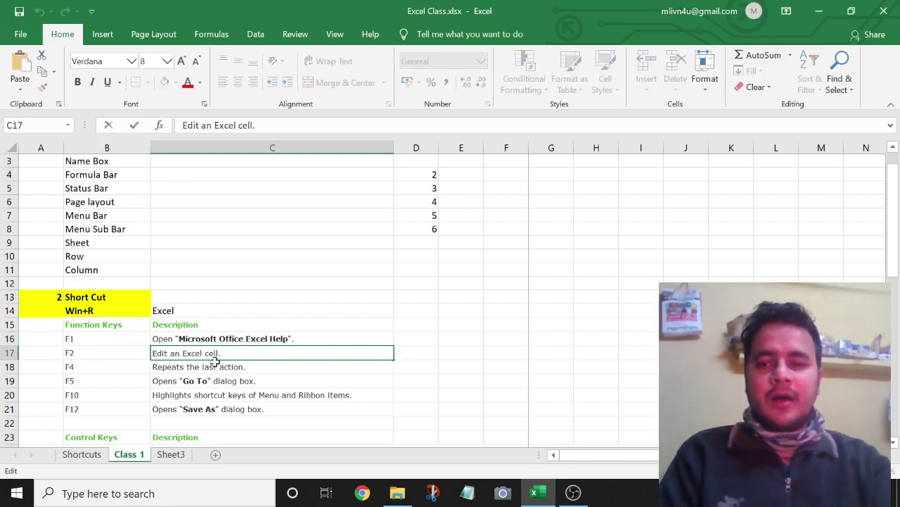
click(208, 381)
click(223, 352)
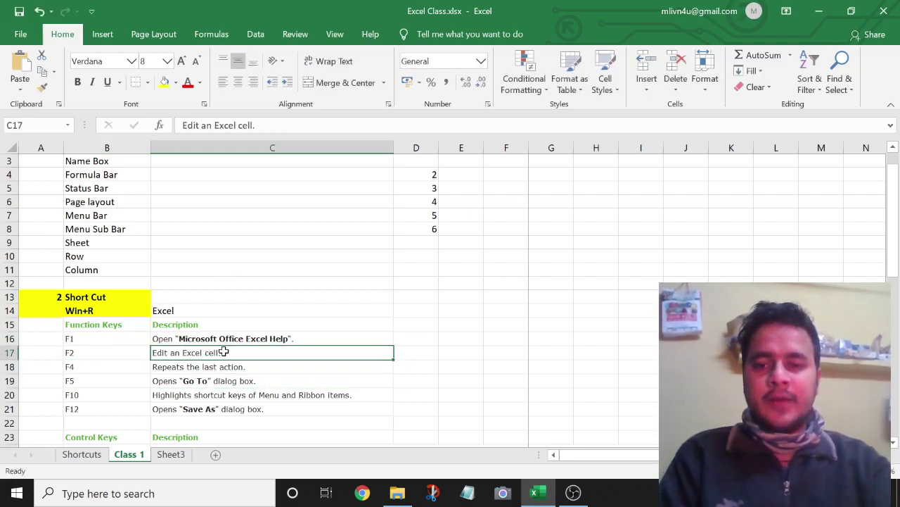
key(F2)
text(/.cl;z)
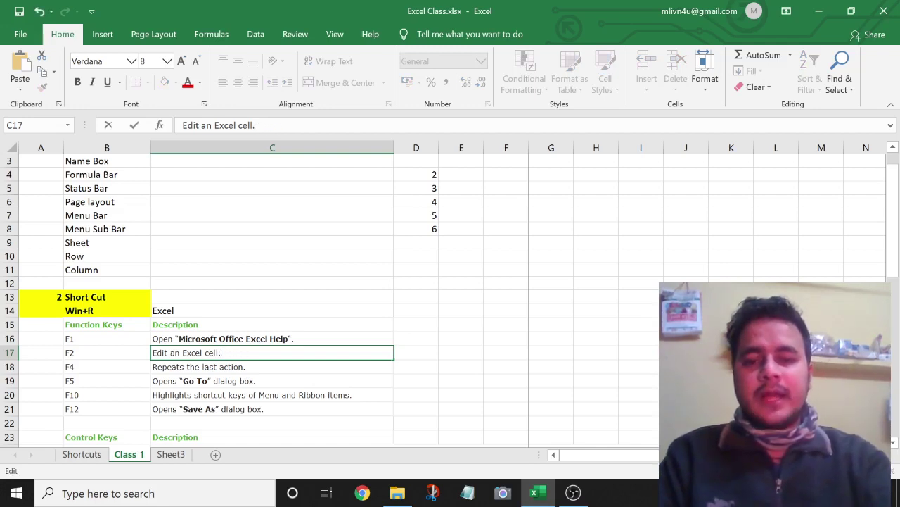
key(Return)
key(Up)
text(sdlfjsdlk)
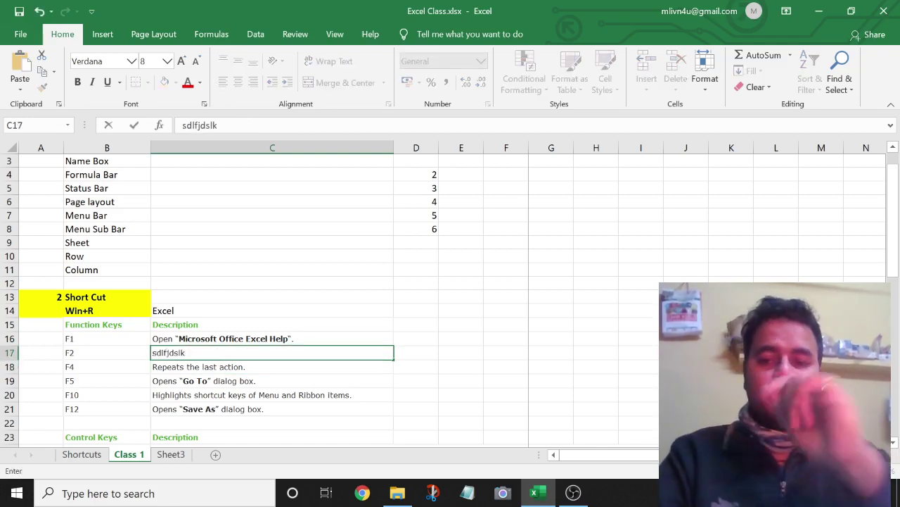
key(Escape)
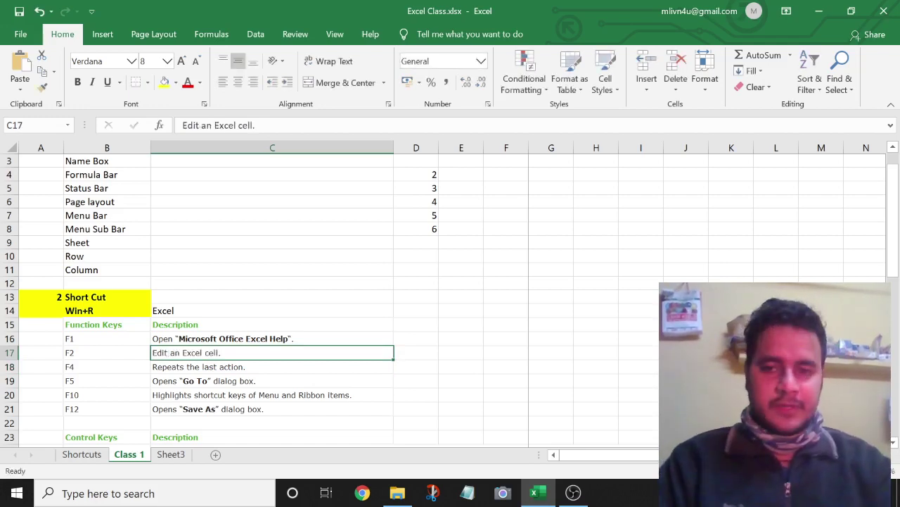
click(670, 444)
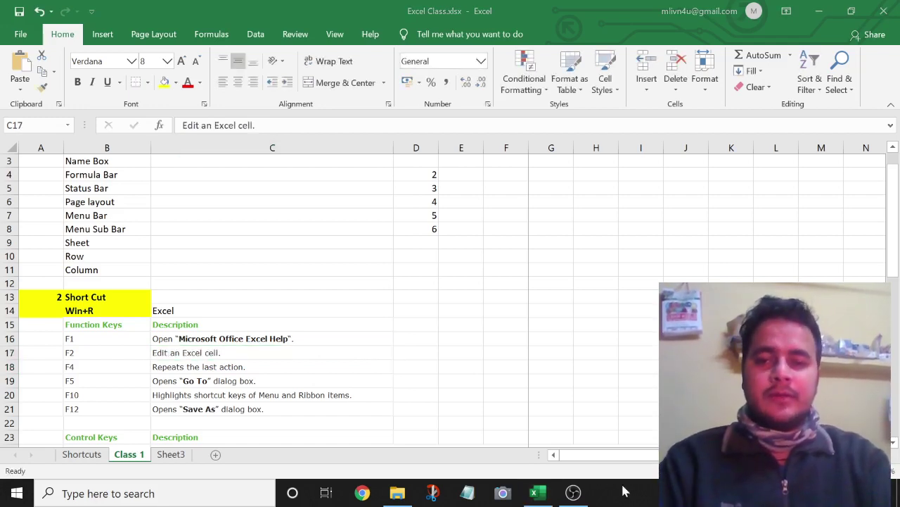
click(287, 356)
key(F2)
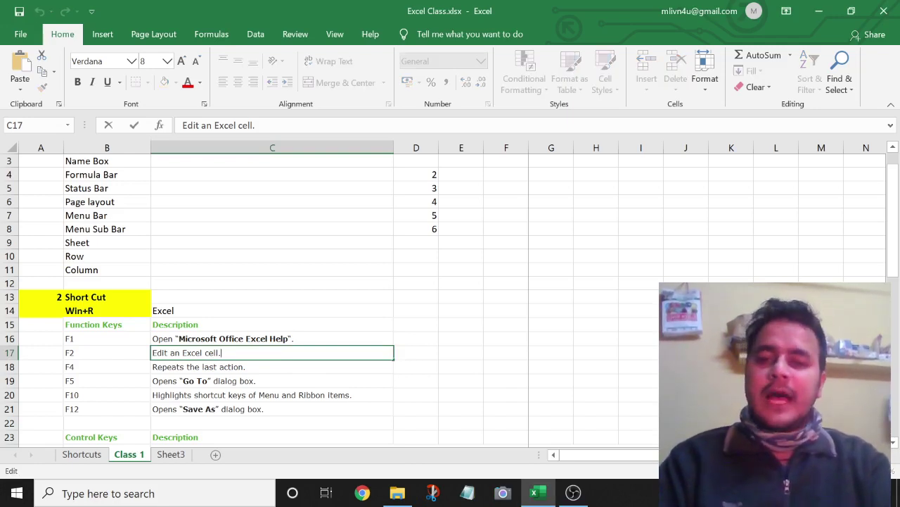
click(336, 327)
click(287, 349)
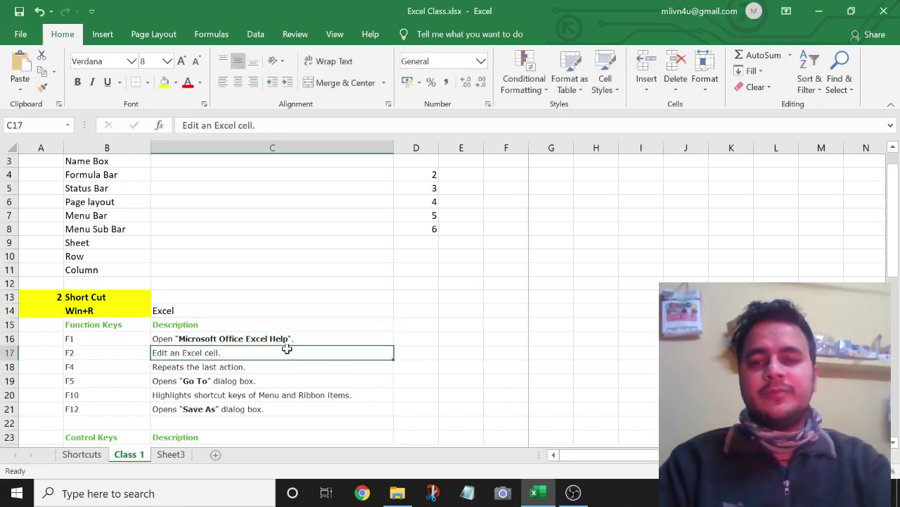
key(F2)
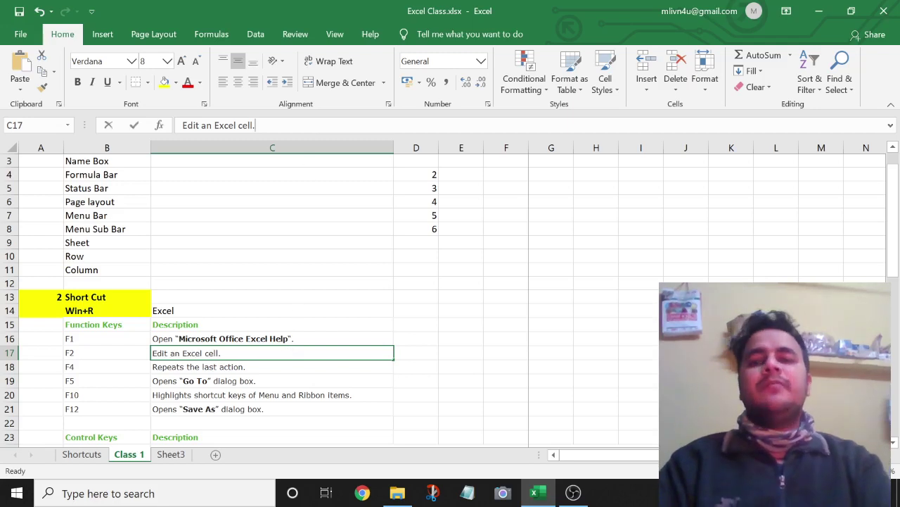
text( sdmf)
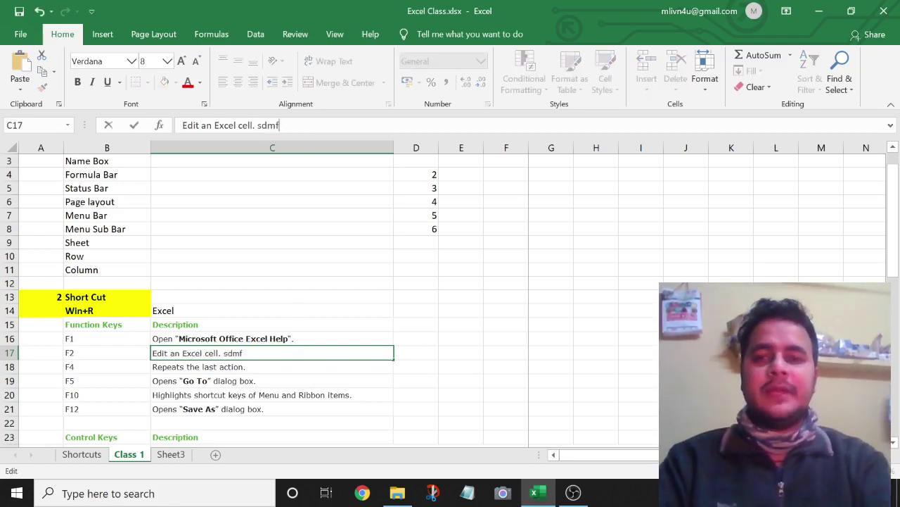
text(lkd)
key(BackSpace)
key(BackSpace)
key(BackSpace)
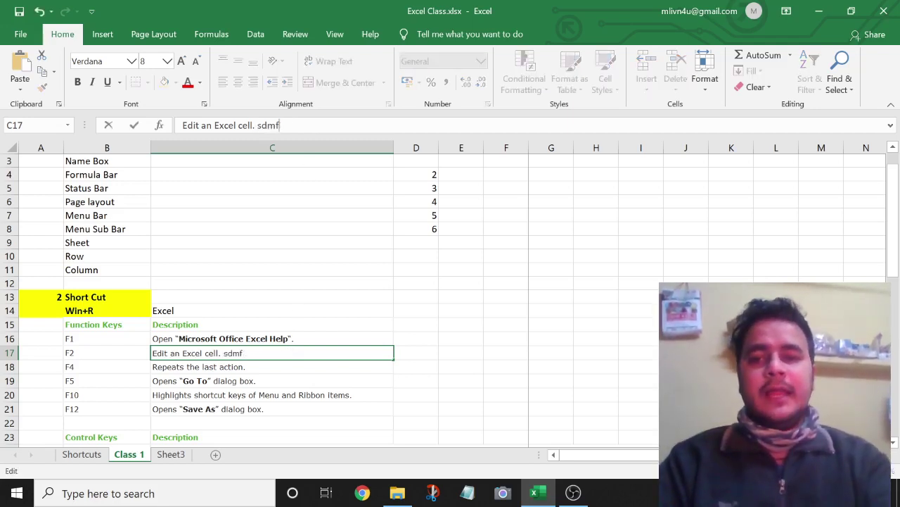
key(BackSpace)
key(BackSpace)
key(BackSpace)
key(Return)
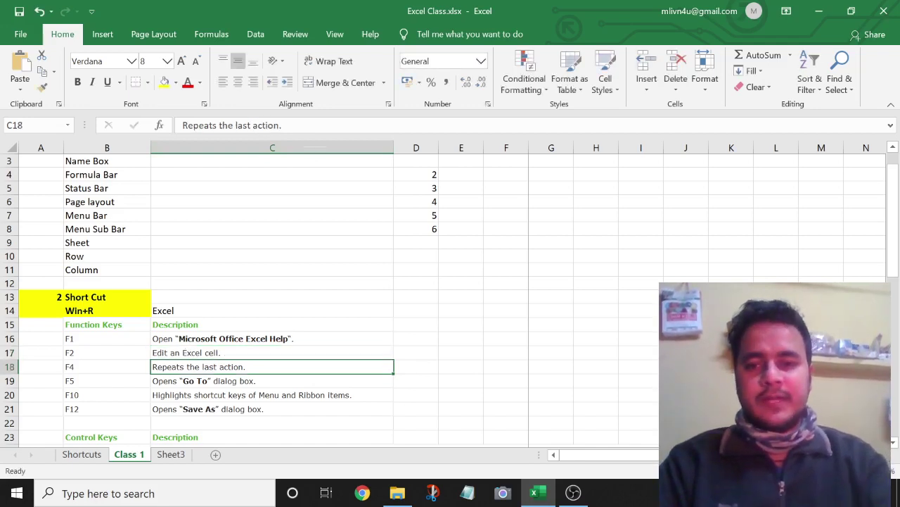
key(Up)
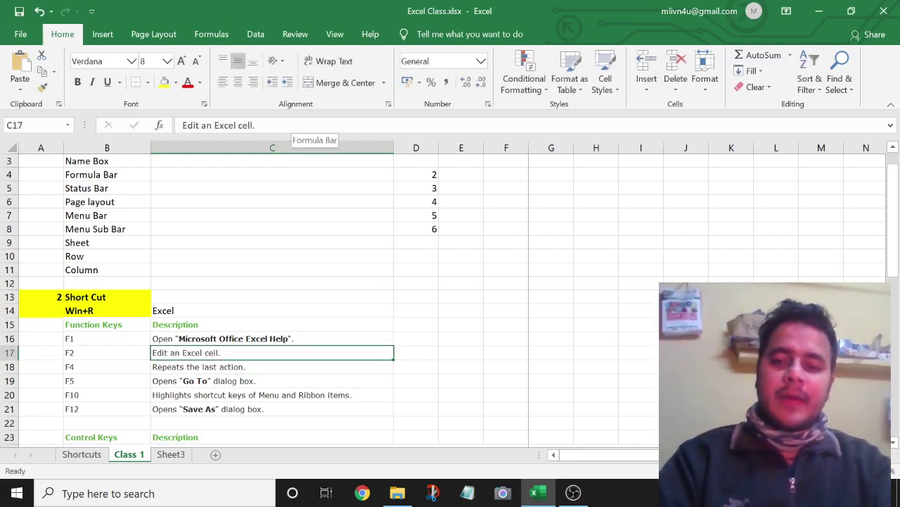
key(F2)
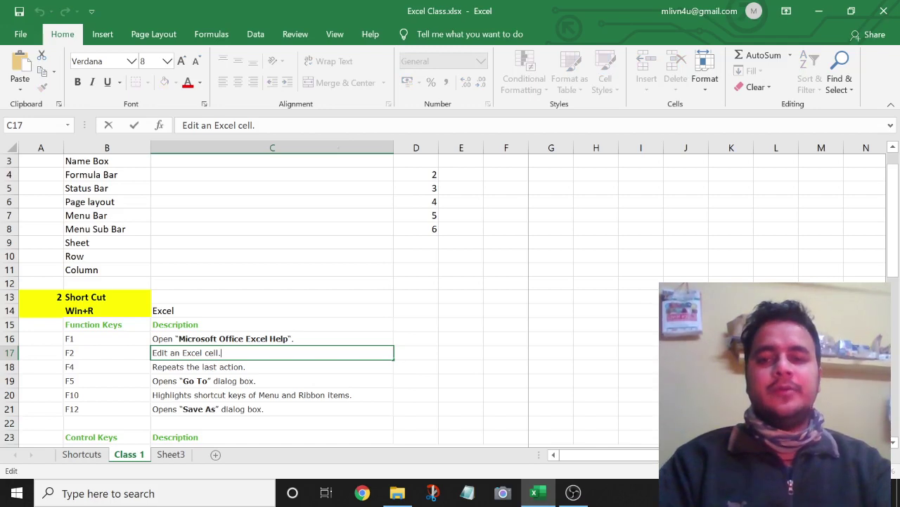
text(Ddfdsfds)
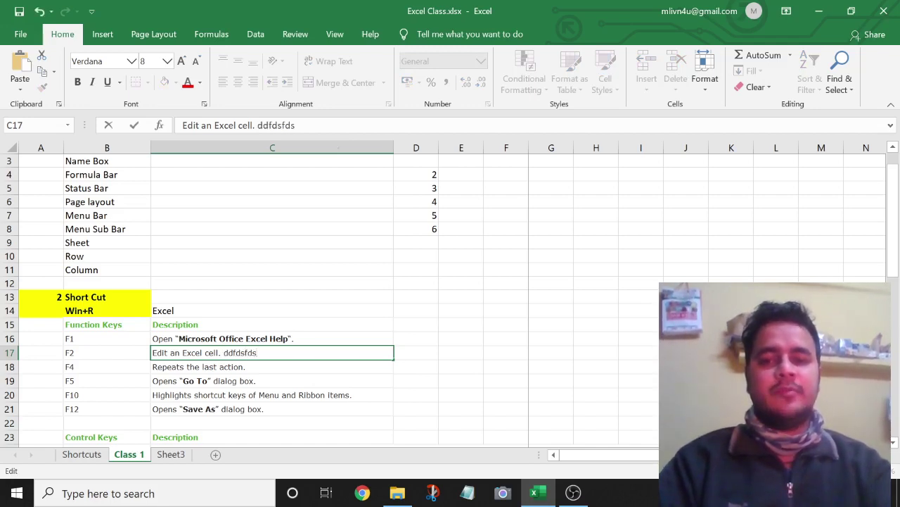
text( jlkfjlds)
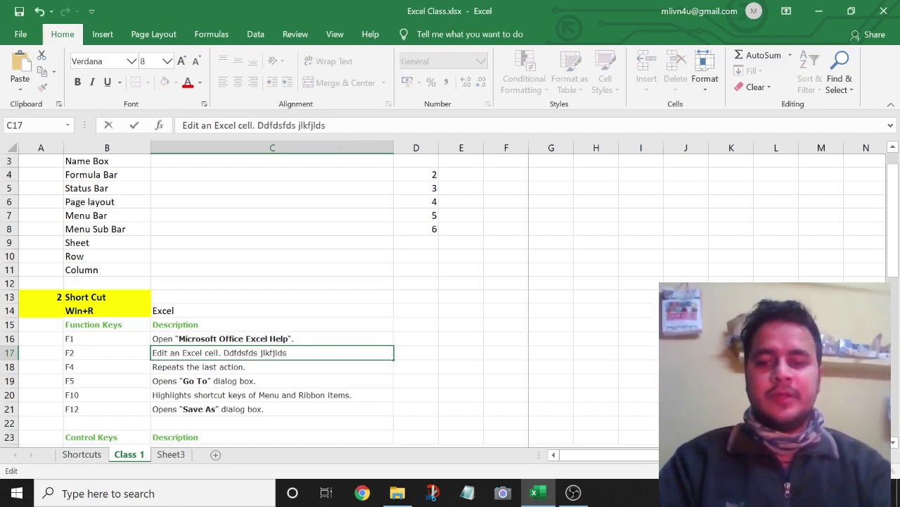
key(Escape)
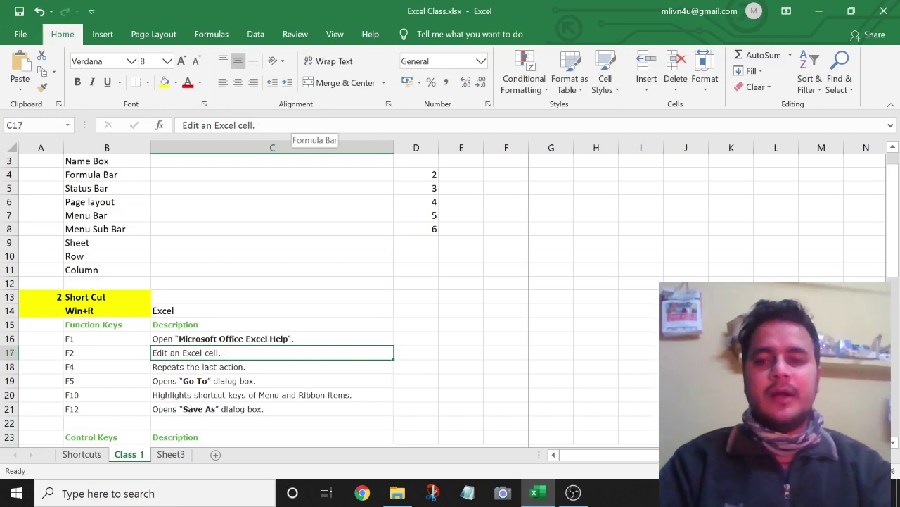
key(Down)
key(Up)
key(Up)
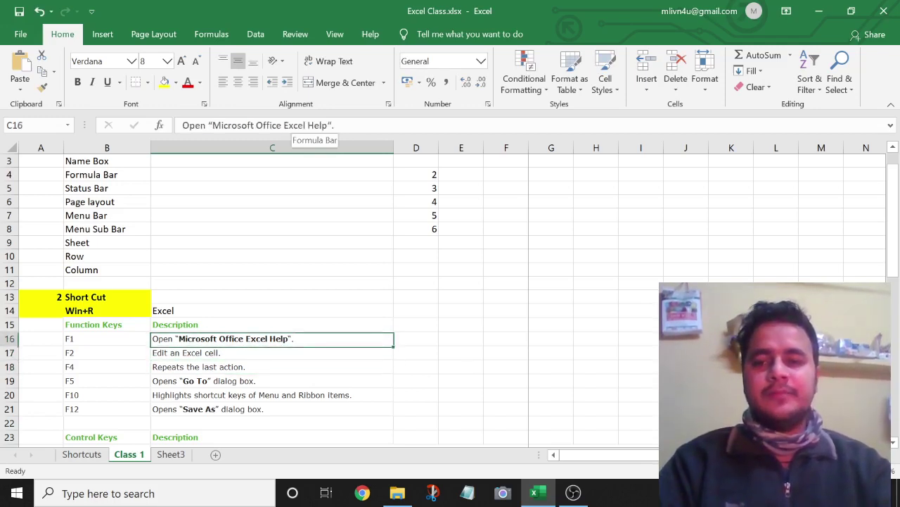
key(Down)
key(Left)
key(Right)
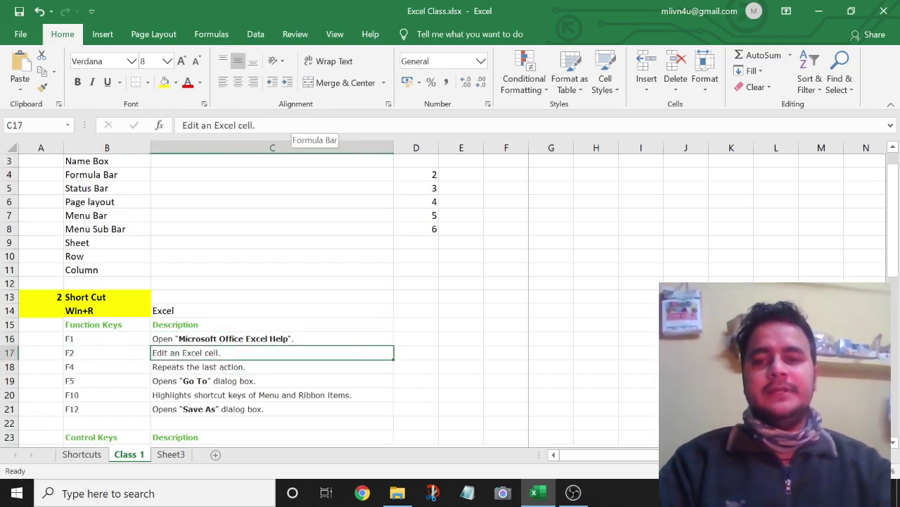
key(Down)
key(Left)
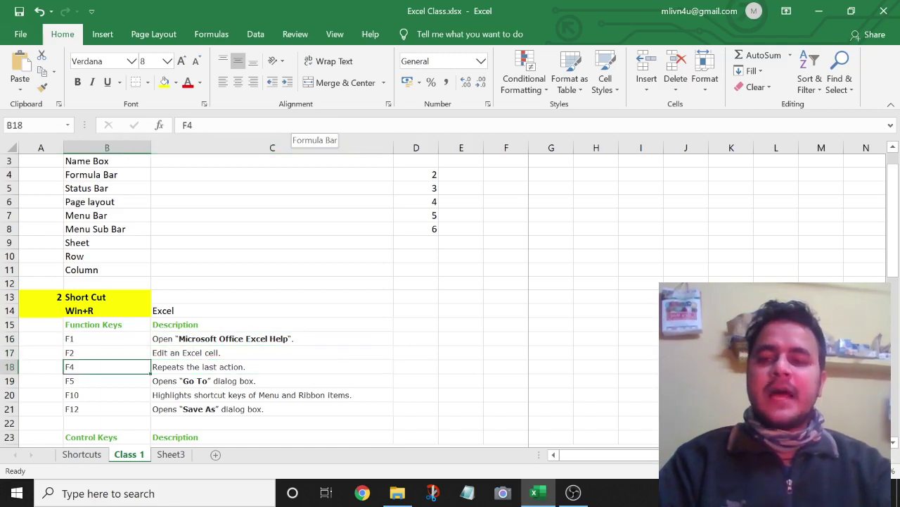
key(Right)
key(Left)
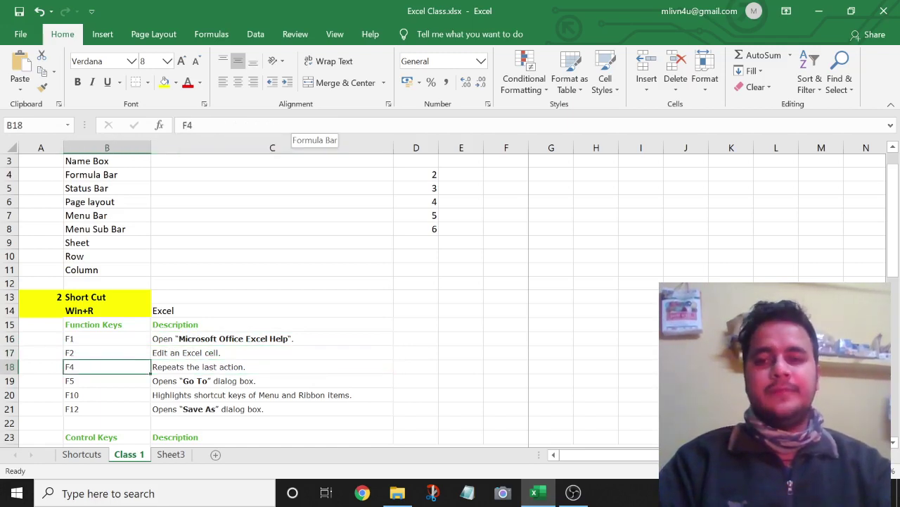
key(Right)
key(Left)
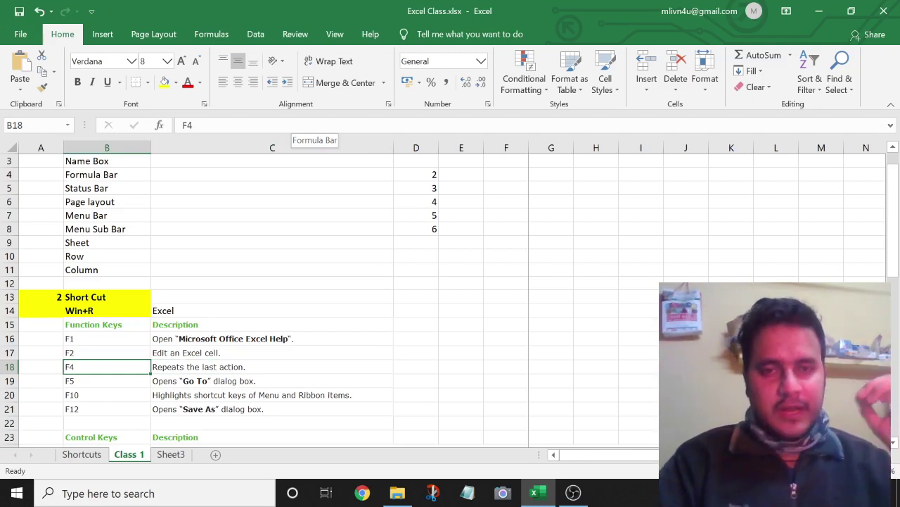
Jump to the top of the sheet and select the numbers 2 to 6 in D4:D8.
key(Right)
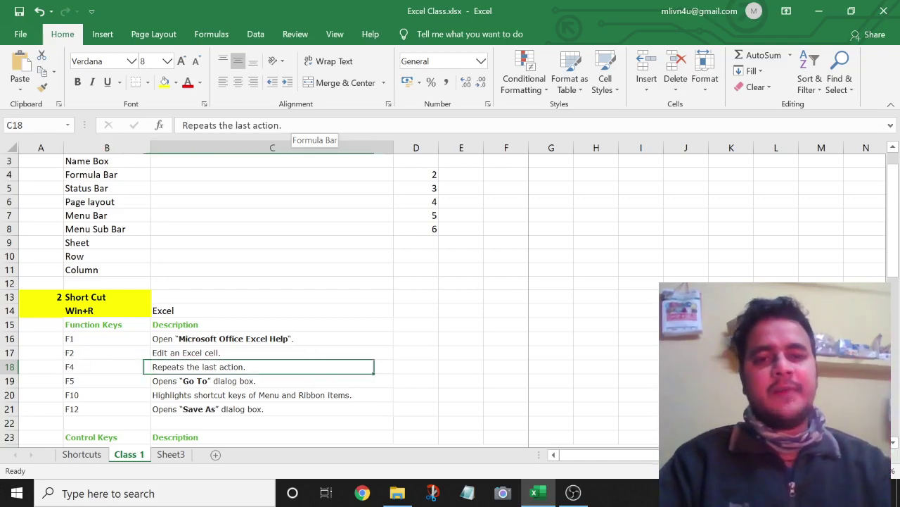
key(Right)
key(Right)
key(ctrl+Up)
key(Down)
key(Down)
key(Down)
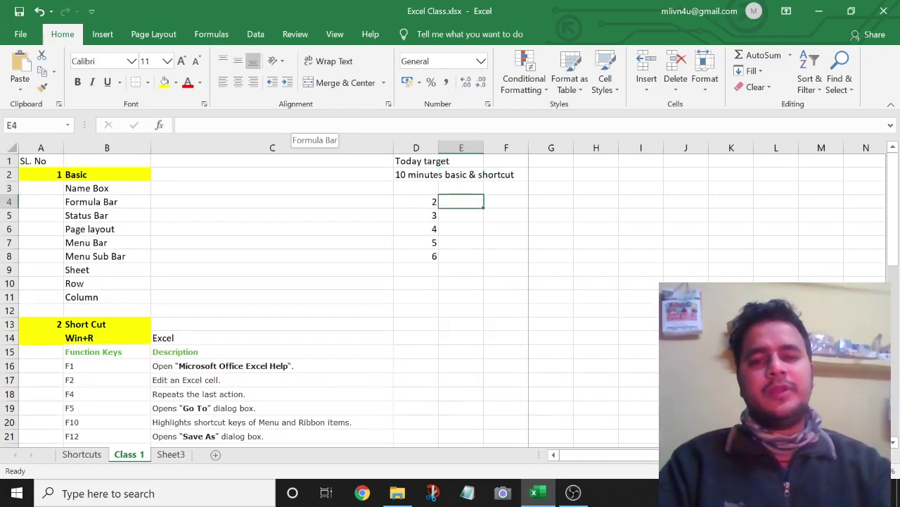
key(Left)
key(shift+Down)
key(shift+Down)
key(shift+Down)
key(shift+Down)
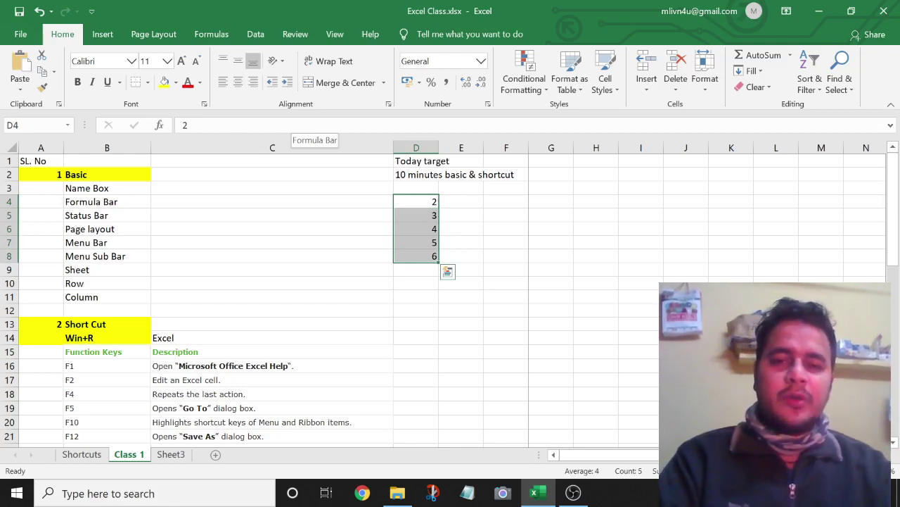
Make the numbers 2 to 6 in D4:D8 bold and italic.
key(ctrl+b)
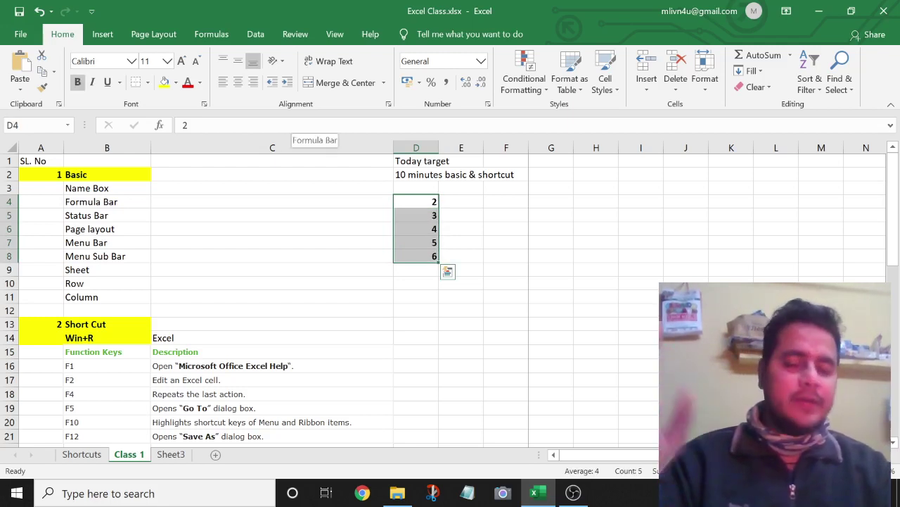
click(416, 201)
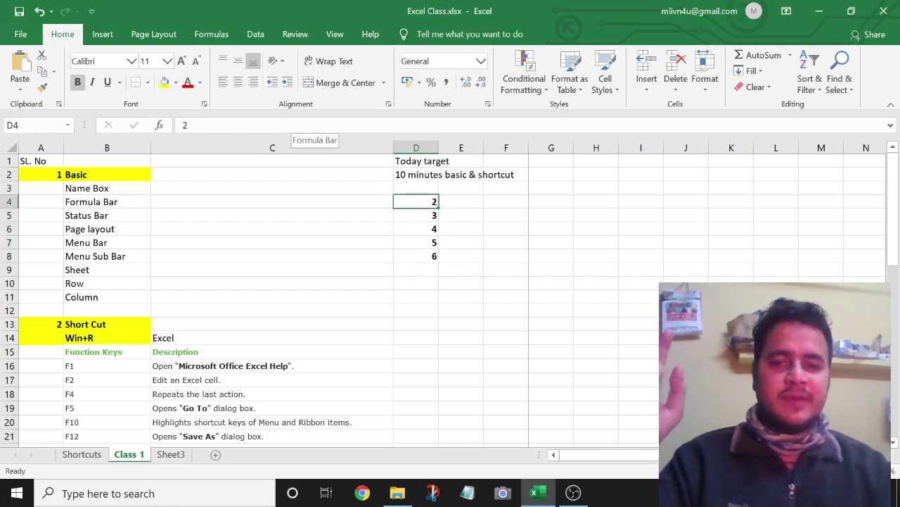
drag(415, 201, 416, 256)
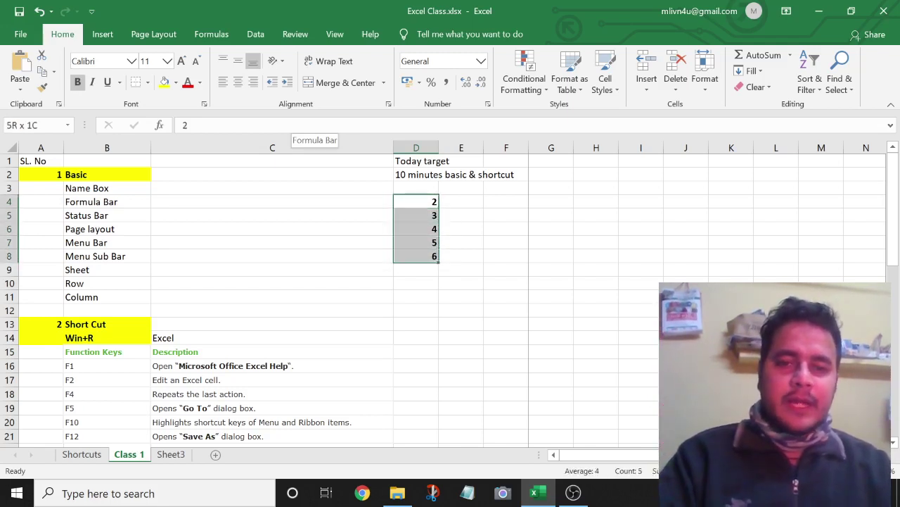
key(ctrl+i)
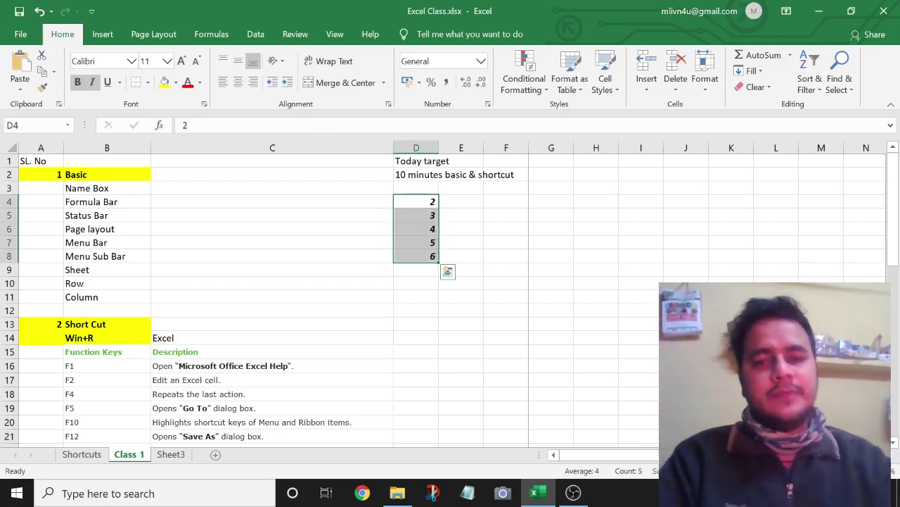
key(ctrl+i)
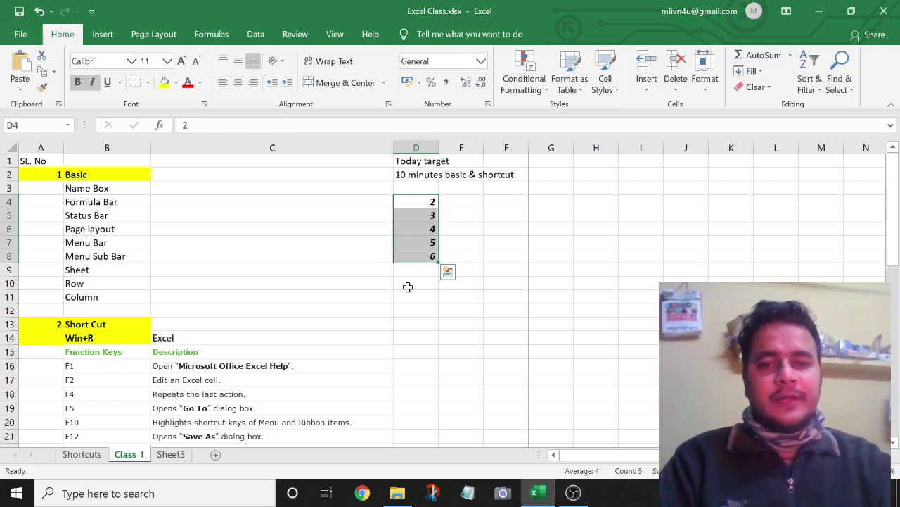
Italicise the Basic list items in B3:B11.
click(408, 286)
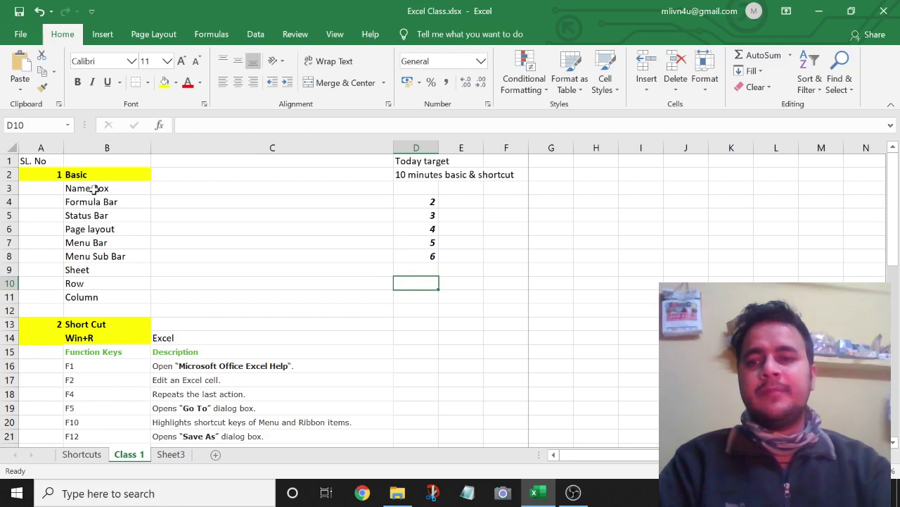
drag(91, 188, 93, 291)
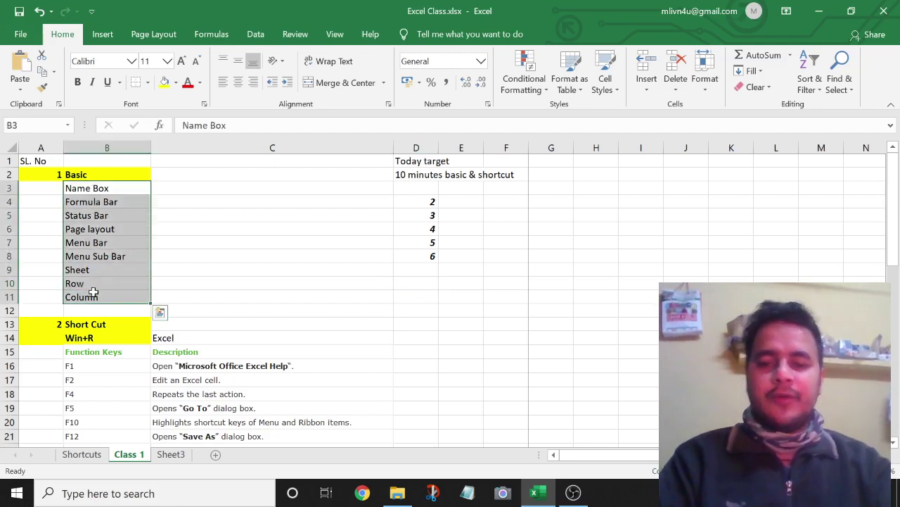
key(ctrl+i)
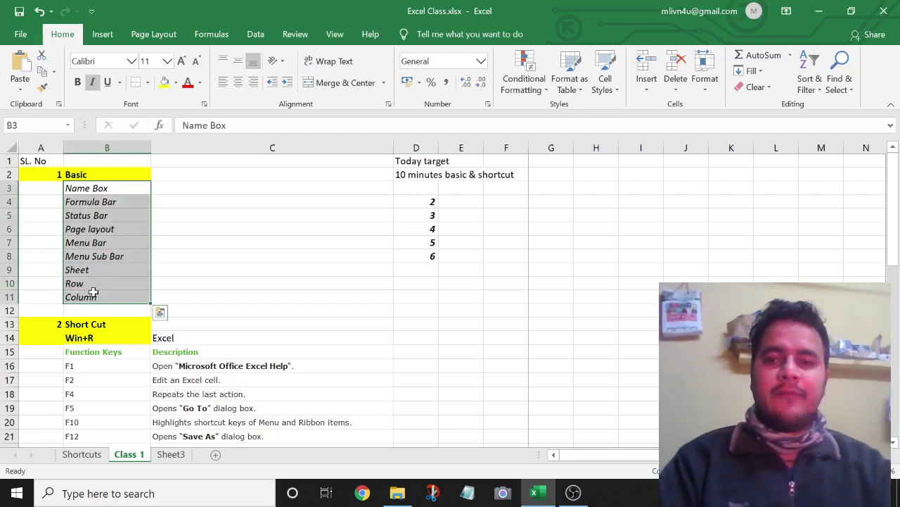
Select C3:D5, the Name Box and Status Bar entries, then the F2 and F4 descriptions.
click(412, 189)
drag(414, 211, 163, 187)
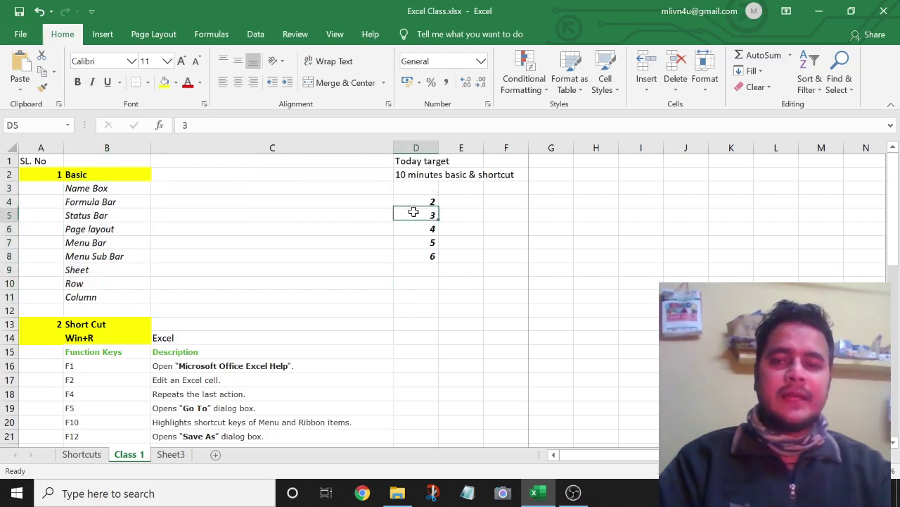
click(94, 184)
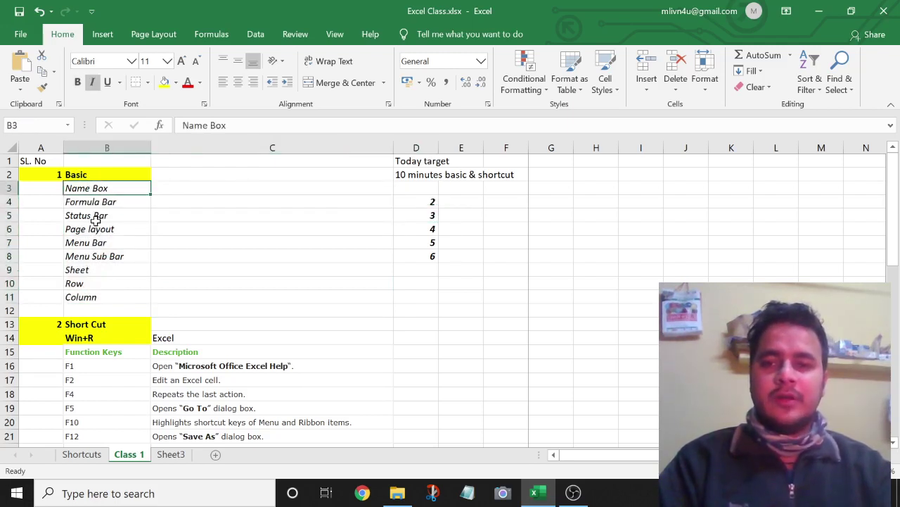
click(96, 218)
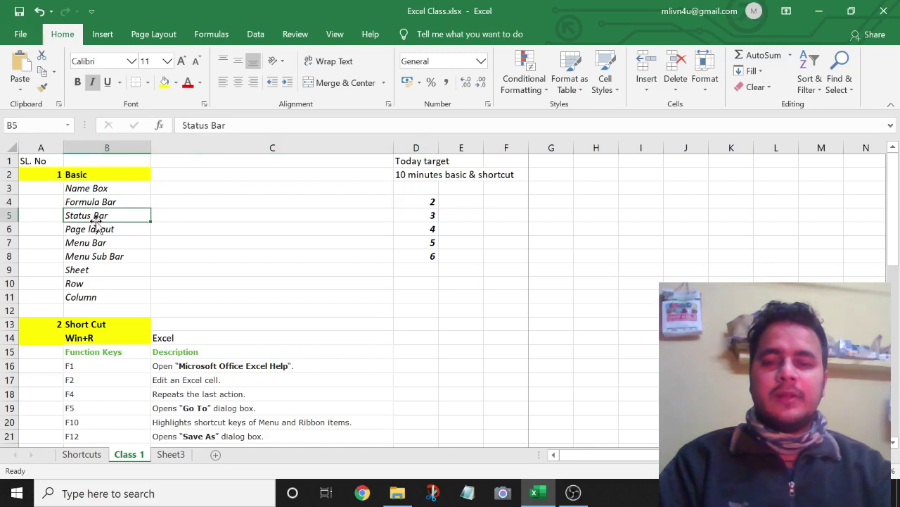
click(202, 382)
click(197, 394)
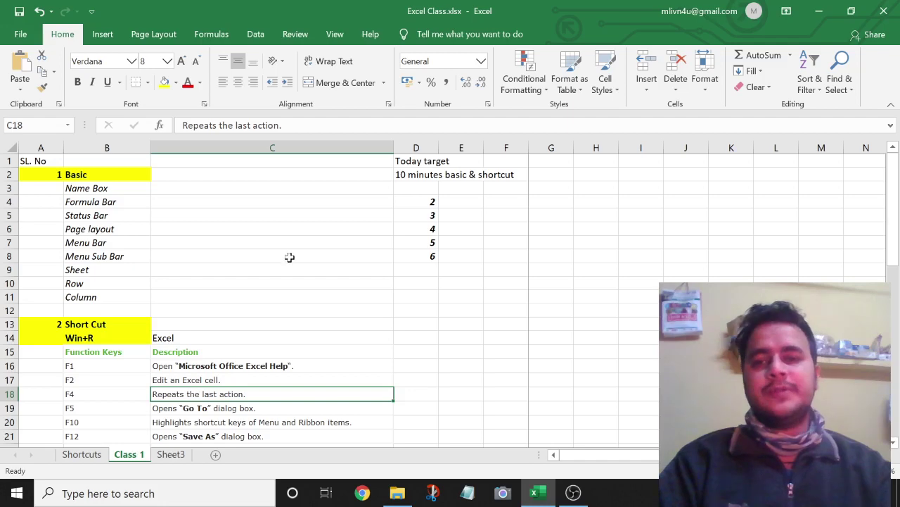
Step among the F4, F5 and F12 rows of the function-key list.
key(Down)
key(Up)
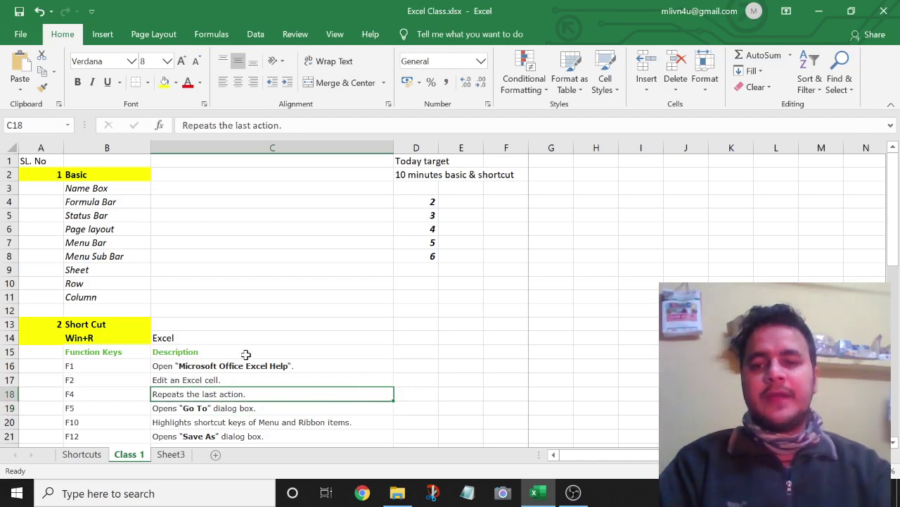
key(Down)
key(Left)
key(Right)
key(Left)
key(Down)
key(Down)
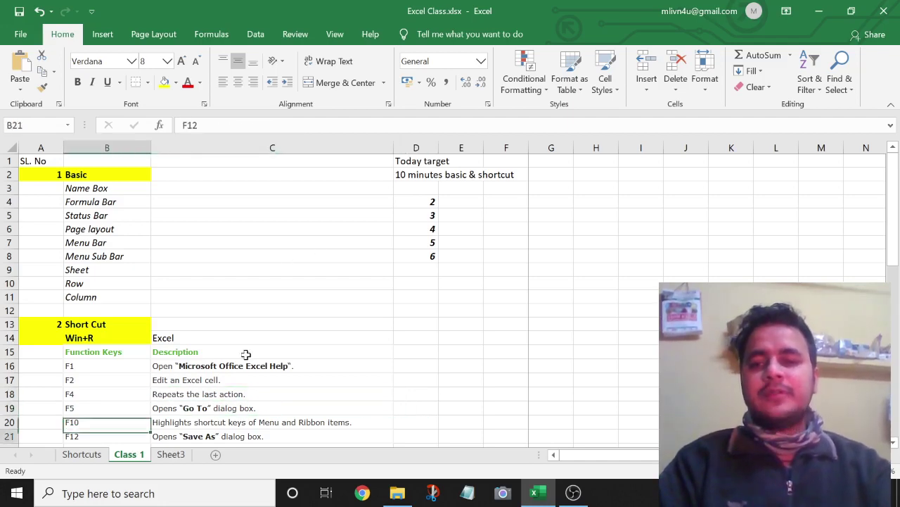
key(Down)
key(Down)
key(Up)
key(Up)
key(Up)
key(Up)
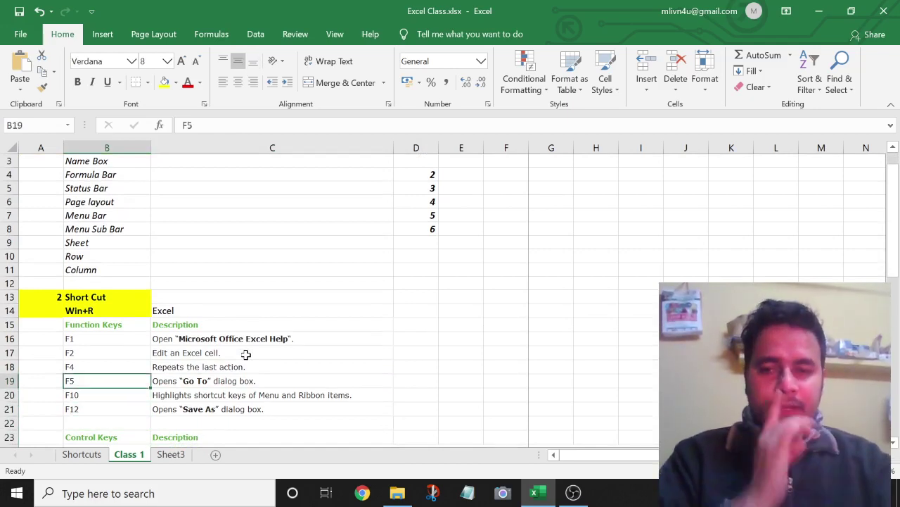
Move down to the workbook shortcuts near row 49 and open the Go To dialog.
key(Right)
key(Down)
key(Left)
key(Up)
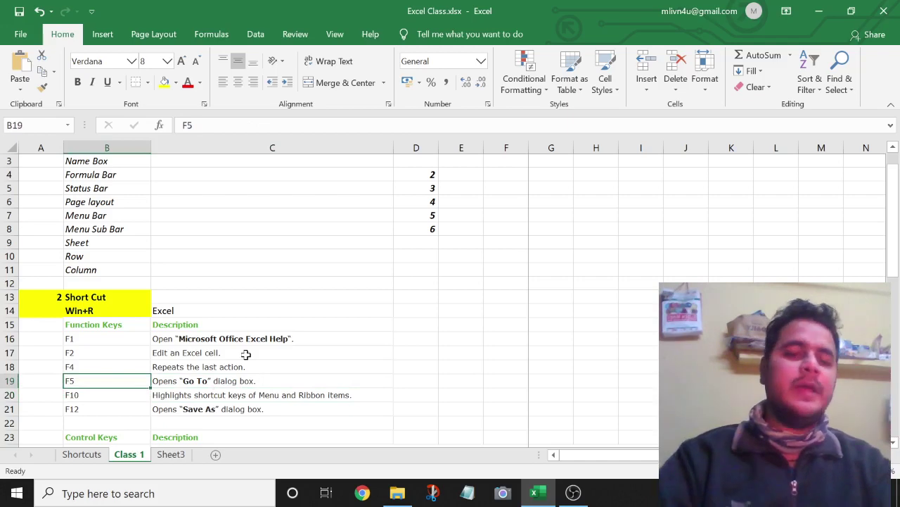
key(Down)
key(Down)
key(Down)
key(Down)
key(Down)
key(Down)
key(Down)
key(Down)
key(Down)
key(Down)
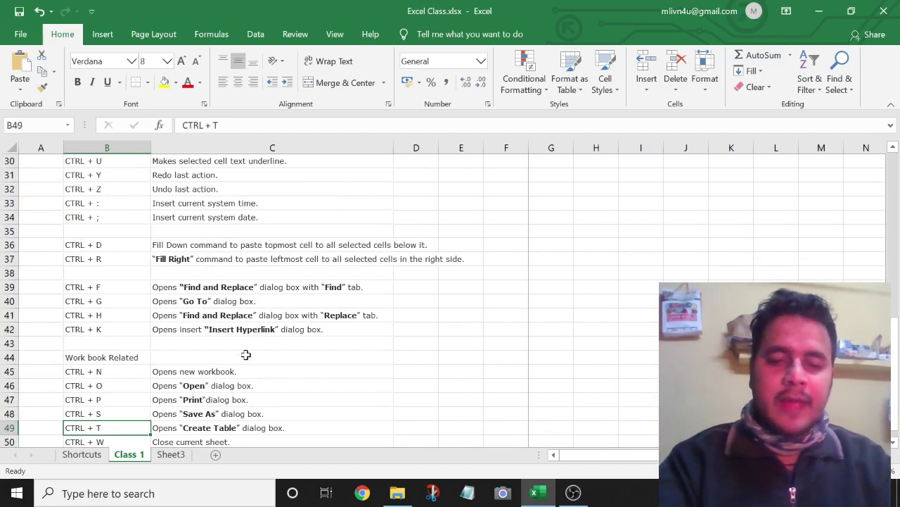
key(ctrl+g)
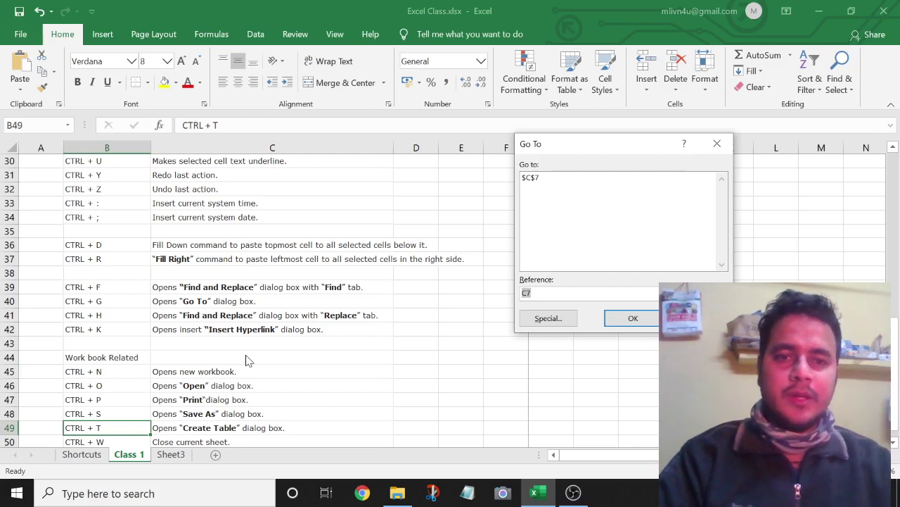
Test Go To with the invalid reference 'jfdsklfj', dismiss the error, then jump to A1.
text(jfdsklfj)
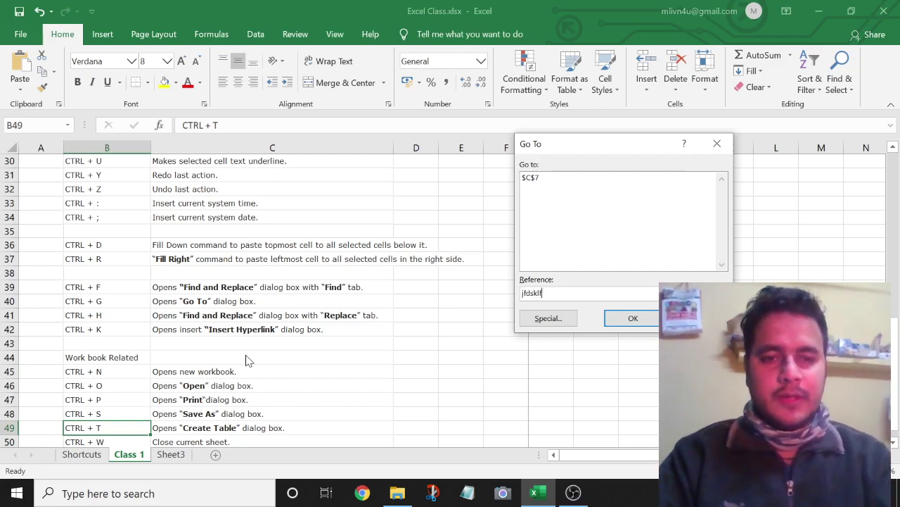
key(Return)
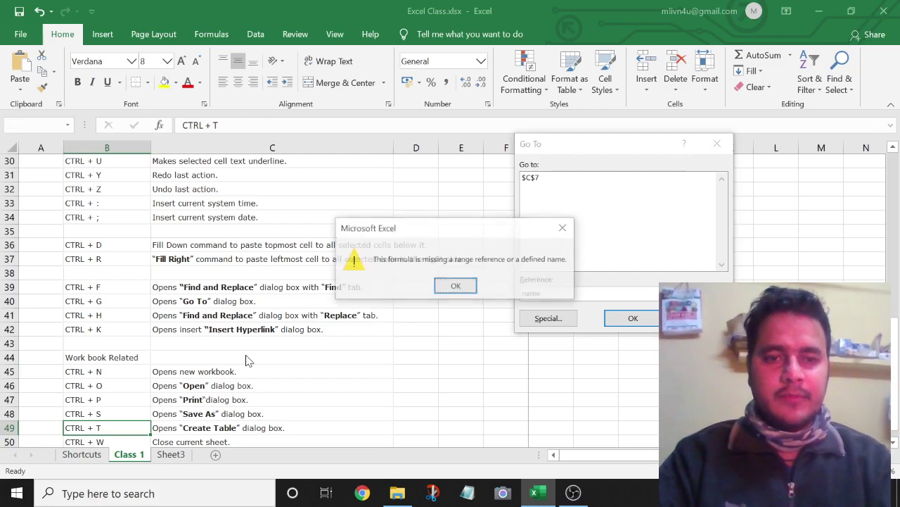
key(Return)
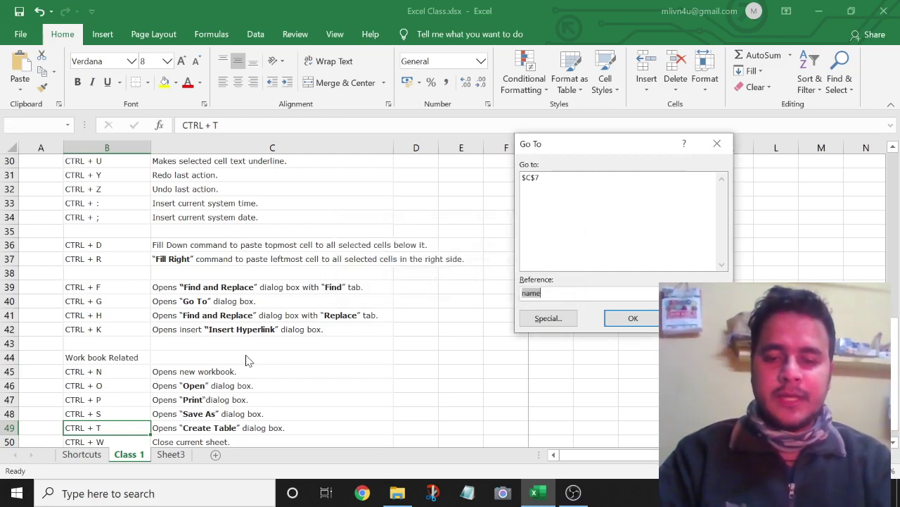
text(a1)
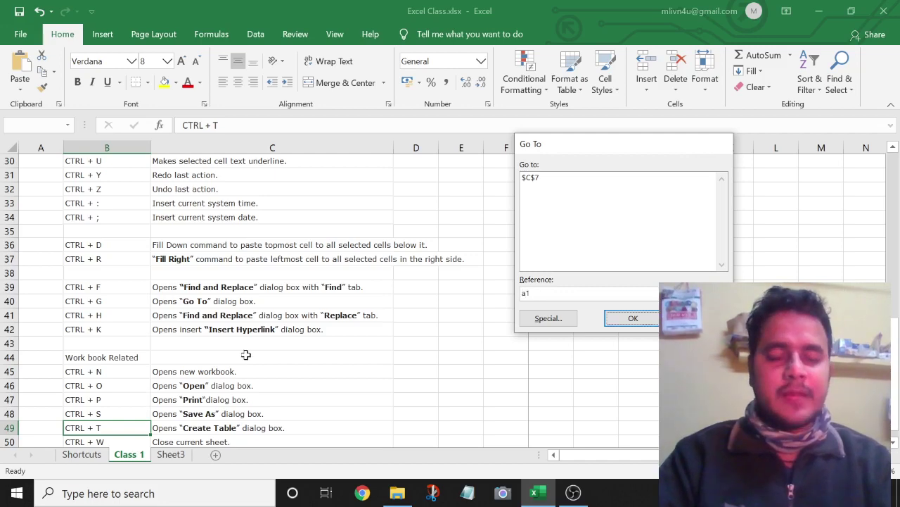
key(Return)
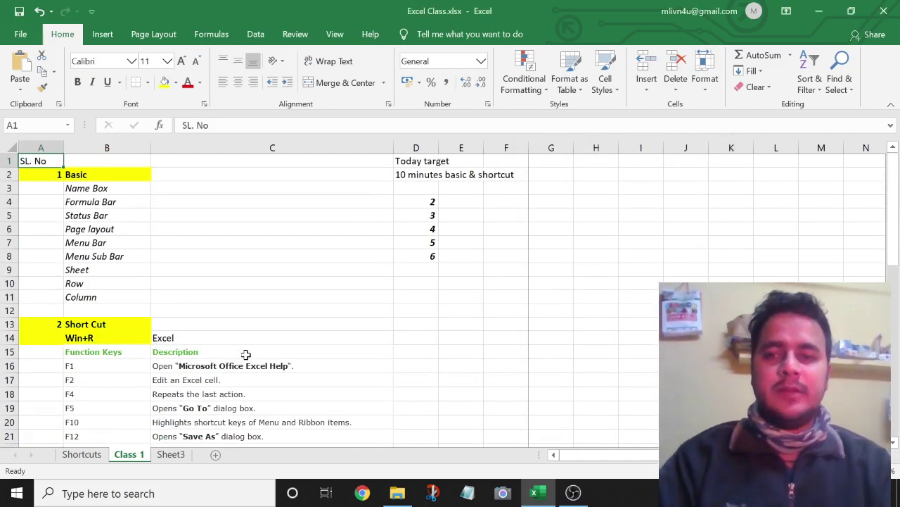
key(Down)
key(Down)
key(Down)
key(Down)
key(Down)
key(Down)
key(Down)
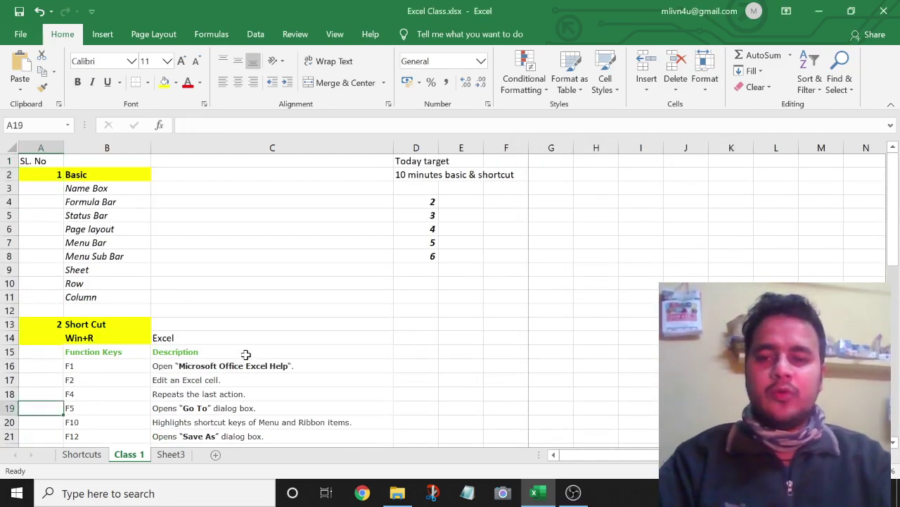
Move around the F5, F10 and F12 rows of the function-key table.
key(Right)
key(Right)
key(Left)
key(Right)
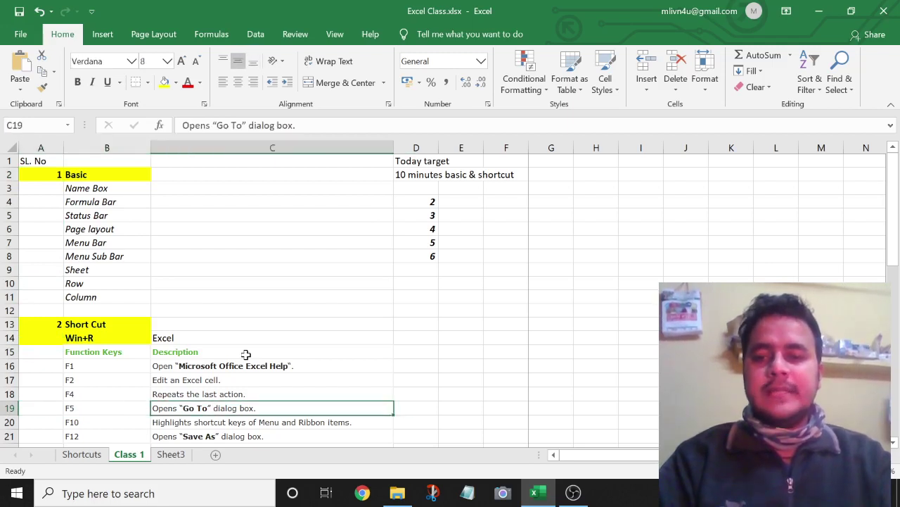
key(Down)
key(Left)
key(Right)
key(Right)
key(Down)
key(Left)
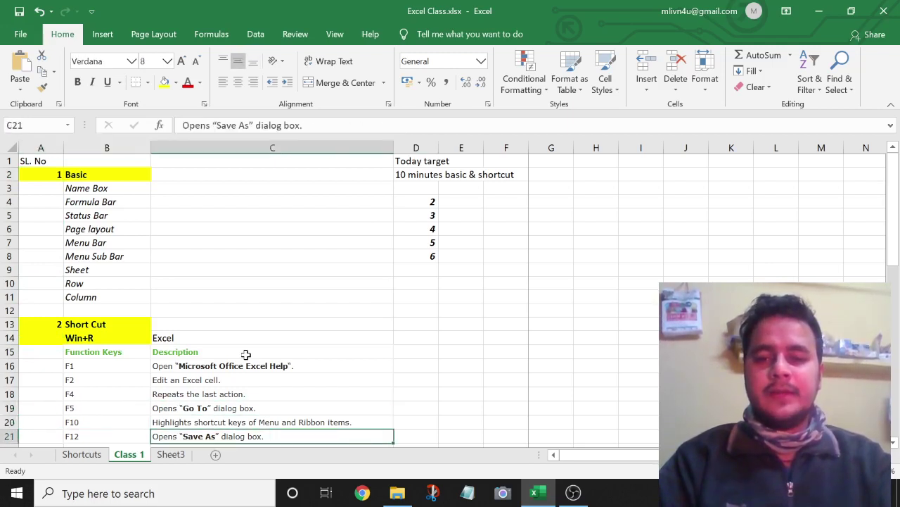
key(Left)
key(Up)
key(Right)
key(Left)
key(Left)
key(Right)
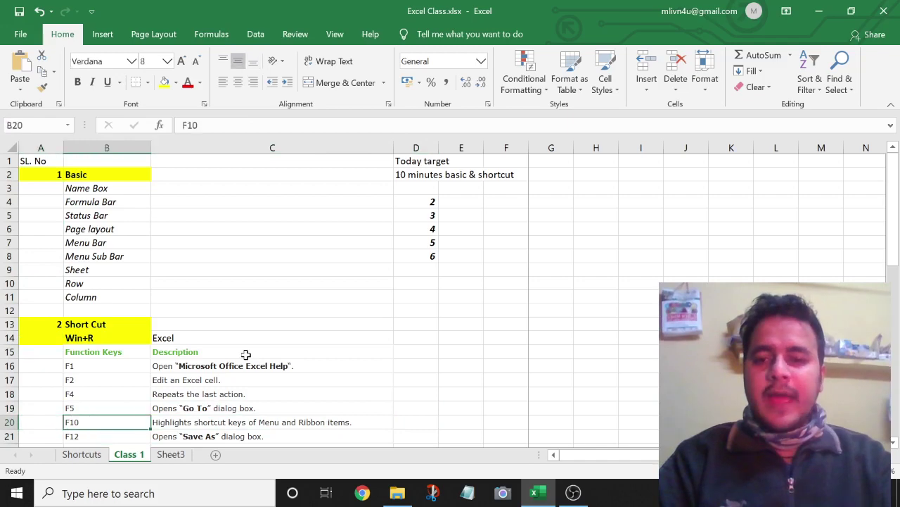
Select C1:C15, resize the window, then browse Insert, Page Layout and Home to Formulas.
drag(246, 354, 272, 161)
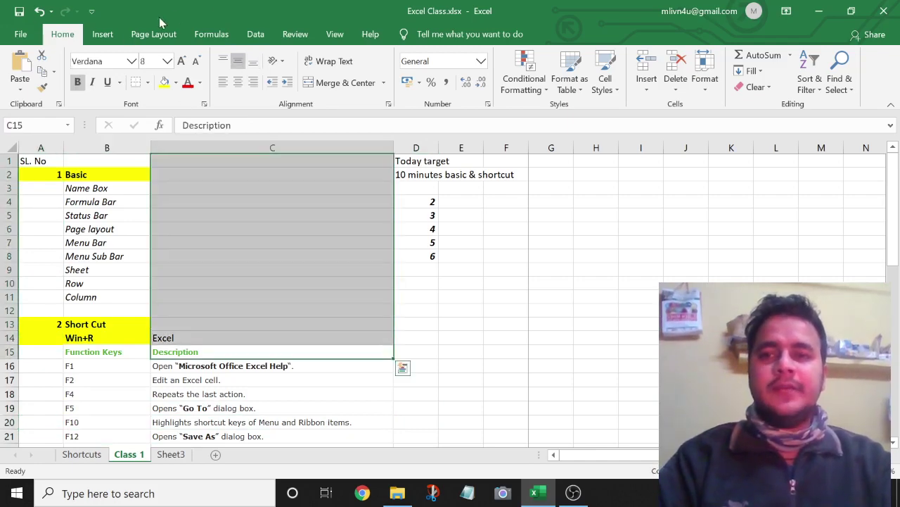
double_click(176, 18)
double_click(90, 36)
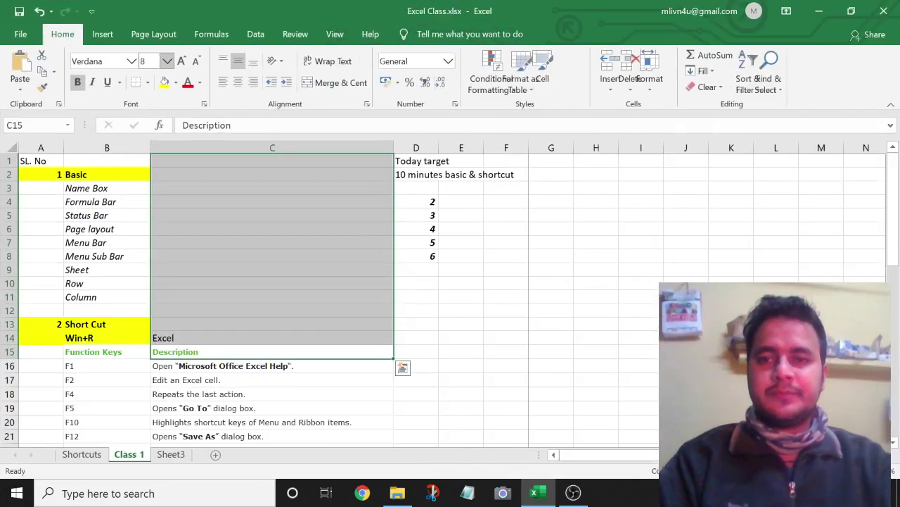
click(103, 33)
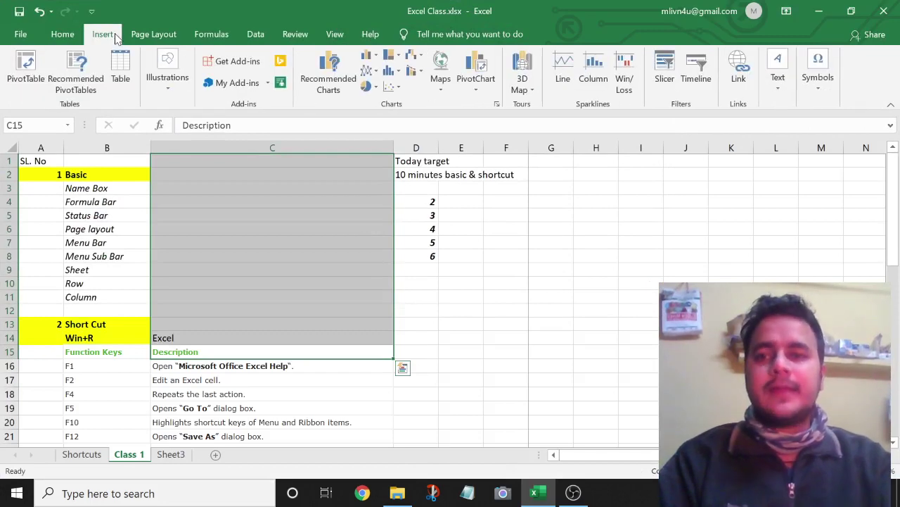
click(156, 35)
click(68, 36)
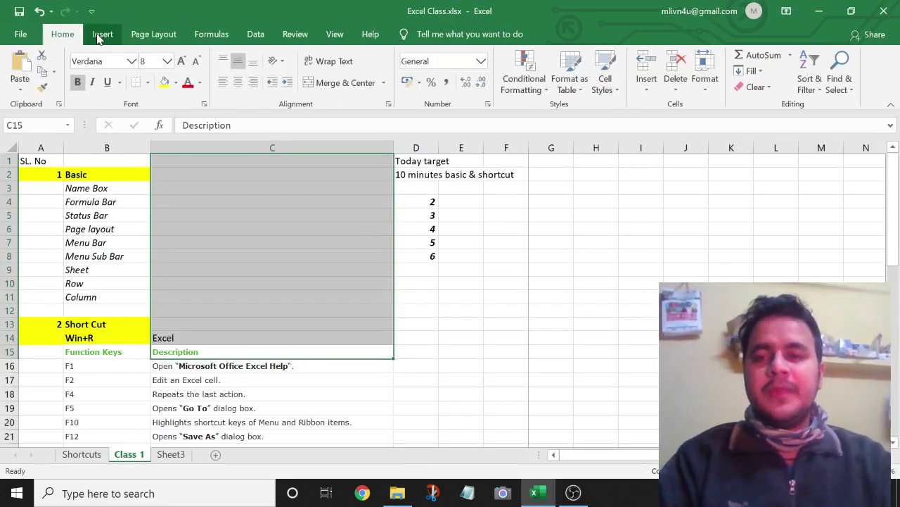
click(101, 36)
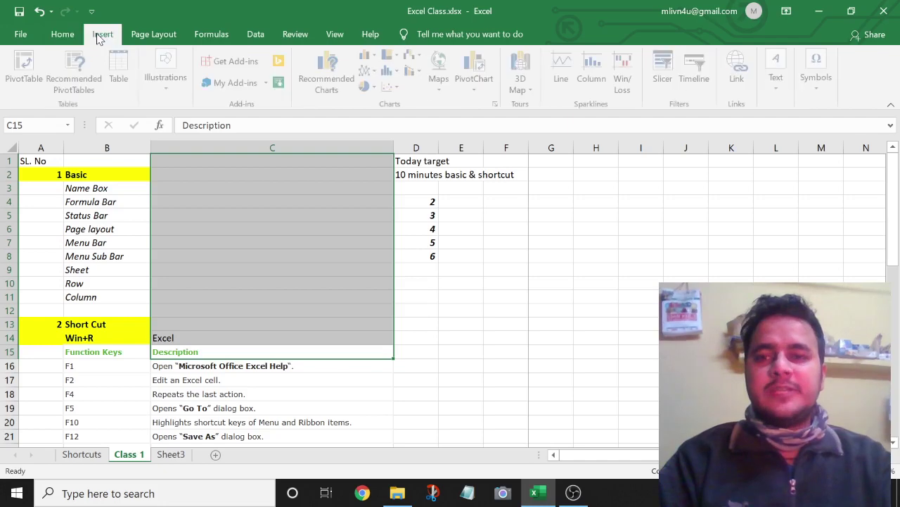
click(213, 33)
Show the Formulas KeyTips with Alt, M, dismiss them, and settle on cell D20.
click(480, 306)
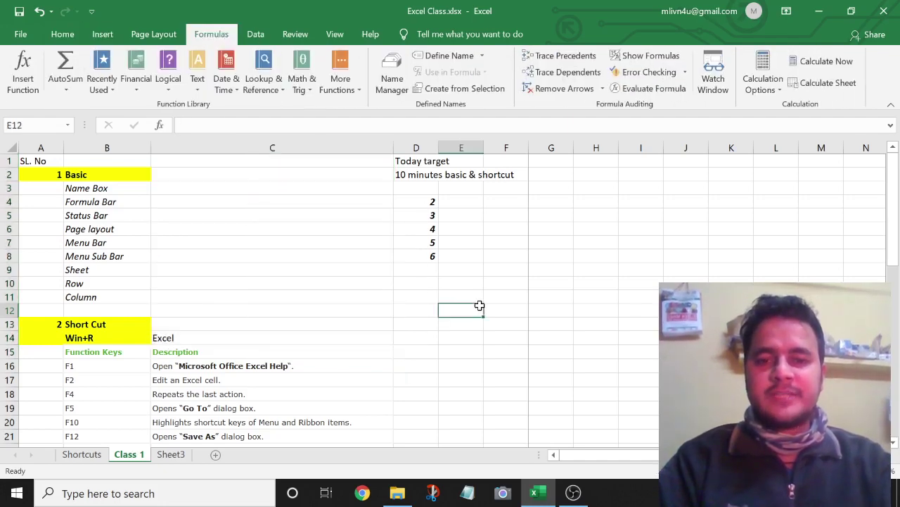
click(282, 349)
key(alt)
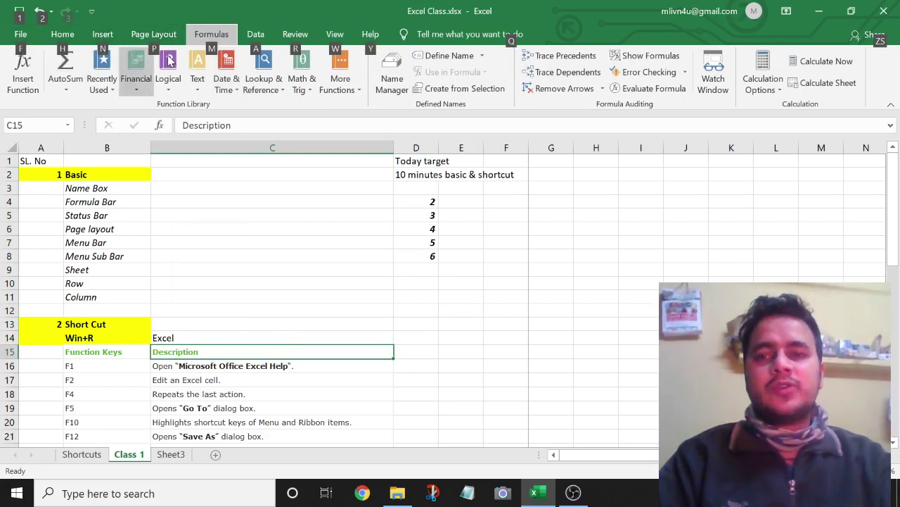
key(m)
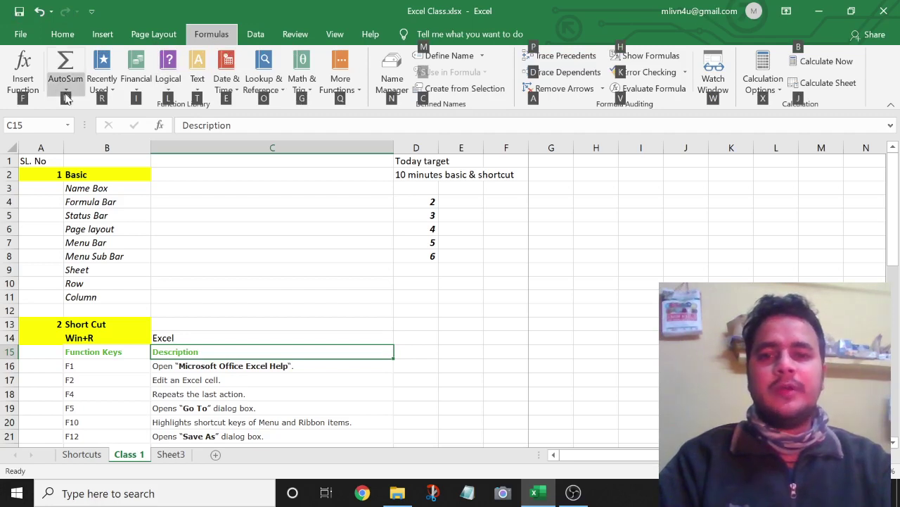
key(Escape)
key(Escape)
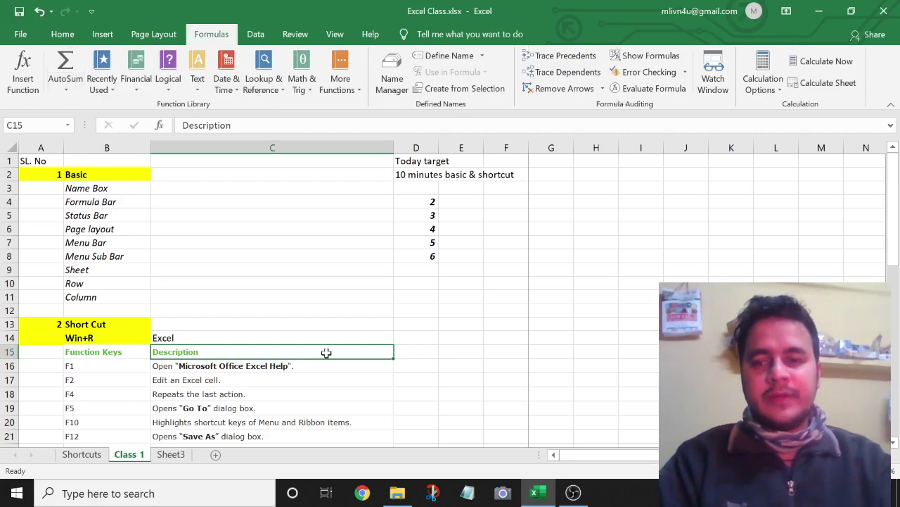
key(Down)
key(Down)
key(Down)
key(Down)
key(Down)
key(Down)
key(Left)
key(Left)
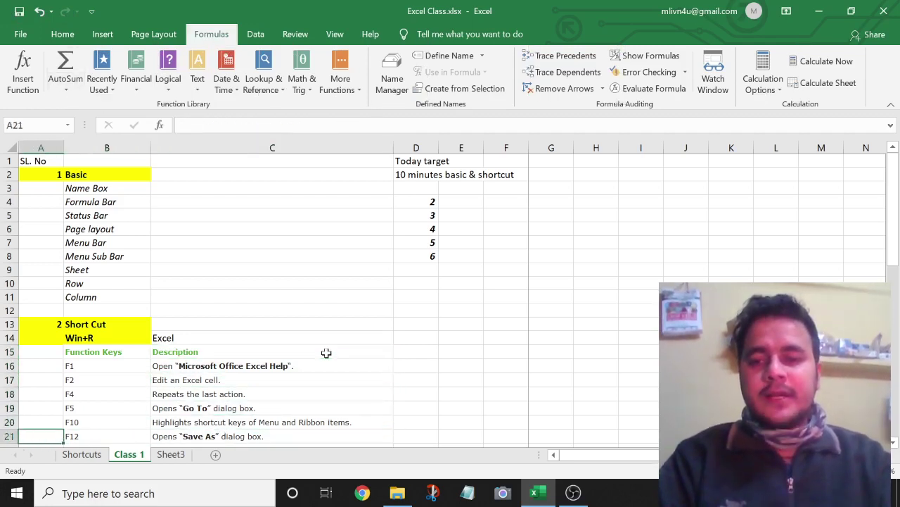
key(Up)
key(Right)
key(Right)
key(Right)
key(Right)
key(Left)
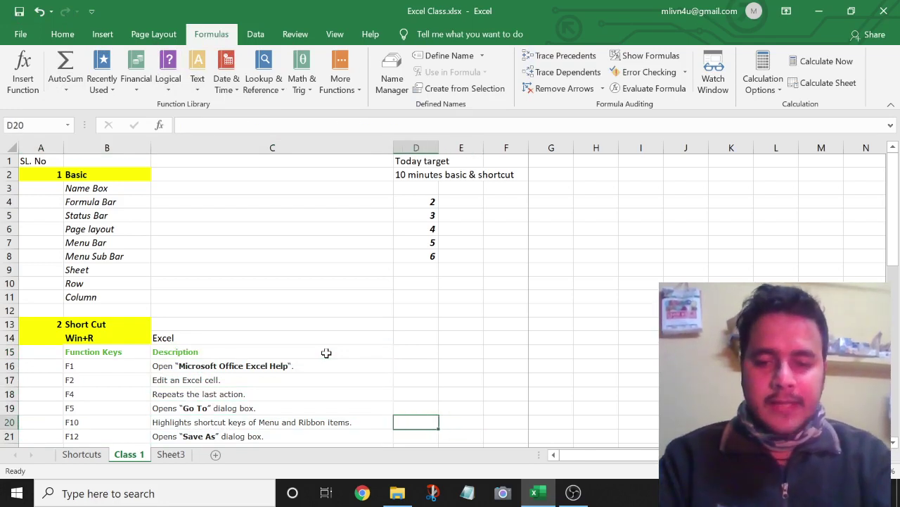
text(F10)
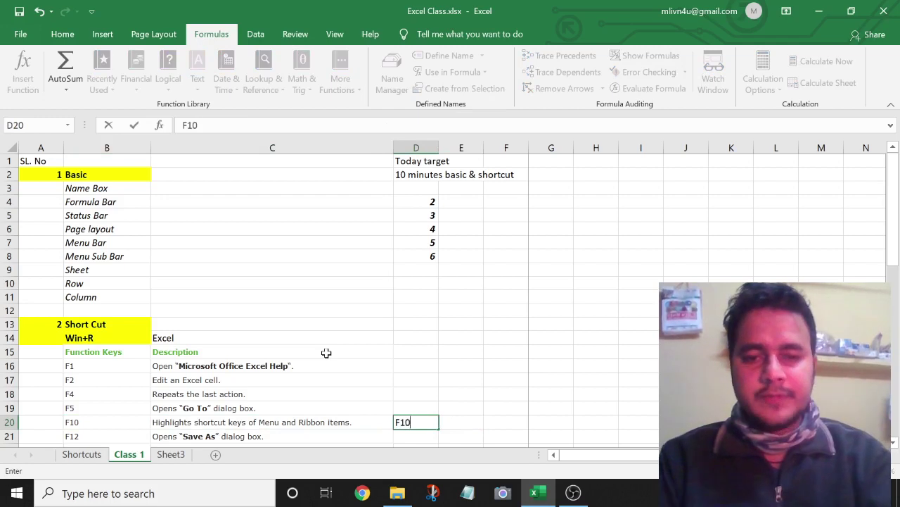
key(Tab)
text(Al)
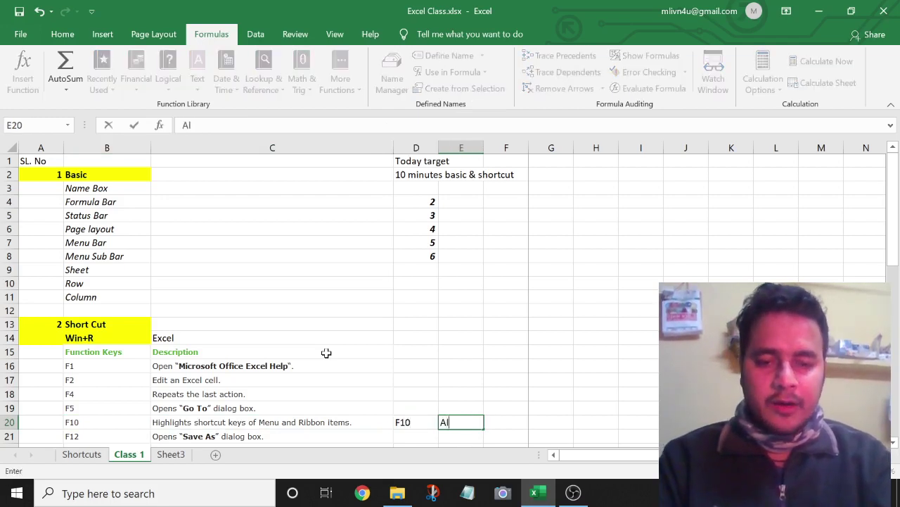
key(Return)
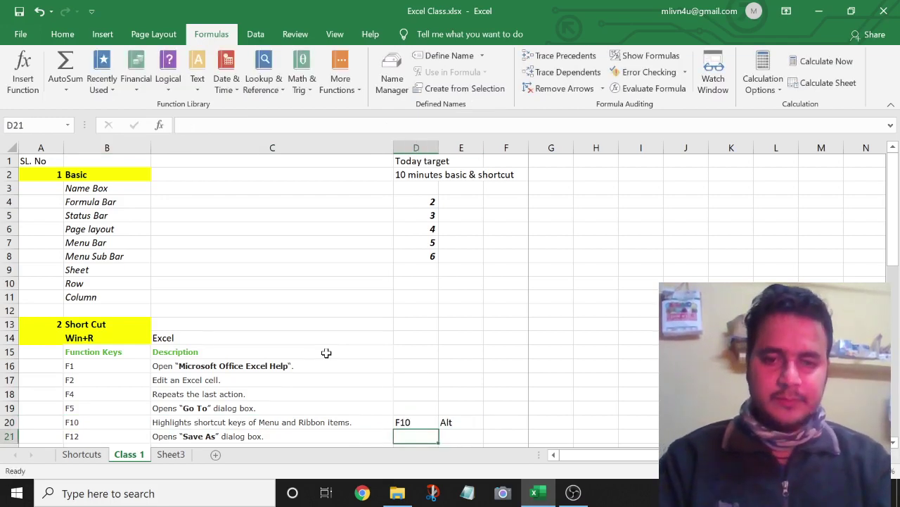
key(Left)
key(Left)
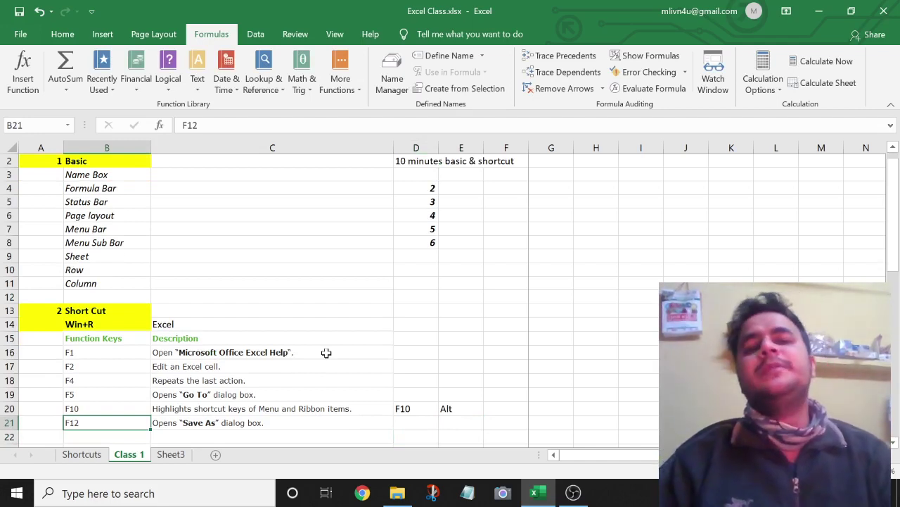
click(488, 336)
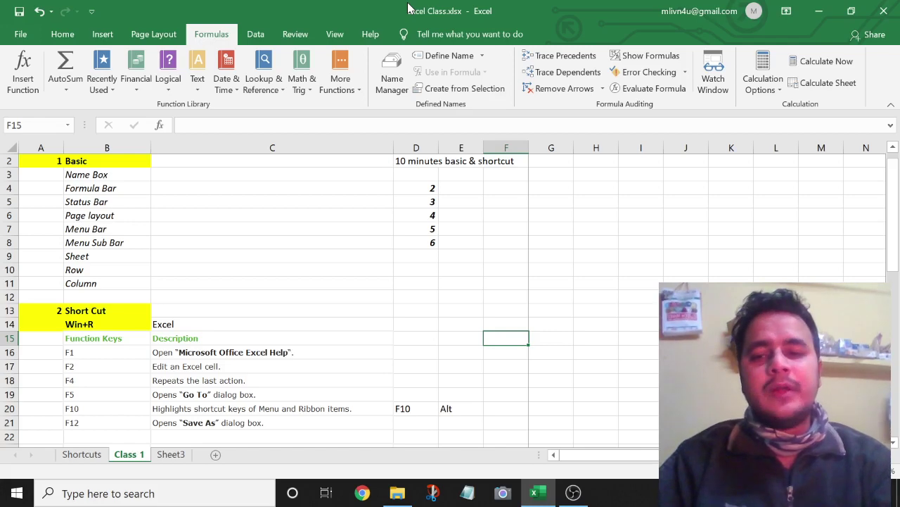
Save a copy of the workbook as Excel Class_1.xlsx with F12.
key(F12)
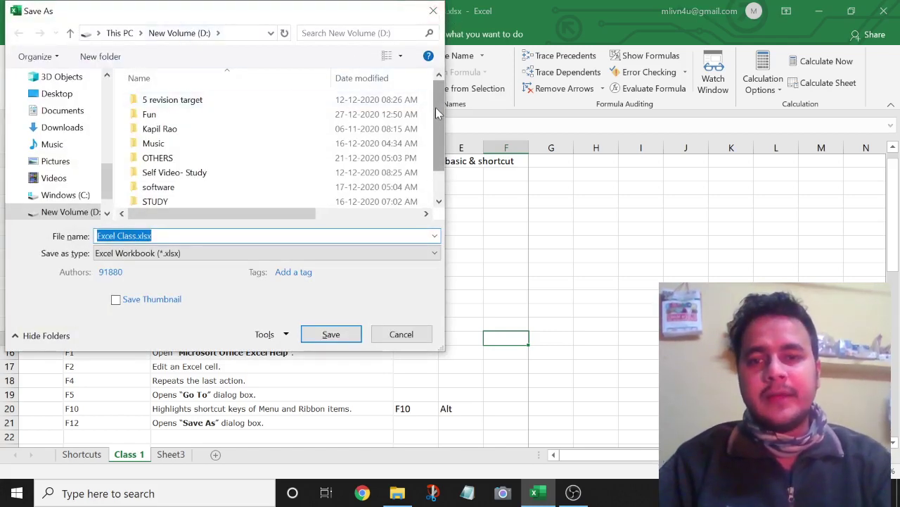
scroll(435, 107, down, 1)
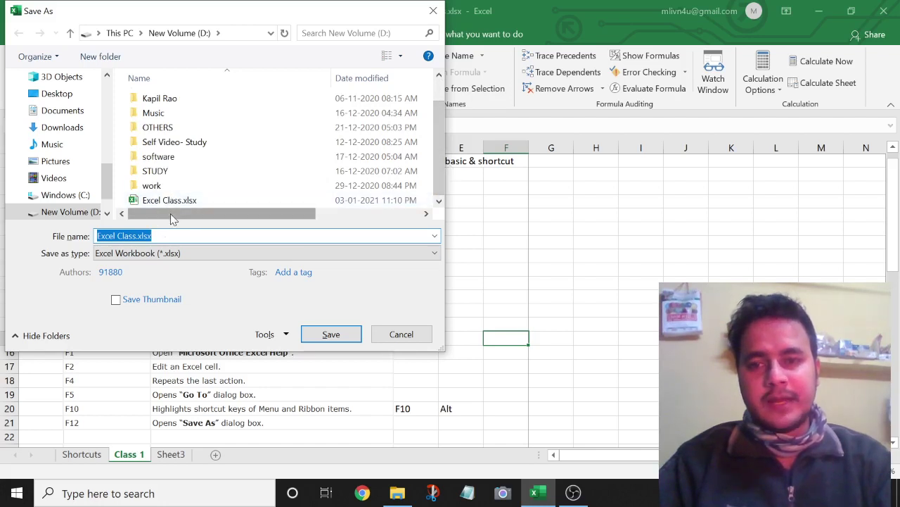
click(136, 236)
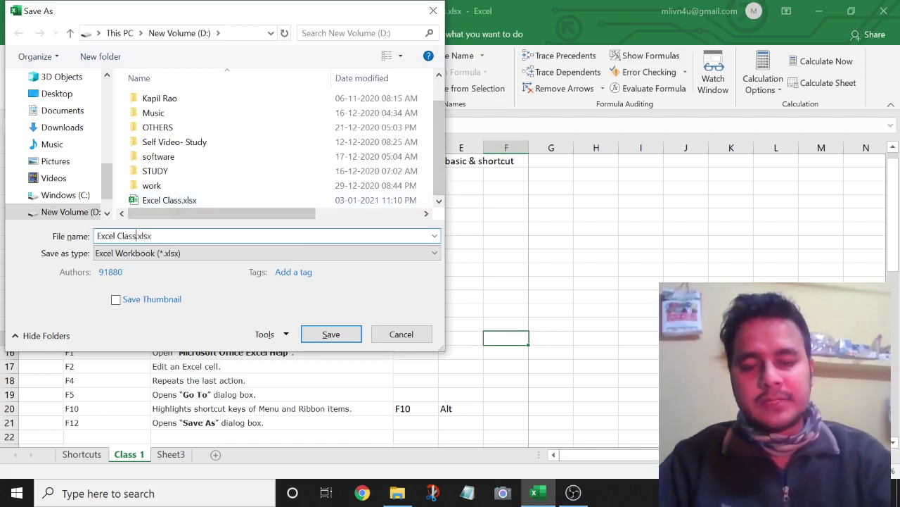
text(_1)
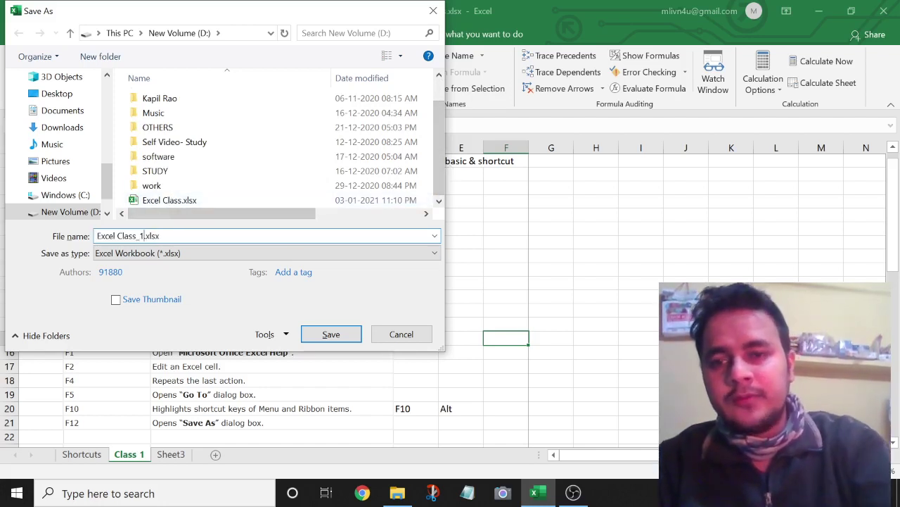
key(Return)
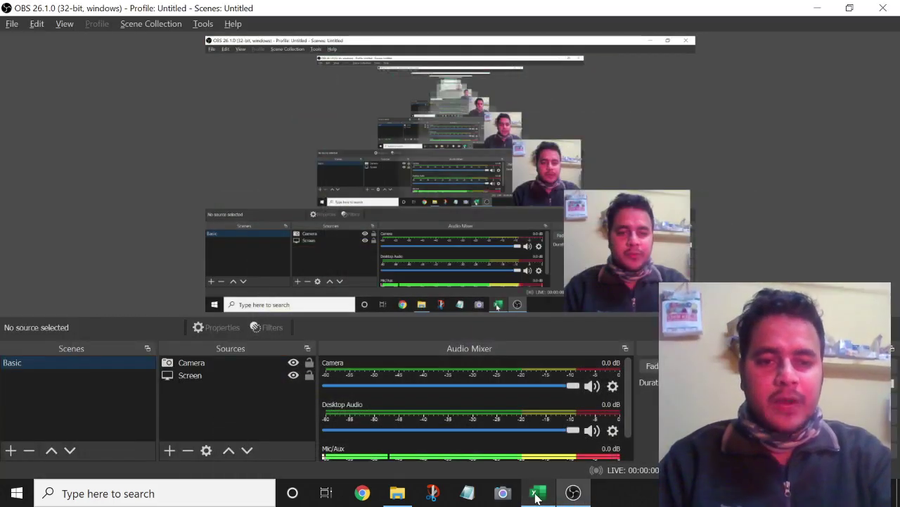
click(537, 496)
click(536, 496)
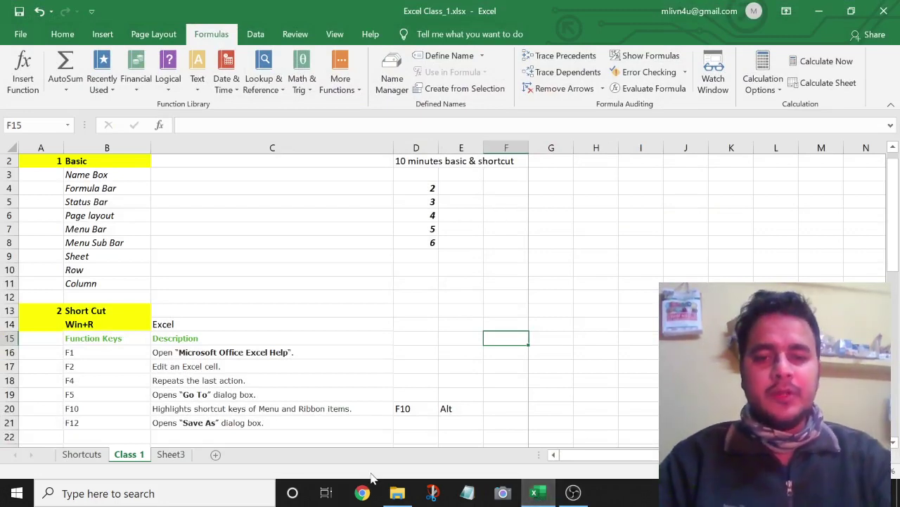
click(397, 496)
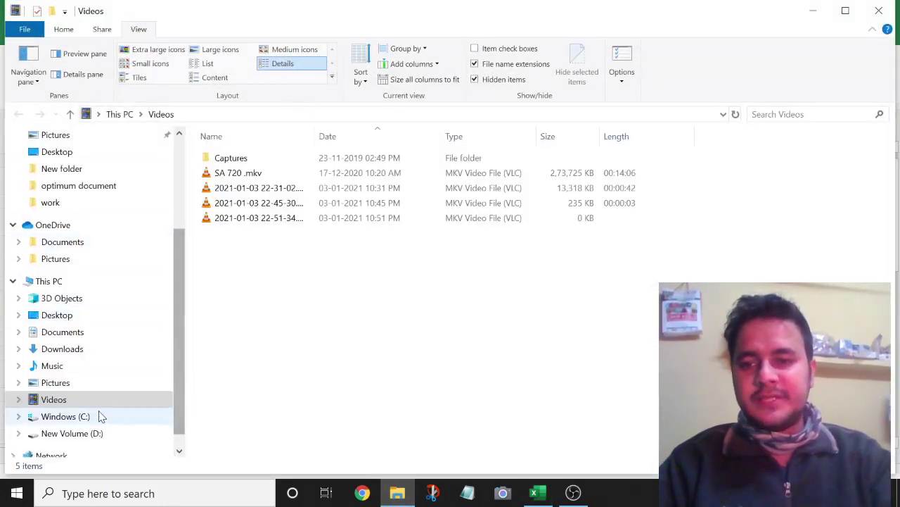
click(85, 434)
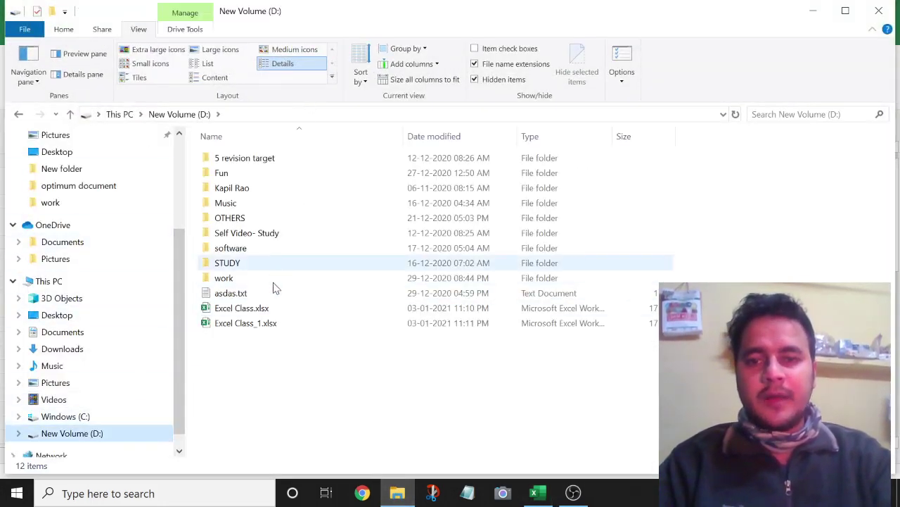
drag(248, 344, 247, 316)
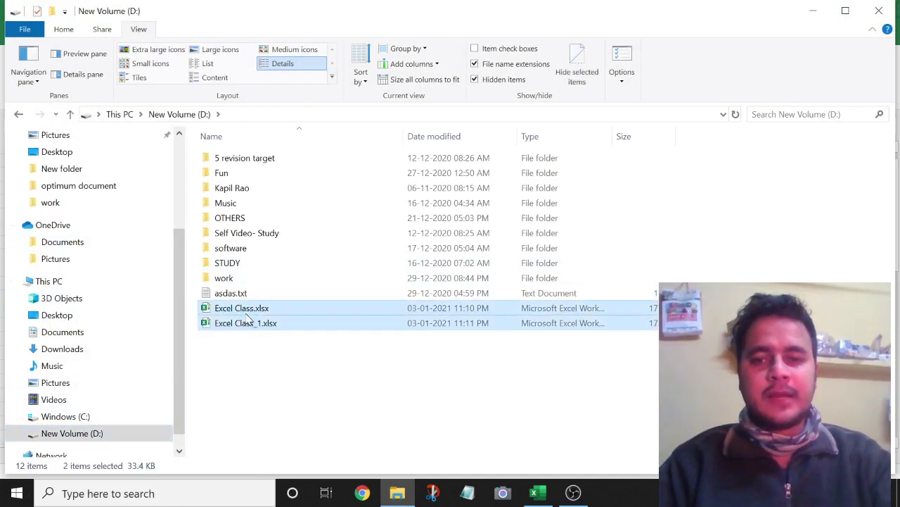
click(248, 314)
click(246, 325)
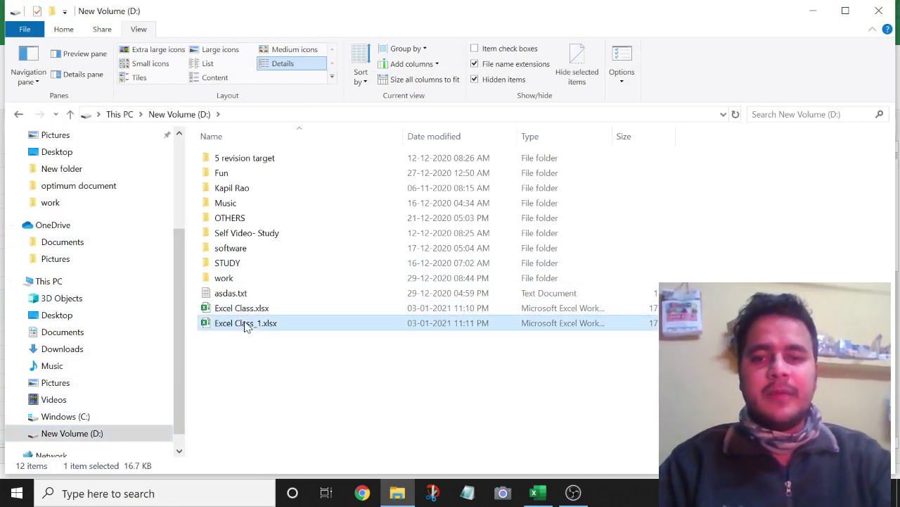
click(277, 361)
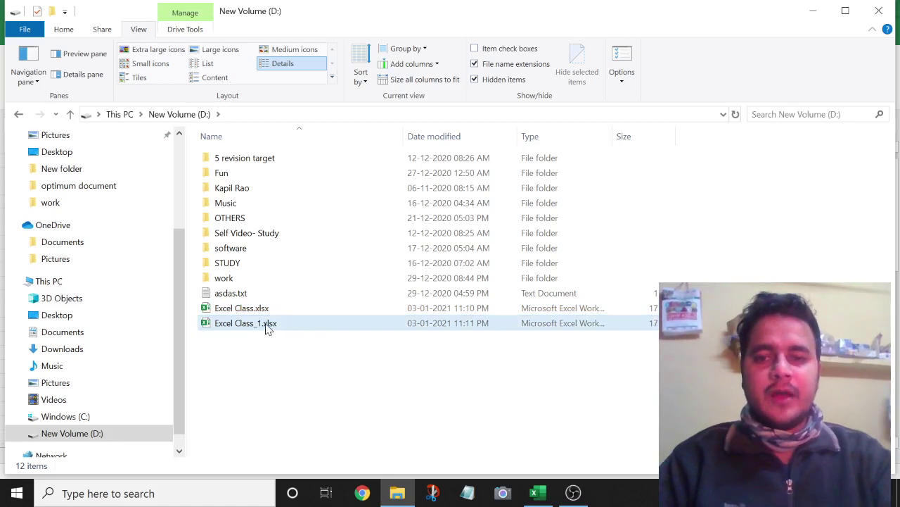
key(alt+Tab)
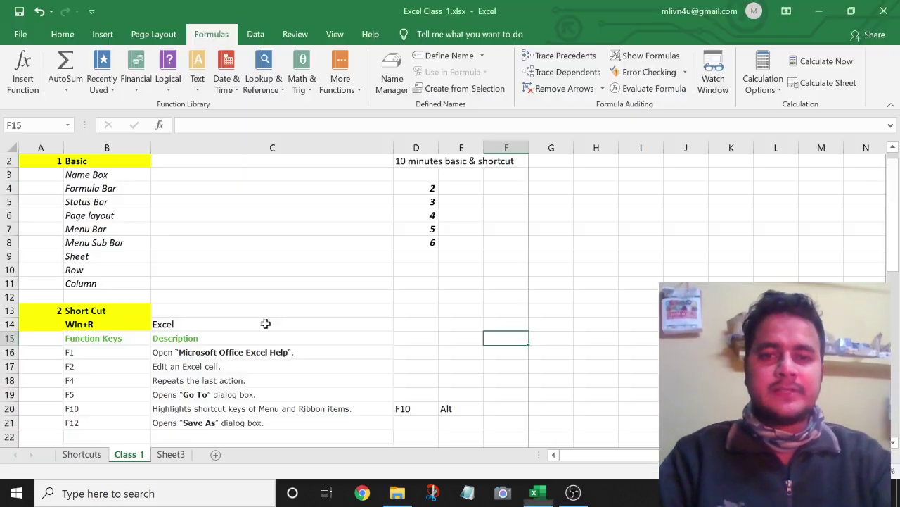
click(356, 309)
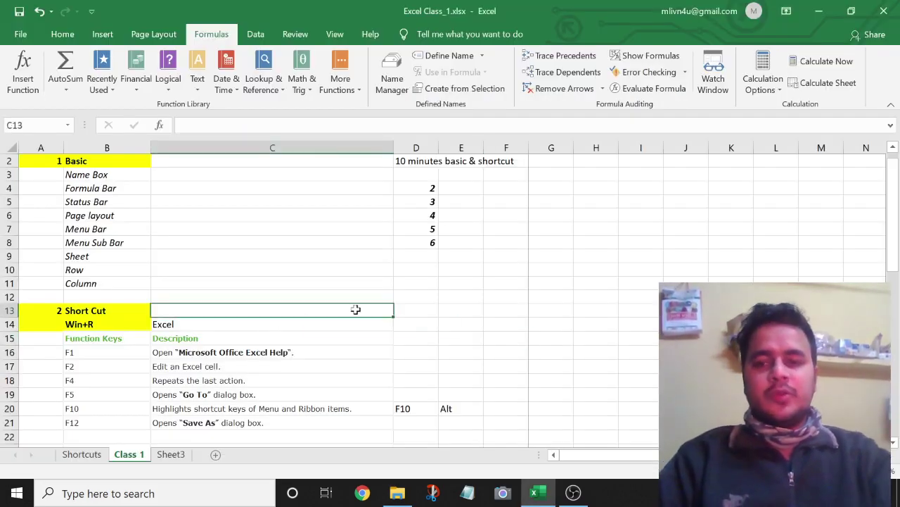
key(Down)
key(Down)
key(Down)
key(Left)
key(Up)
key(Down)
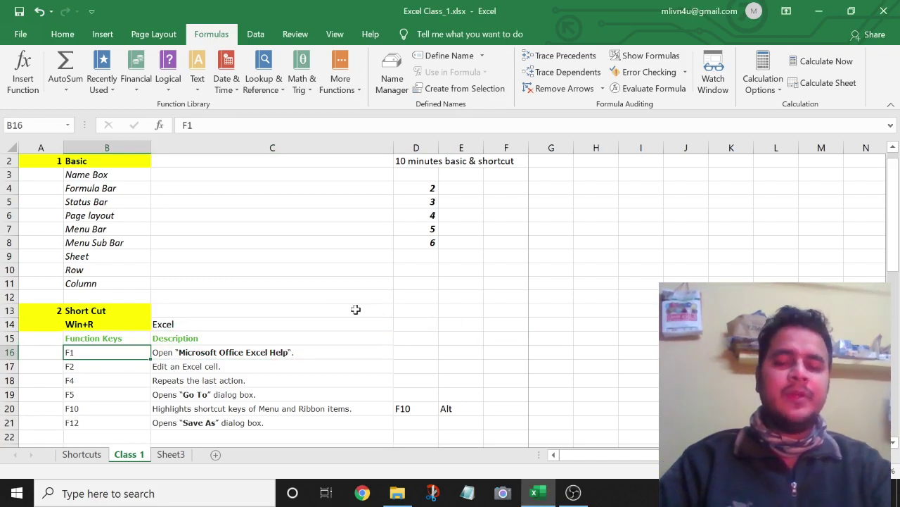
key(Down)
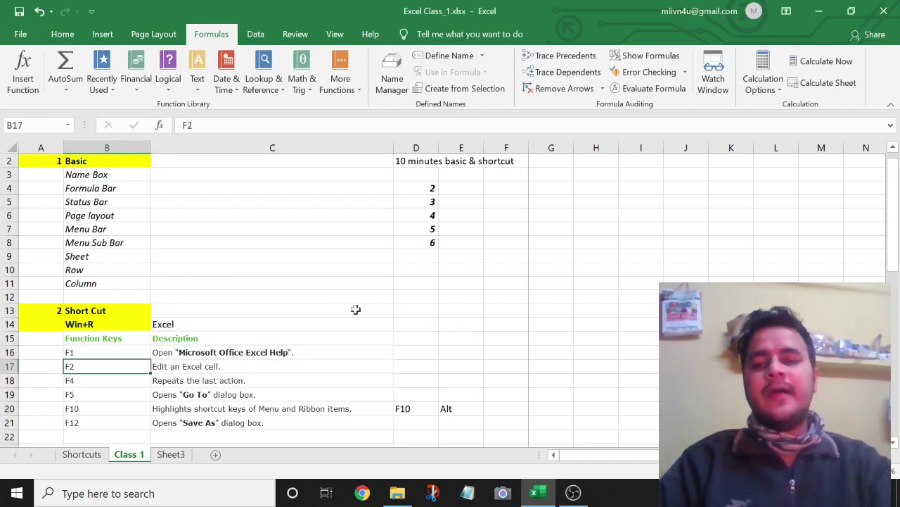
key(Right)
key(Right)
key(Left)
key(Left)
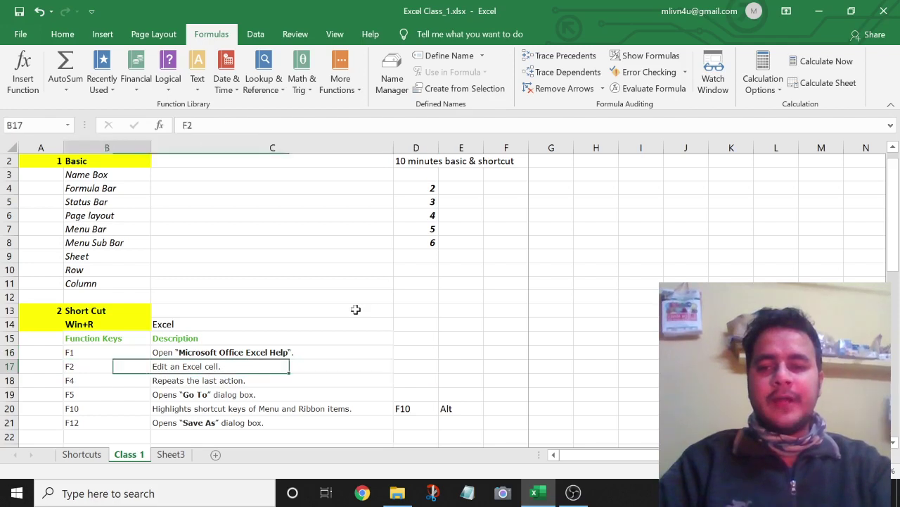
key(Right)
key(Right)
key(Right)
key(Left)
key(Left)
key(Left)
key(Left)
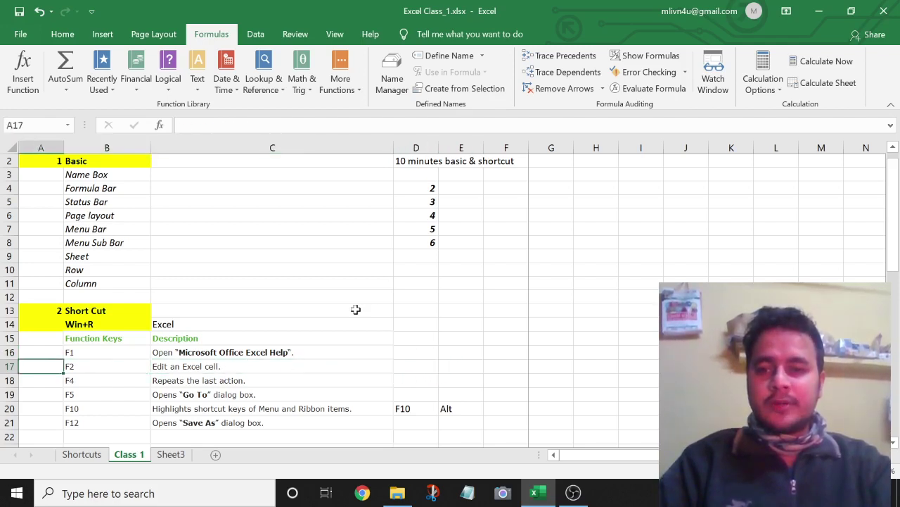
key(Right)
key(Right)
key(Right)
key(Left)
key(Left)
key(Down)
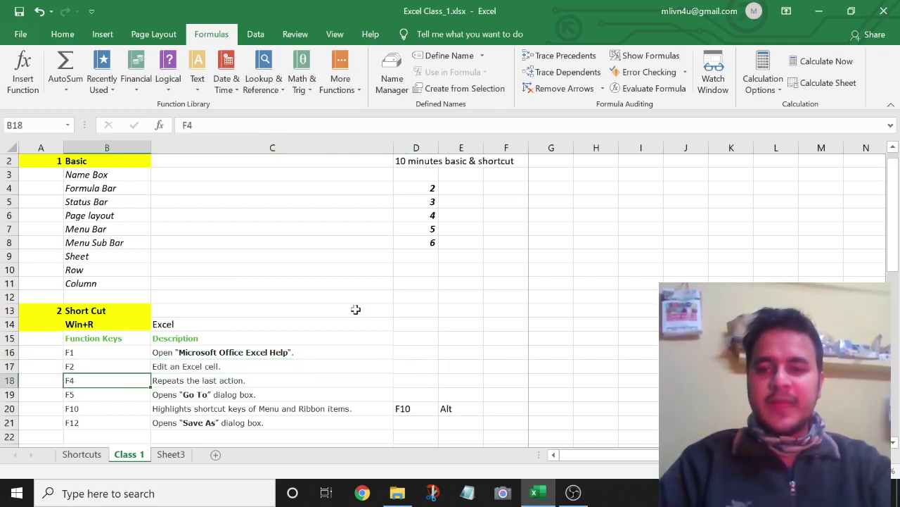
key(Right)
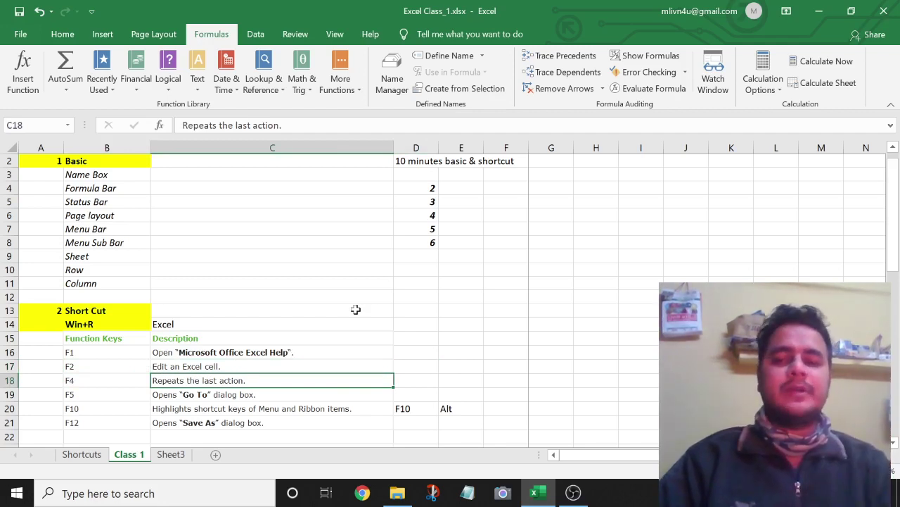
key(Down)
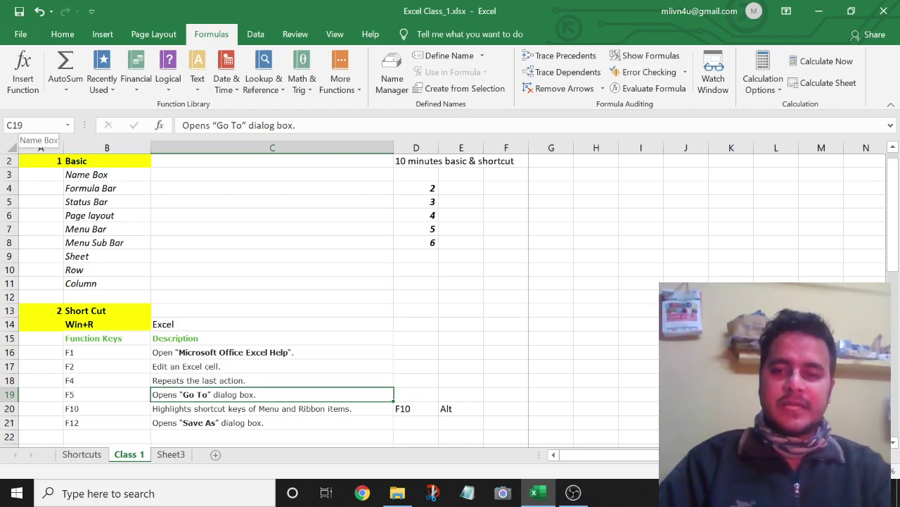
click(117, 393)
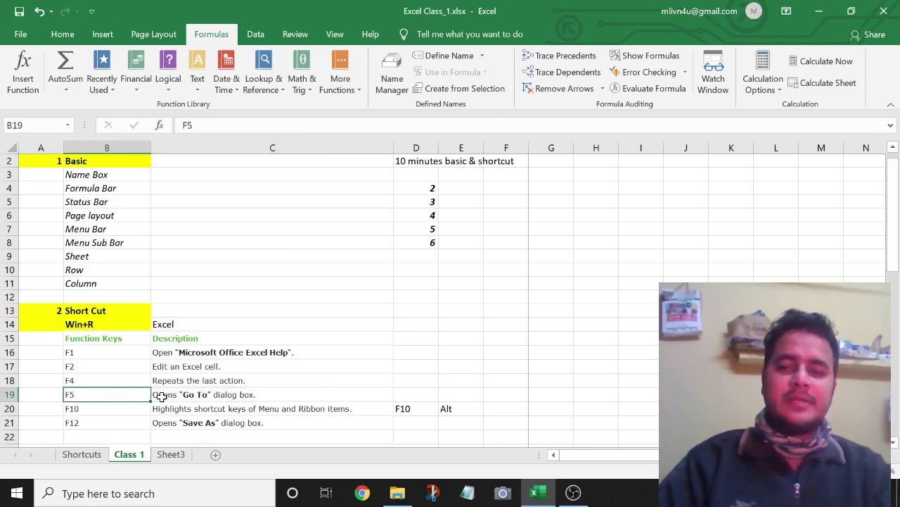
click(166, 396)
click(122, 420)
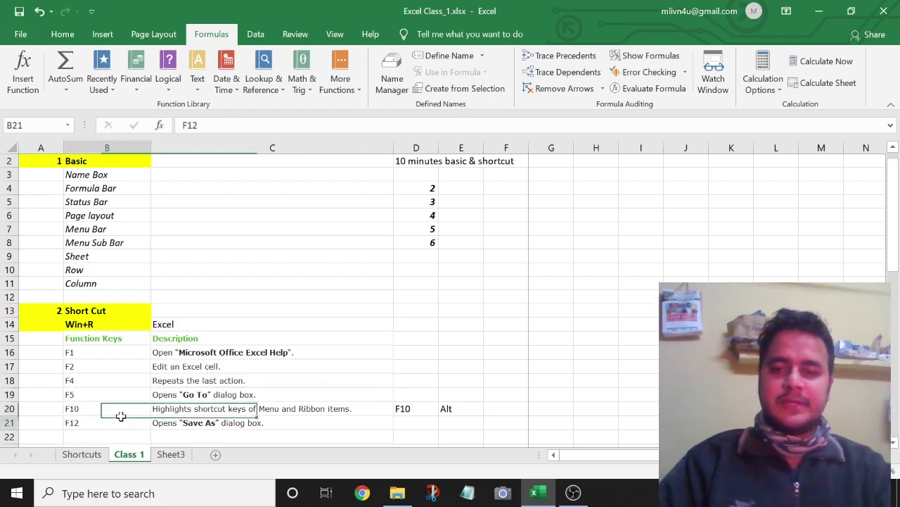
click(133, 408)
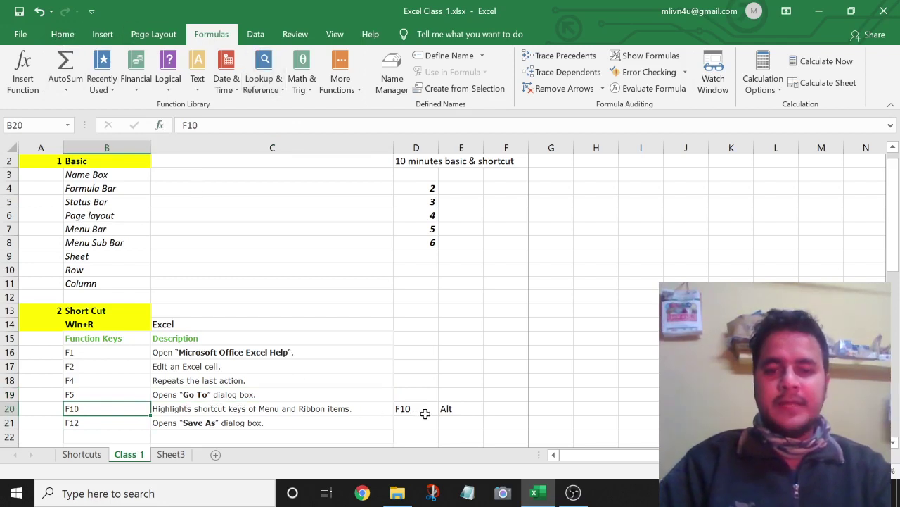
click(448, 411)
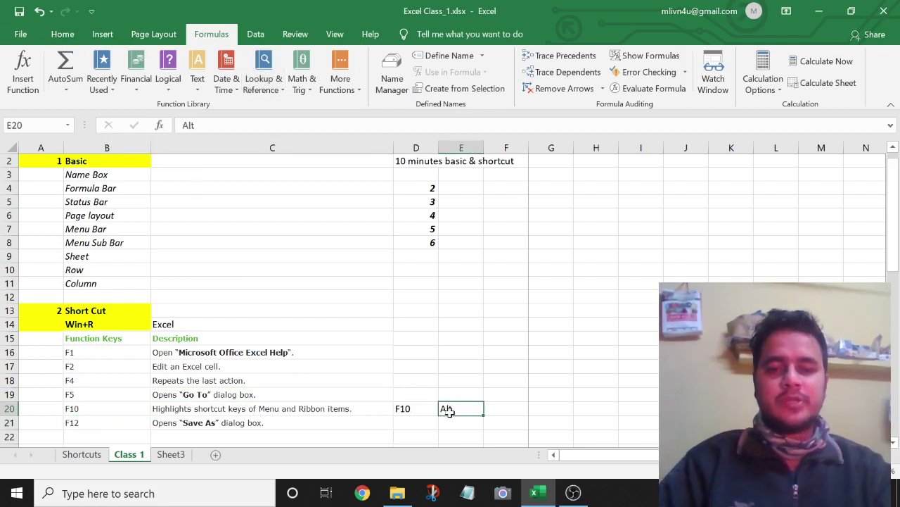
click(124, 425)
click(180, 421)
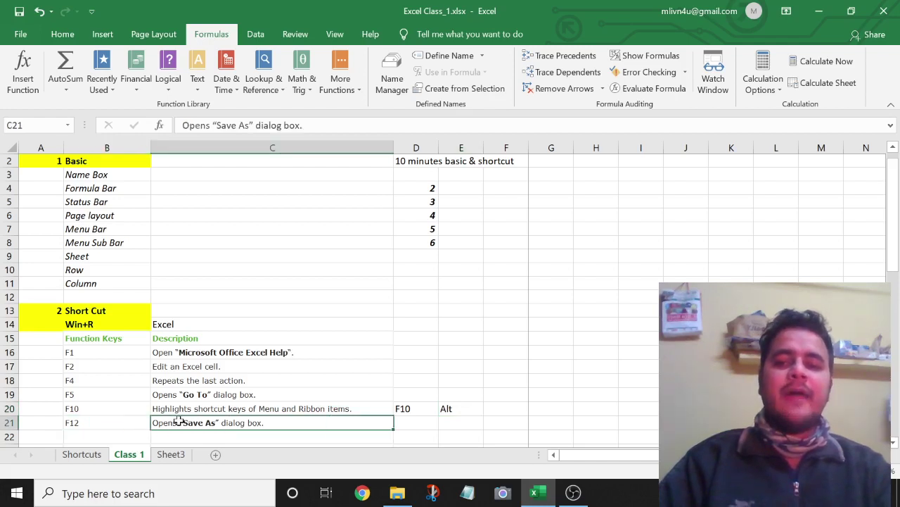
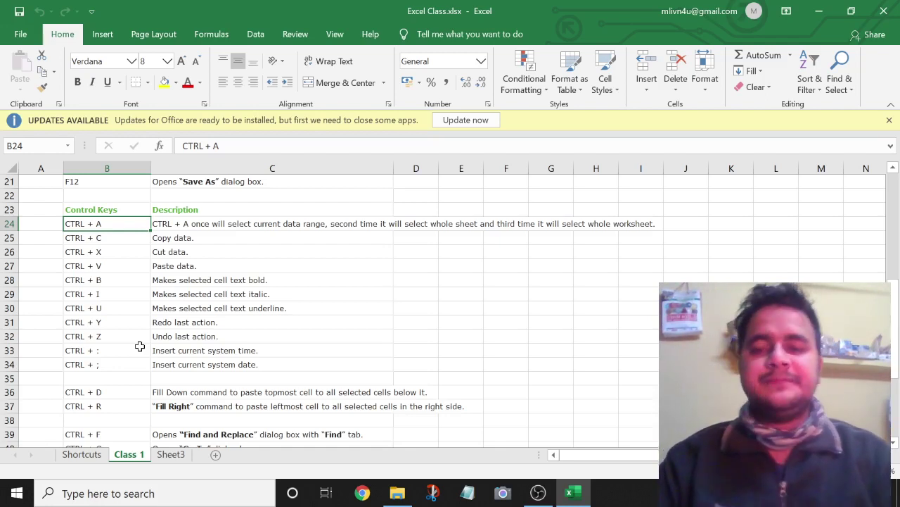
Use Ctrl+A to select the Control Keys table, then the entire worksheet.
key(Down)
key(Up)
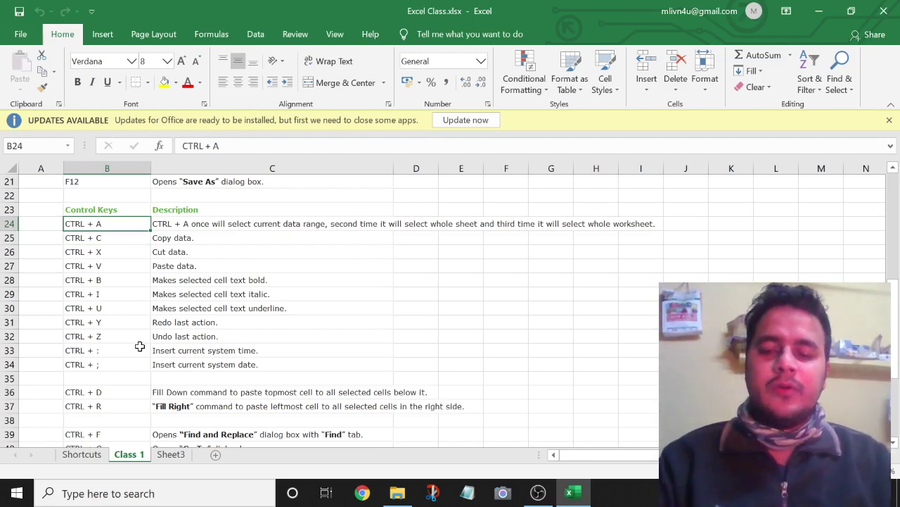
key(ctrl+a)
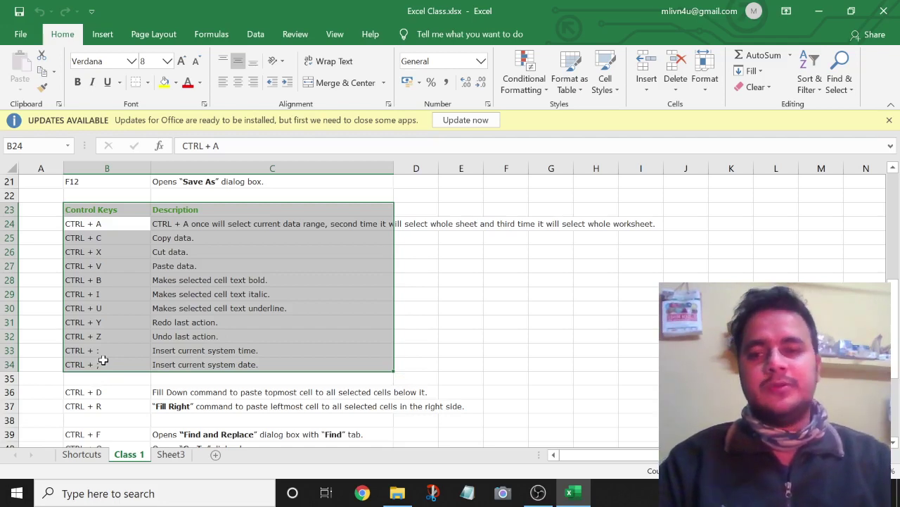
click(111, 281)
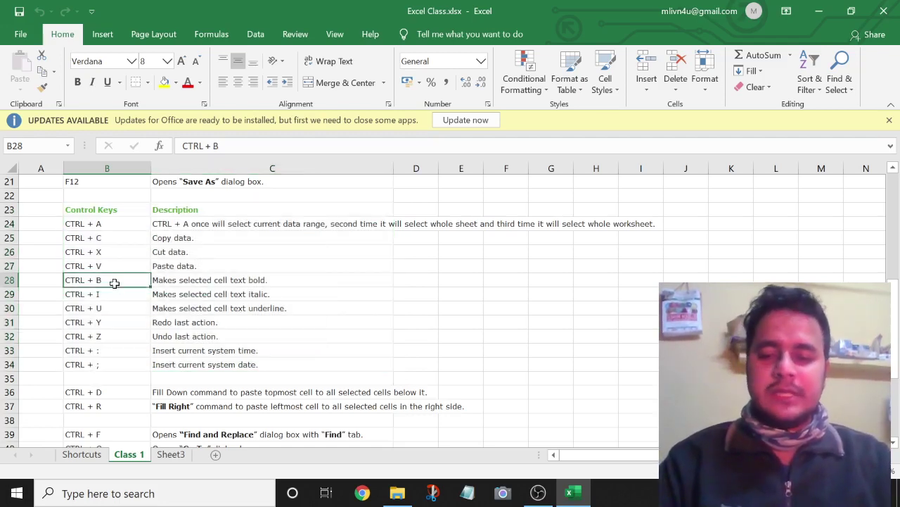
key(ctrl+a)
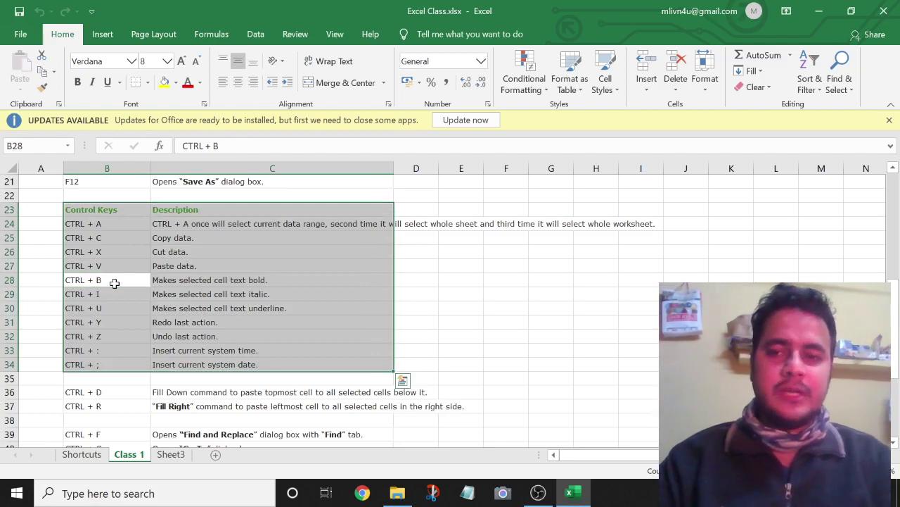
key(ctrl+a)
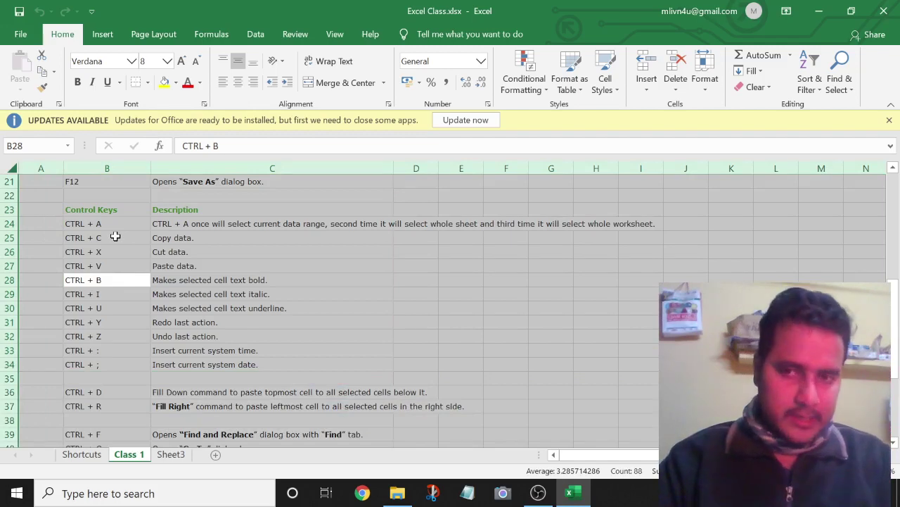
Reselect the Control Keys table B23:C34 and copy it.
click(115, 237)
key(ctrl+a)
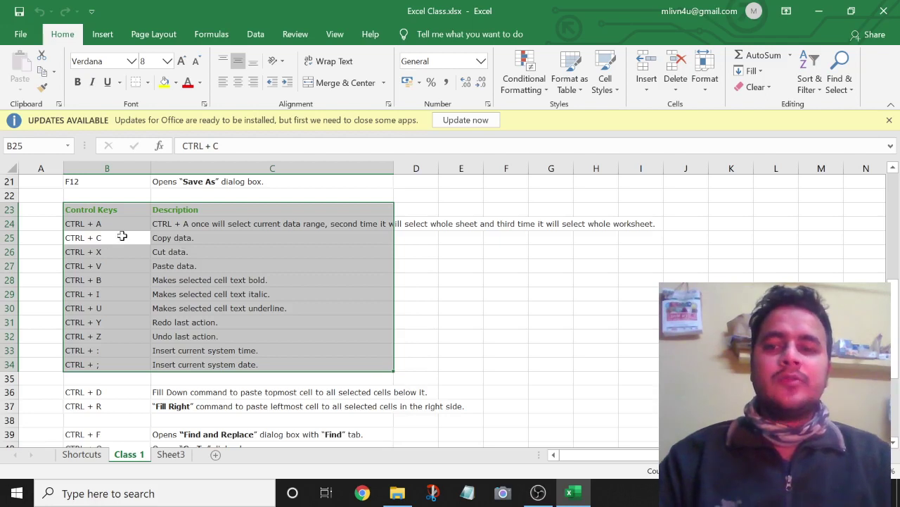
key(ctrl+c)
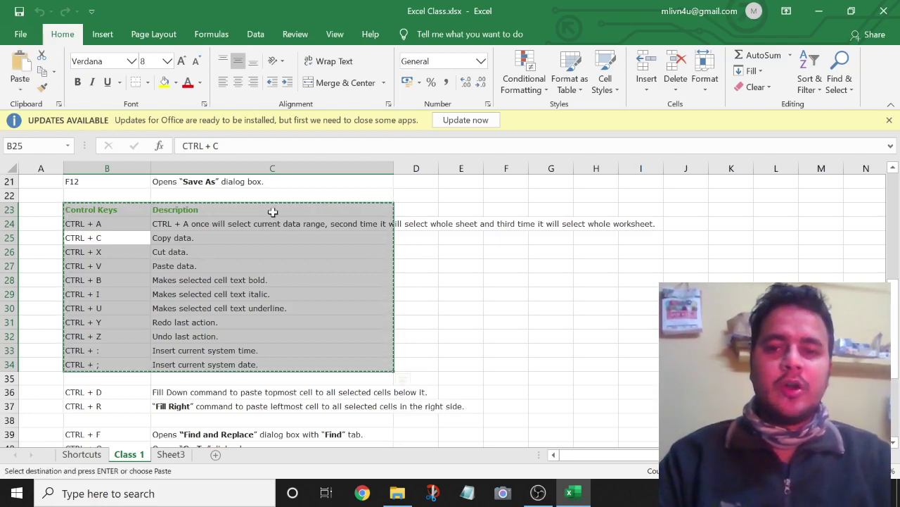
Paste the Control Keys table into cell B5 on Sheet3.
click(174, 455)
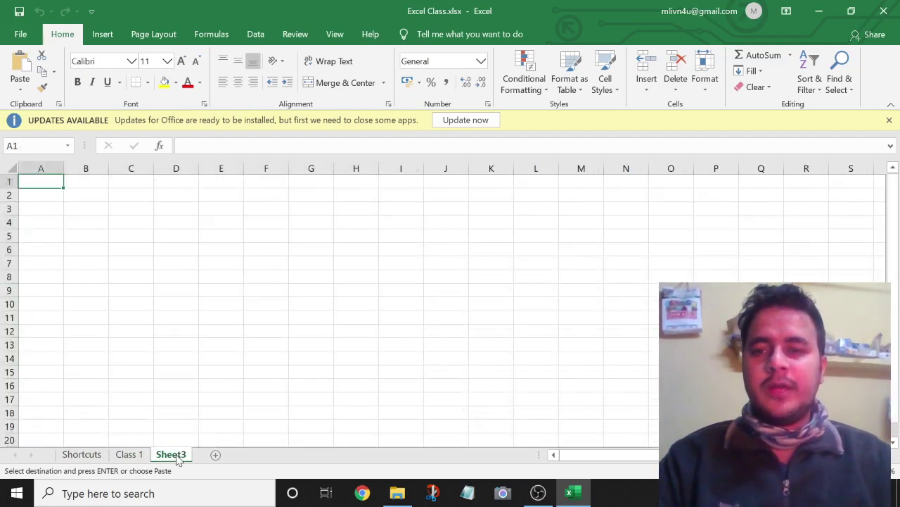
click(93, 235)
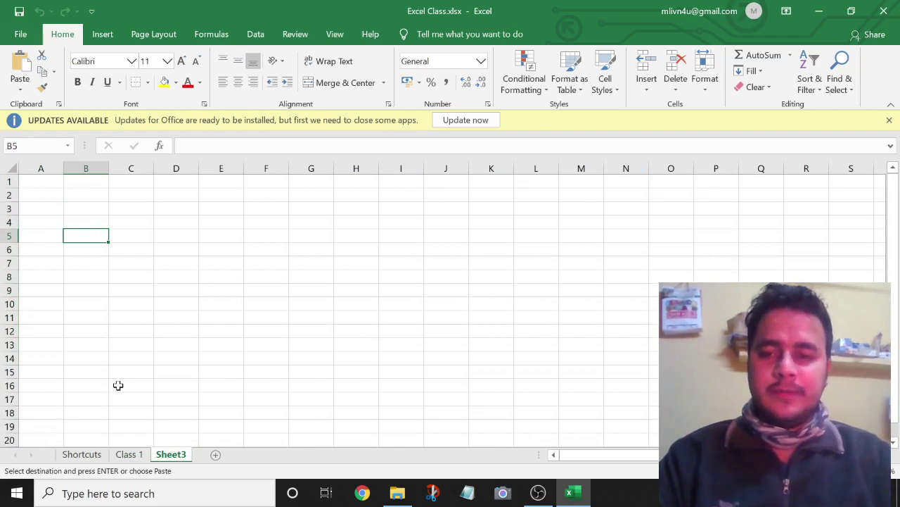
click(131, 454)
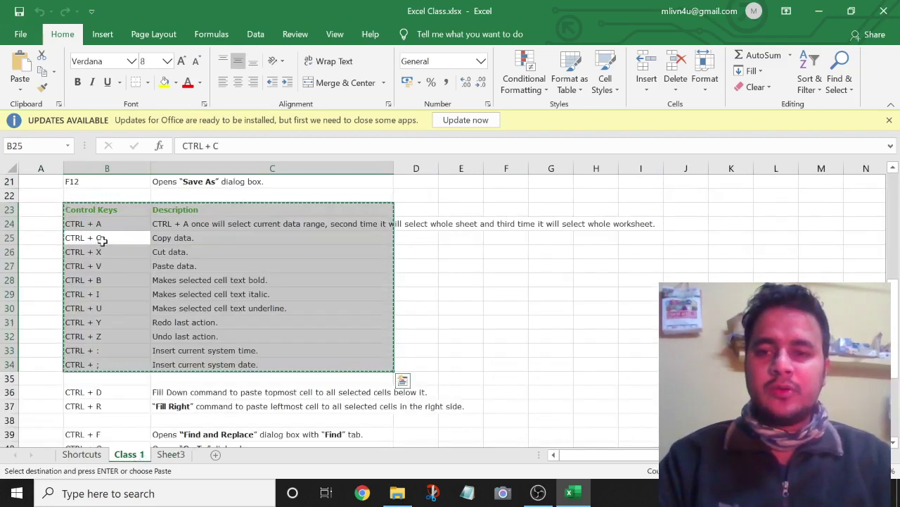
click(171, 455)
key(ctrl+v)
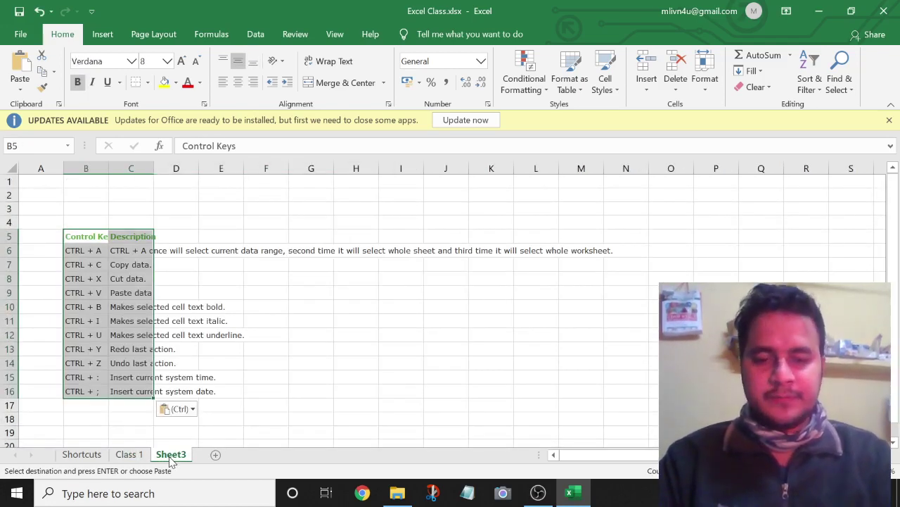
Auto-fit columns B and C, then undo the auto-fit so they stay narrow.
key(alt+o)
key(c)
key(a)
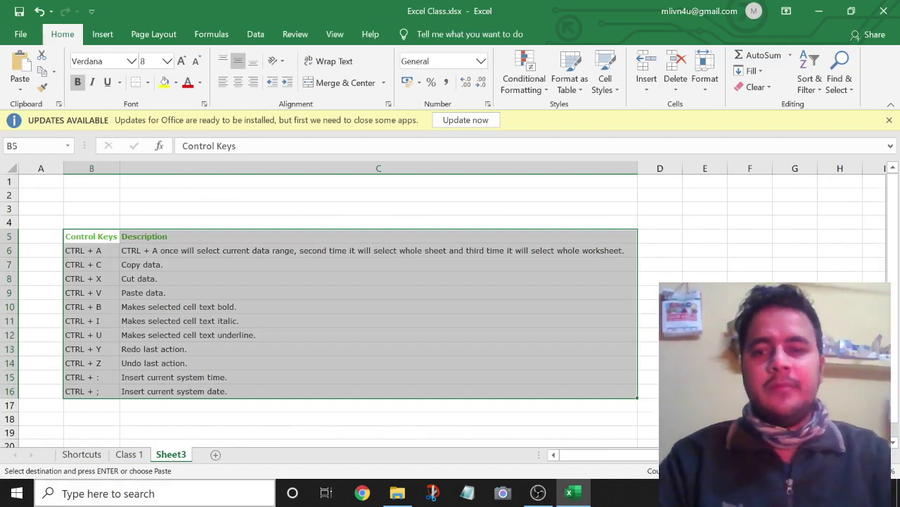
click(197, 321)
key(Up)
key(Up)
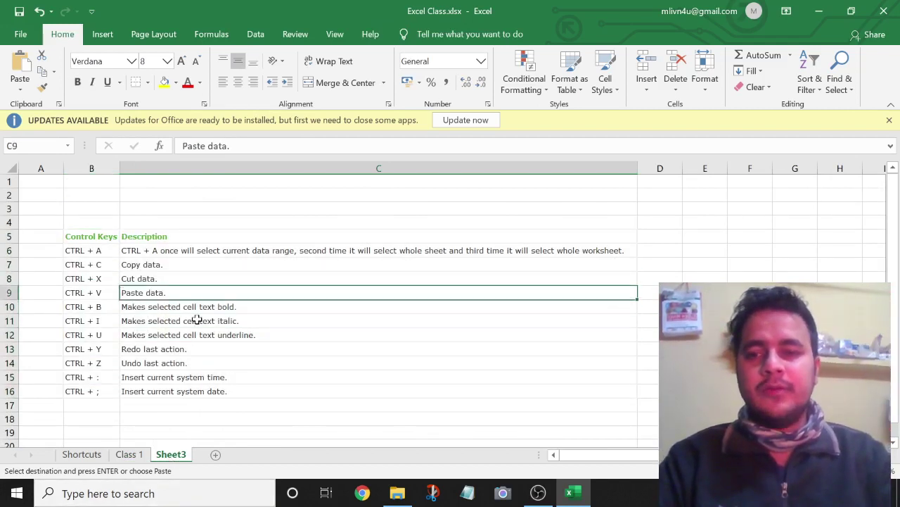
key(Up)
key(Up)
key(ctrl+z)
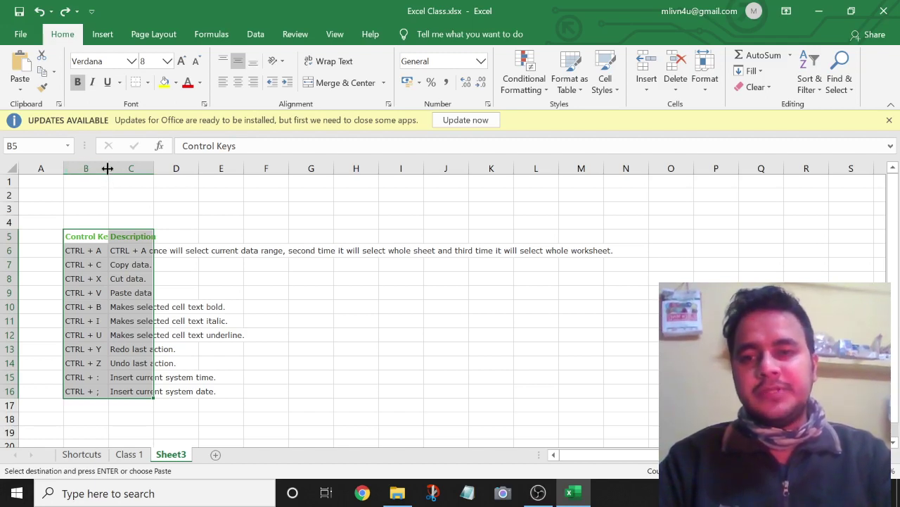
Auto-fit columns B and C to the table's key names and longest description.
double_click(107, 168)
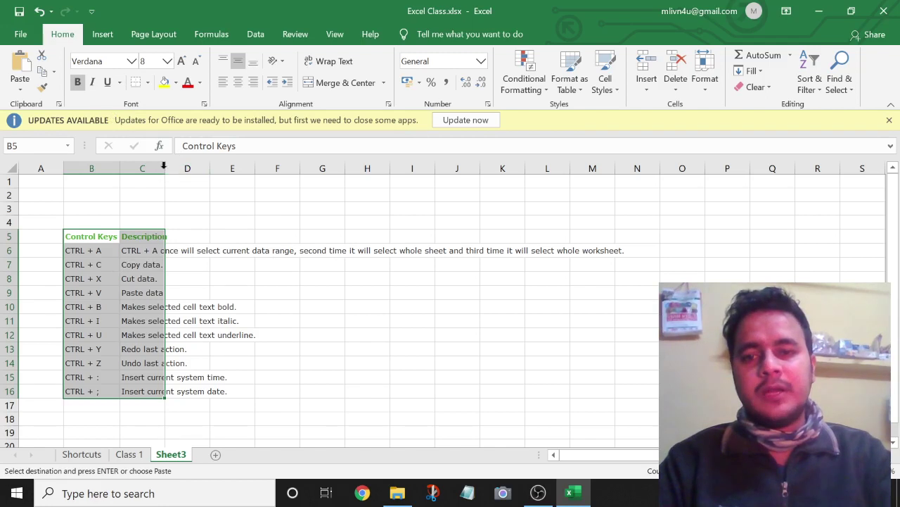
double_click(164, 168)
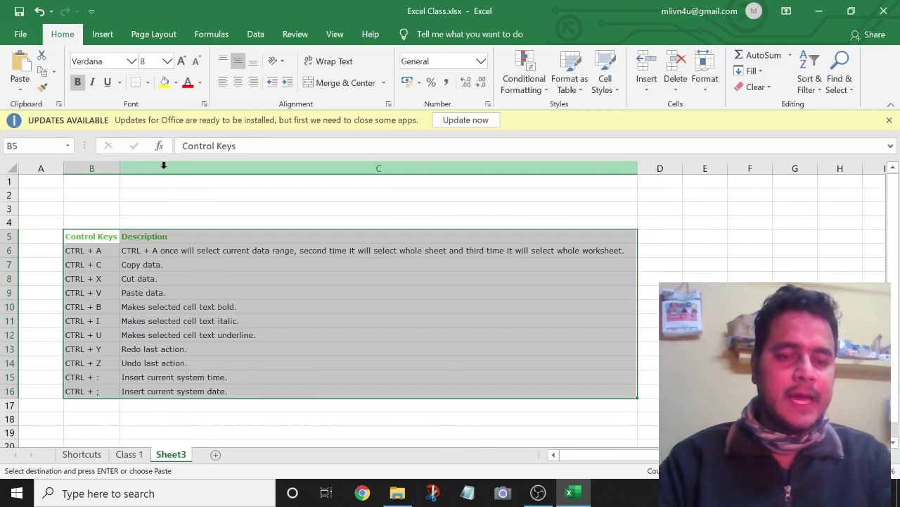
click(90, 313)
Select the whole B5:C16 table and copy it for moving.
key(Up)
key(Up)
key(Up)
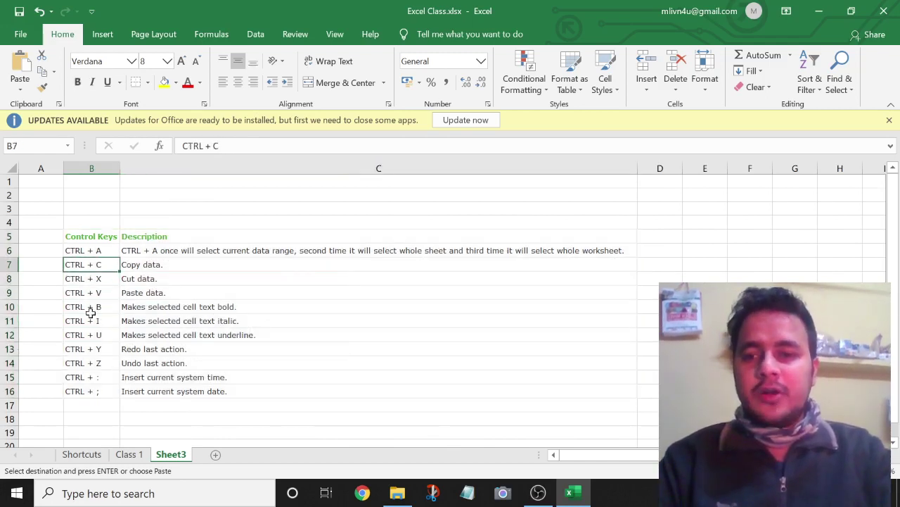
key(Right)
key(Left)
key(Up)
key(Down)
key(Down)
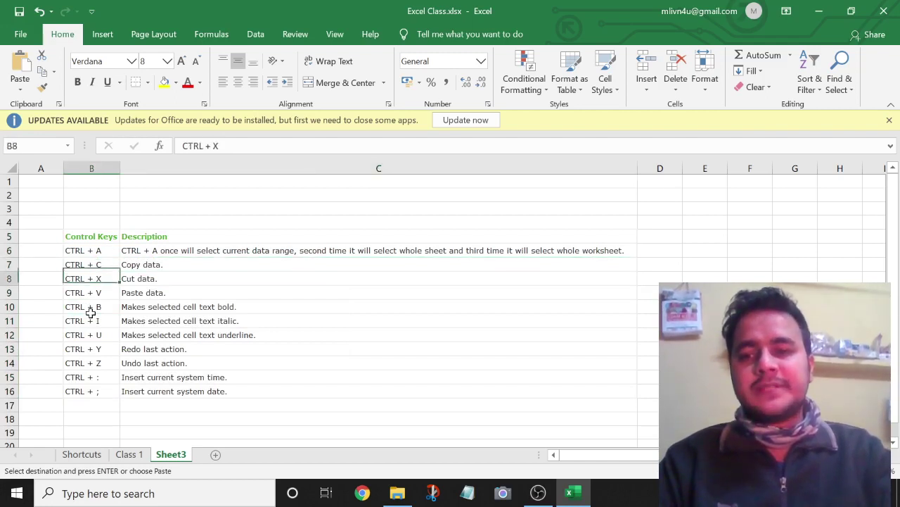
key(Up)
key(Up)
key(Up)
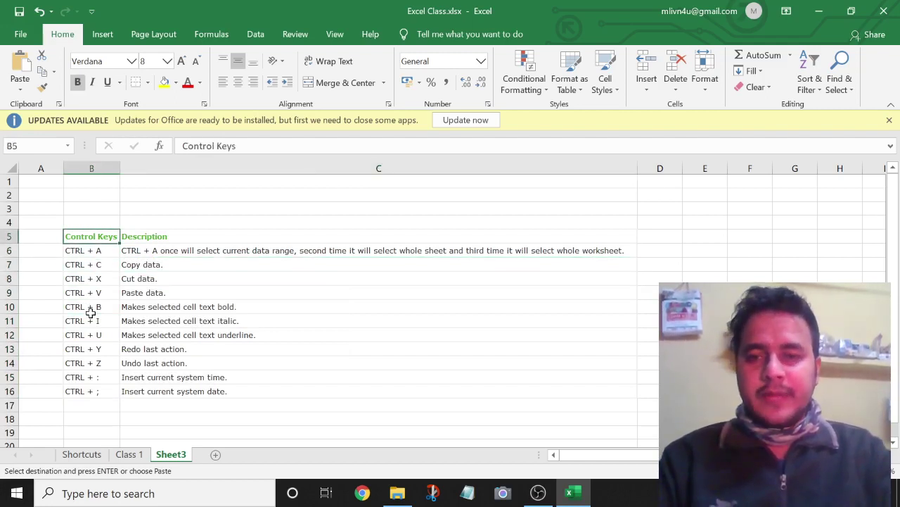
key(shift+Right)
key(ctrl+shift+Down)
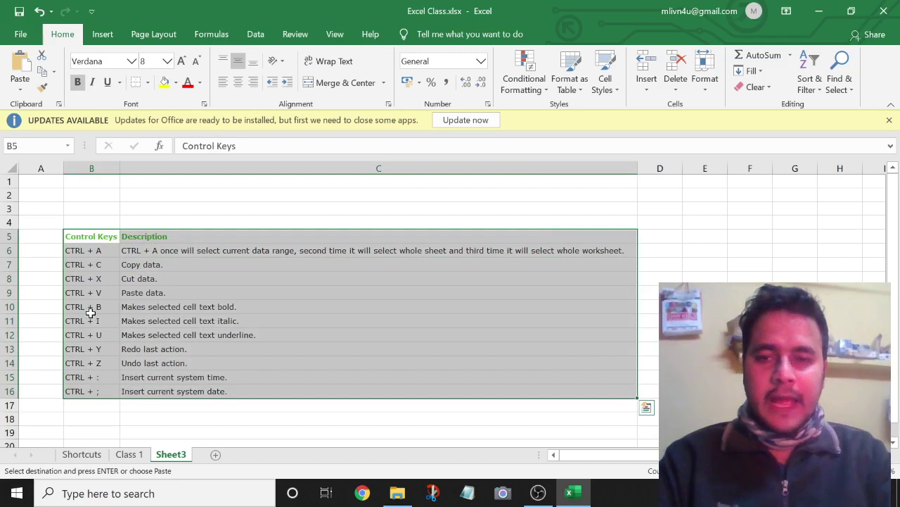
key(ctrl+c)
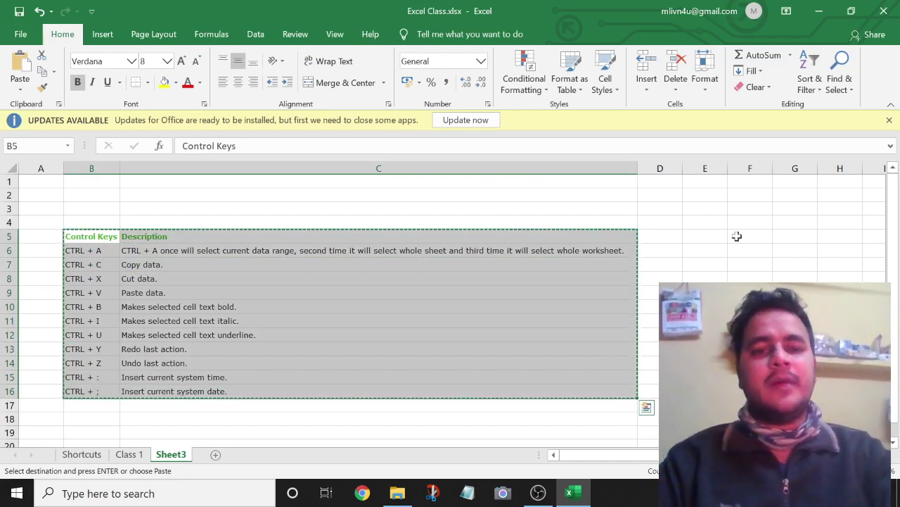
Paste the table at F5, then undo so it returns to B5:C16.
click(736, 237)
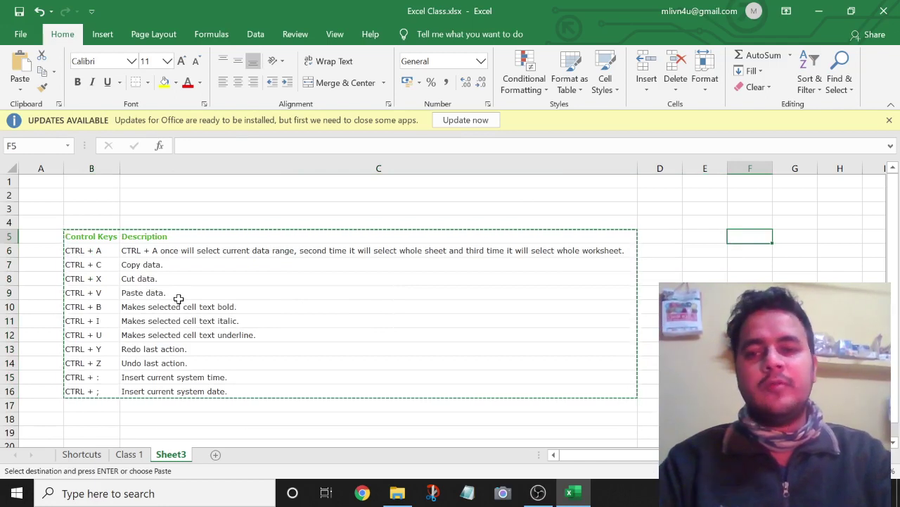
key(ctrl+v)
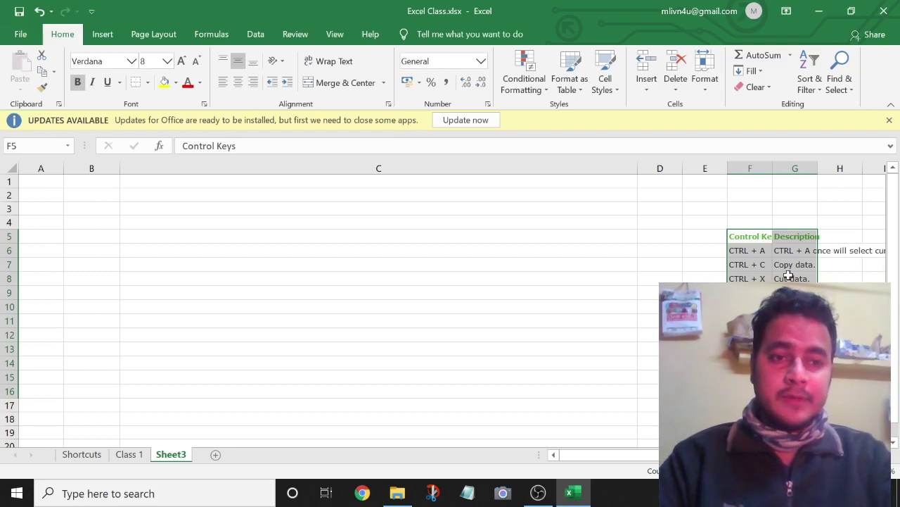
key(ctrl+z)
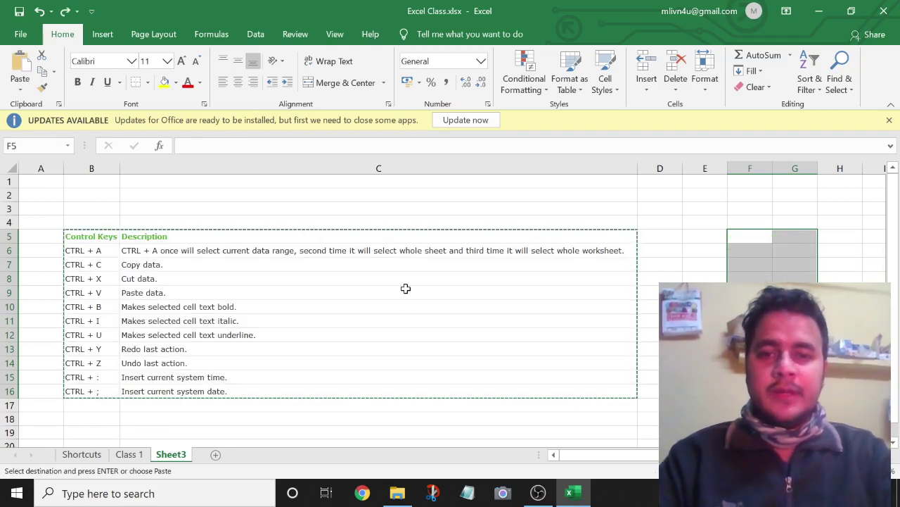
Reselect the B5:C16 table and paste a copy starting at E5.
click(406, 289)
key(Up)
key(Up)
key(Up)
key(Left)
key(Up)
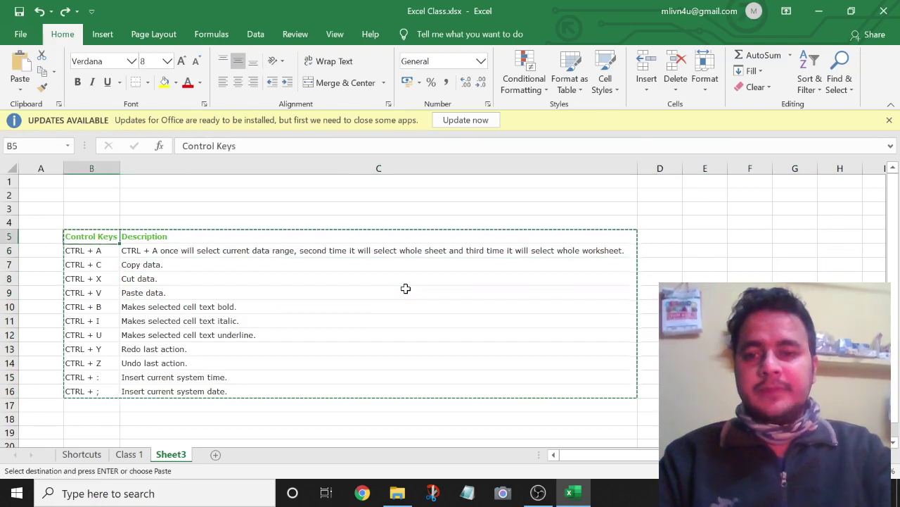
key(ctrl+a)
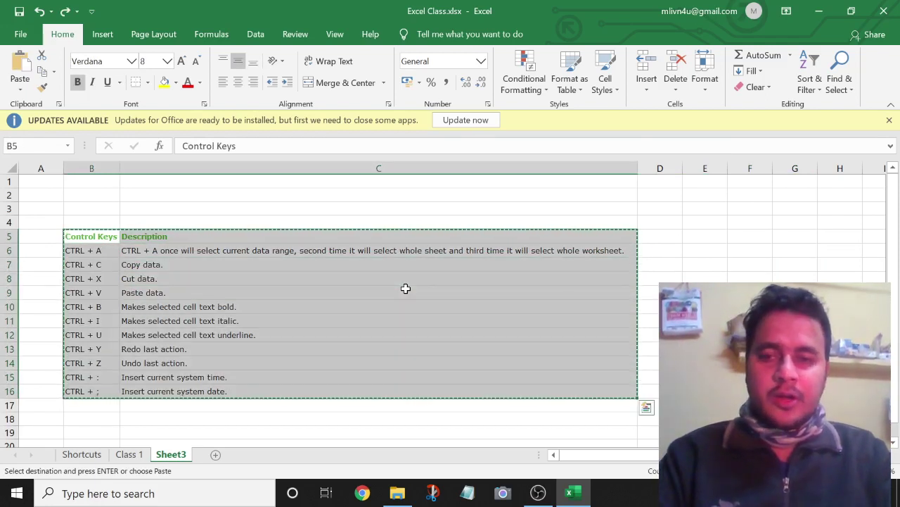
click(715, 234)
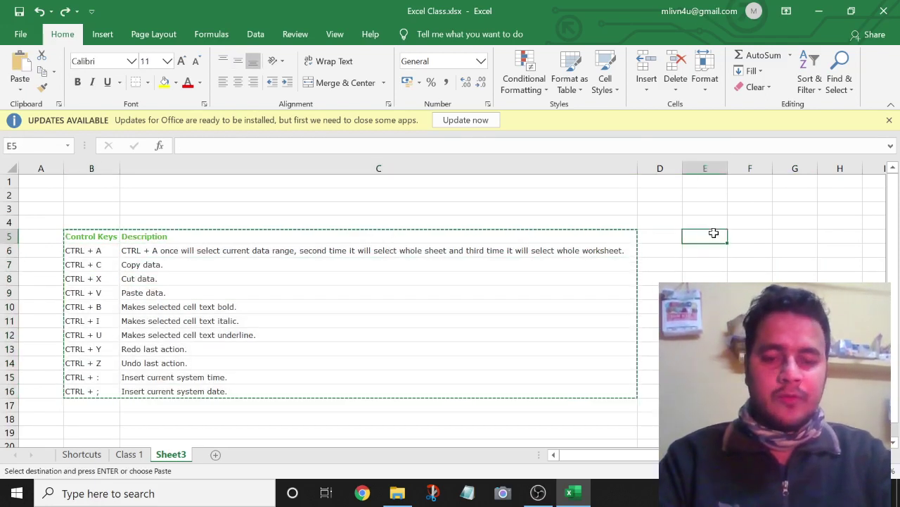
key(ctrl+v)
click(366, 341)
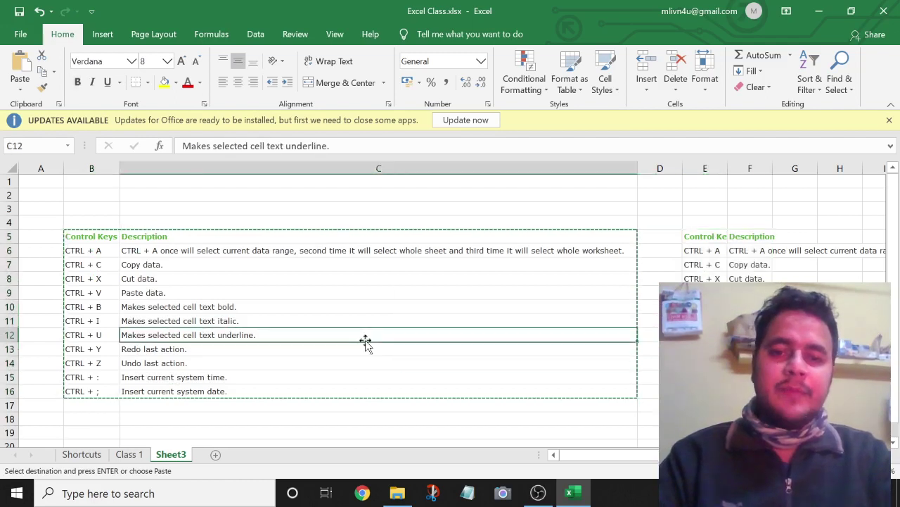
click(464, 306)
click(709, 279)
key(ctrl+Down)
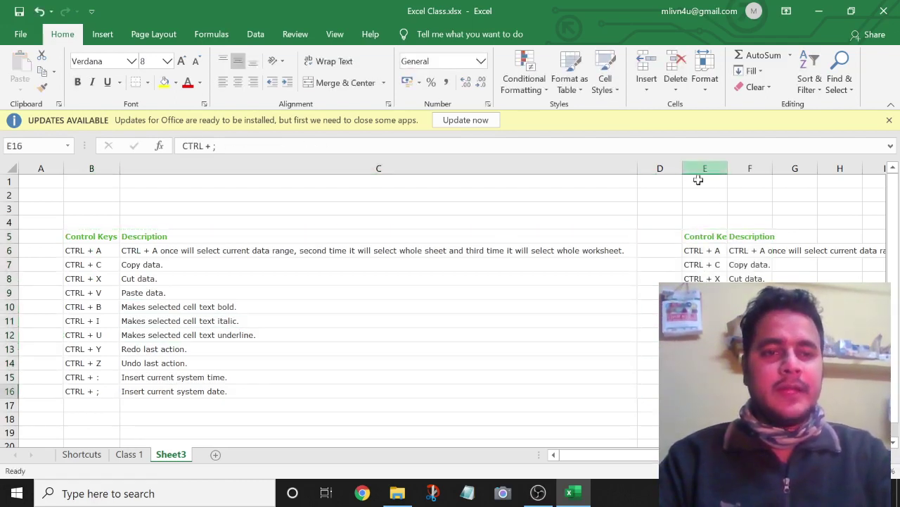
Widen column E for the Control Keys heading and auto-fit column F to the descriptions.
click(698, 232)
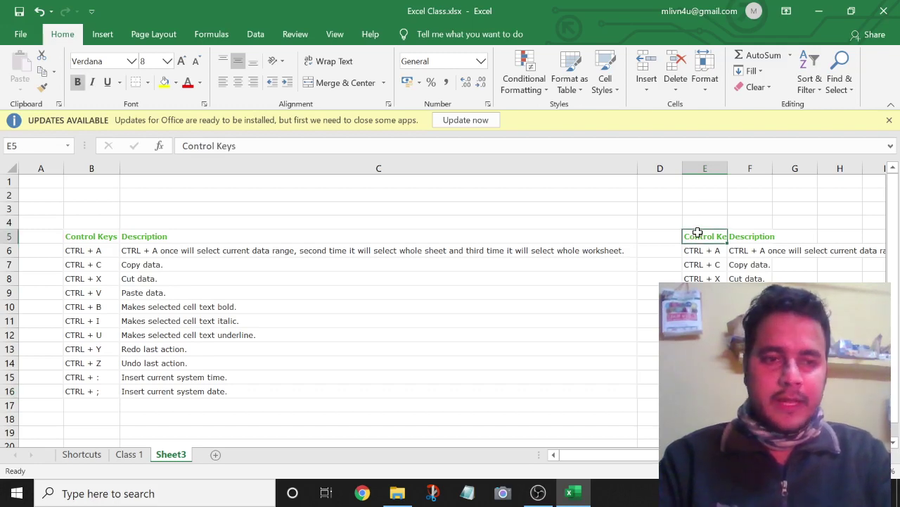
key(ctrl+a)
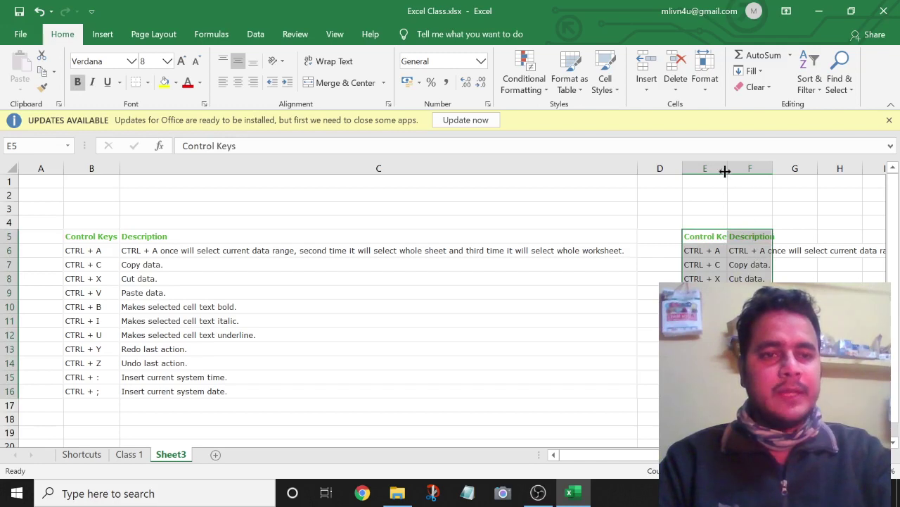
drag(724, 170, 739, 170)
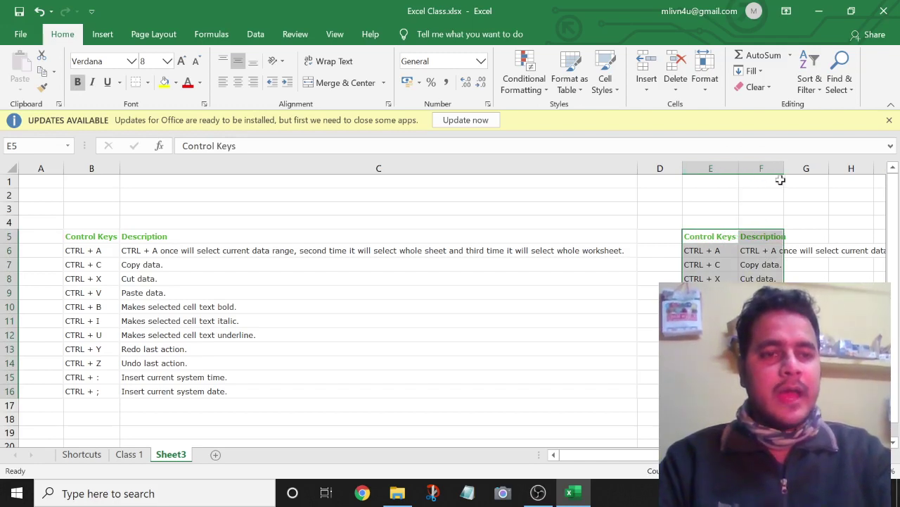
double_click(786, 167)
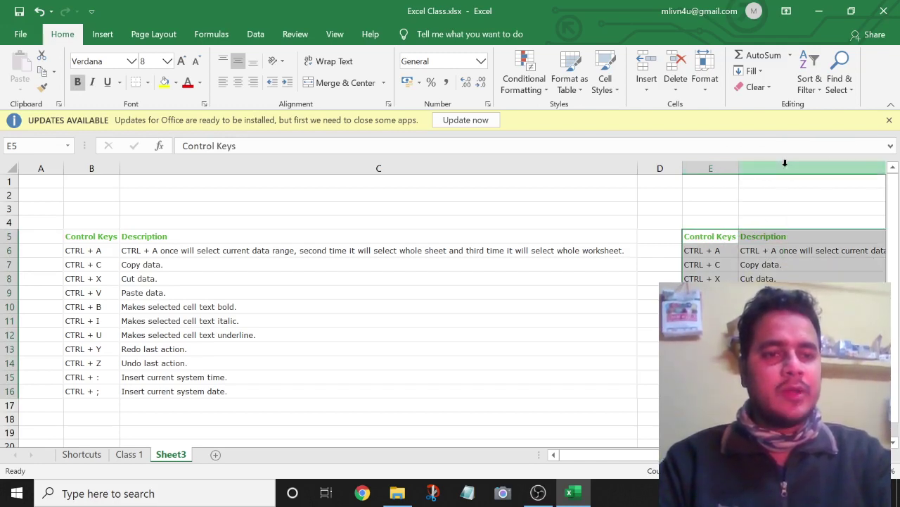
scroll(446, 304, right, 5)
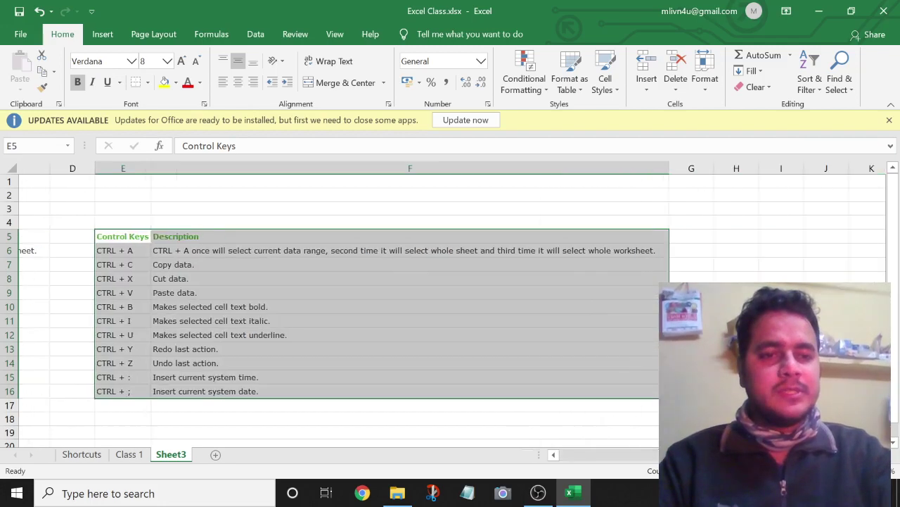
scroll(447, 304, left, 2)
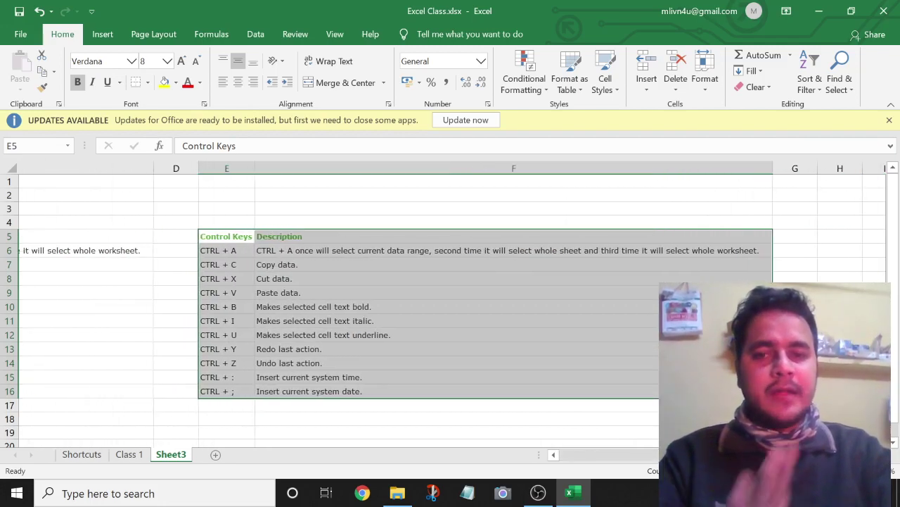
scroll(447, 303, left, 1)
scroll(447, 303, left, 4)
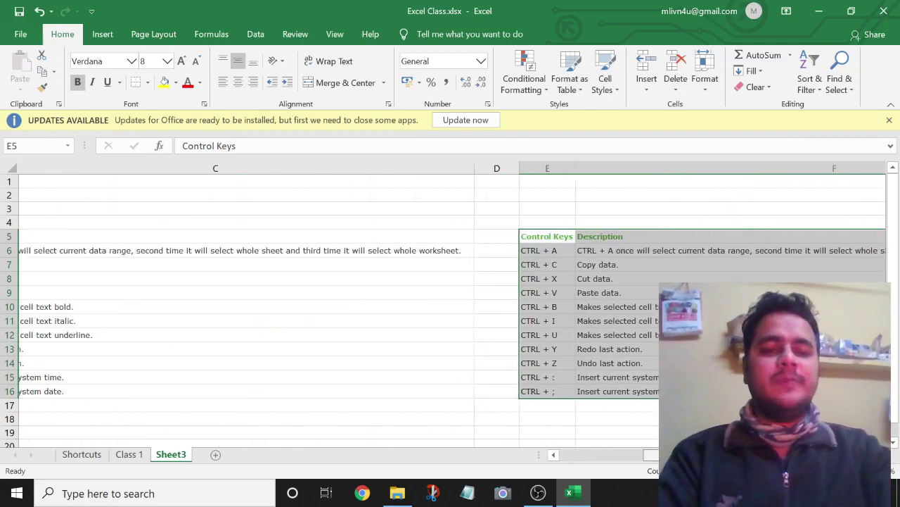
scroll(447, 304, left, 2)
scroll(447, 304, left, 2)
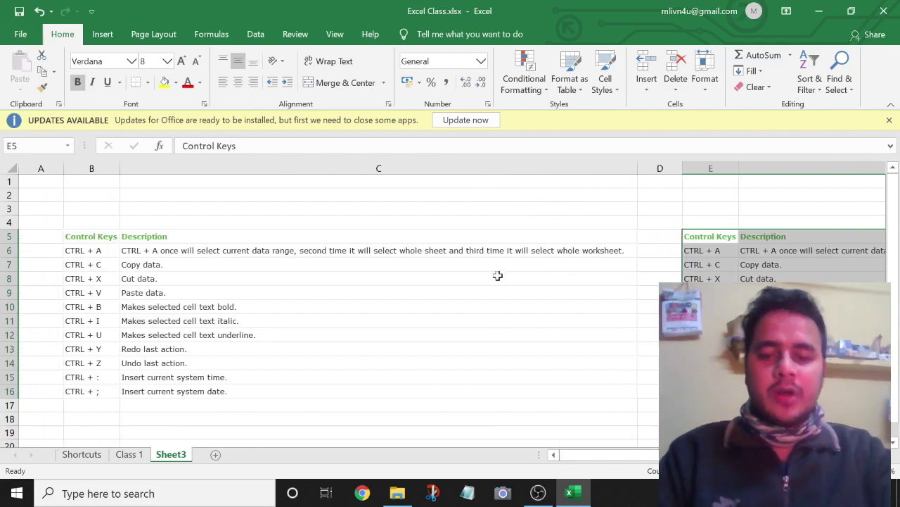
Move the second table from E5:F16 to start at B21.
key(ctrl+c)
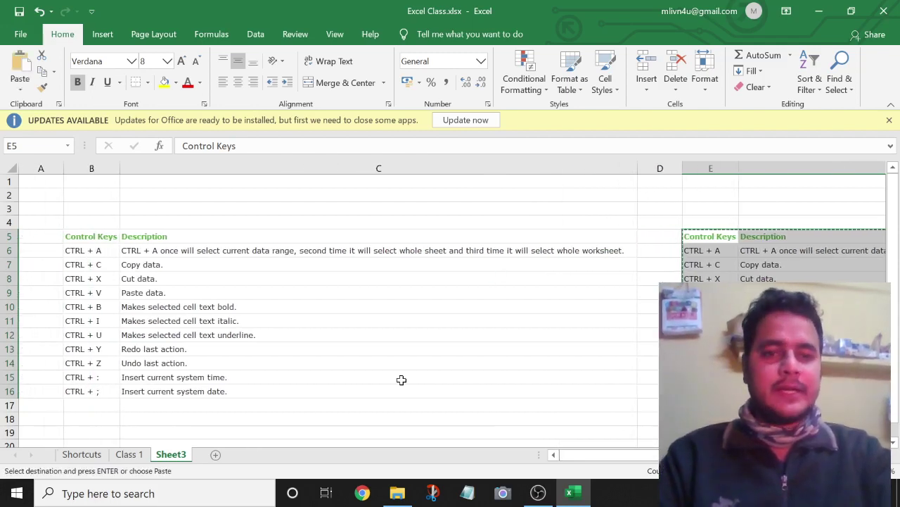
click(402, 378)
key(Down)
key(Down)
key(Left)
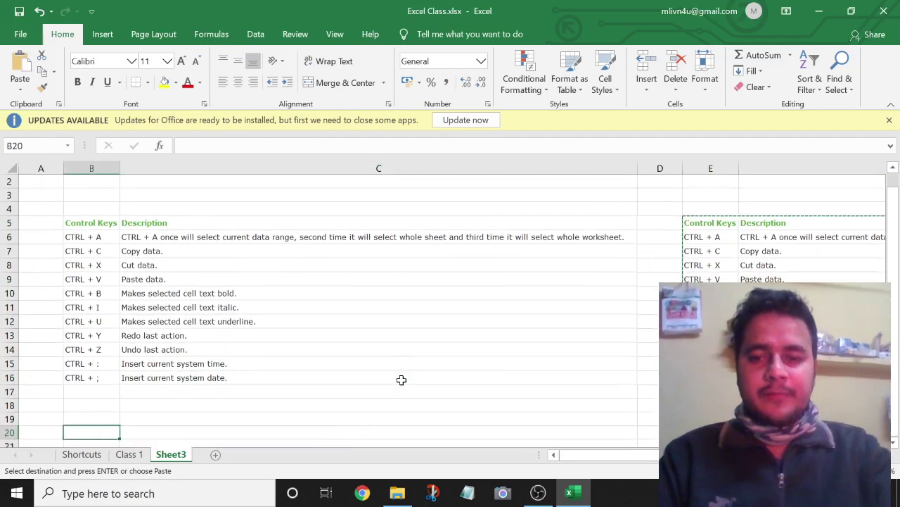
key(Down)
key(Return)
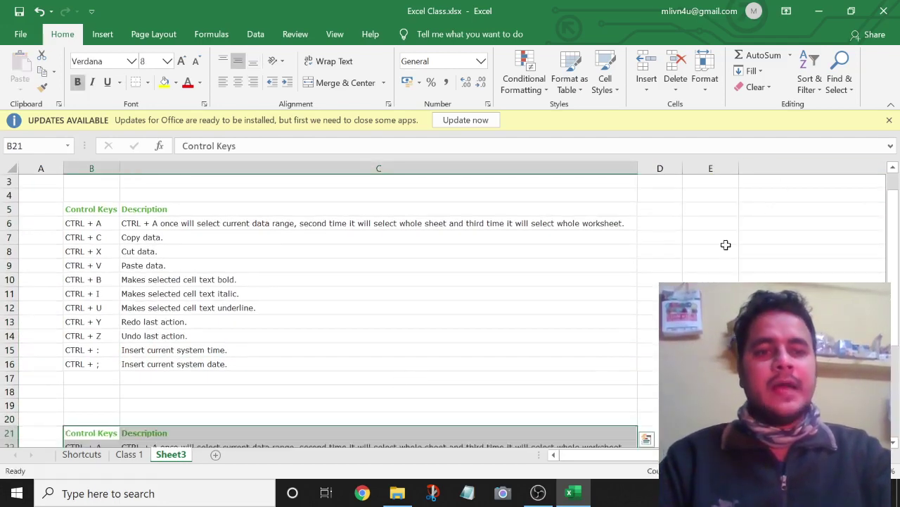
Review the pasted descriptions and settle on the CTRL + A entry in B6.
click(727, 250)
click(242, 435)
key(Down)
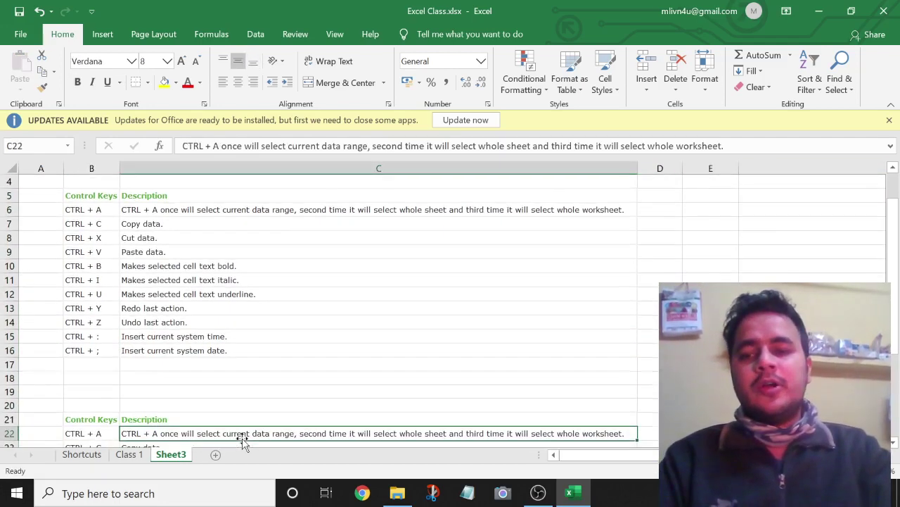
key(Down)
key(Down)
key(Down)
key(Up)
key(Up)
key(Up)
key(Up)
key(Up)
key(Up)
key(Up)
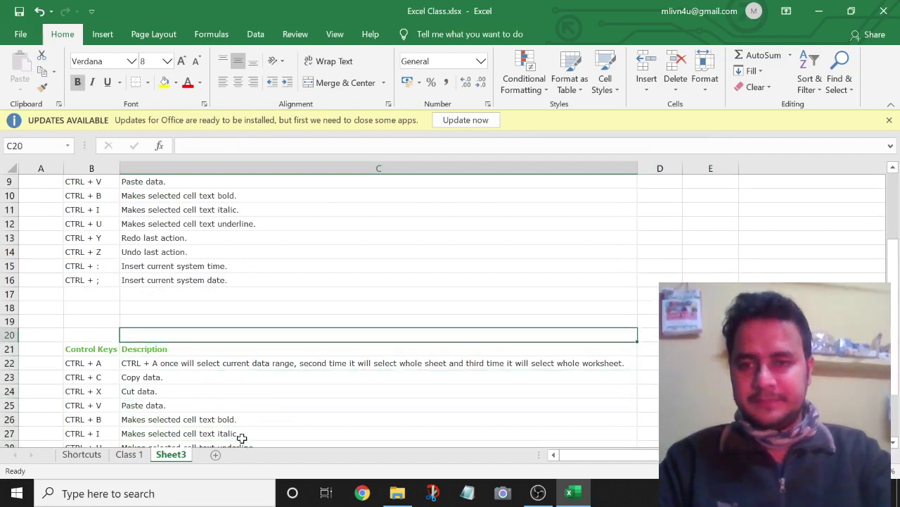
key(Up)
key(Up)
key(Up)
key(Up)
key(Up)
key(Left)
key(Down)
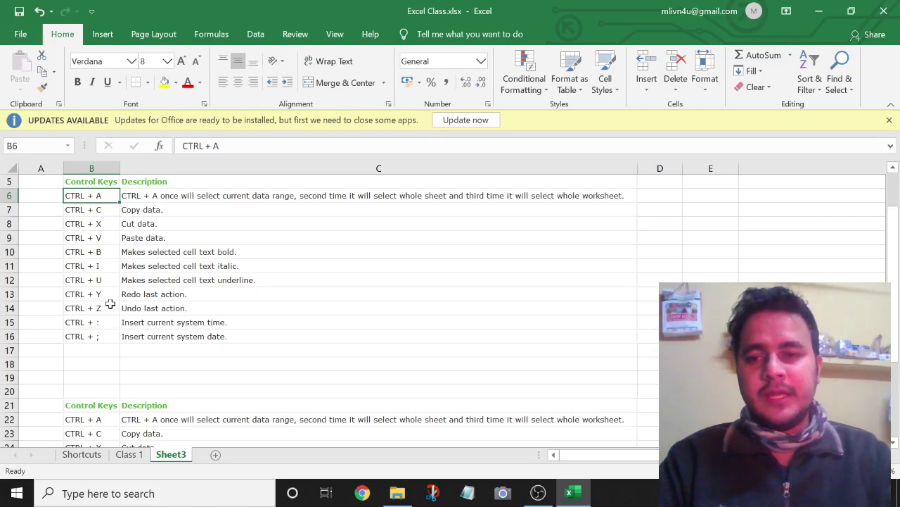
Go to the row 21 headings and remove bold from the Description heading C21.
click(84, 433)
key(Down)
key(Down)
key(Down)
key(Down)
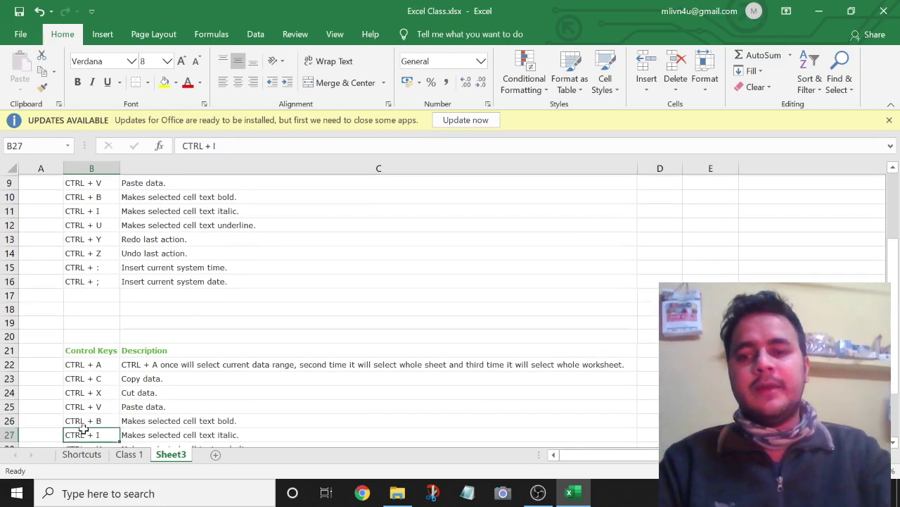
key(Up)
key(Up)
key(Up)
key(Up)
key(Up)
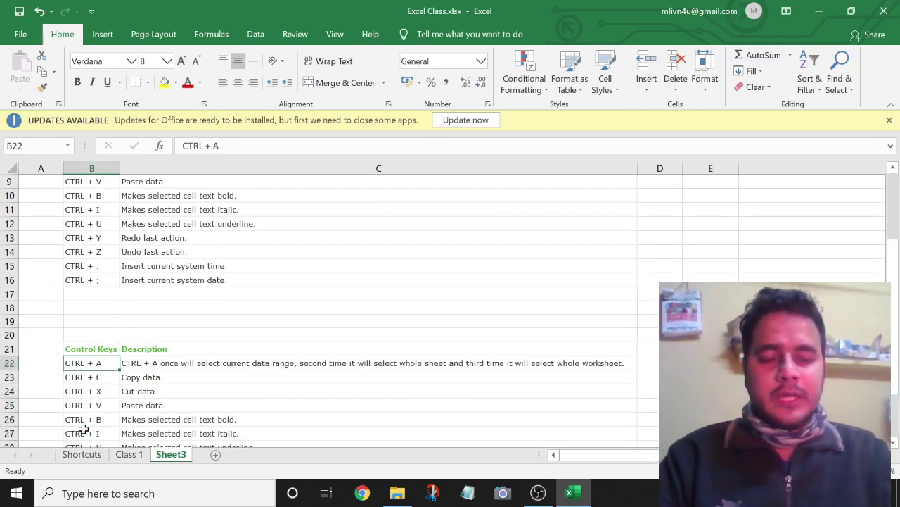
key(Up)
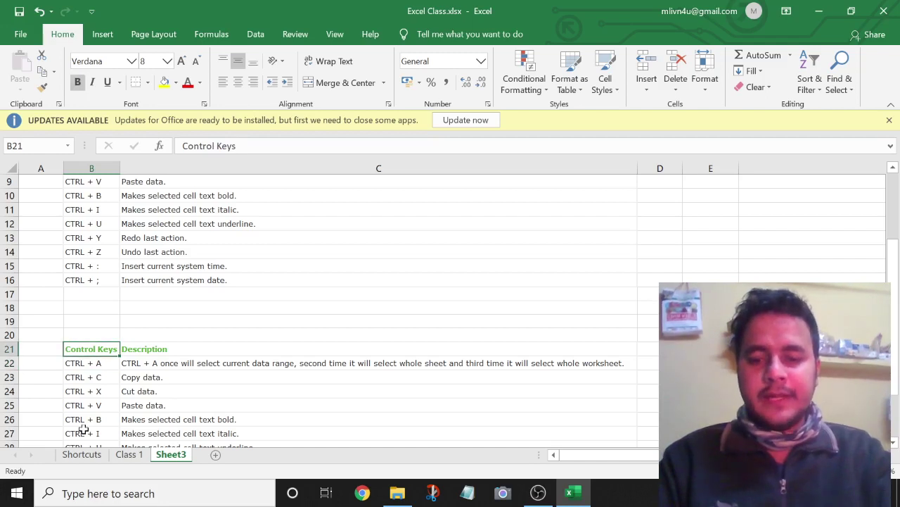
key(Down)
key(Up)
key(Right)
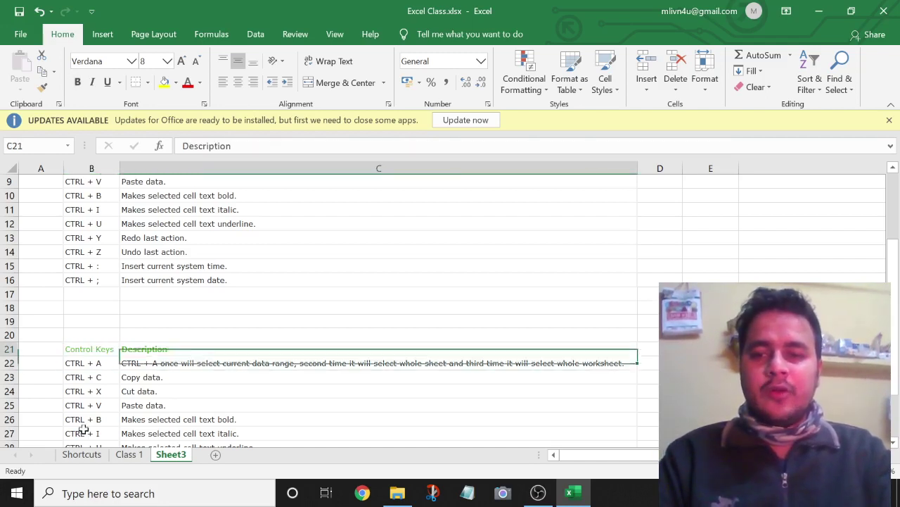
key(ctrl+b)
key(Left)
key(Right)
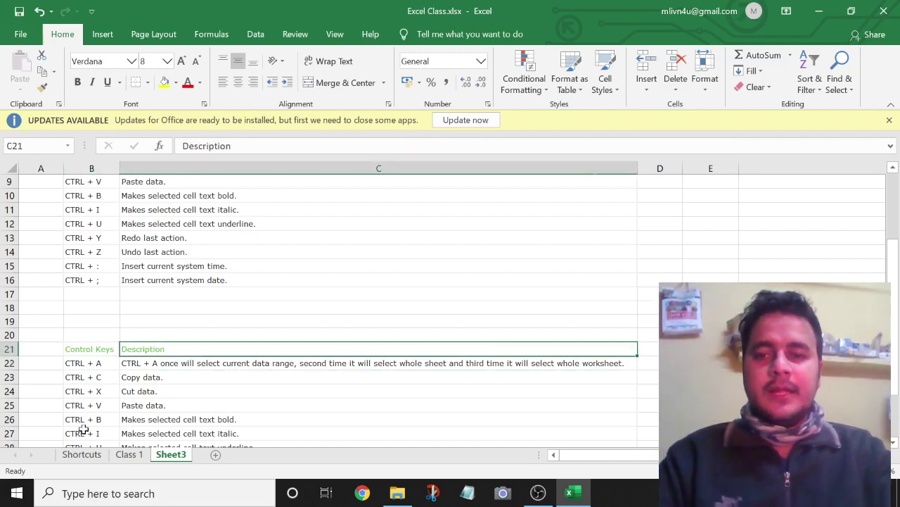
key(Down)
key(Up)
Make the B21:C21 headings Control Keys and Description bold, italic and underlined.
key(shift+Left)
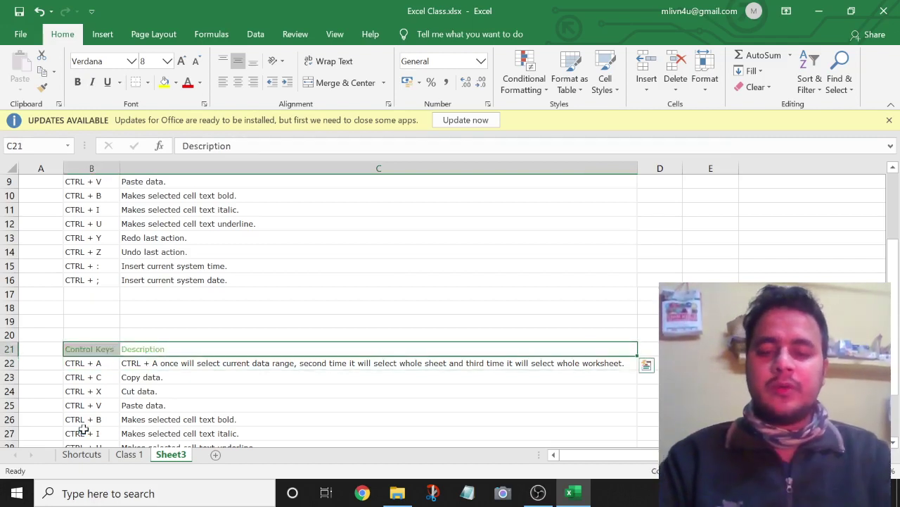
key(ctrl+b)
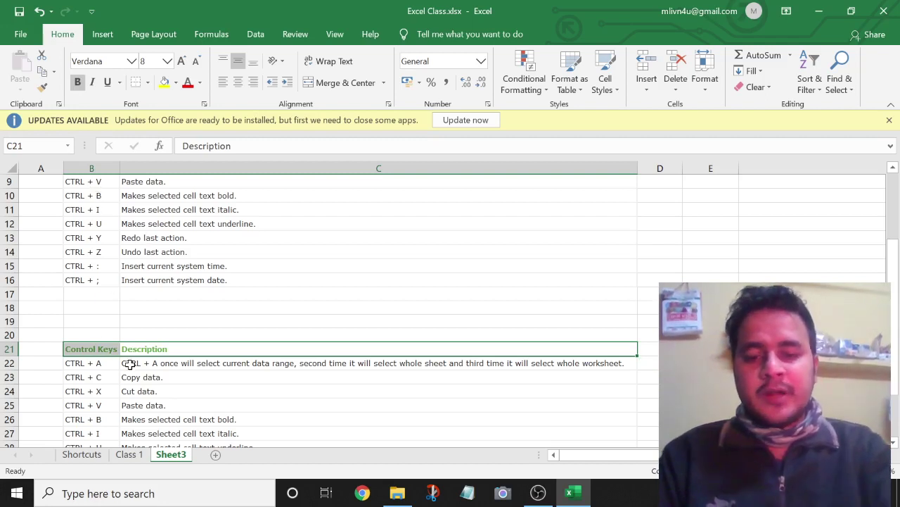
key(ctrl+i)
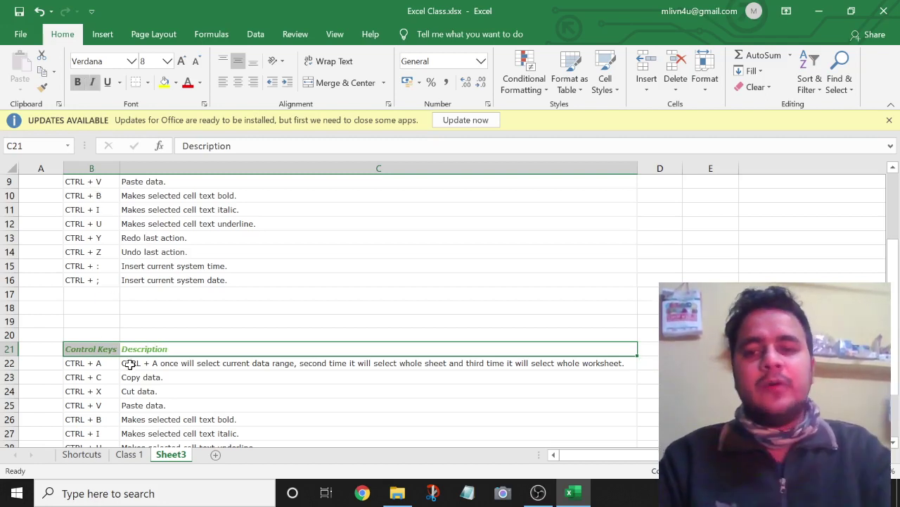
click(195, 335)
click(93, 349)
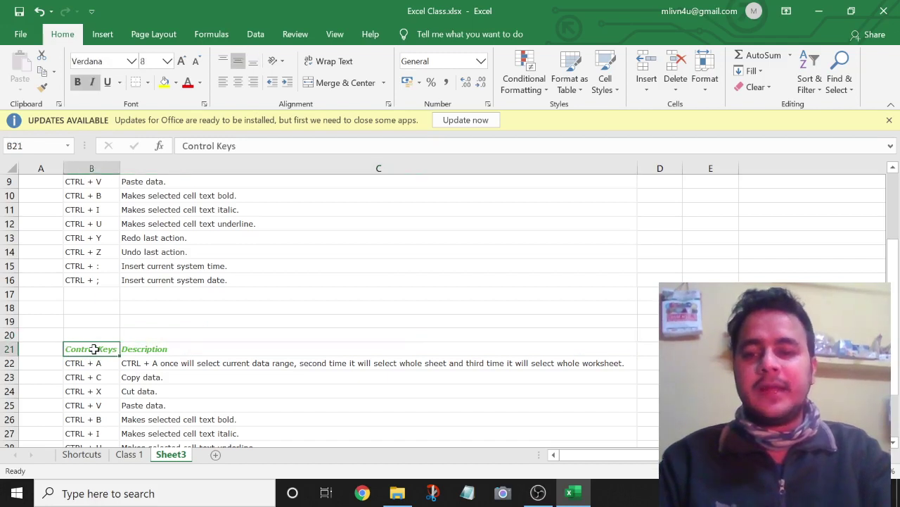
key(shift+Right)
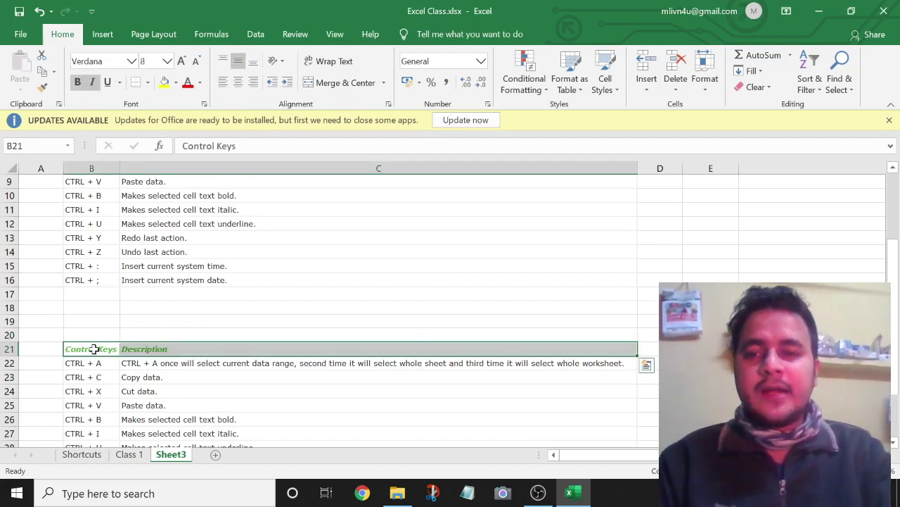
key(ctrl+u)
click(140, 435)
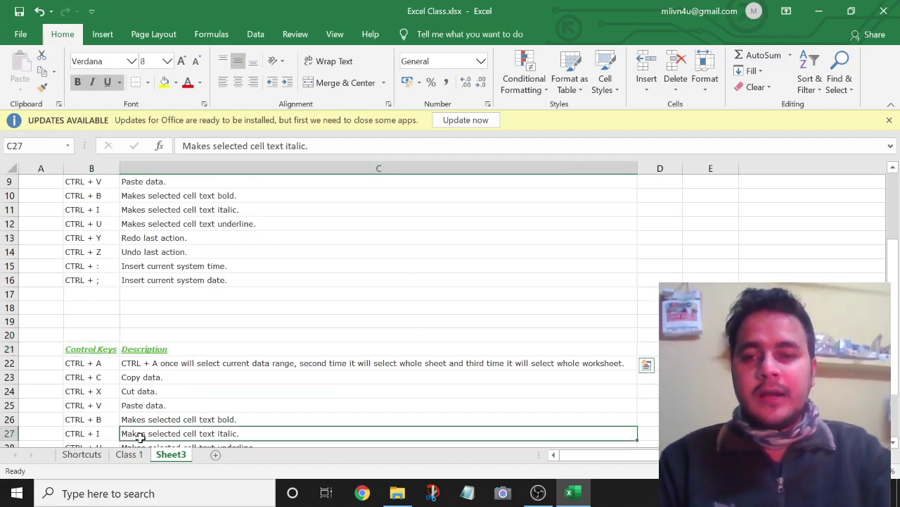
click(97, 196)
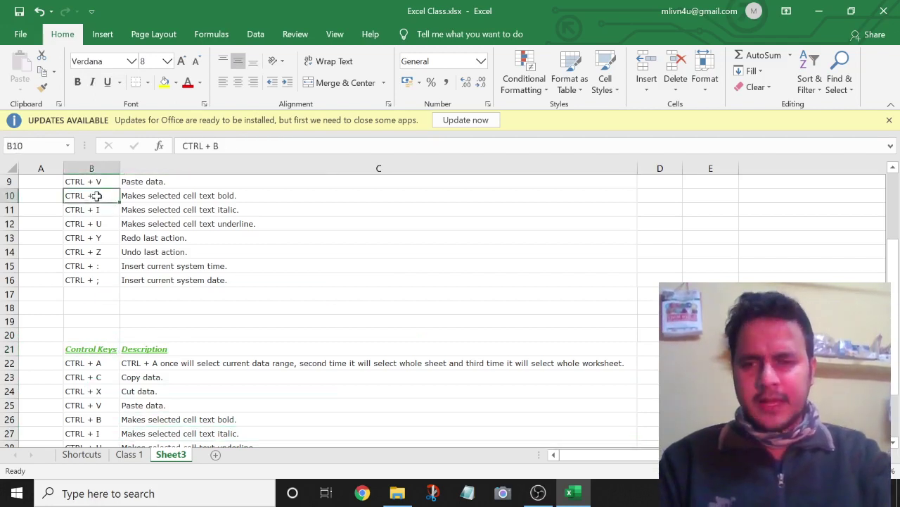
key(shift+Right)
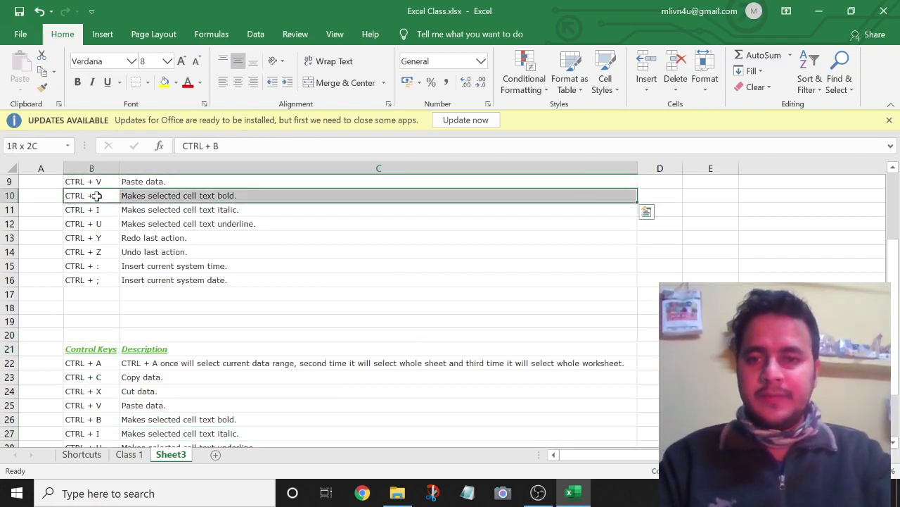
key(shift+Down)
key(shift+Down)
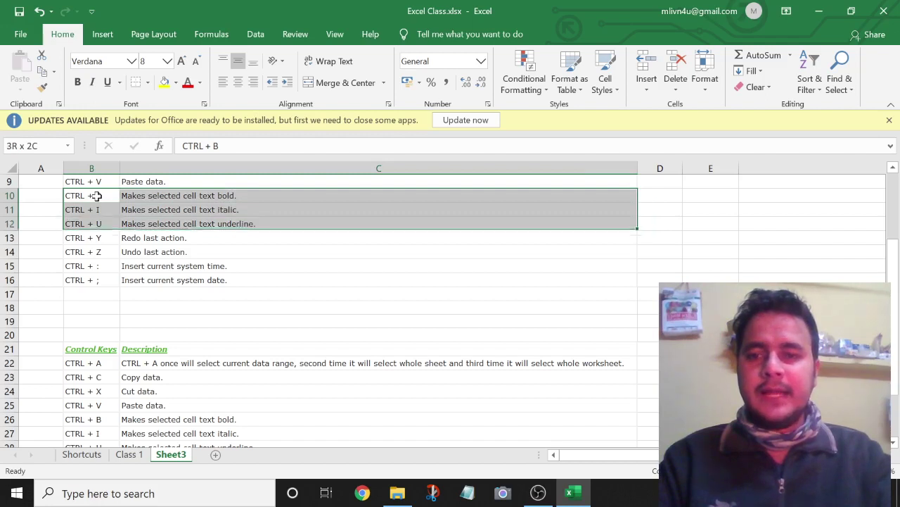
click(123, 280)
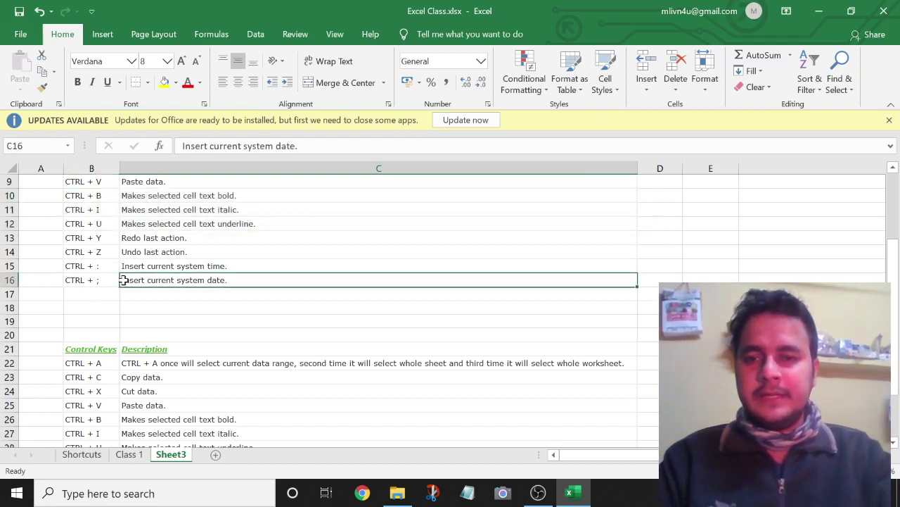
click(79, 364)
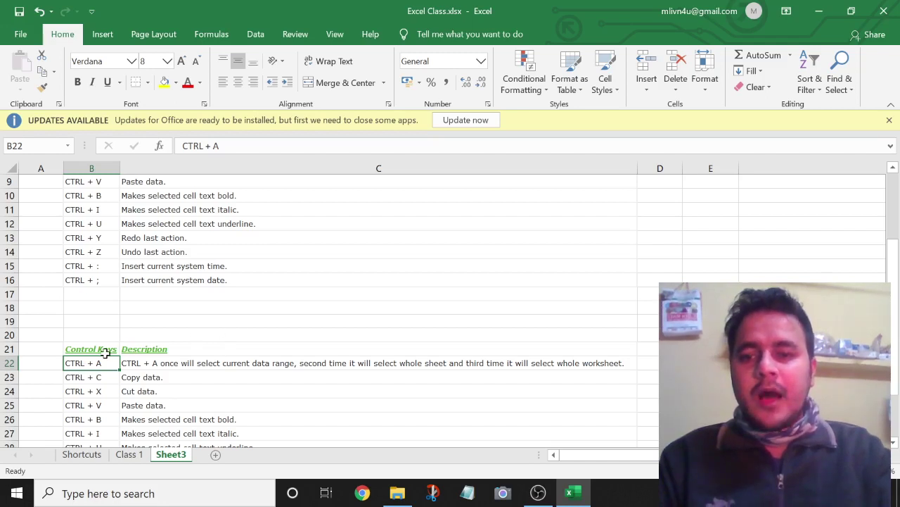
click(104, 350)
click(130, 350)
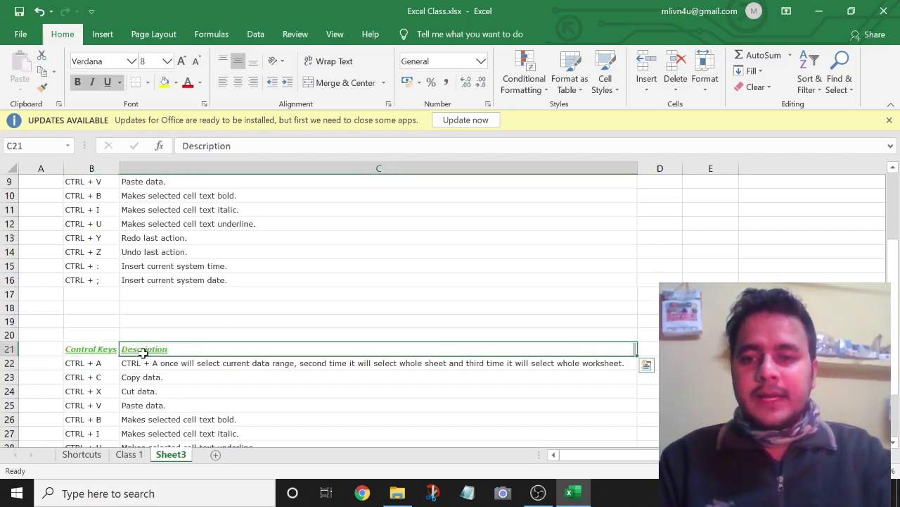
click(98, 350)
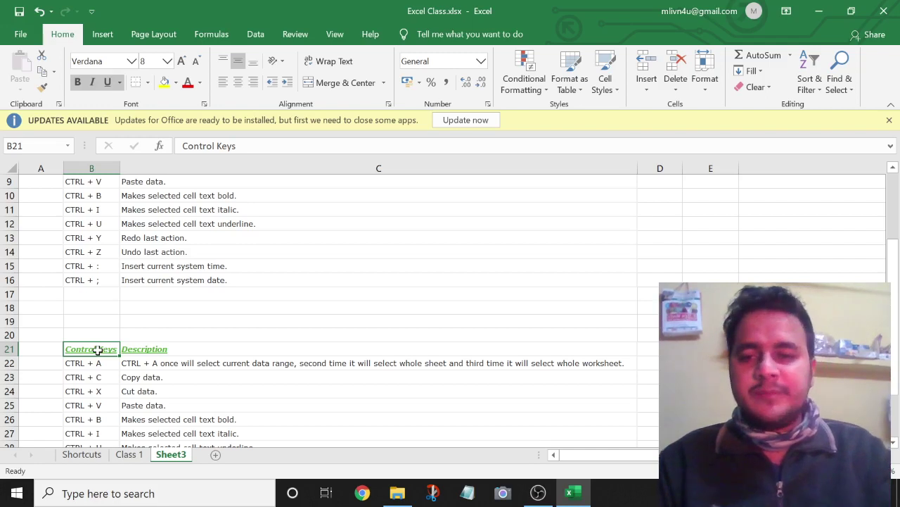
key(shift+Right)
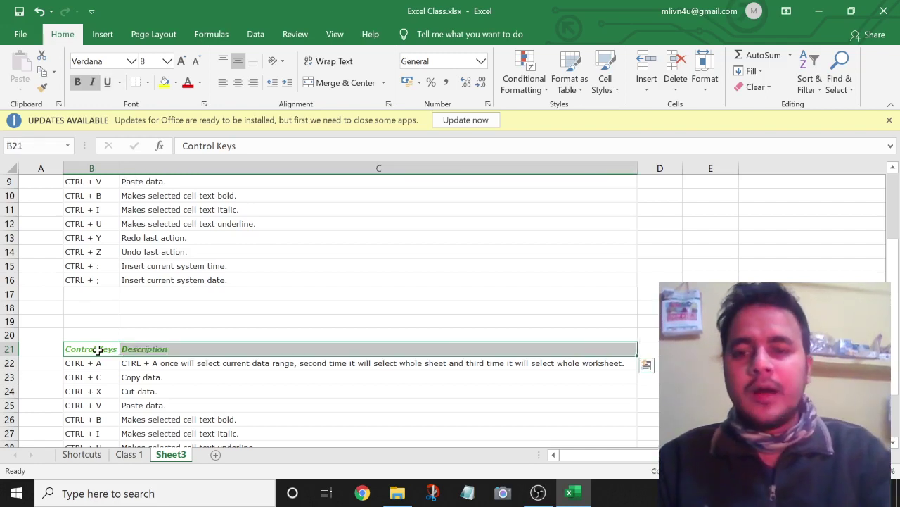
key(ctrl+i)
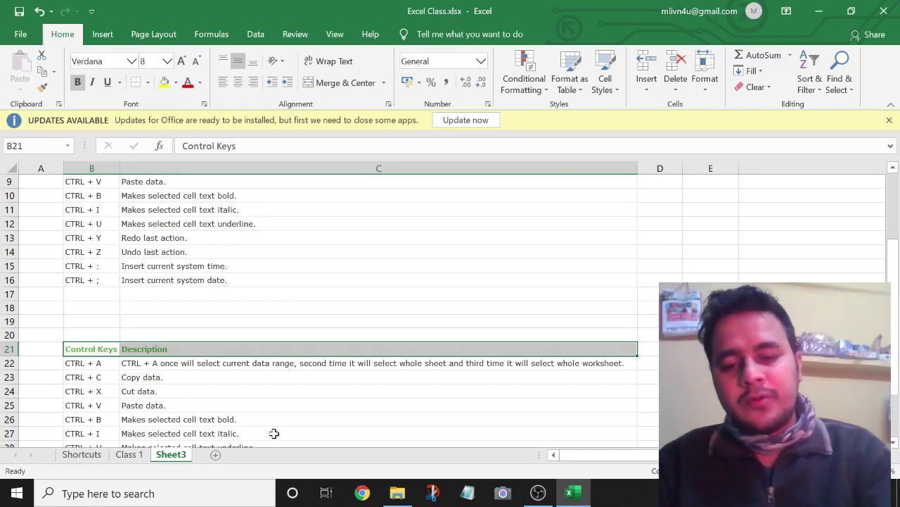
key(ctrl+b)
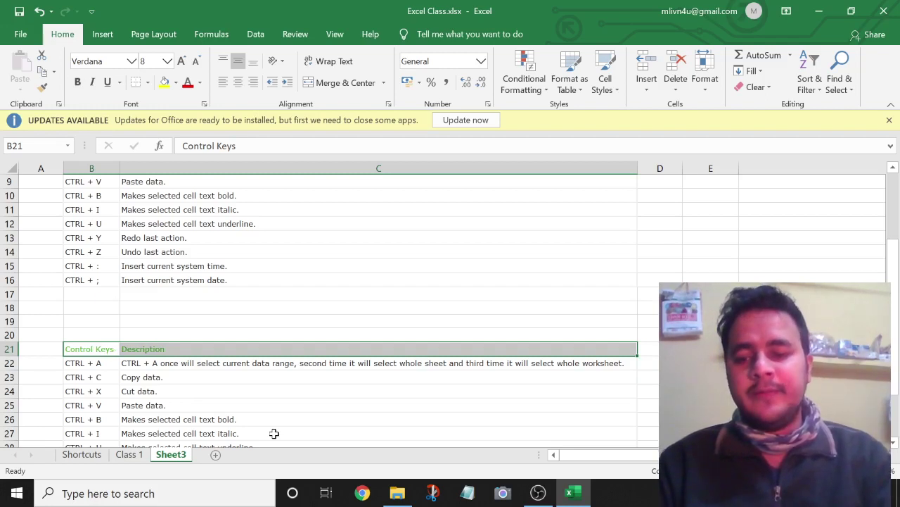
key(ctrl+b)
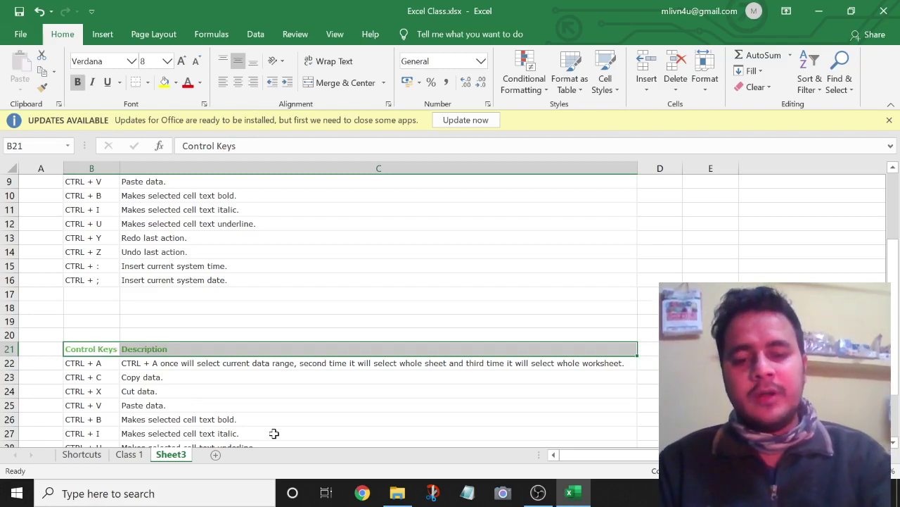
key(ctrl+i)
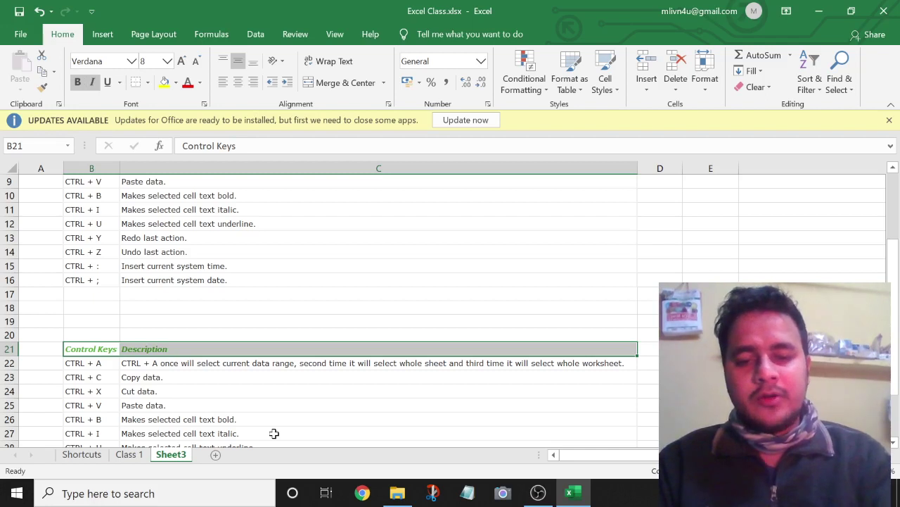
key(ctrl+u)
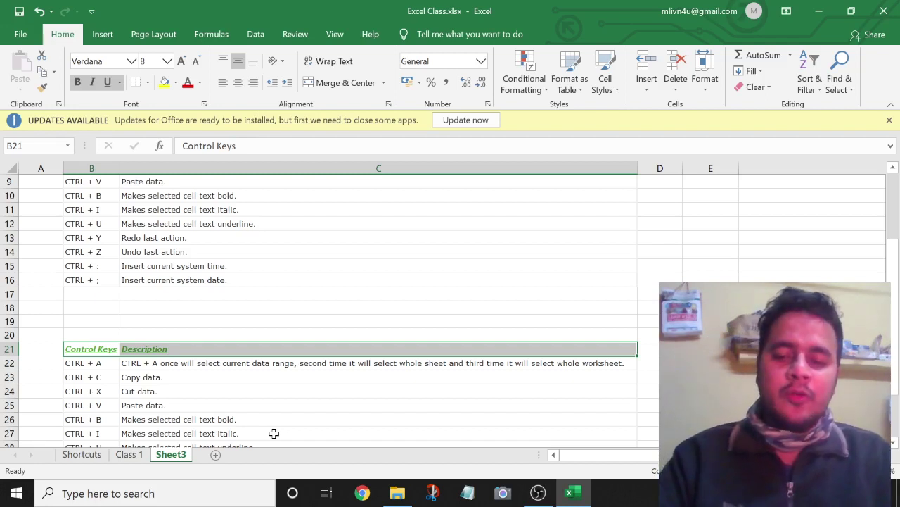
key(ctrl+b)
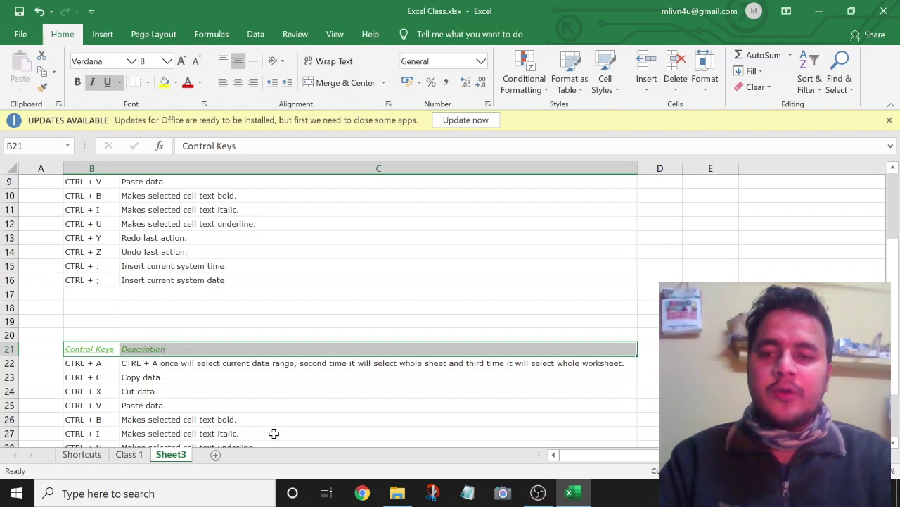
key(ctrl+b)
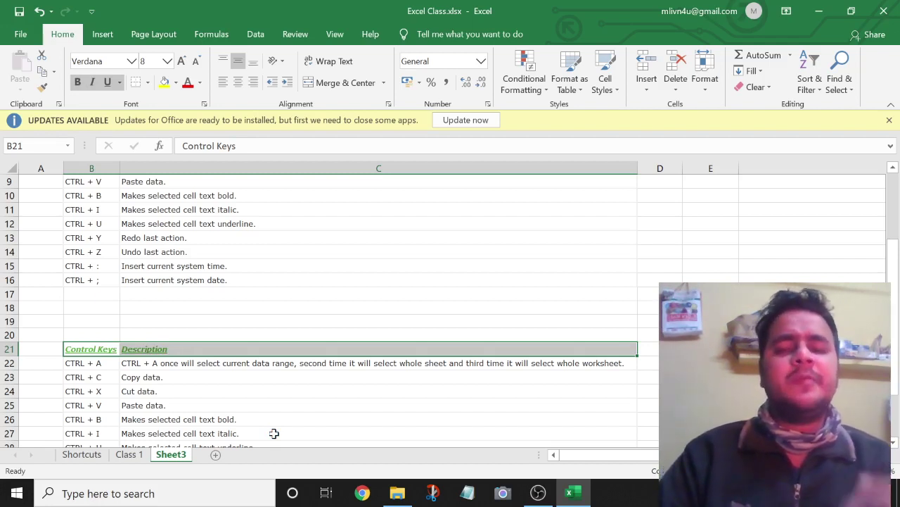
Trim C22 to 'CTRL + A once will select current data range select whole worksheet.'.
key(Right)
key(Down)
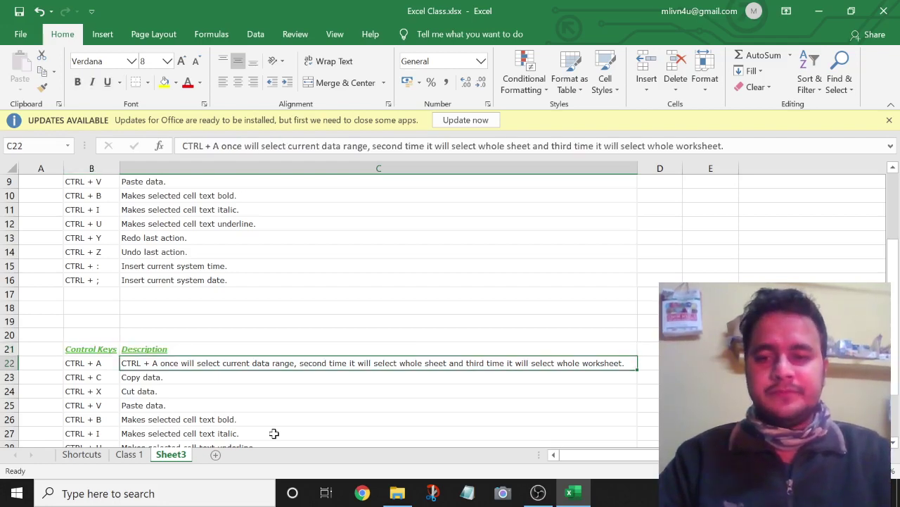
key(F2)
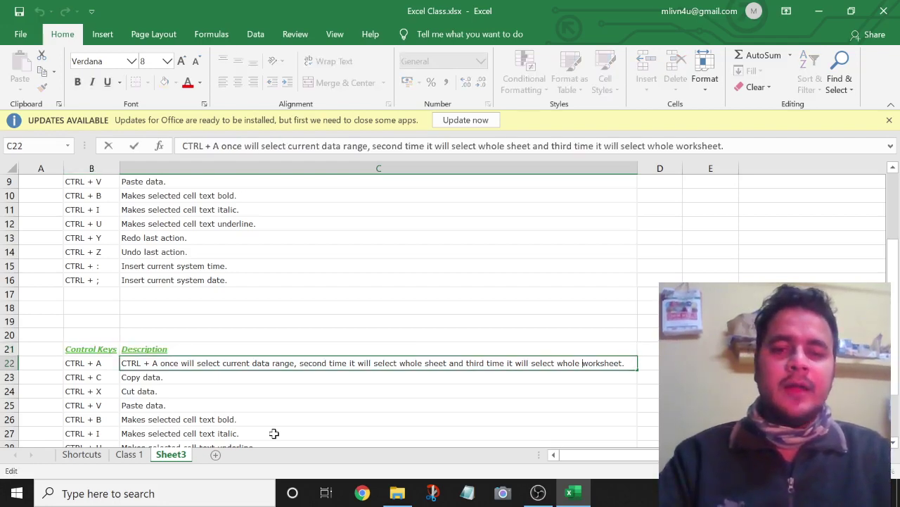
key(ctrl+Left)
key(ctrl+shift+Left)
key(ctrl+shift+Left)
key(ctrl+shift+Left)
key(ctrl+shift+Left)
key(ctrl+shift+Left)
key(ctrl+shift+Left)
key(ctrl+shift+Left)
key(ctrl+shift+Left)
key(Delete)
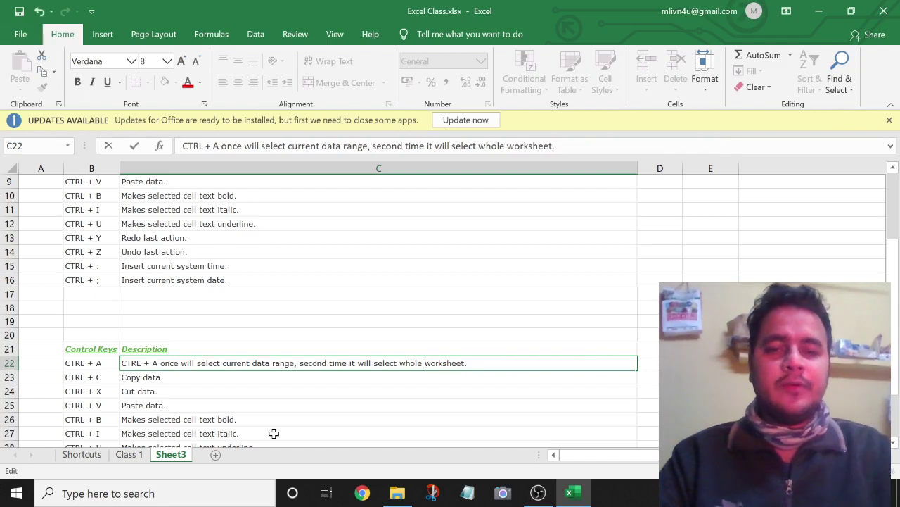
key(ctrl+shift+Left)
key(ctrl+shift+Left)
key(ctrl+shift+Left)
key(ctrl+shift+Left)
key(ctrl+shift+Left)
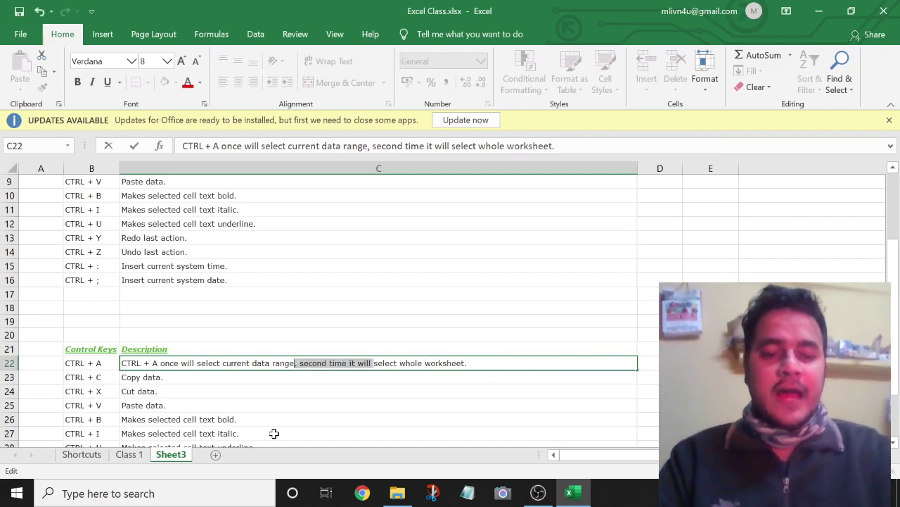
key(Delete)
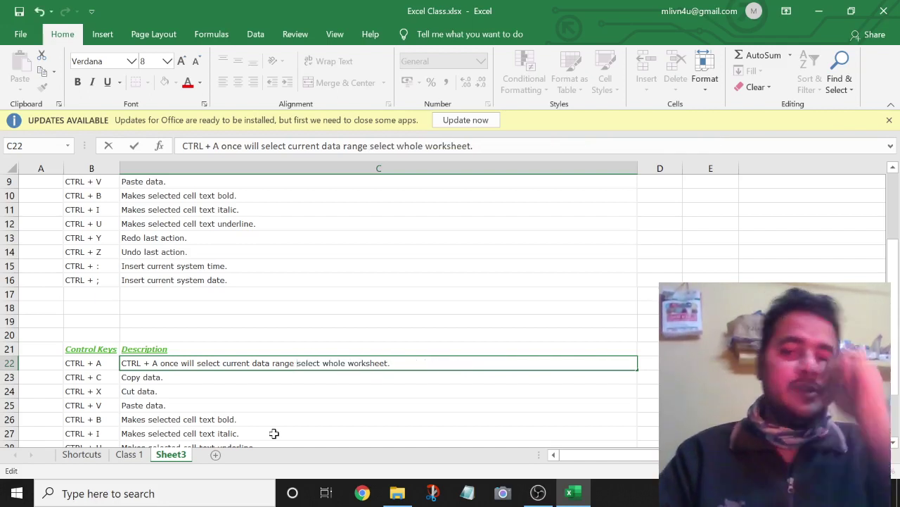
key(Return)
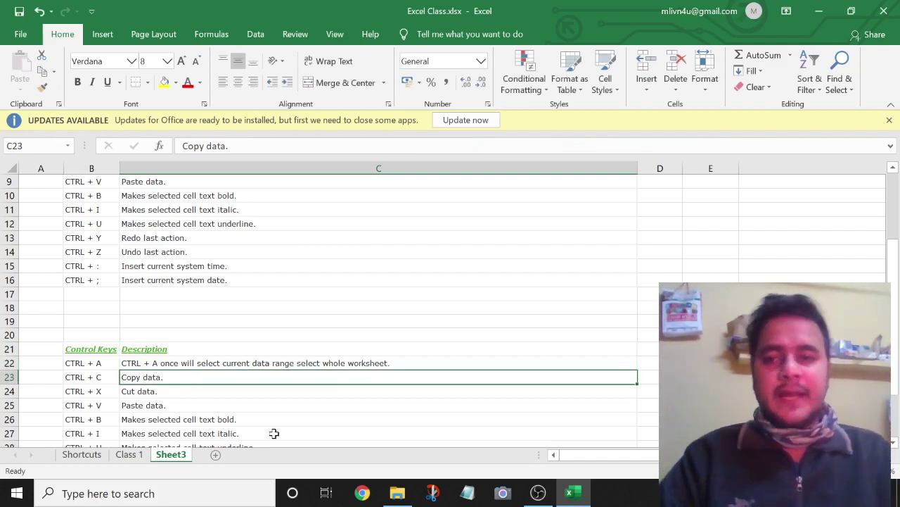
click(104, 241)
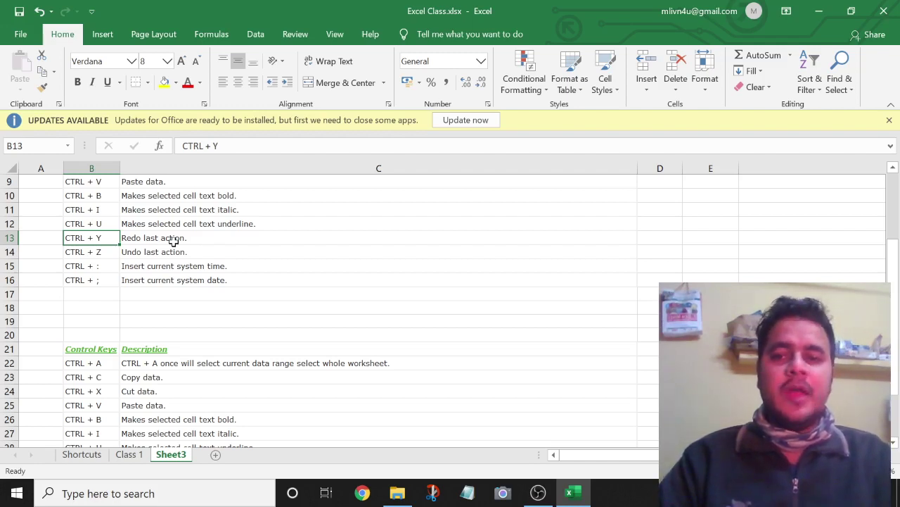
click(171, 243)
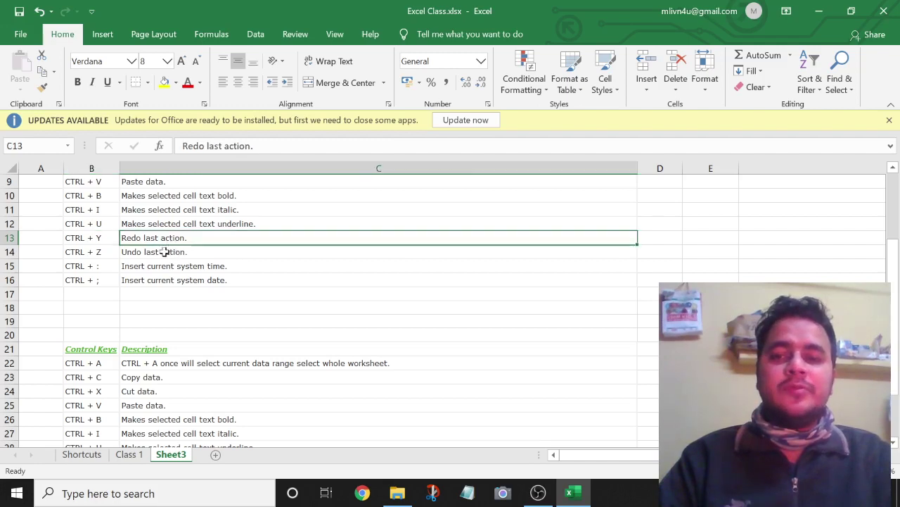
click(164, 252)
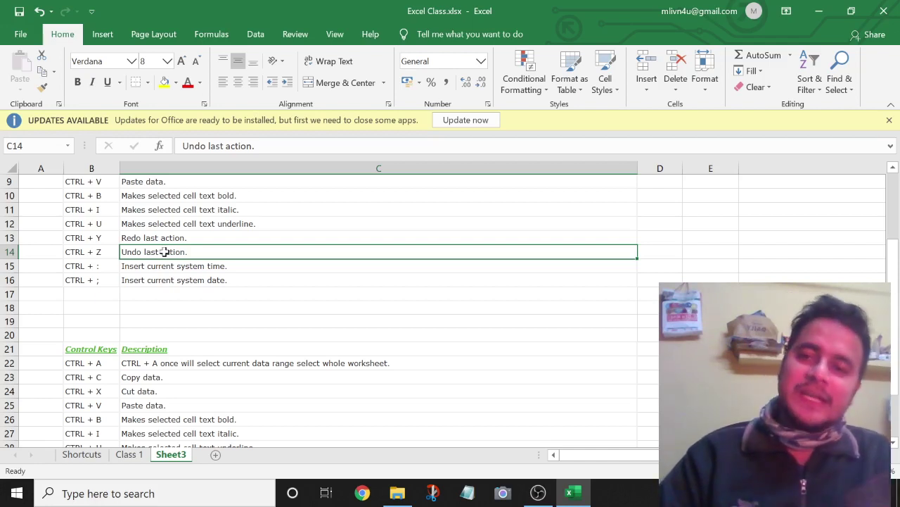
key(Down)
key(Down)
key(Down)
key(Down)
key(Down)
key(Down)
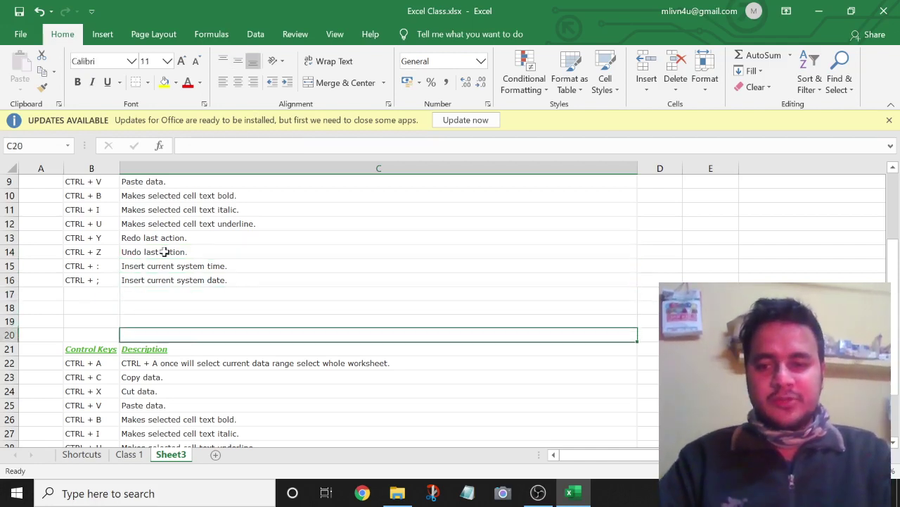
key(Down)
key(Down)
key(Down)
key(Down)
key(Down)
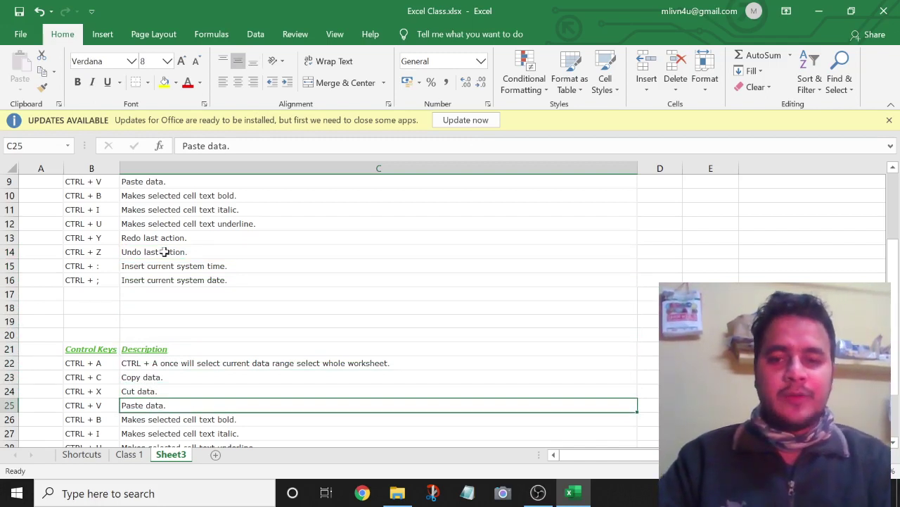
Undo and redo the shortened C22 description, then undo it again.
click(177, 339)
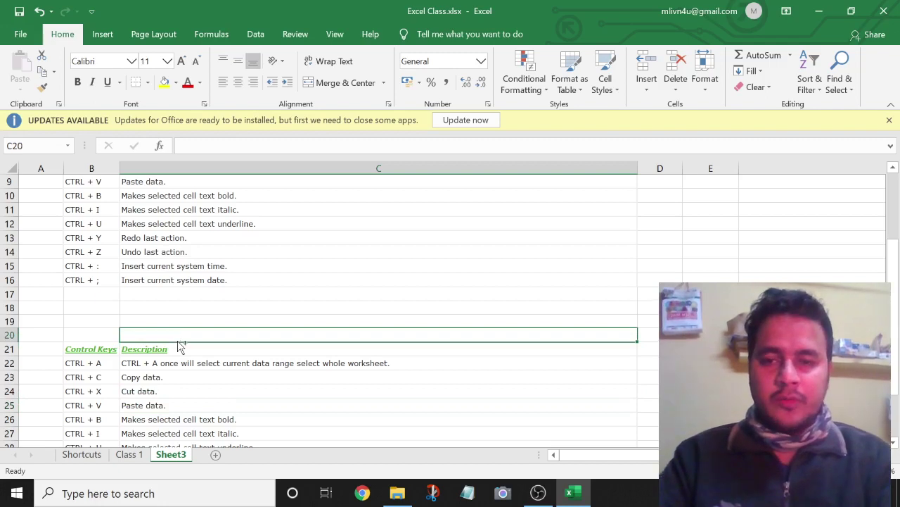
key(ctrl+z)
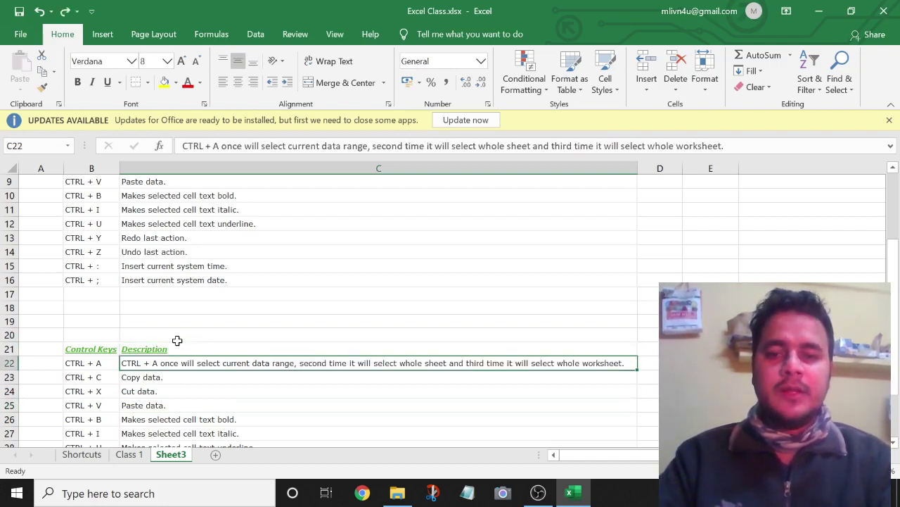
key(ctrl+y)
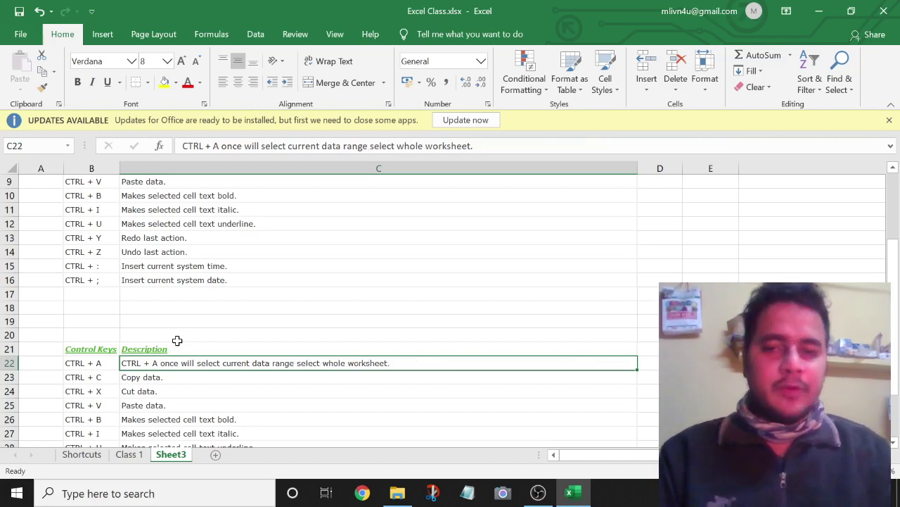
key(Down)
key(Up)
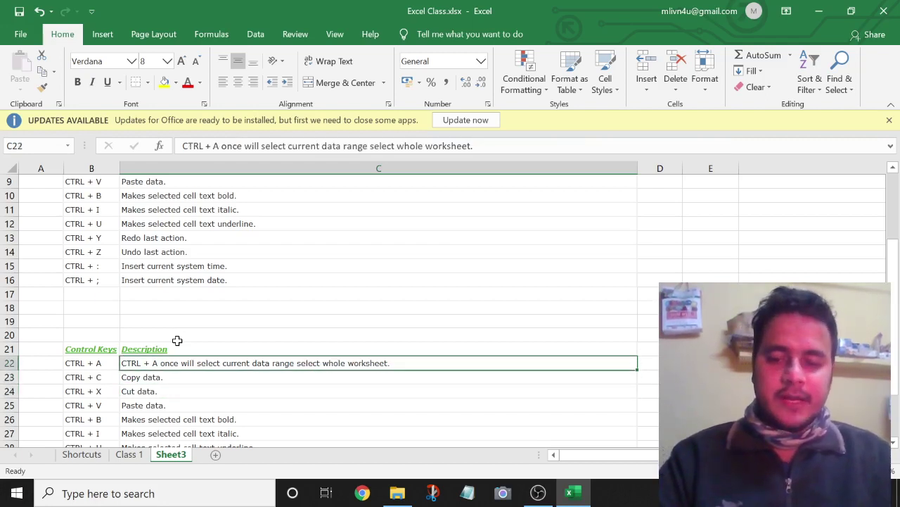
key(Down)
key(ctrl+z)
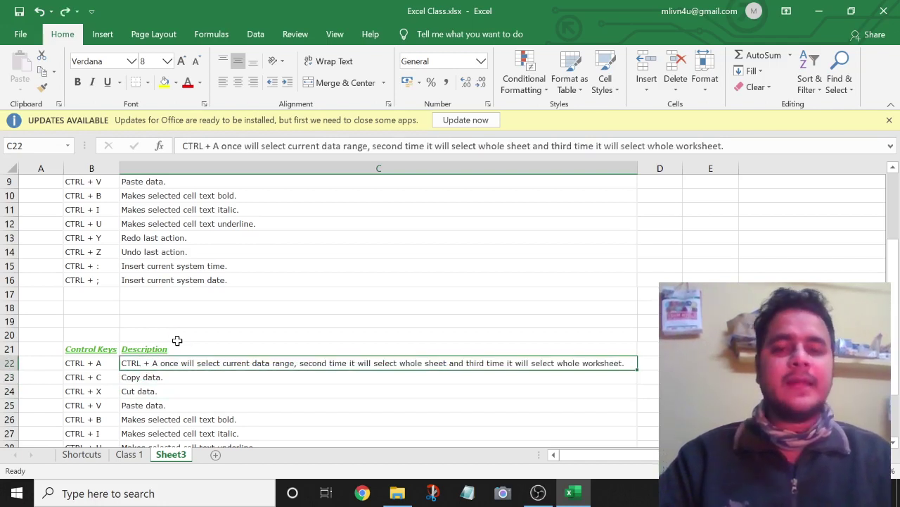
Toggle bold, underline and italic on the row 21 headers back and forth.
key(ctrl+z)
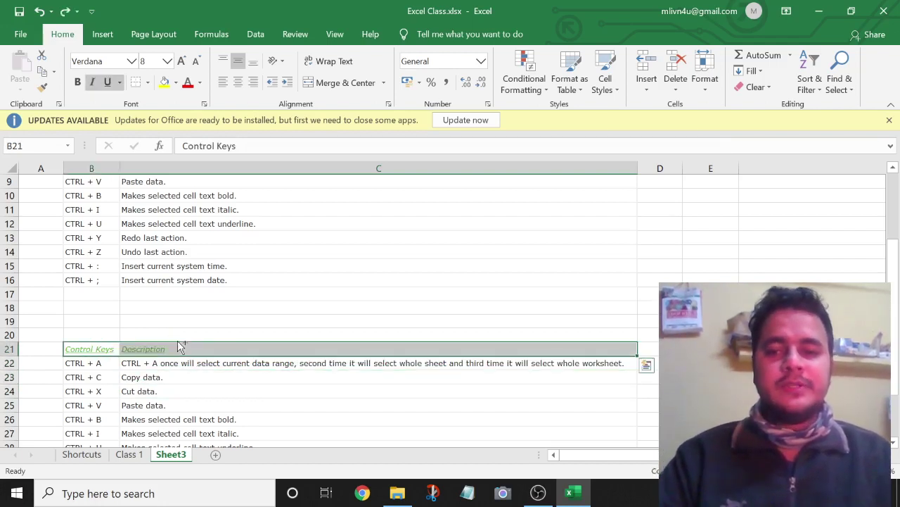
key(ctrl+b)
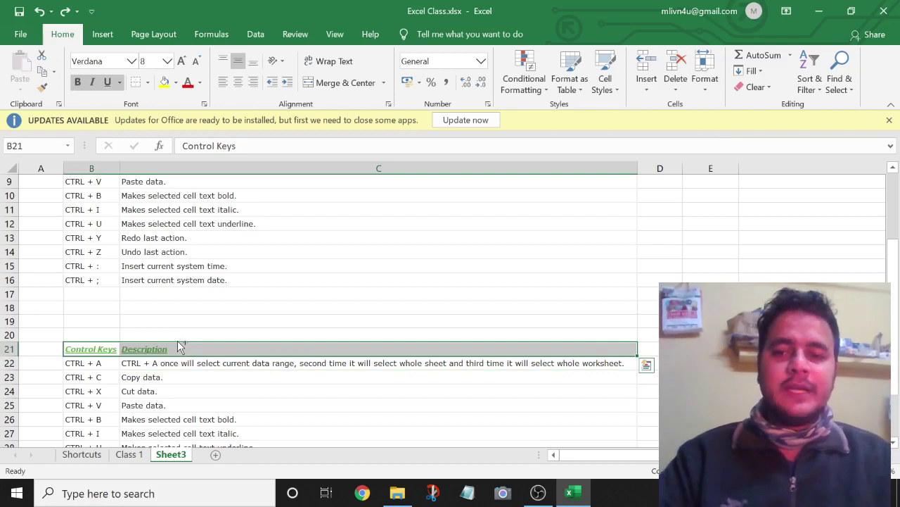
key(ctrl+u)
key(ctrl+i)
key(ctrl+b)
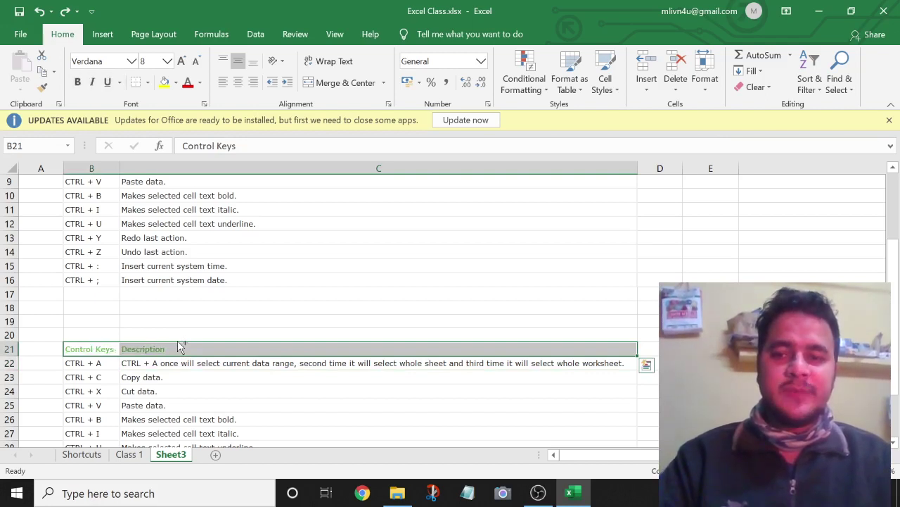
key(ctrl+b)
key(ctrl+u)
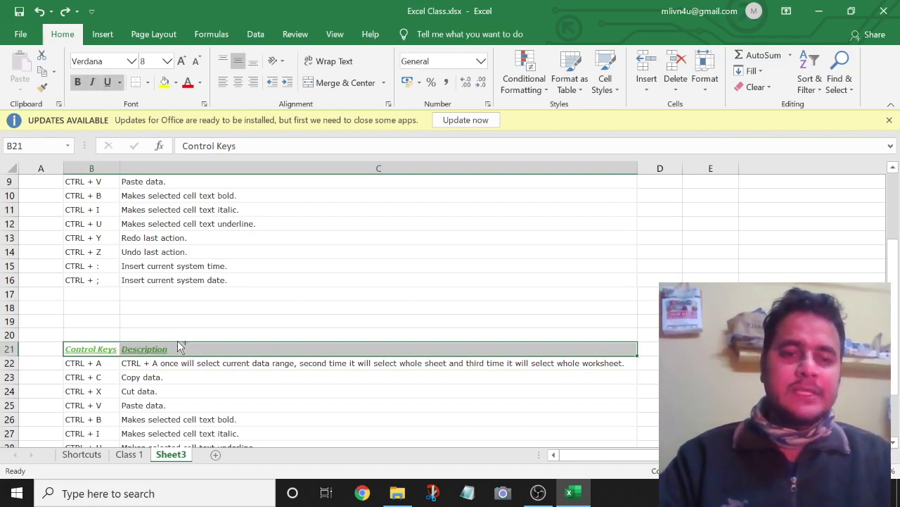
key(ctrl+u)
key(Tab)
Undo the row 21 table paste, then restore it with italic, underlined headers and shortened C22.
key(shift+Tab)
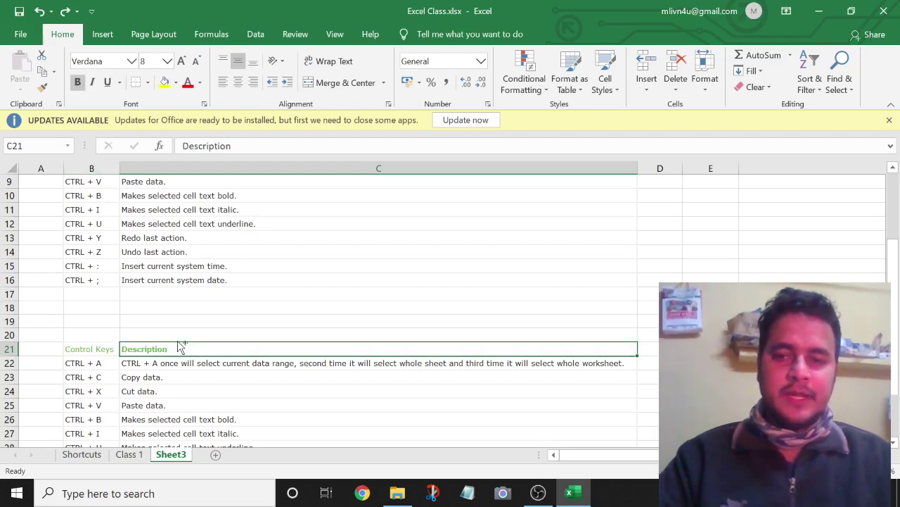
key(ctrl+a)
key(ctrl+c)
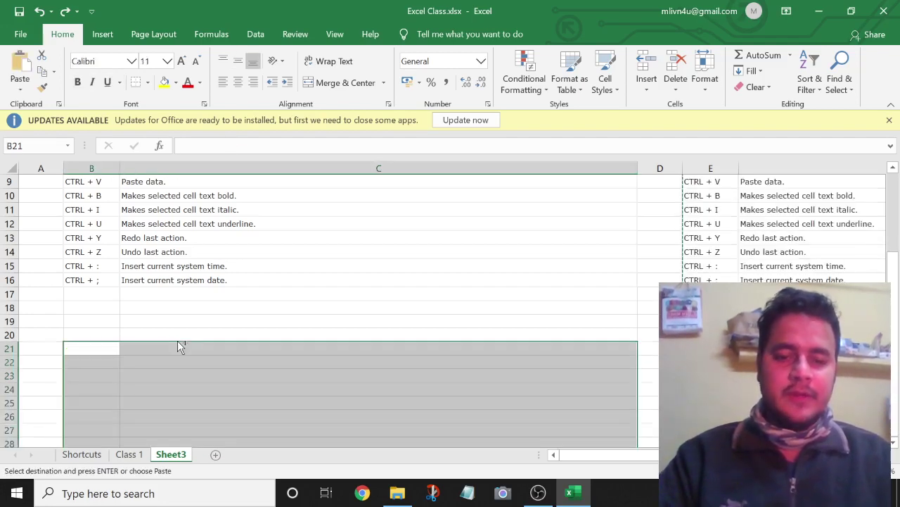
click(279, 244)
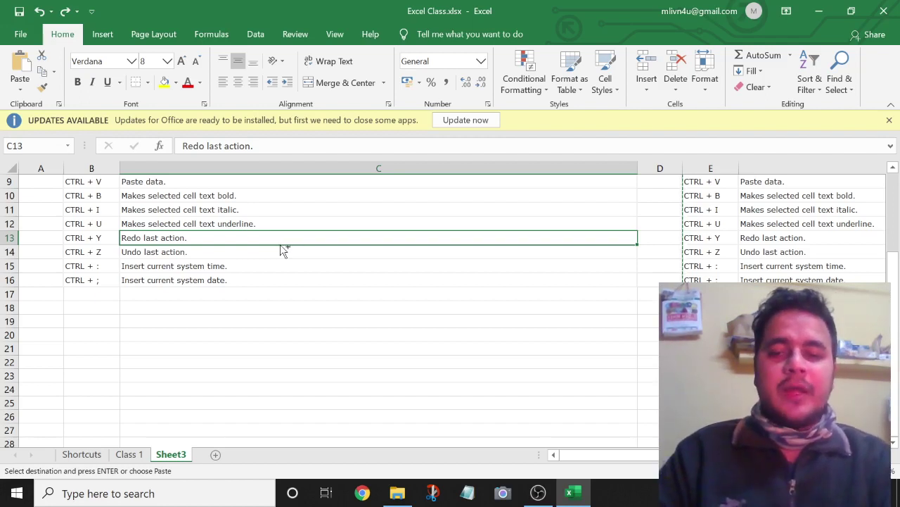
key(ctrl+z)
key(shift+Right)
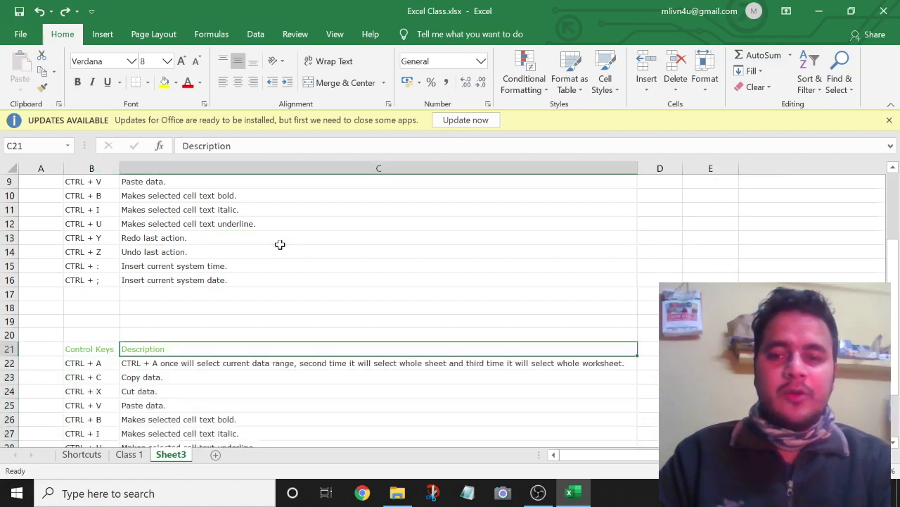
key(ctrl+i)
key(ctrl+y)
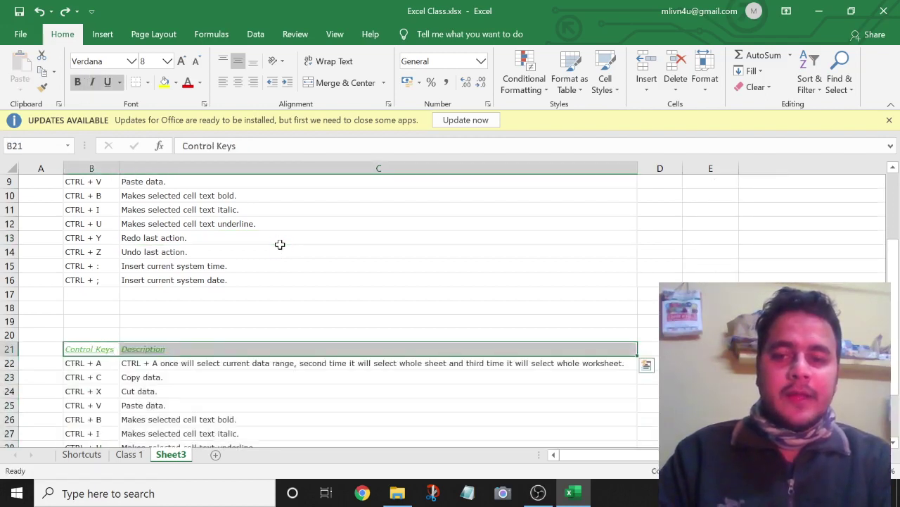
key(ctrl+y)
key(ctrl+y)
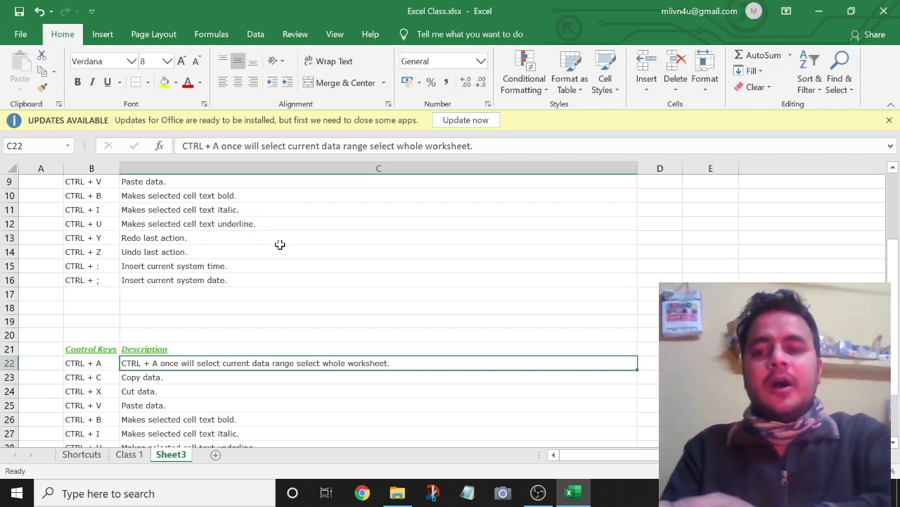
Undo everything back to before the paste again, then redo it all.
key(ctrl+z)
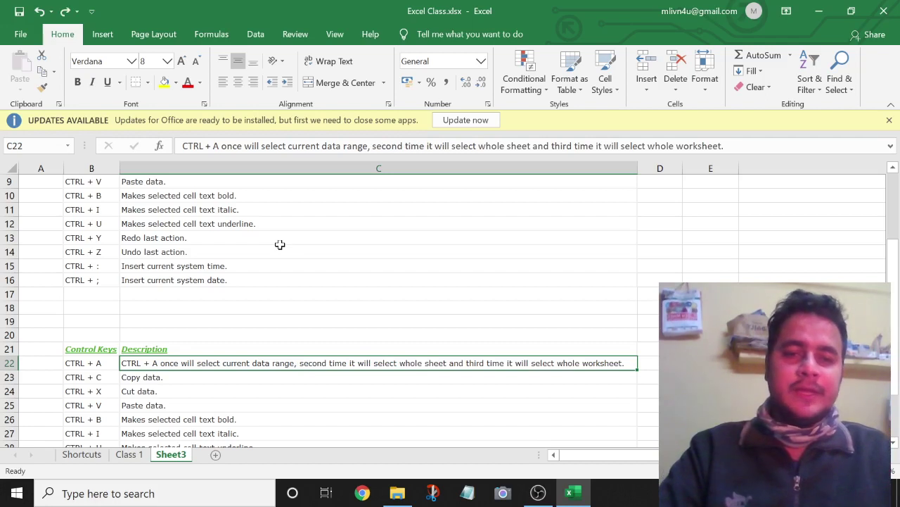
key(ctrl+z)
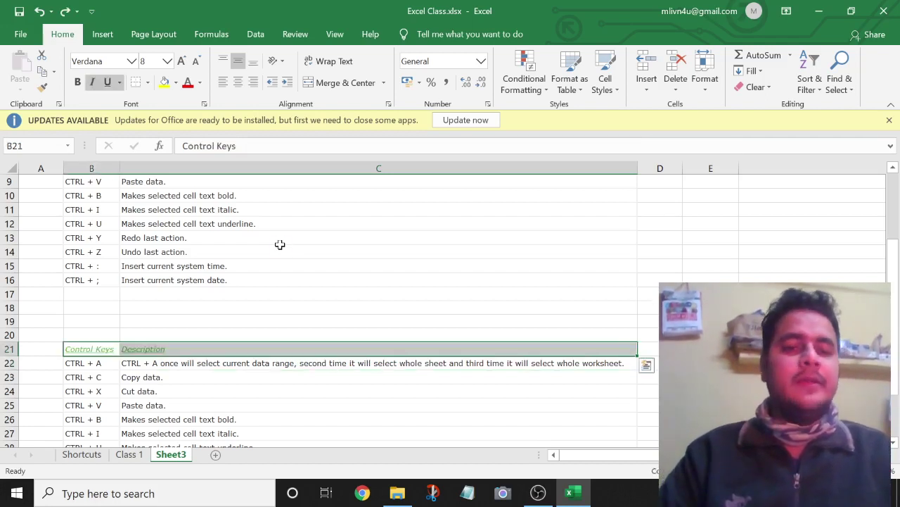
key(ctrl+y)
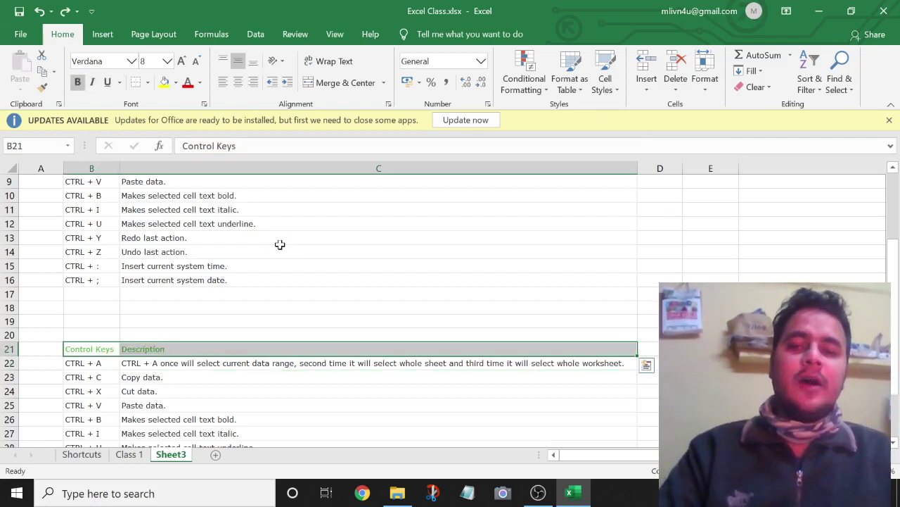
key(ctrl+z)
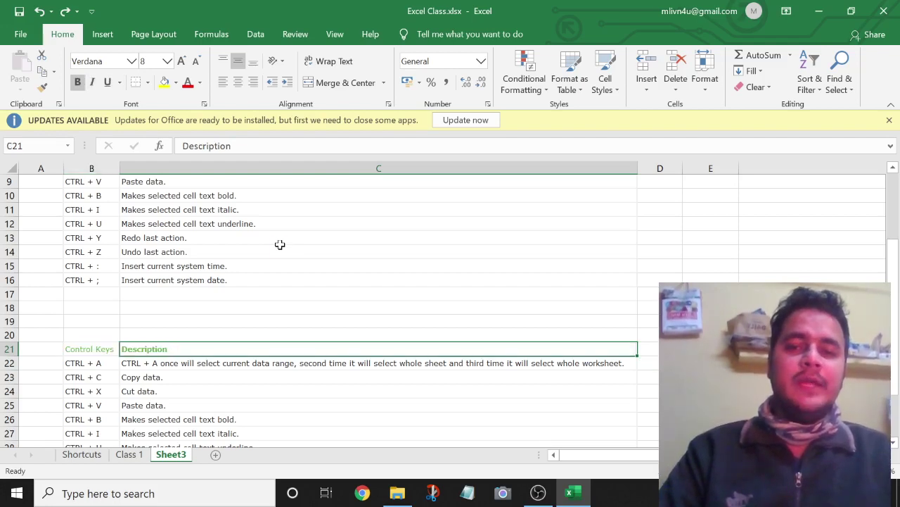
key(ctrl+z)
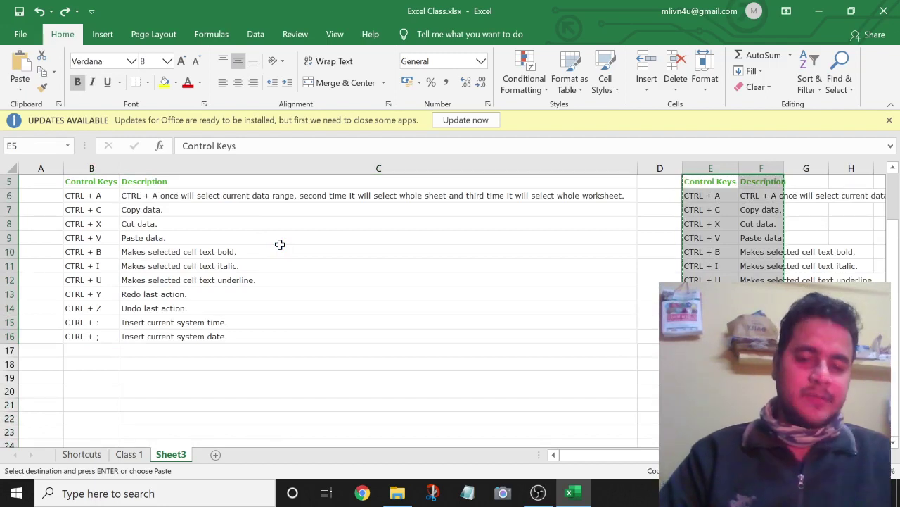
key(ctrl+y)
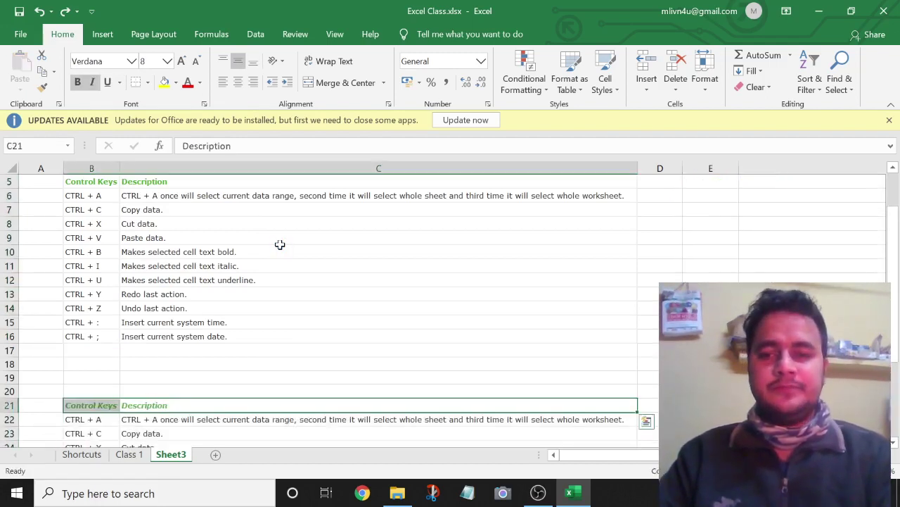
key(ctrl+y)
key(ctrl+y)
key(ctrl+y)
key(ctrl+y)
key(ctrl+y)
key(ctrl+y)
key(ctrl+y)
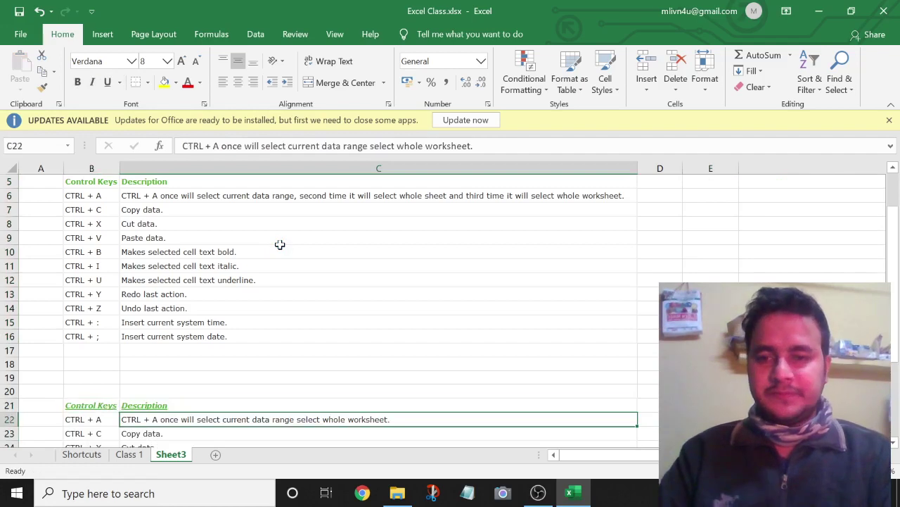
Move through the table to the CTRL + : time shortcut in B15.
key(Down)
key(Down)
key(Down)
key(Down)
key(Down)
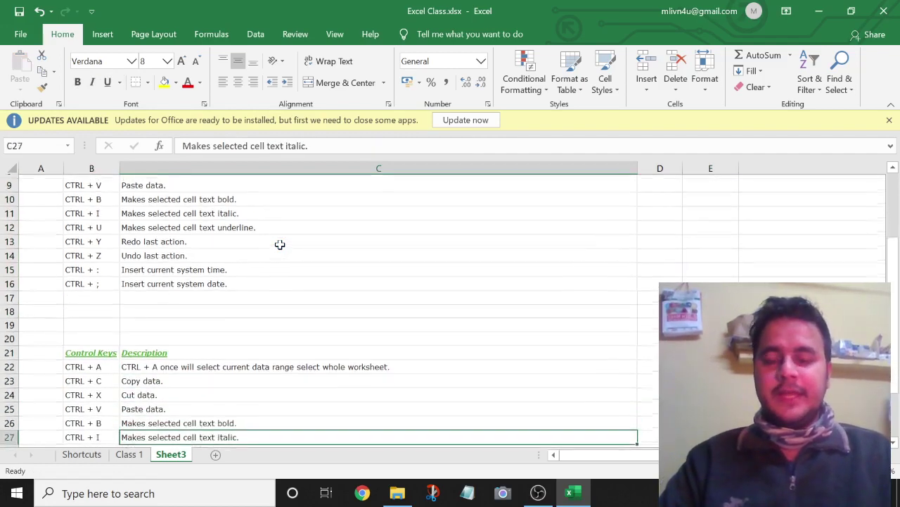
key(Up)
key(Up)
key(Up)
key(Up)
key(Up)
key(Up)
key(Up)
key(Up)
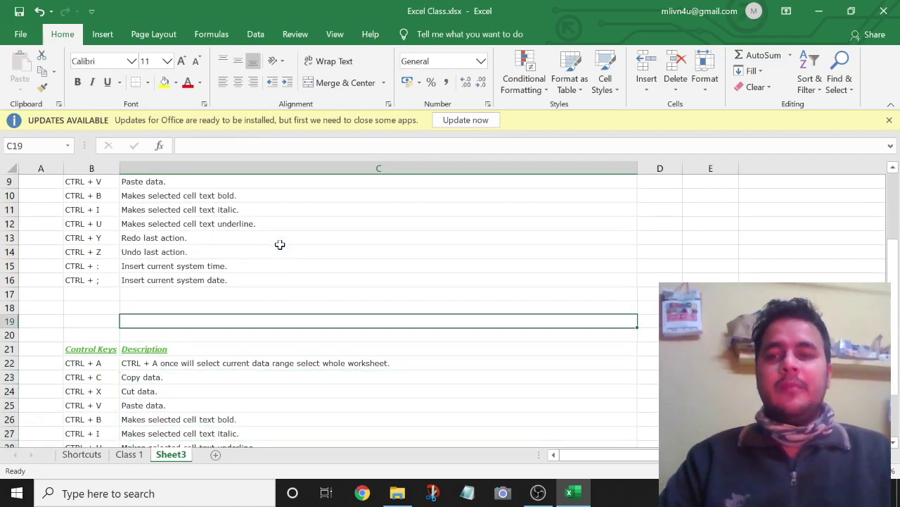
key(Up)
key(Up)
key(Up)
key(Up)
key(Left)
key(Left)
key(Right)
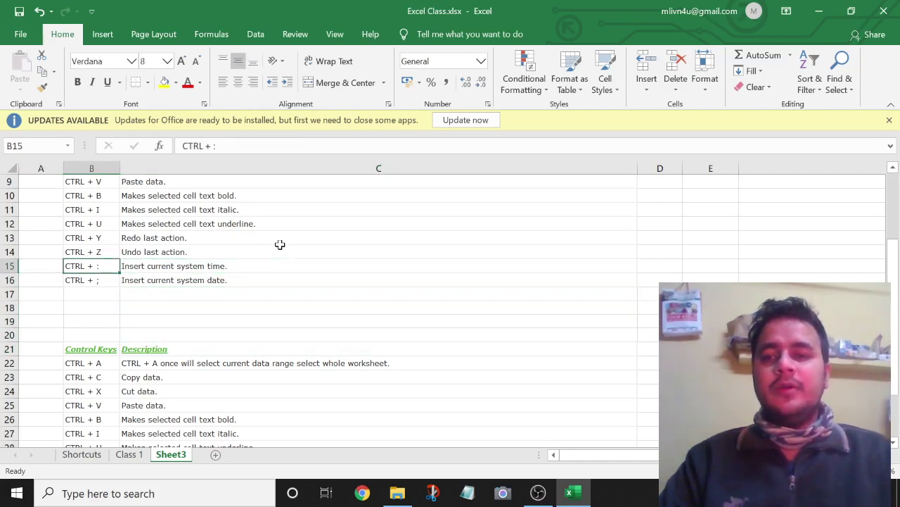
key(Right)
key(Left)
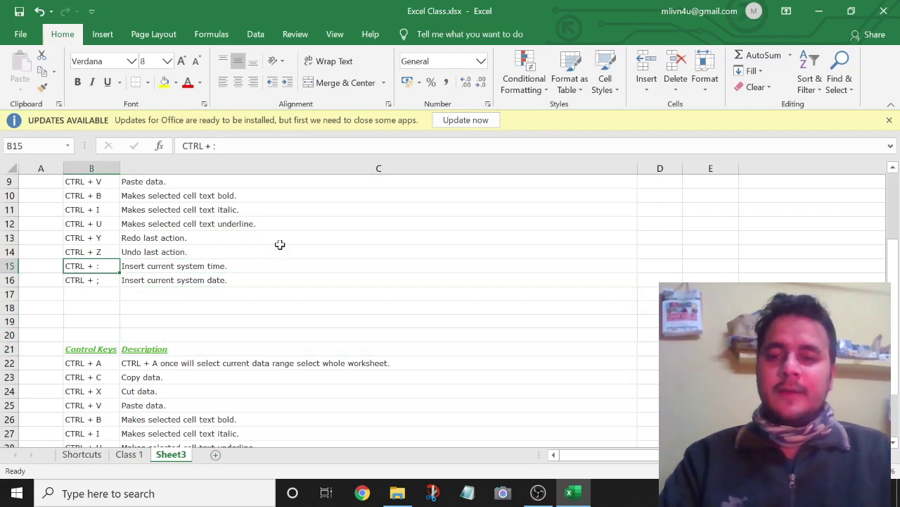
ctrl+scroll(279, 244, down, 1)
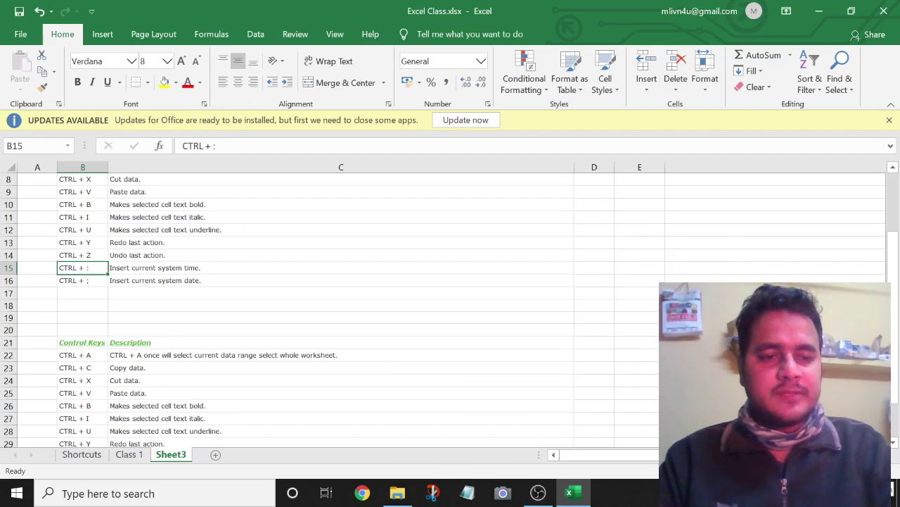
ctrl+scroll(621, 350, up, 1)
ctrl+scroll(622, 350, up, 1)
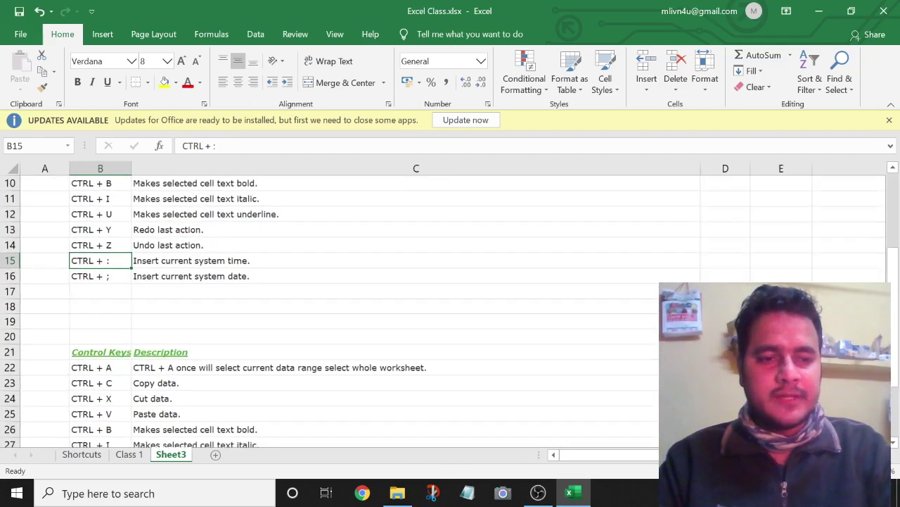
ctrl+scroll(621, 350, up, 1)
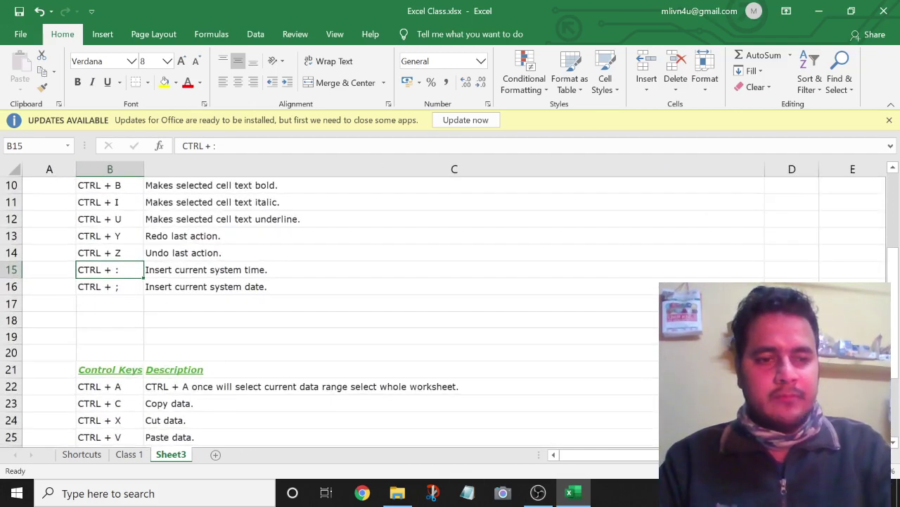
ctrl+scroll(622, 350, up, 1)
ctrl+scroll(621, 350, up, 1)
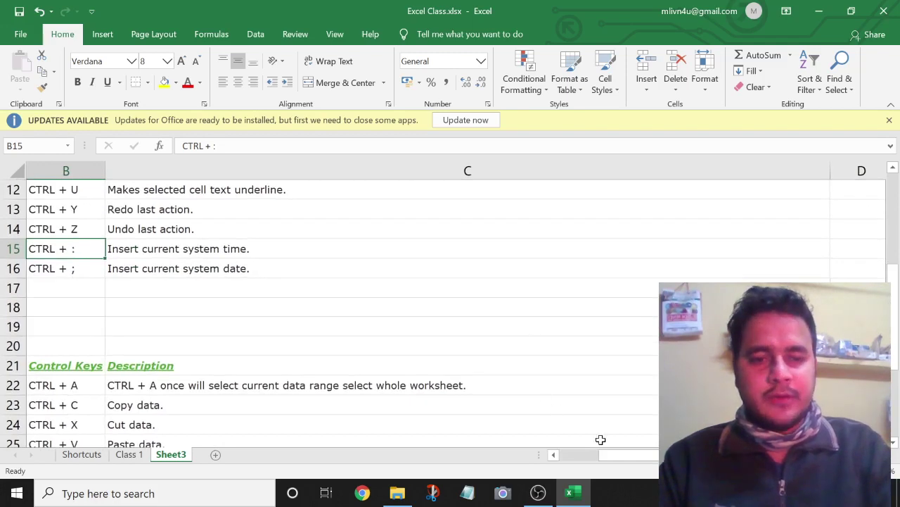
drag(611, 459, 563, 453)
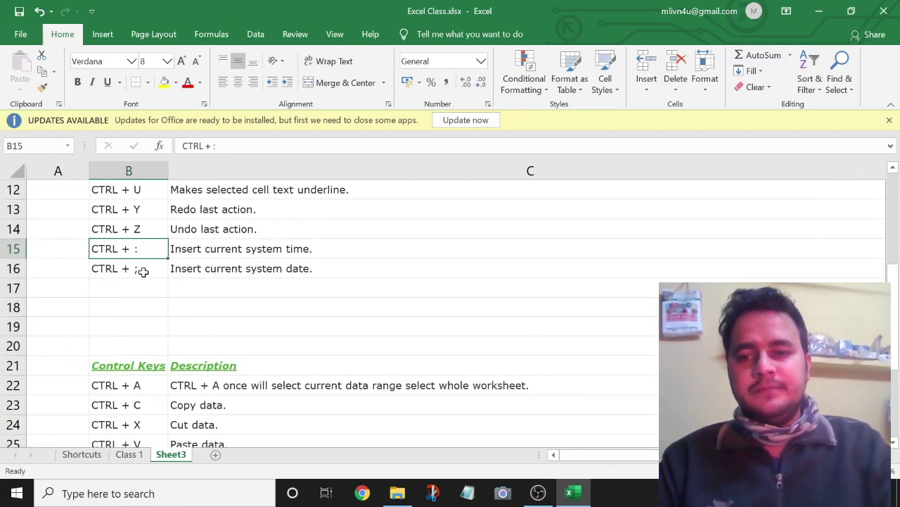
click(142, 272)
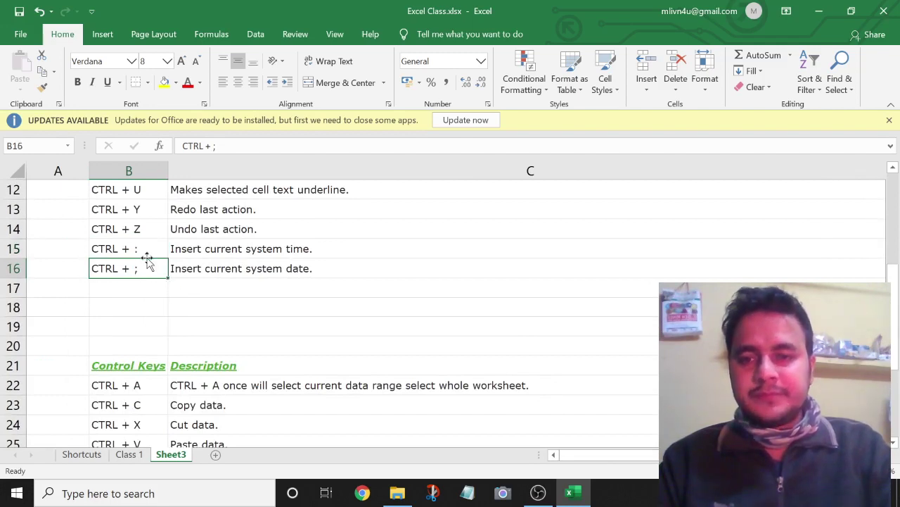
click(147, 254)
click(146, 268)
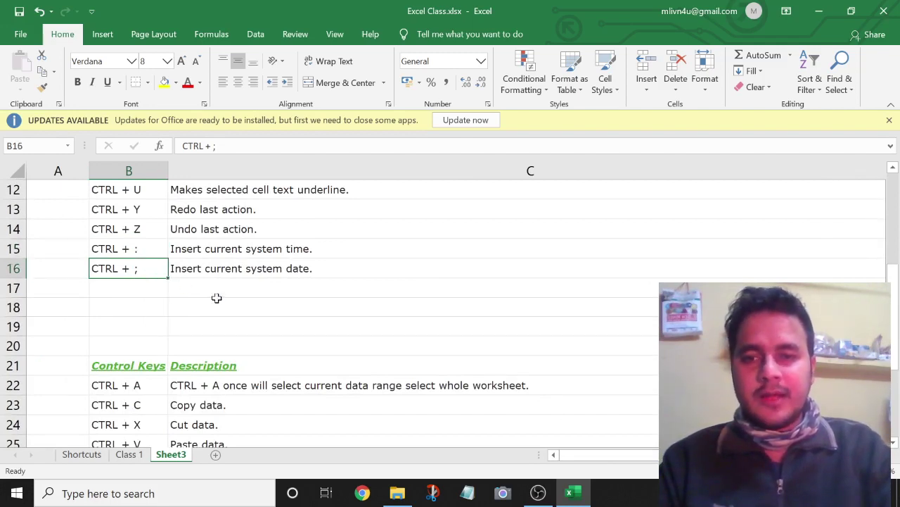
click(294, 287)
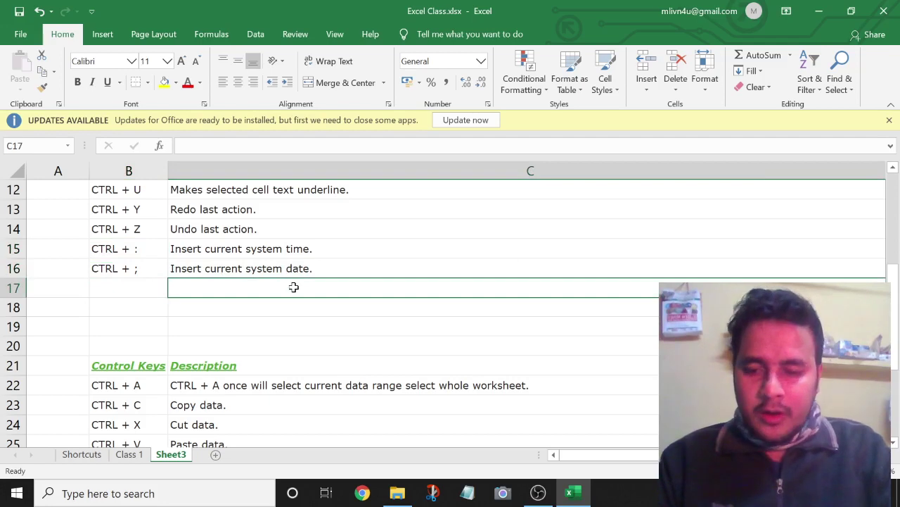
Insert today's date (03-01-2021) in C17 and the current time (23:23) in C18 using shortcuts.
key(ctrl+semicolon)
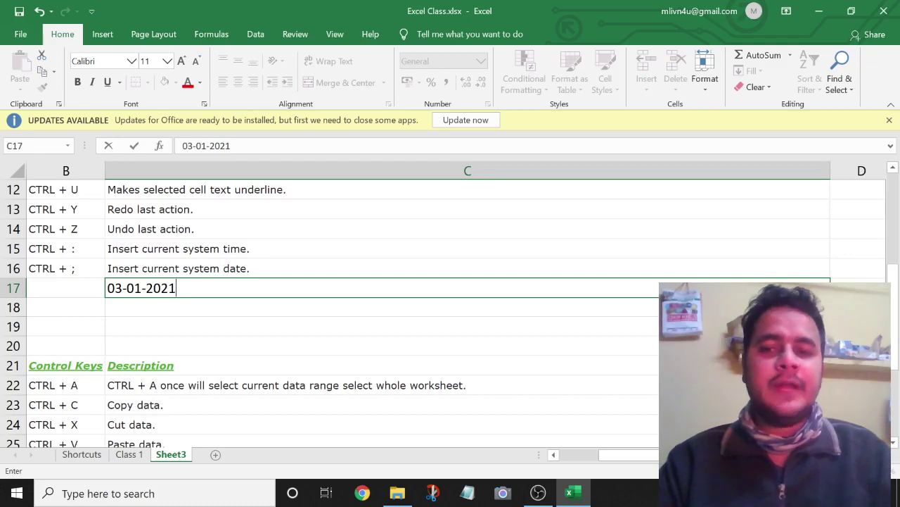
key(Return)
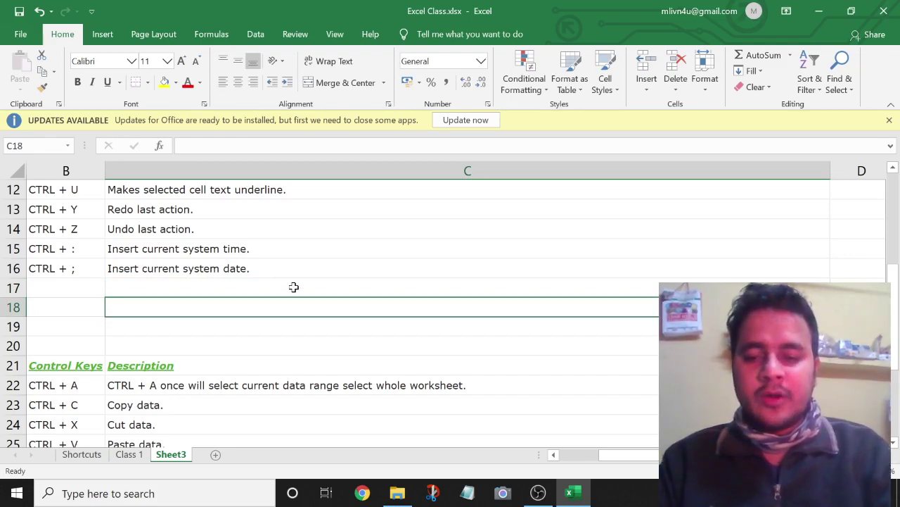
key(ctrl+shift+semicolon)
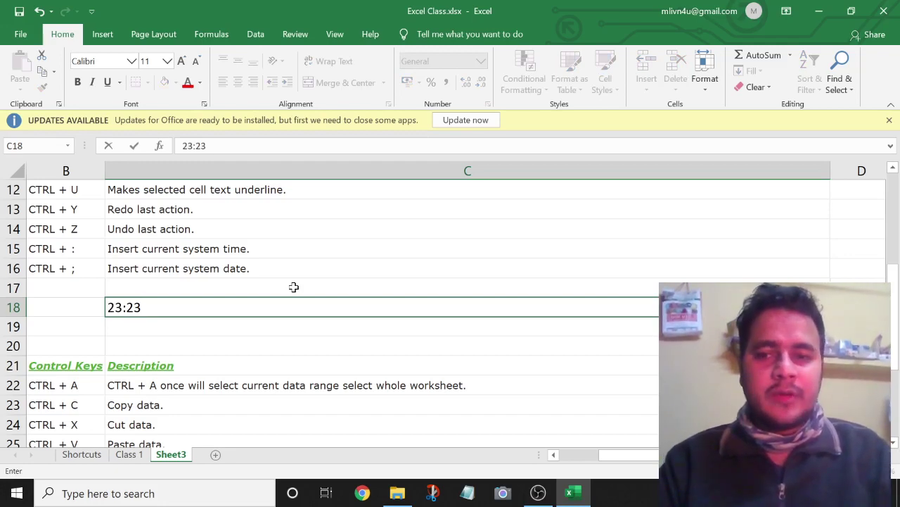
key(Return)
key(Up)
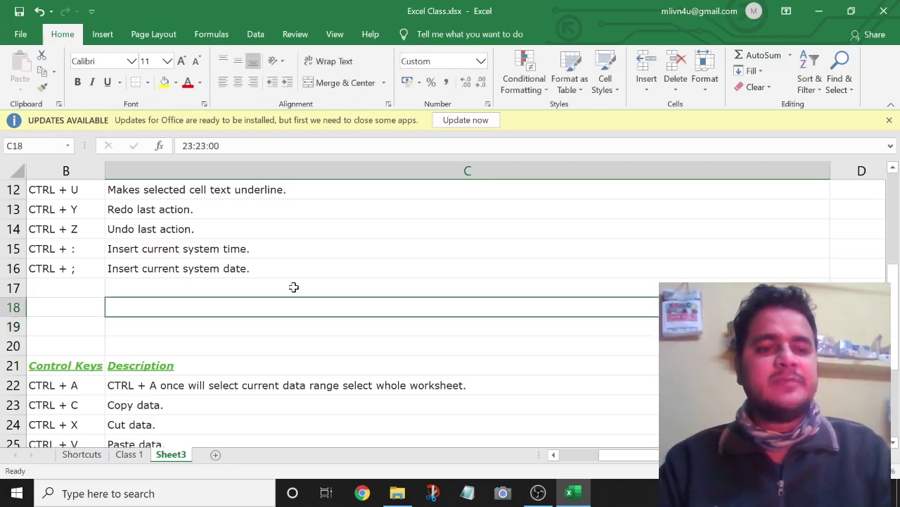
Review the column B shortcut entries CTRL + A, C, X, V and I on Sheet3.
right_click(657, 304)
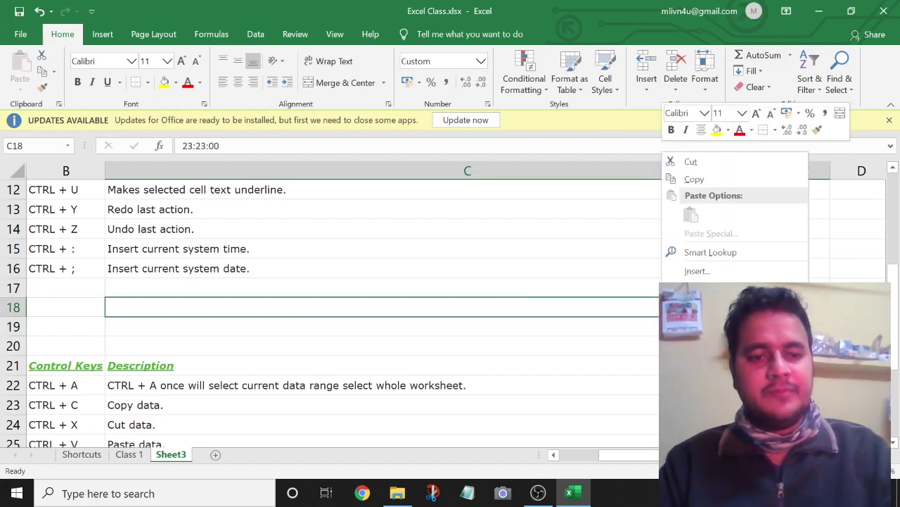
key(Escape)
key(Up)
key(shift+Down)
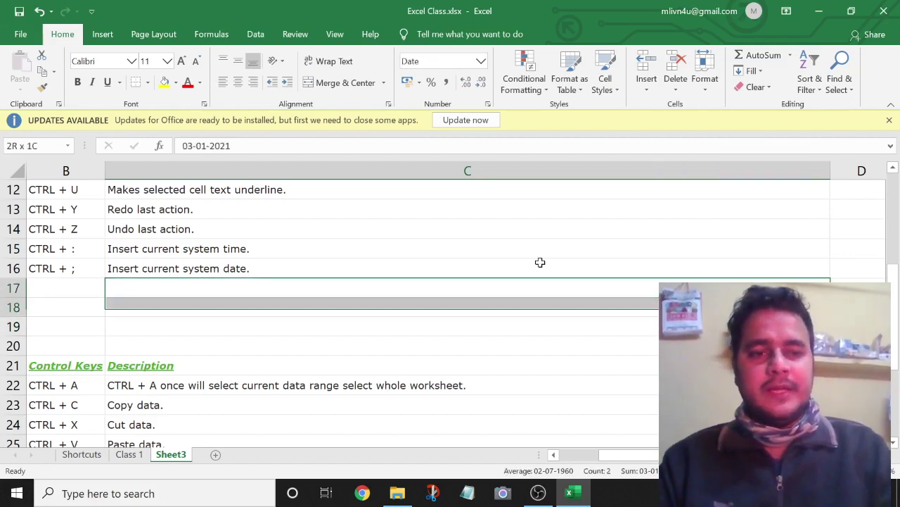
key(Home)
key(Up)
key(Up)
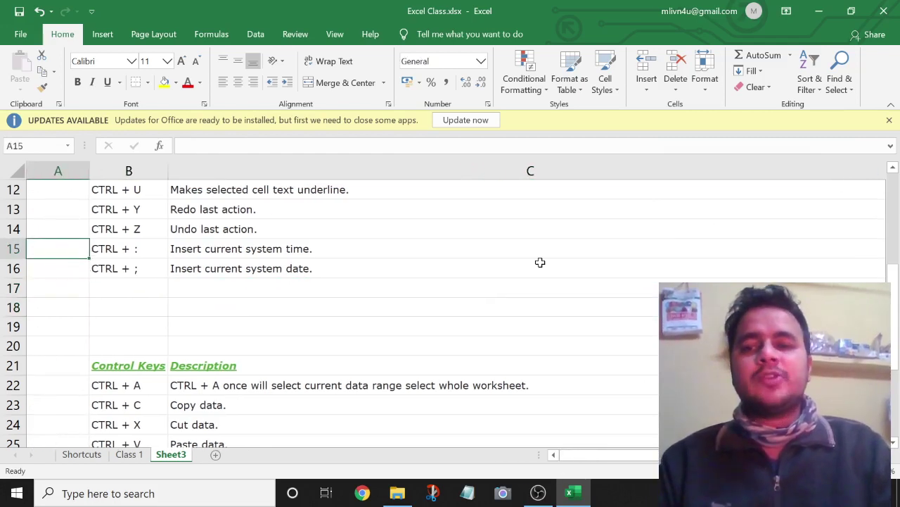
key(Up)
key(Up)
key(Up)
key(Up)
key(Up)
key(Up)
key(Right)
key(Down)
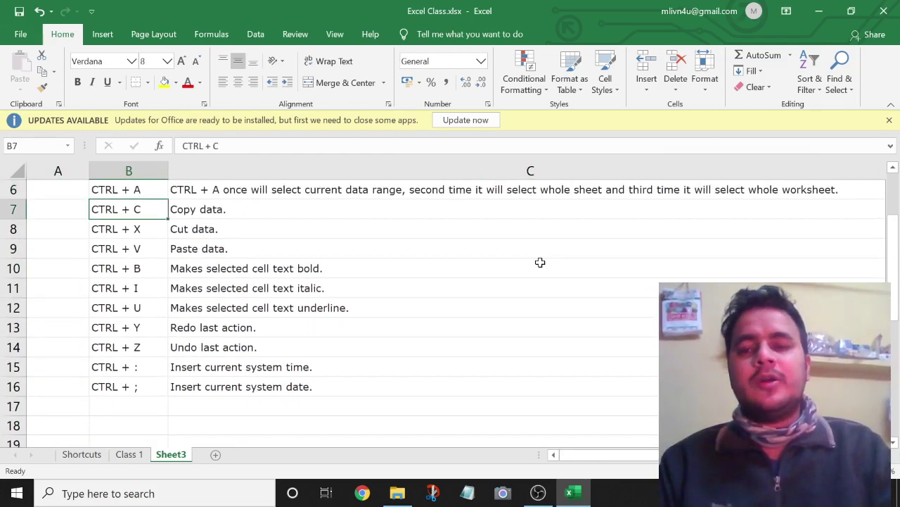
key(Up)
key(Down)
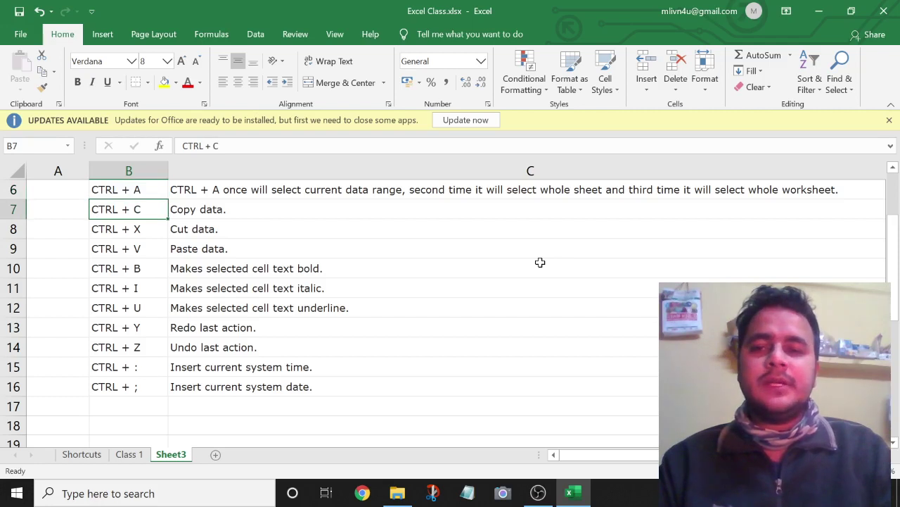
key(Up)
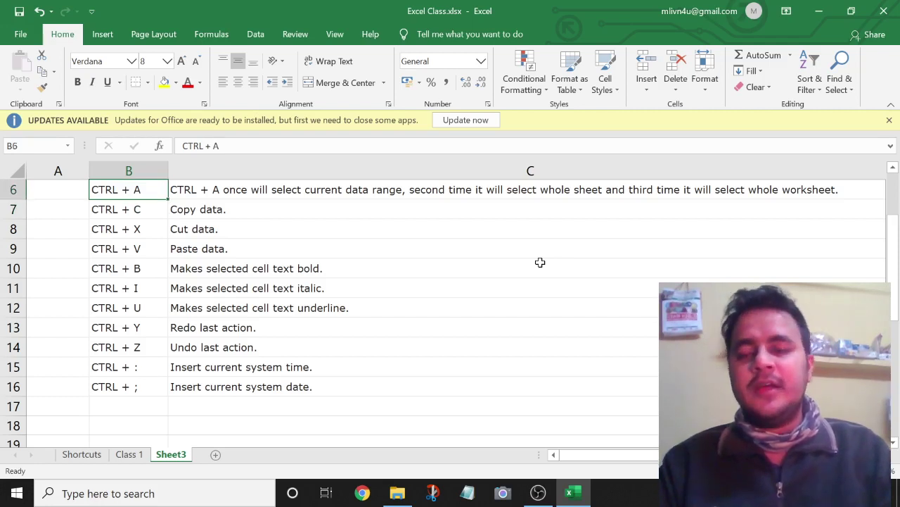
key(Down)
key(Down)
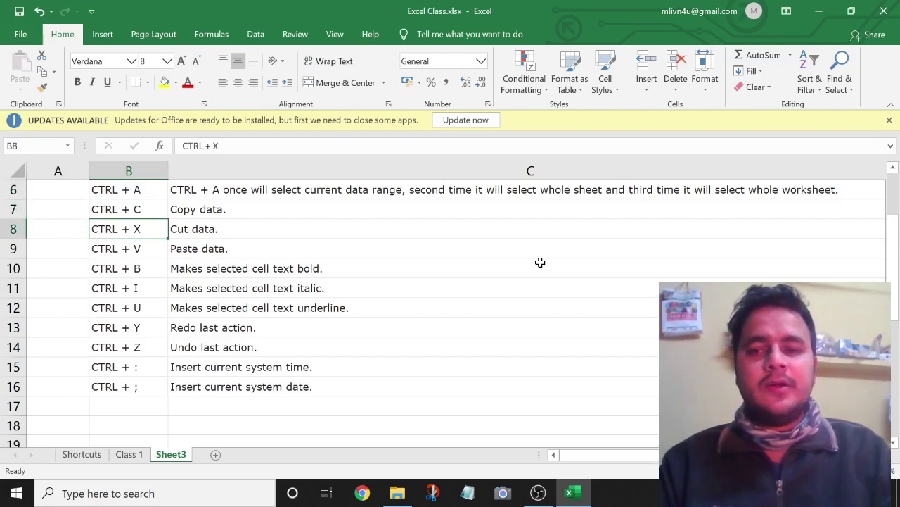
key(Down)
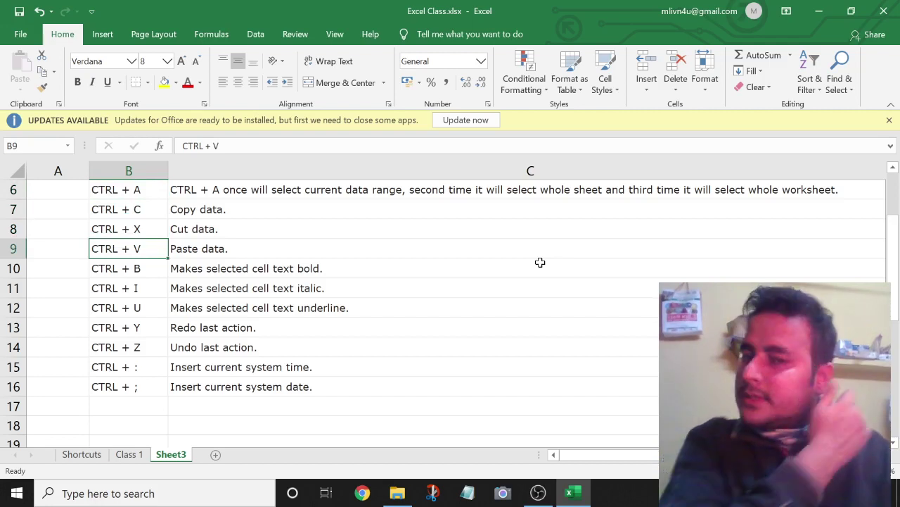
key(Down)
key(Down)
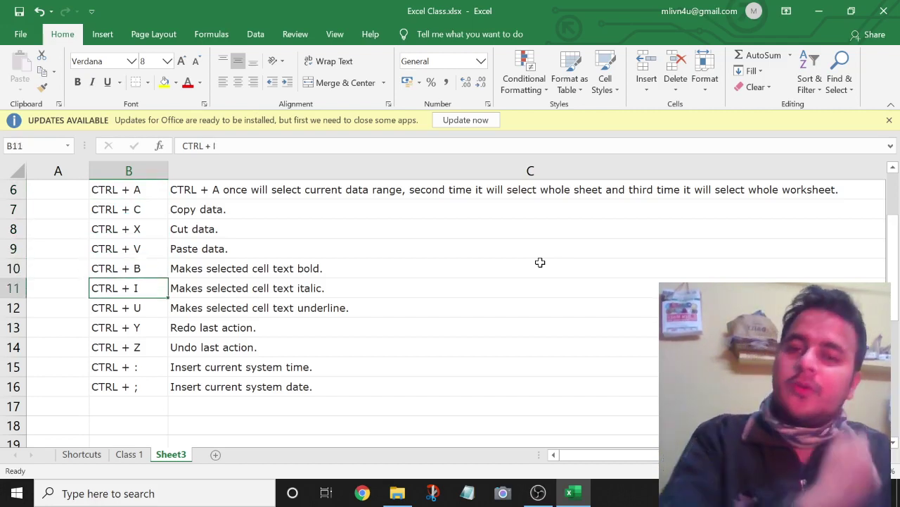
key(Down)
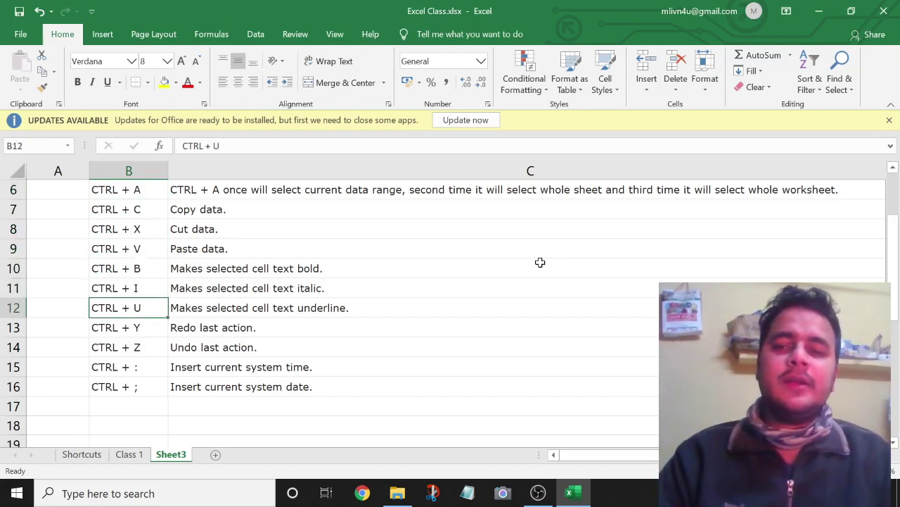
Underline C12, italicise C11 and bold C10 with Ctrl+U, Ctrl+I and Ctrl+B.
key(Right)
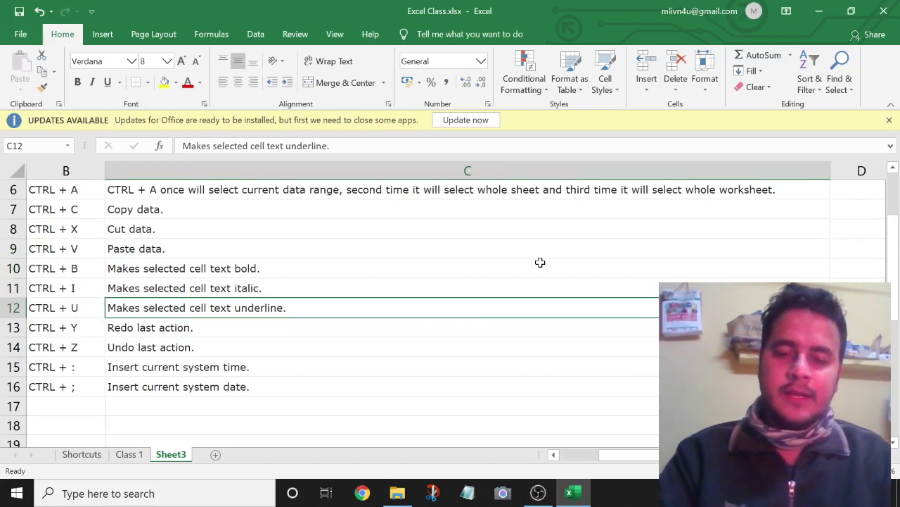
key(ctrl+u)
key(Up)
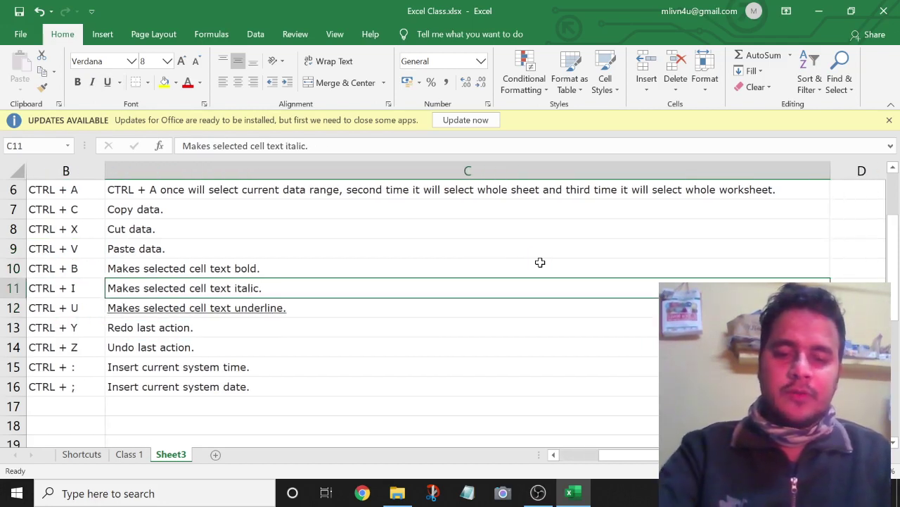
key(ctrl+i)
key(Up)
key(ctrl+b)
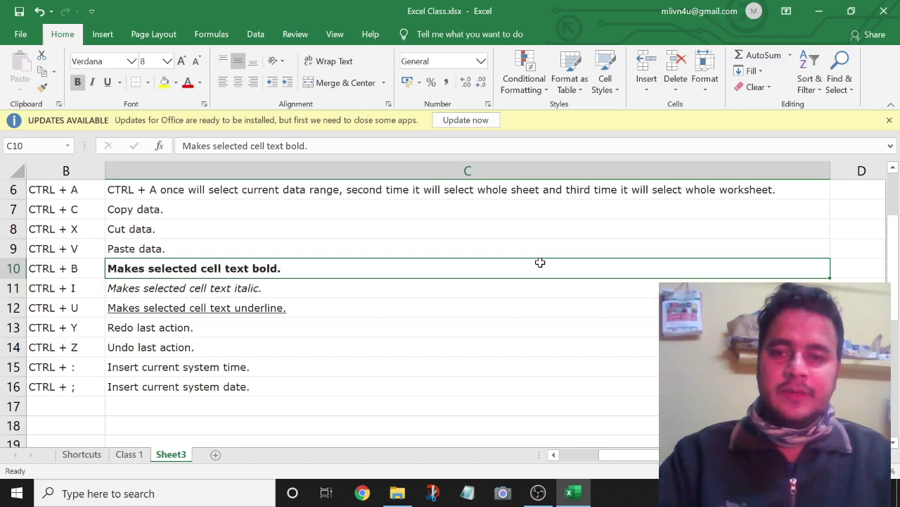
Review the redo and undo entries (CTRL + Y, CTRL + Z) in rows 13–14.
key(Down)
key(Down)
key(Down)
key(Left)
key(Right)
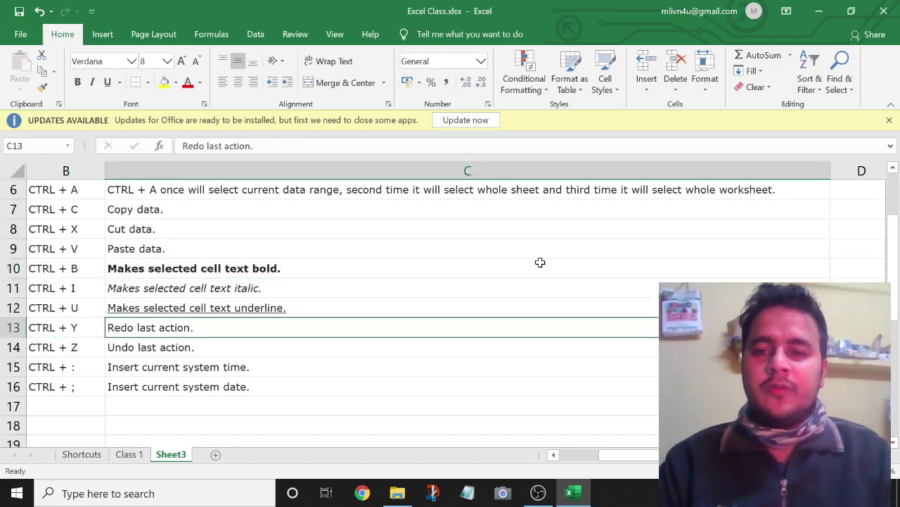
key(Left)
key(Down)
key(Right)
key(Left)
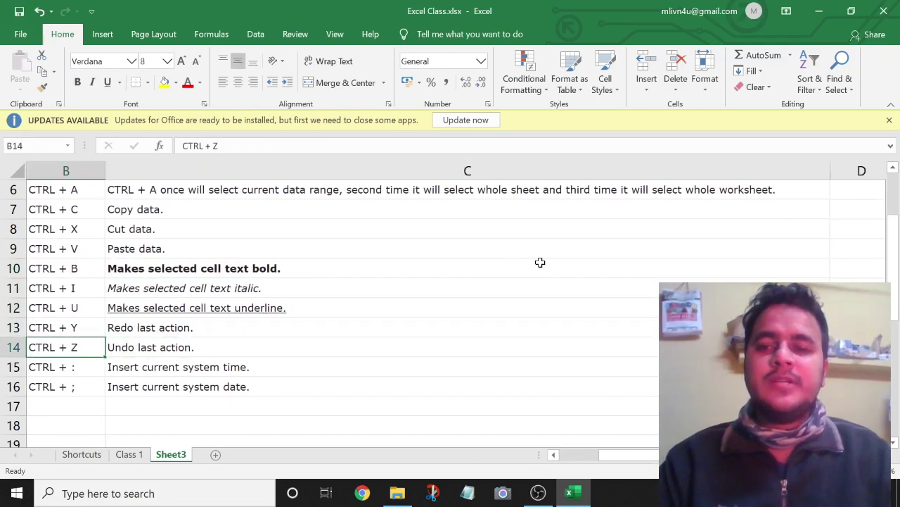
key(Left)
key(Right)
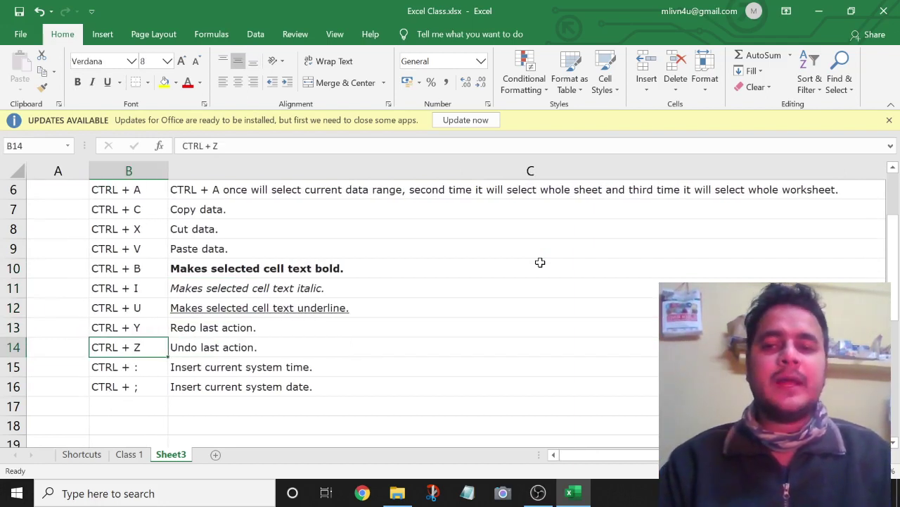
key(Up)
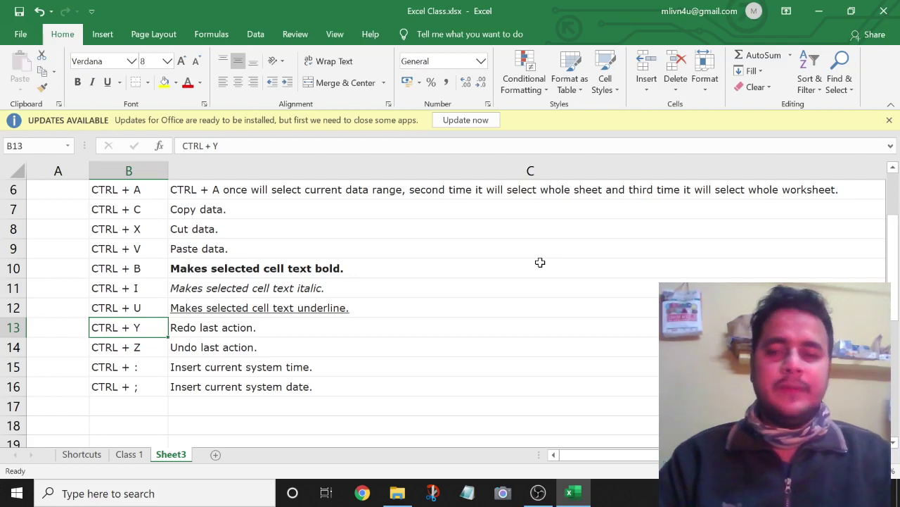
Insert today's date in C17 again, then try the time shortcut in C18 and cancel it.
key(Down)
key(Down)
key(Down)
key(Up)
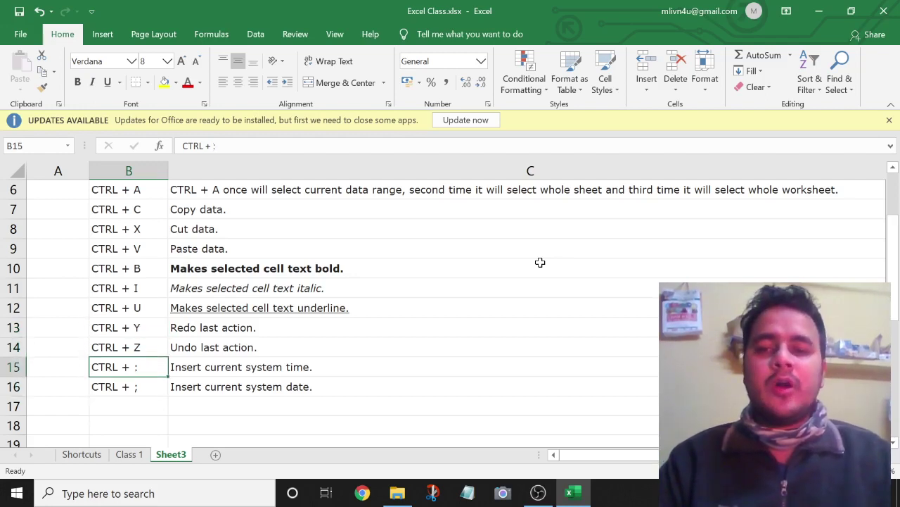
key(Right)
key(Left)
key(Down)
key(Right)
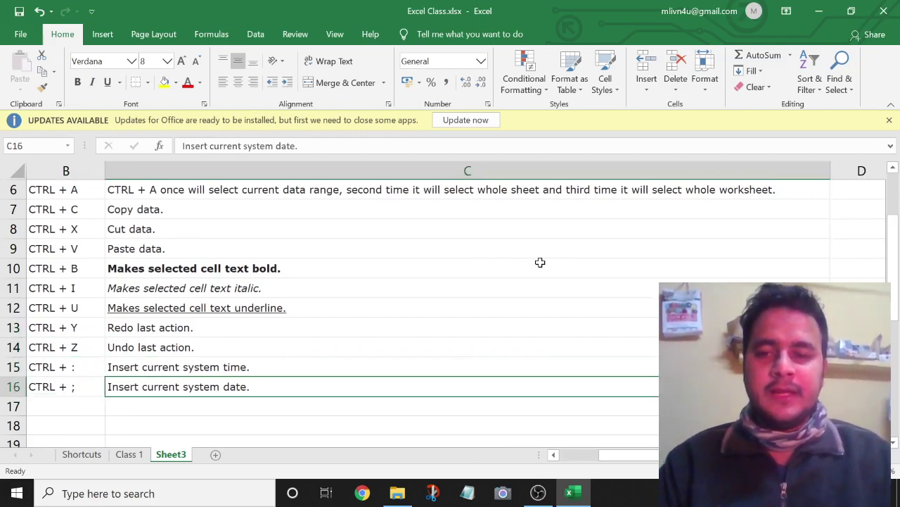
key(Down)
key(ctrl+semicolon)
key(Return)
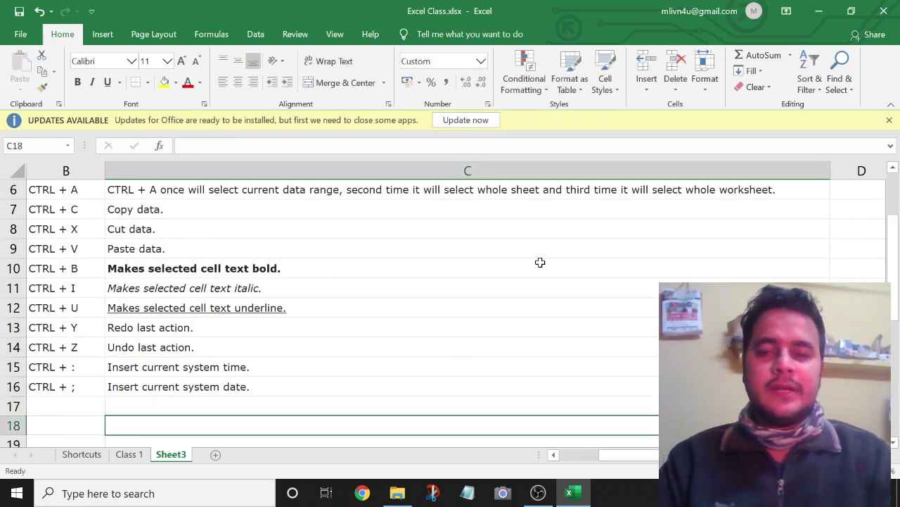
key(ctrl+shift+semicolon)
key(Escape)
Move back to column B and switch to the Class 1 sheet with Ctrl+PgUp.
key(Down)
key(Home)
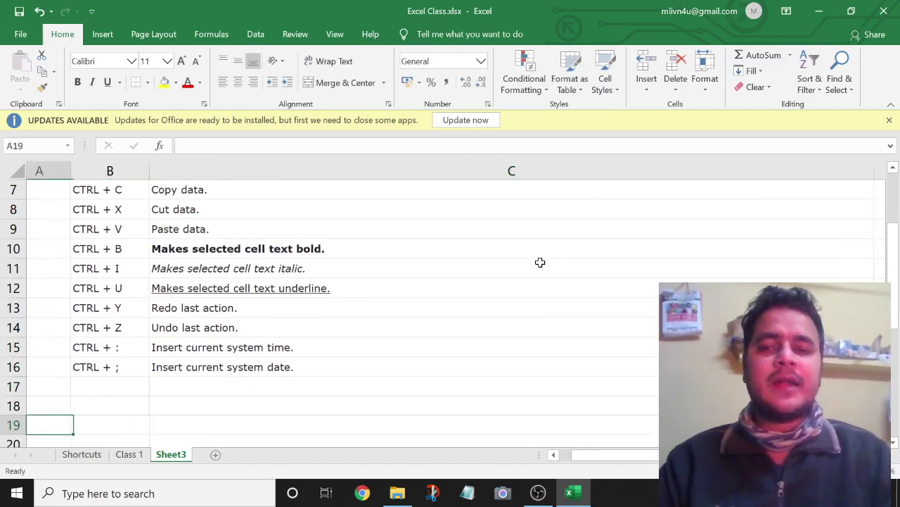
key(Right)
key(Down)
key(Down)
key(Up)
key(Up)
key(Up)
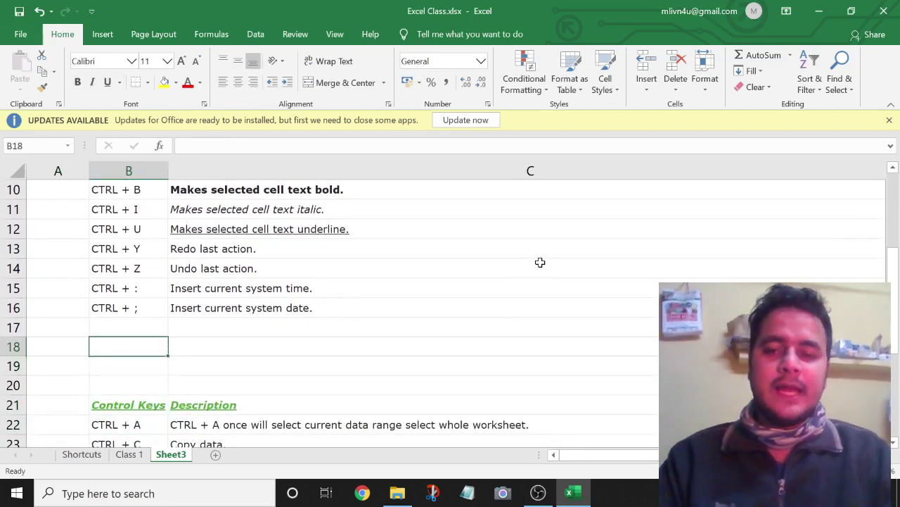
key(Up)
key(ctrl+Page_Up)
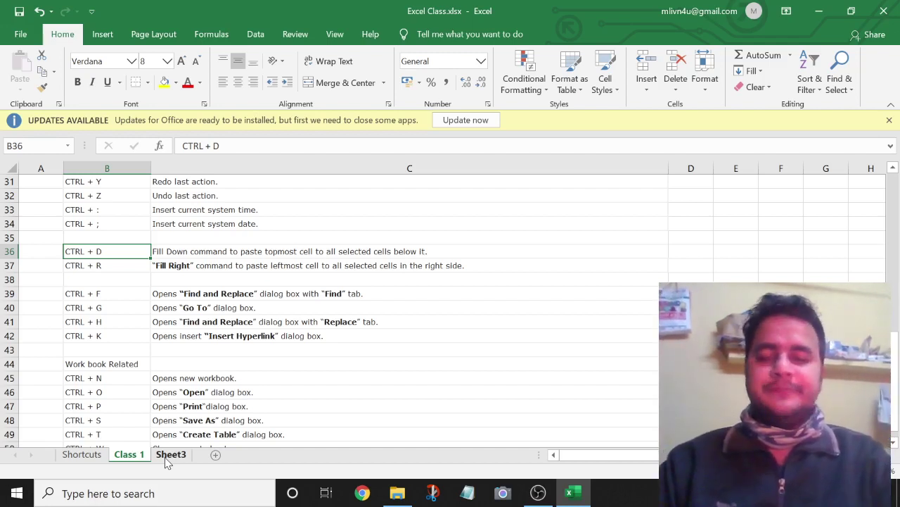
Select the CTRL + D and CTRL + R rows (B36:C37) and copy them with Ctrl+C.
key(Right)
key(Right)
key(Up)
key(Up)
key(Up)
key(Up)
key(Up)
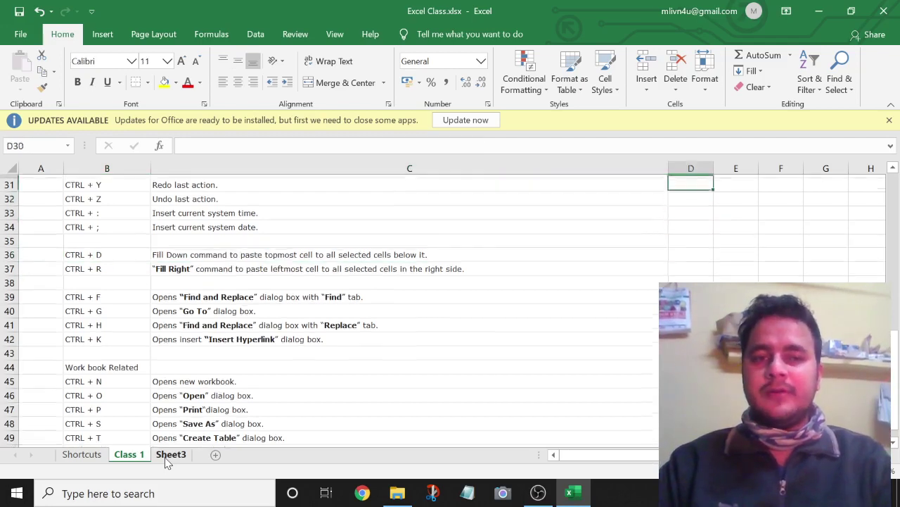
key(Up)
key(Up)
key(Up)
key(Down)
key(Down)
key(Down)
key(Down)
key(Down)
key(Down)
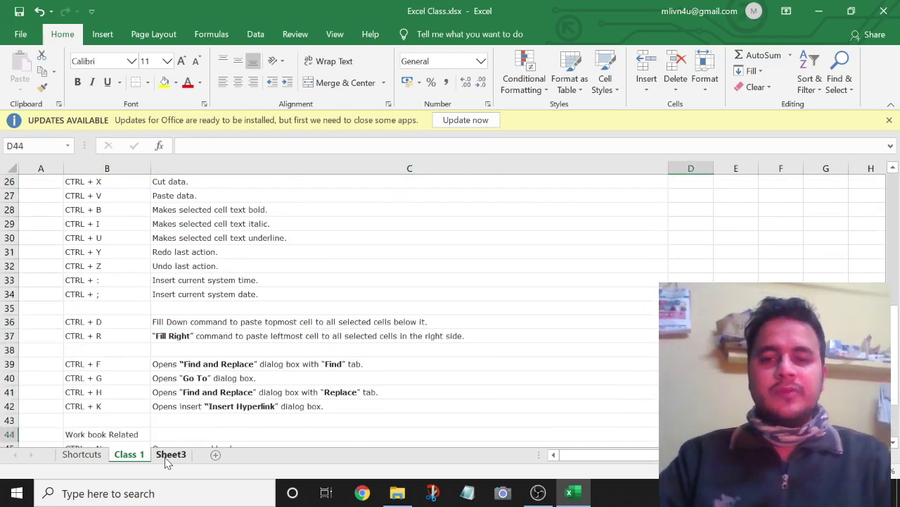
key(Down)
key(Down)
key(Down)
key(Up)
key(Up)
key(Up)
key(Up)
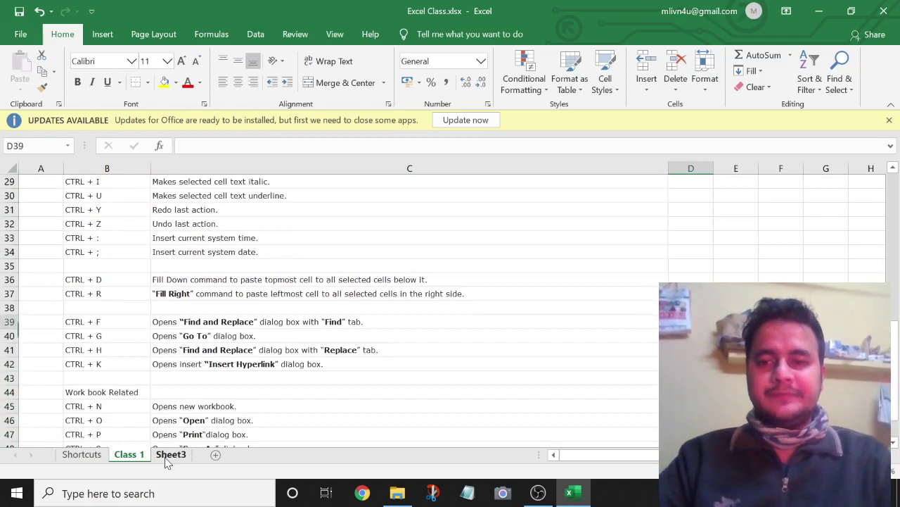
key(Up)
key(Up)
key(Up)
key(Left)
key(Left)
key(Left)
key(Right)
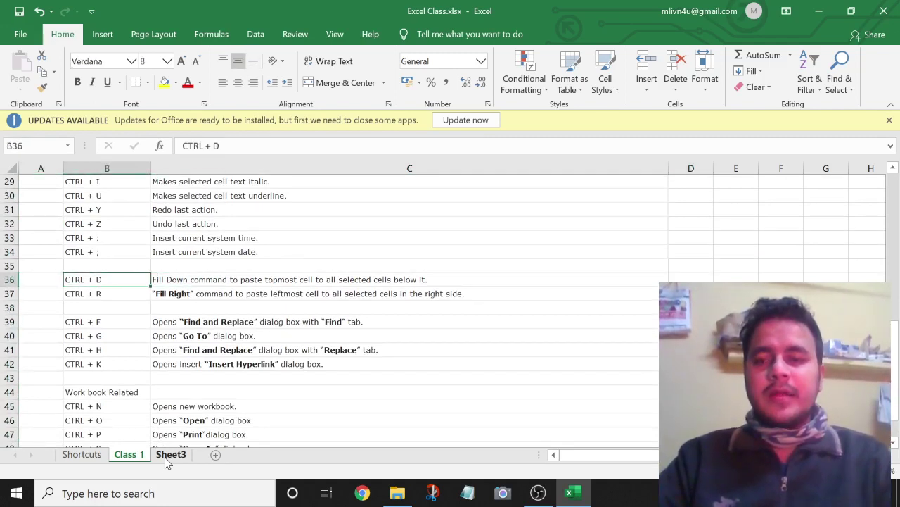
key(shift+Right)
key(shift+Down)
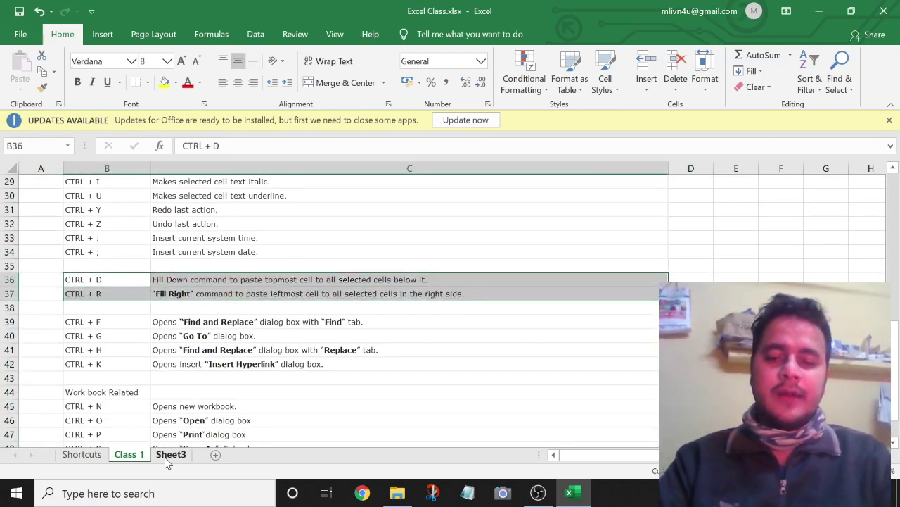
key(ctrl+c)
Paste the copied Fill Down and Fill Right rows into E36:F37 and check the pasted text.
key(Right)
key(Right)
key(Right)
key(Right)
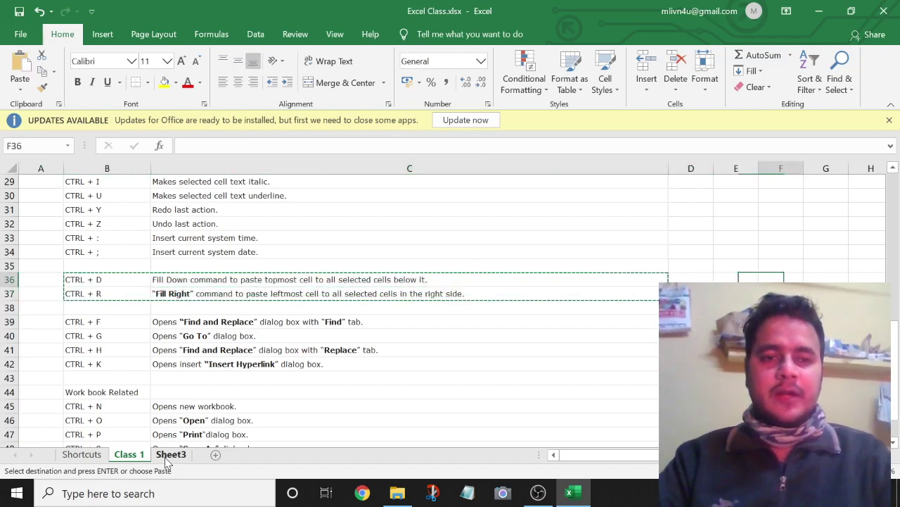
key(Left)
key(ctrl+v)
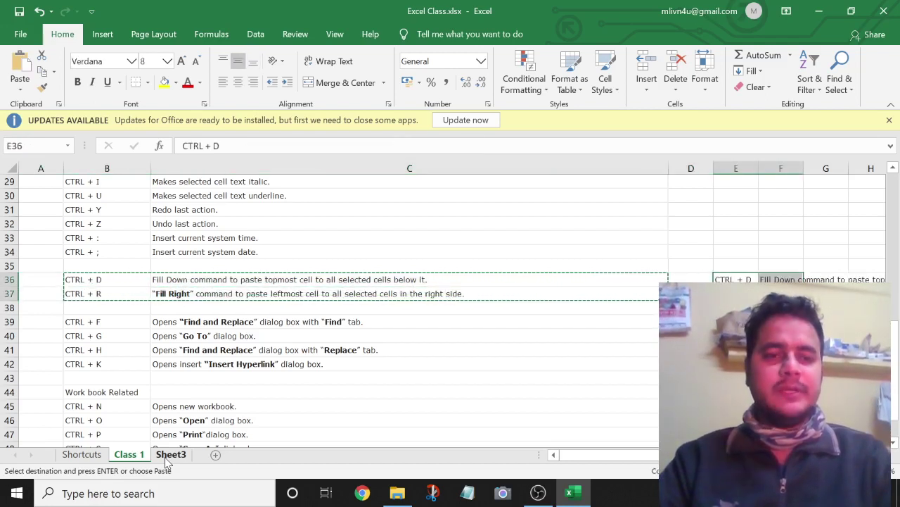
key(Down)
key(shift+space)
key(Right)
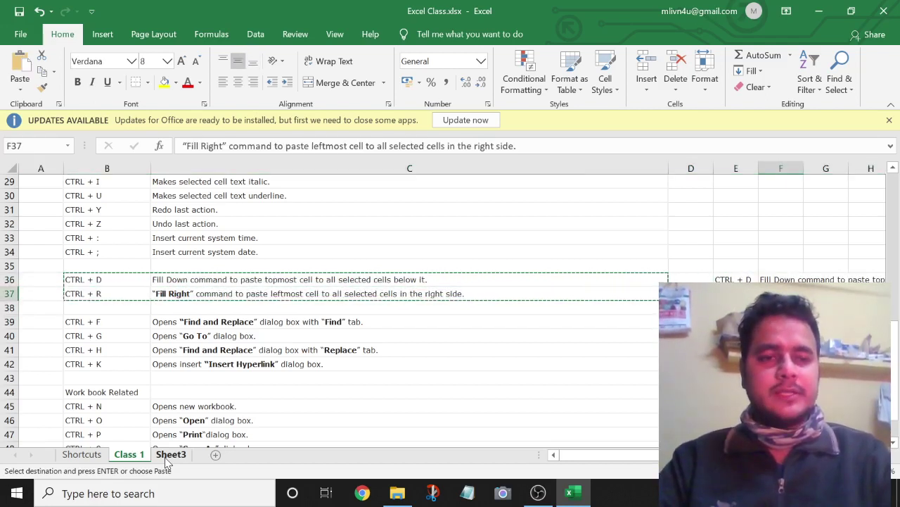
key(Right)
key(Left)
key(Left)
key(Right)
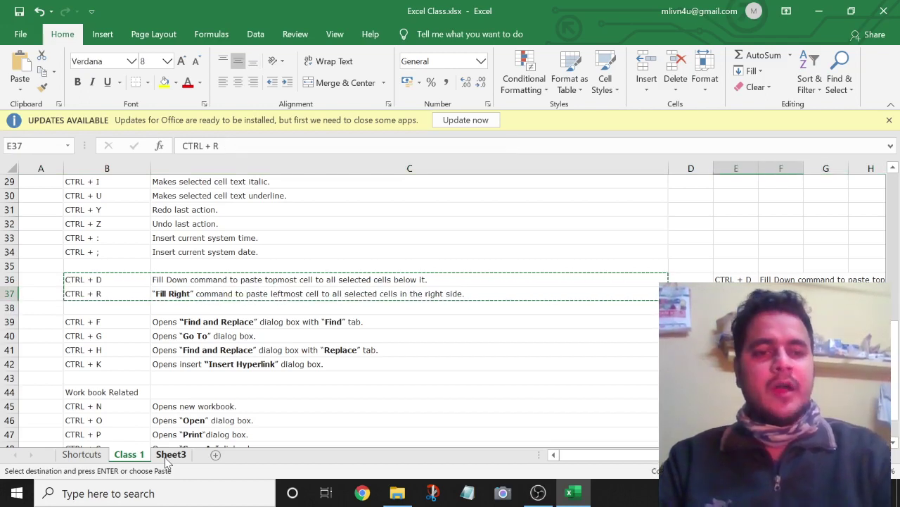
Auto-fit column F so the full Fill Down description in F36 shows.
key(Escape)
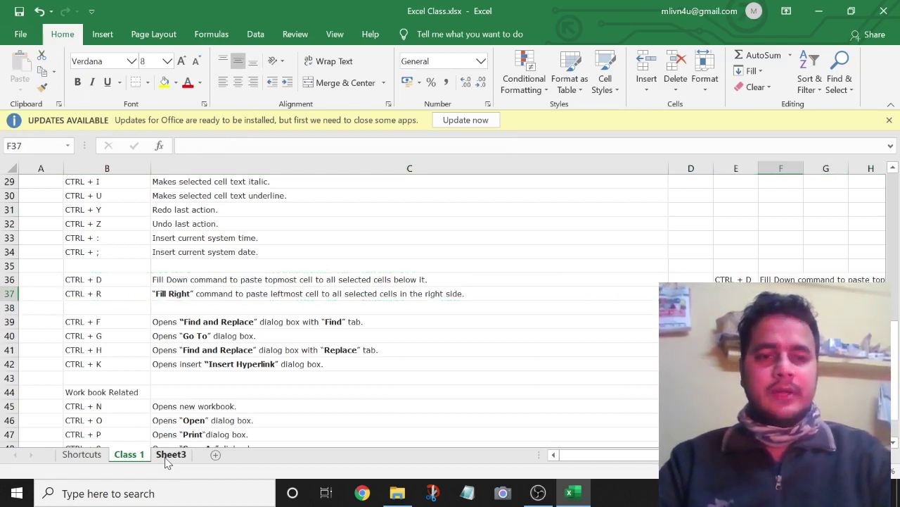
key(Up)
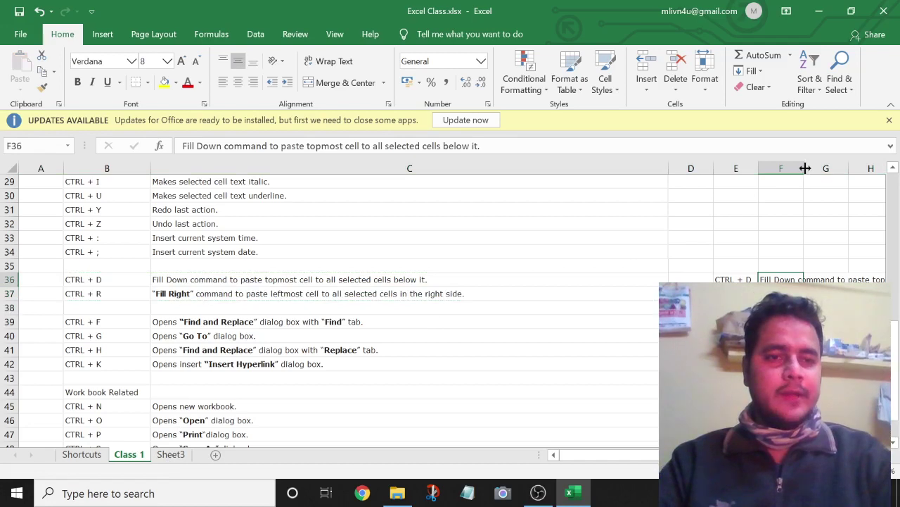
double_click(805, 168)
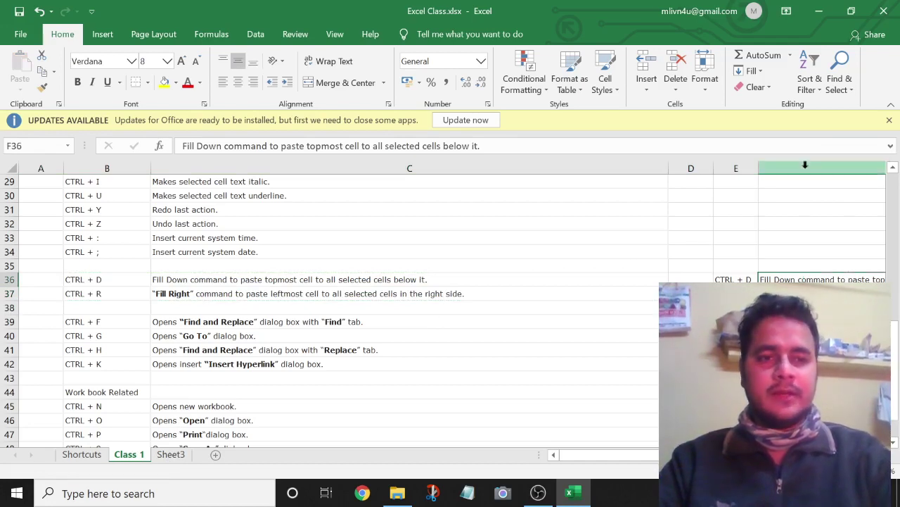
Copy F36's Fill Down text into F37, then delete it from F37 again.
key(Right)
key(Right)
key(Right)
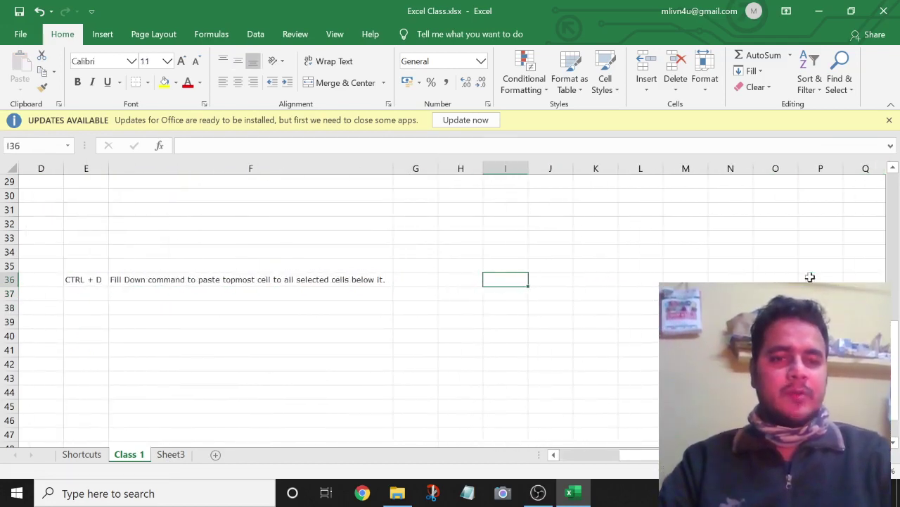
key(Left)
key(Left)
key(Left)
key(Left)
key(Down)
key(Right)
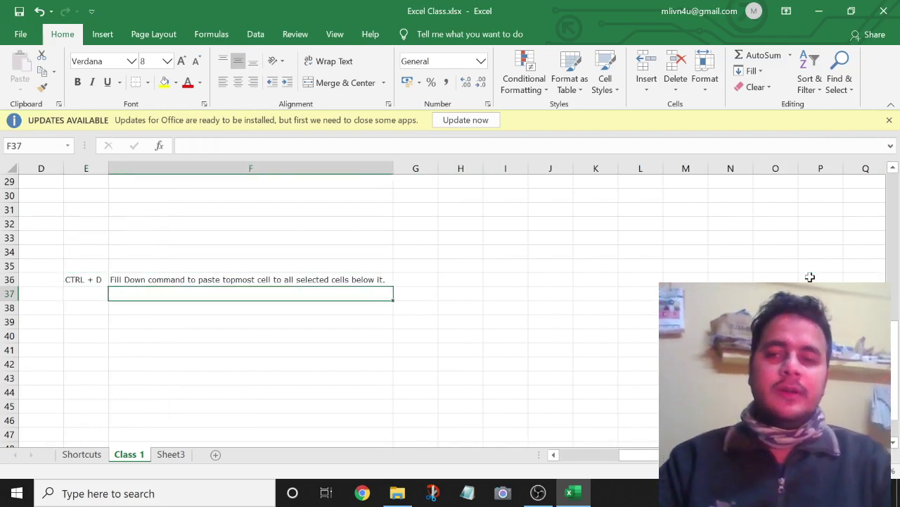
key(Up)
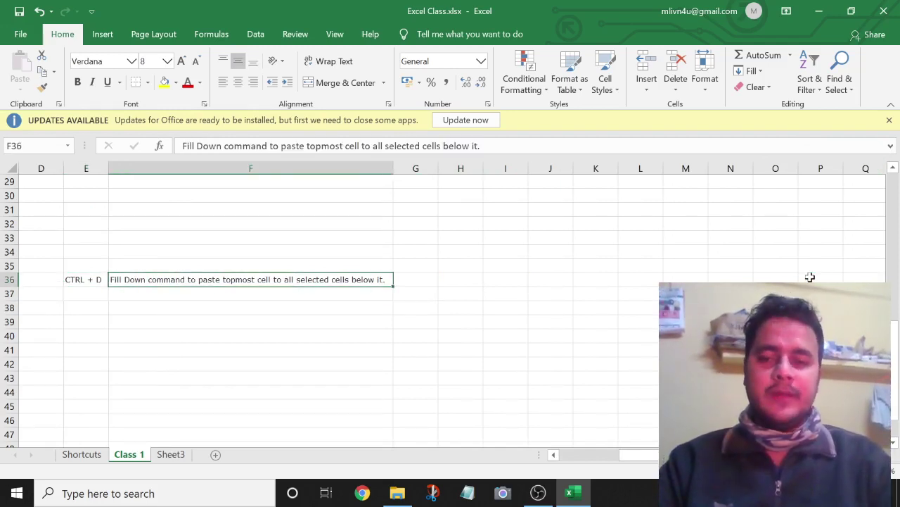
key(Down)
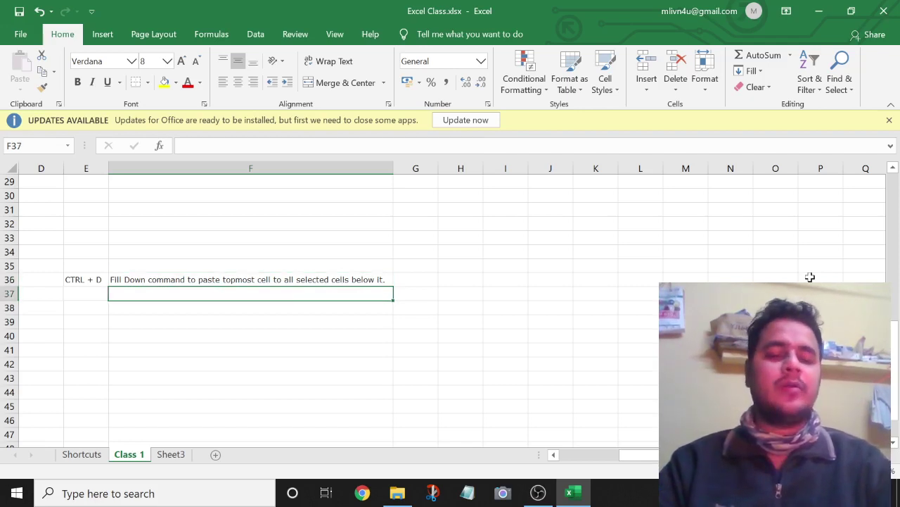
key(Up)
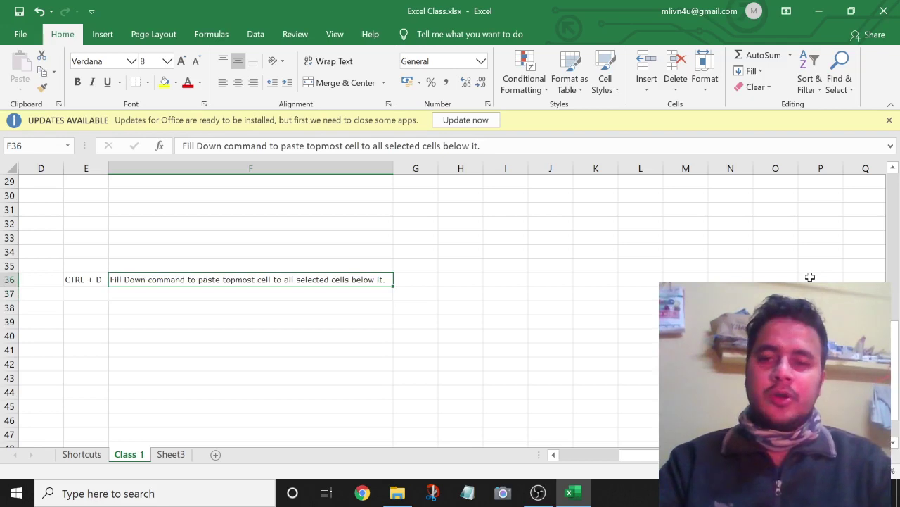
key(ctrl+c)
key(Down)
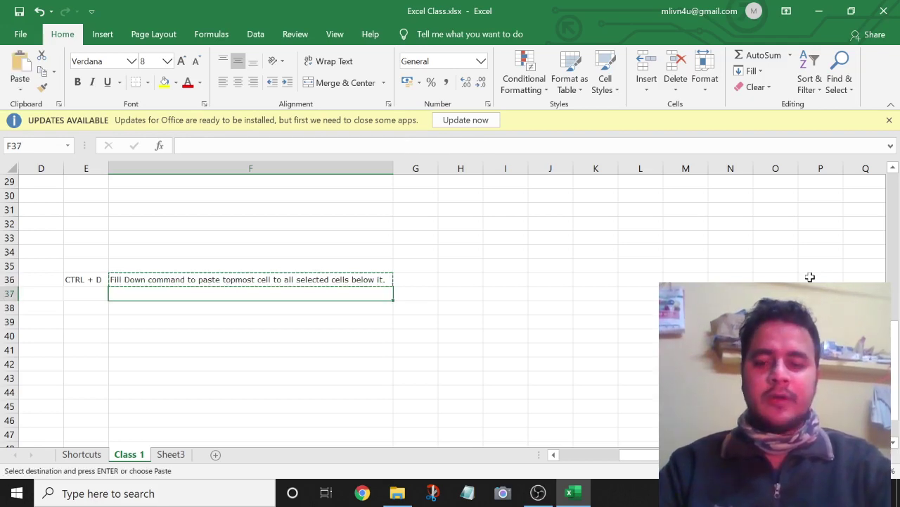
key(ctrl+v)
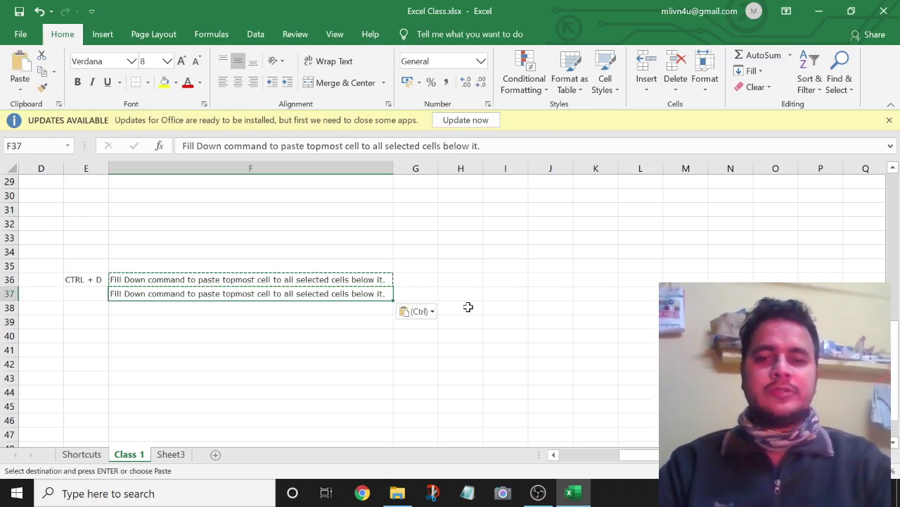
key(Escape)
click(469, 308)
click(365, 278)
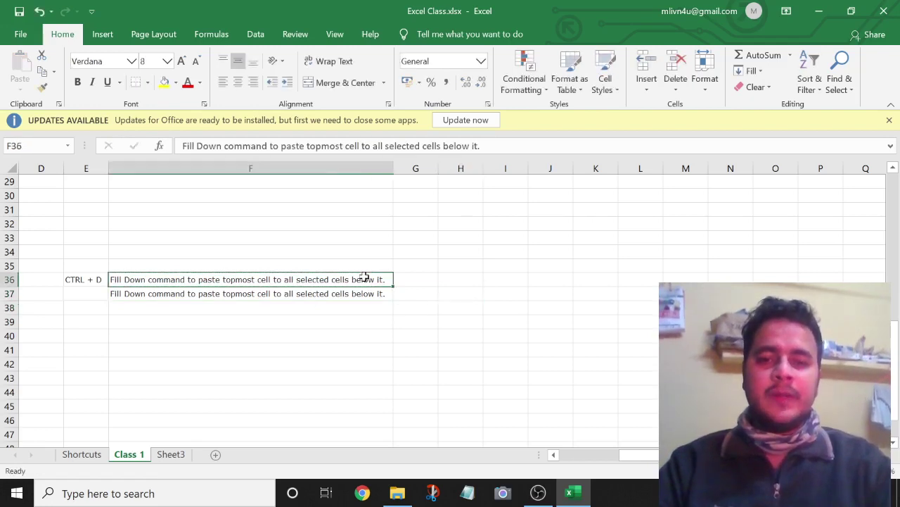
click(357, 292)
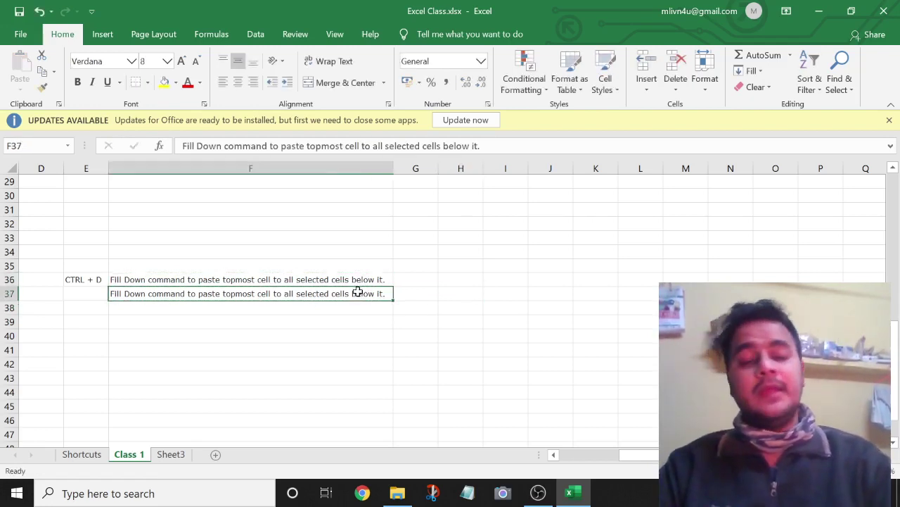
key(Delete)
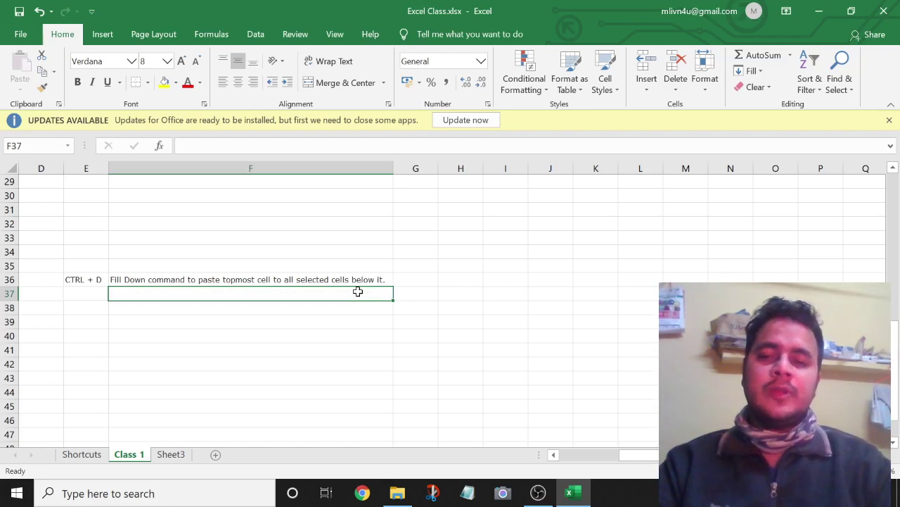
Fill F37 down from F36 with Ctrl+D and G36 right from F36 with Ctrl+R.
key(ctrl+d)
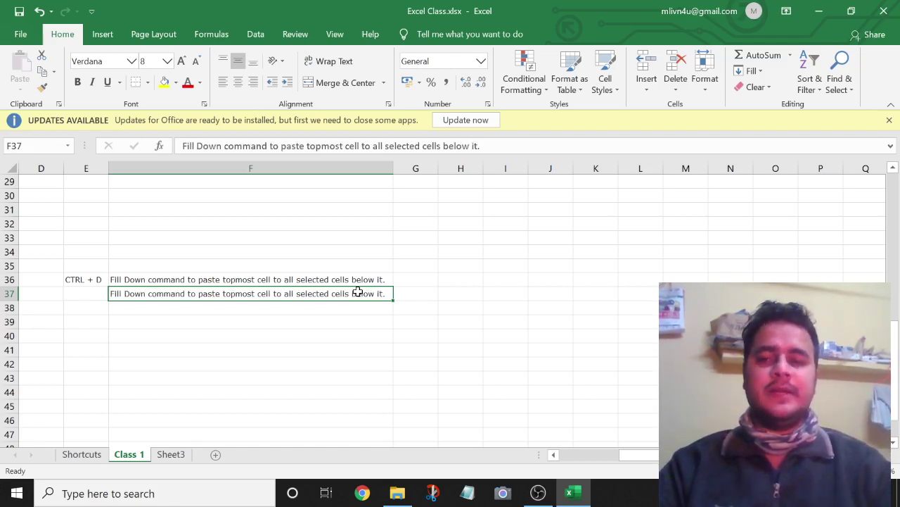
key(Down)
key(Left)
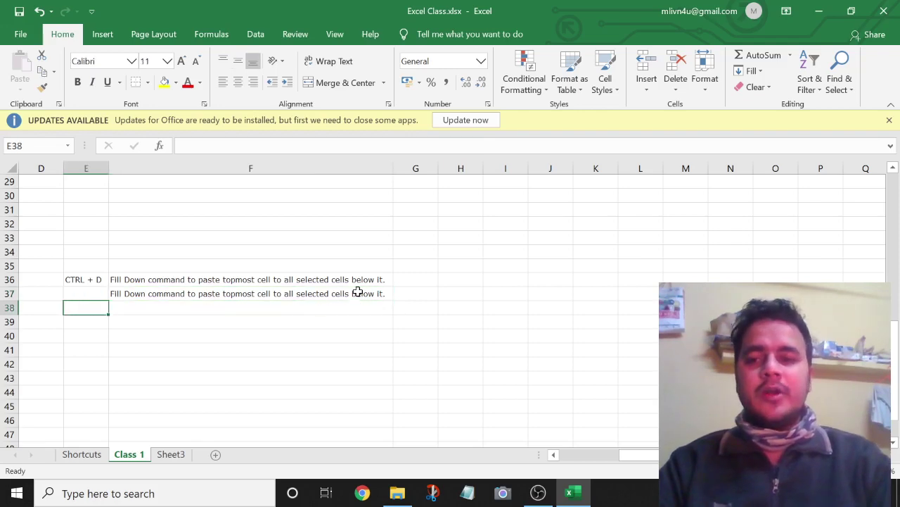
key(Left)
key(Left)
key(Left)
key(Up)
key(Right)
key(Right)
key(Right)
key(Right)
key(Right)
key(Right)
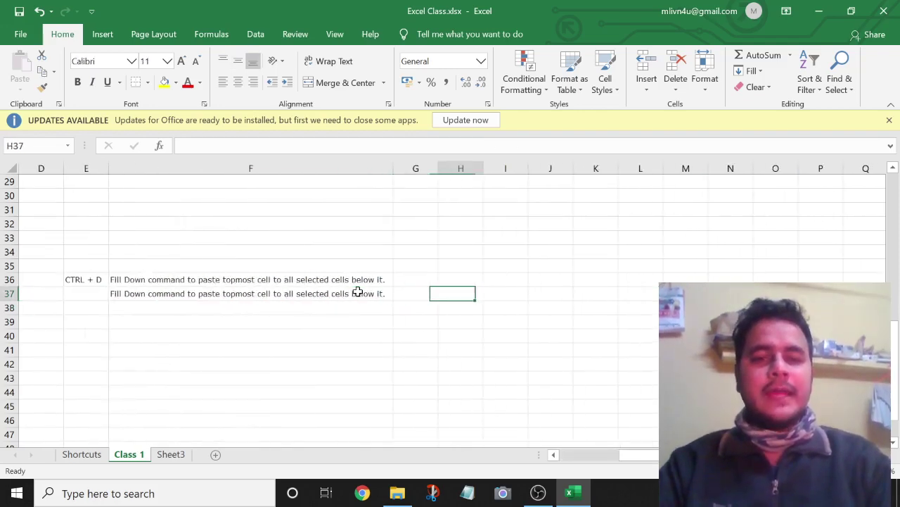
key(Up)
key(Left)
key(Left)
key(Right)
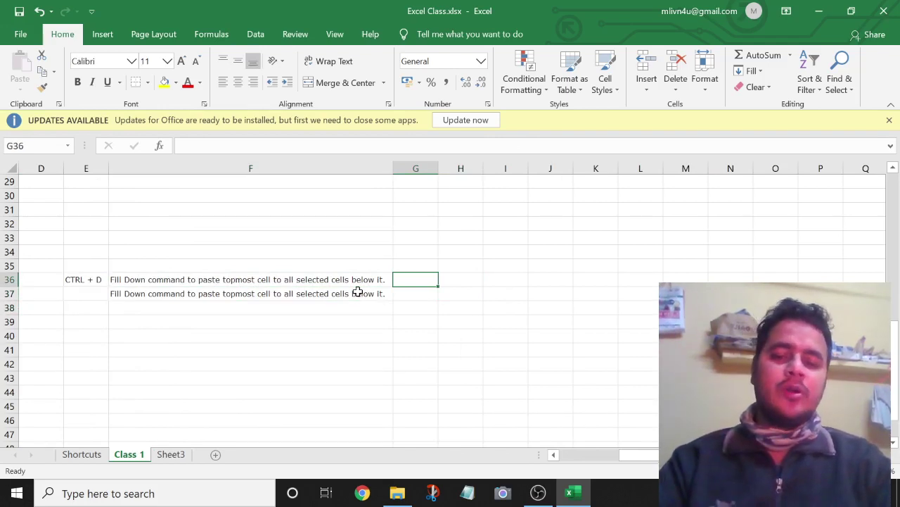
key(ctrl+r)
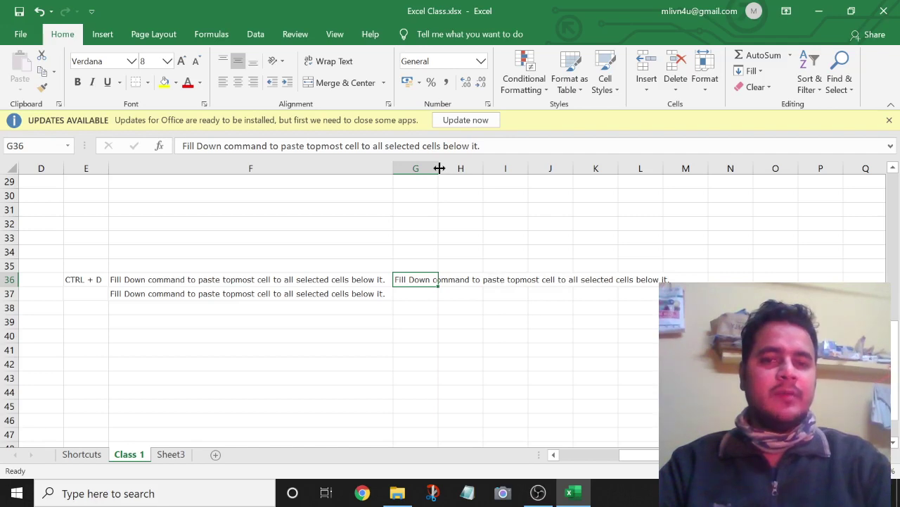
Widen column G to show the copied text, then open Find and Replace with Ctrl+F.
drag(439, 168, 677, 168)
key(Left)
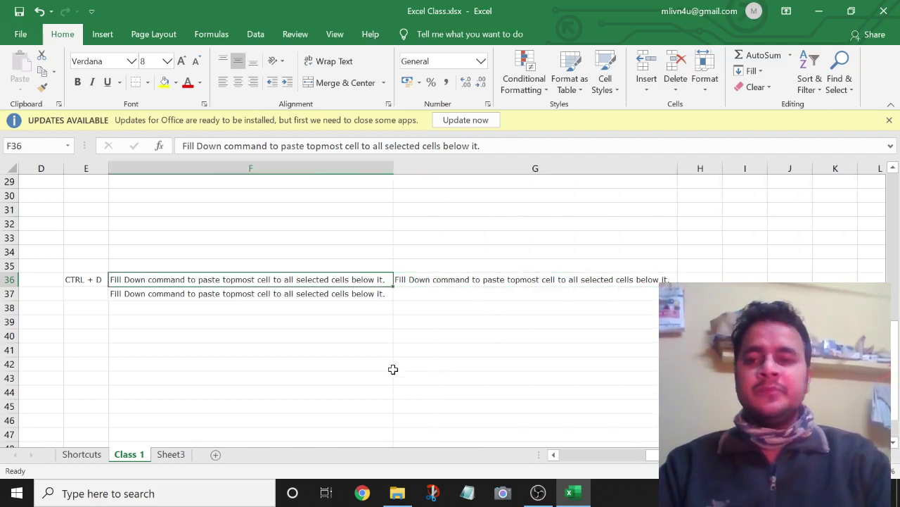
key(Home)
key(Down)
key(Right)
key(Down)
key(Down)
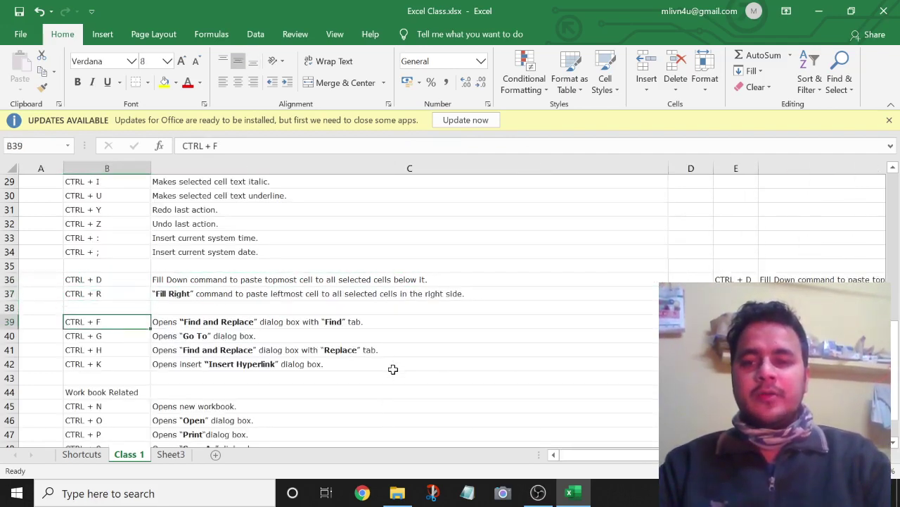
key(Right)
key(Left)
key(Right)
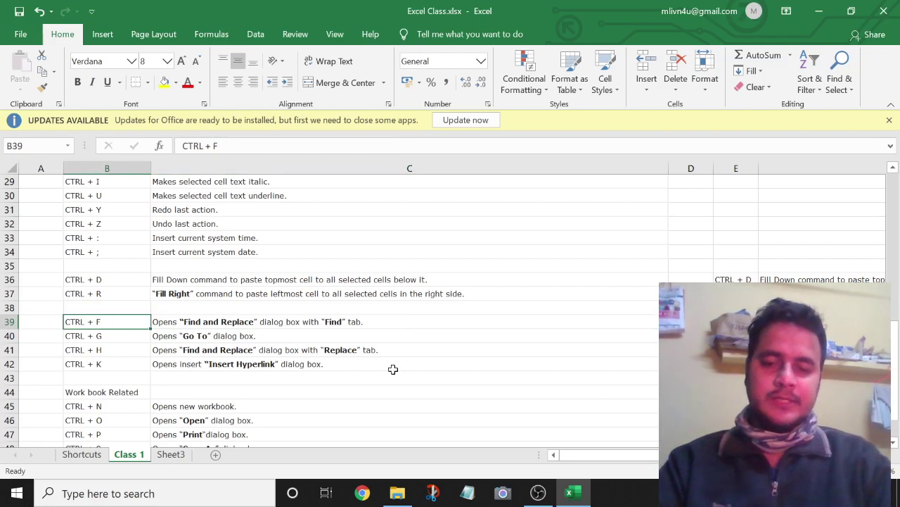
key(ctrl+f)
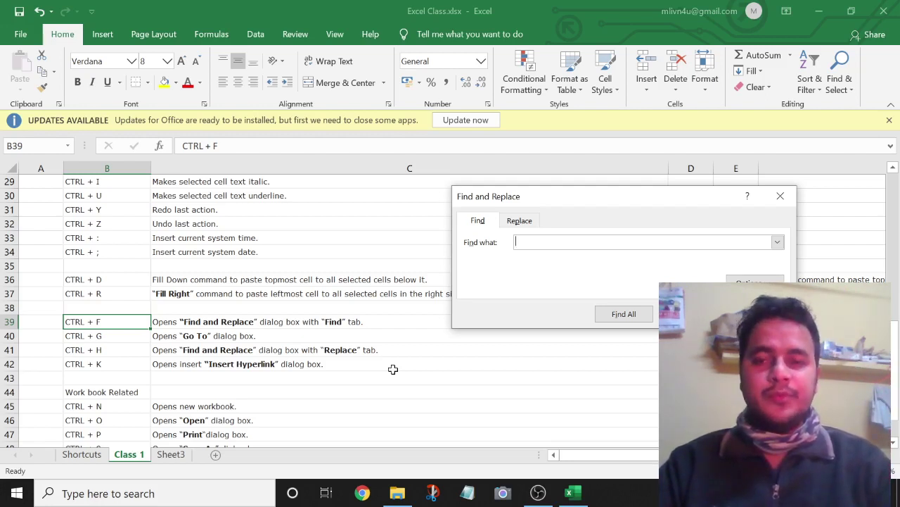
Search for 'name' and find the next match, the Name Box entry in B3.
text(name)
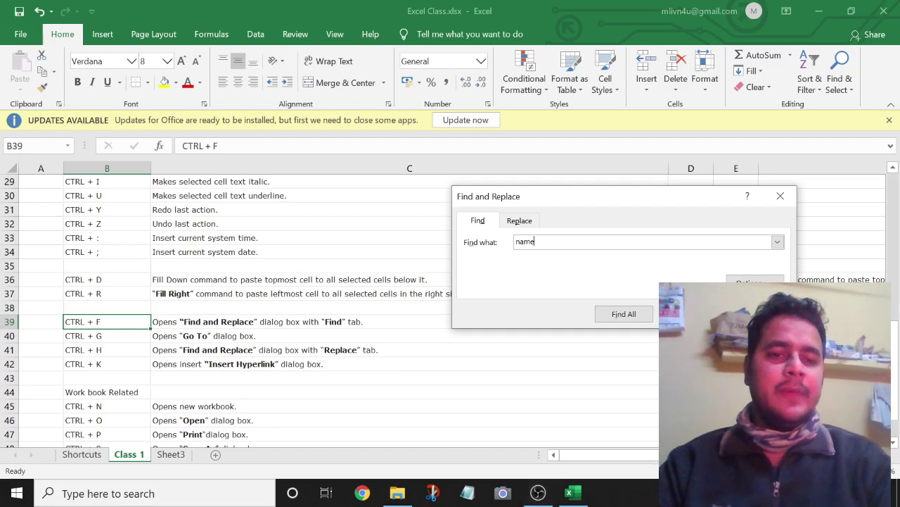
key(Return)
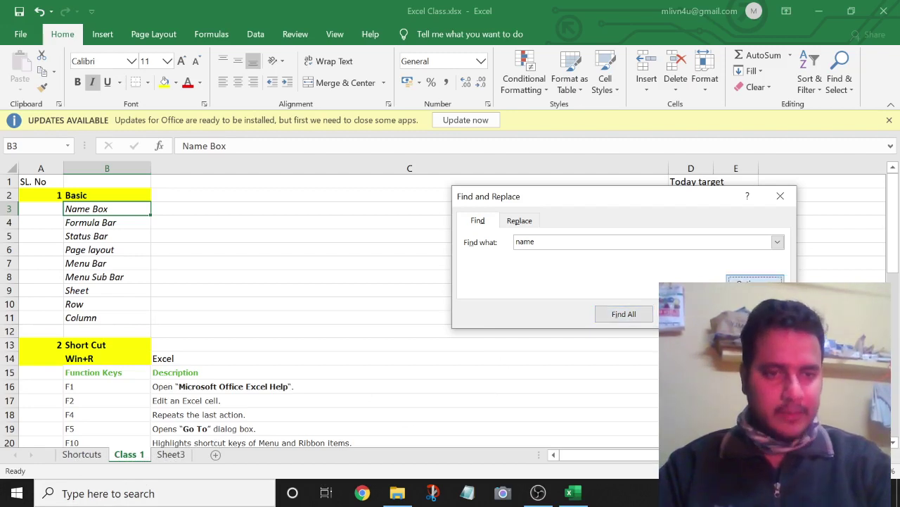
Expand the search options and set Within to Workbook.
click(755, 282)
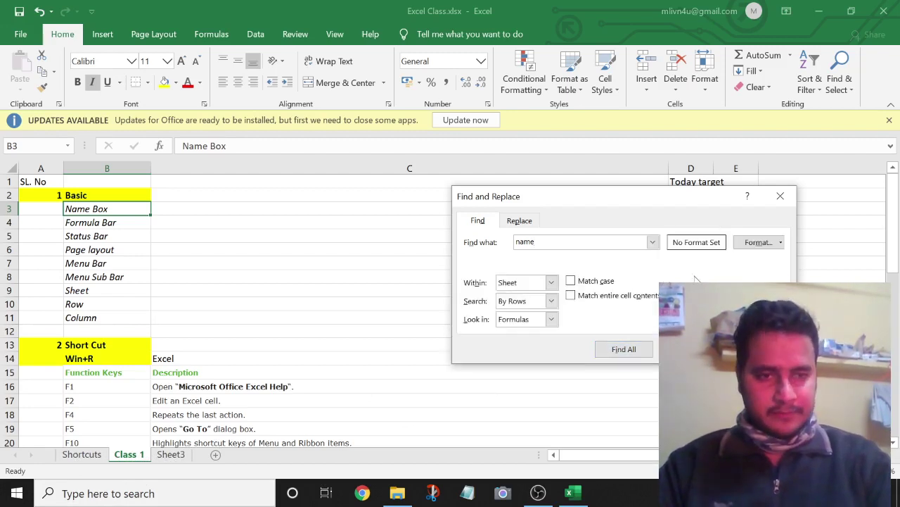
click(755, 319)
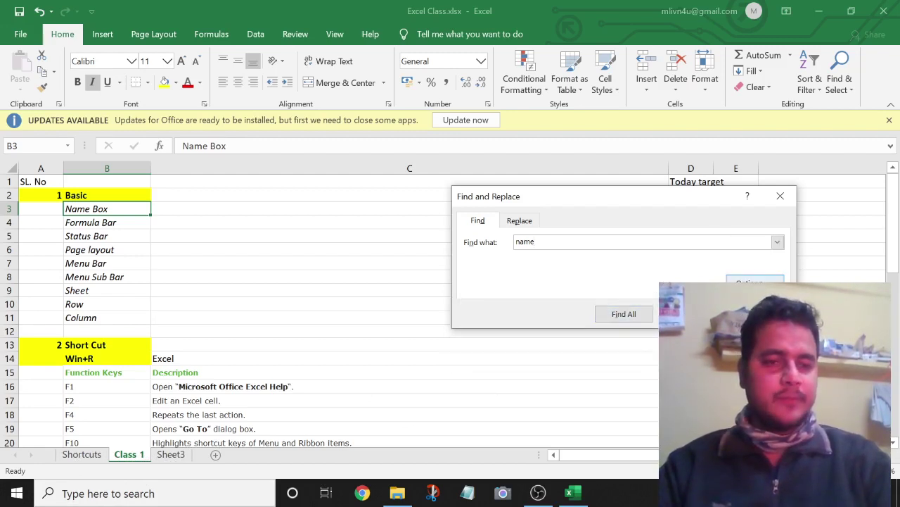
click(755, 282)
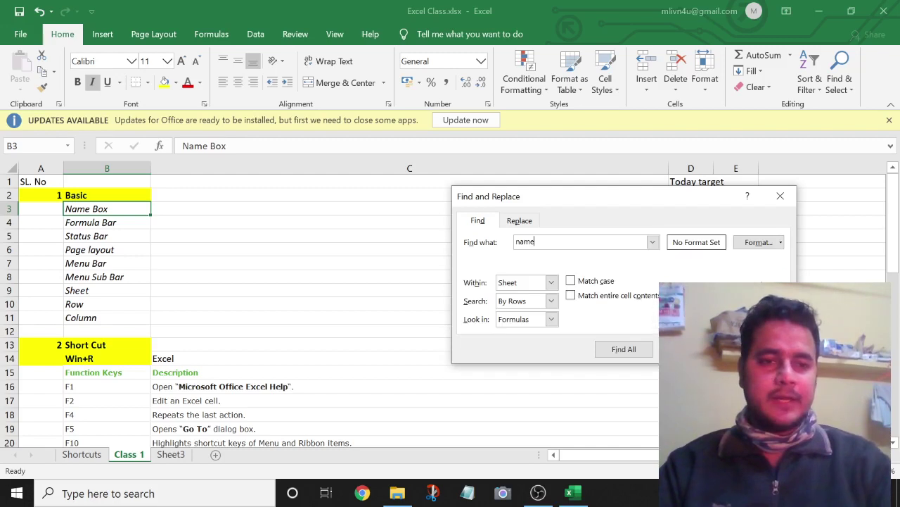
click(550, 283)
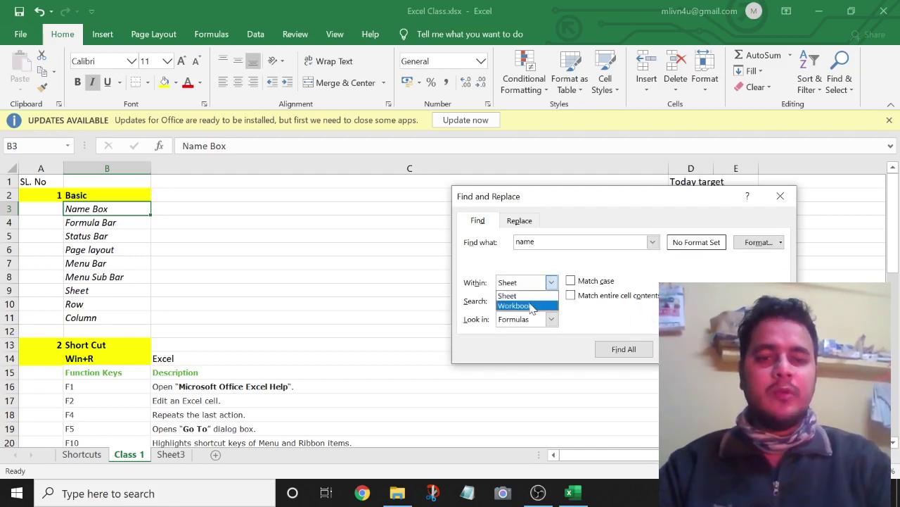
click(532, 307)
click(298, 303)
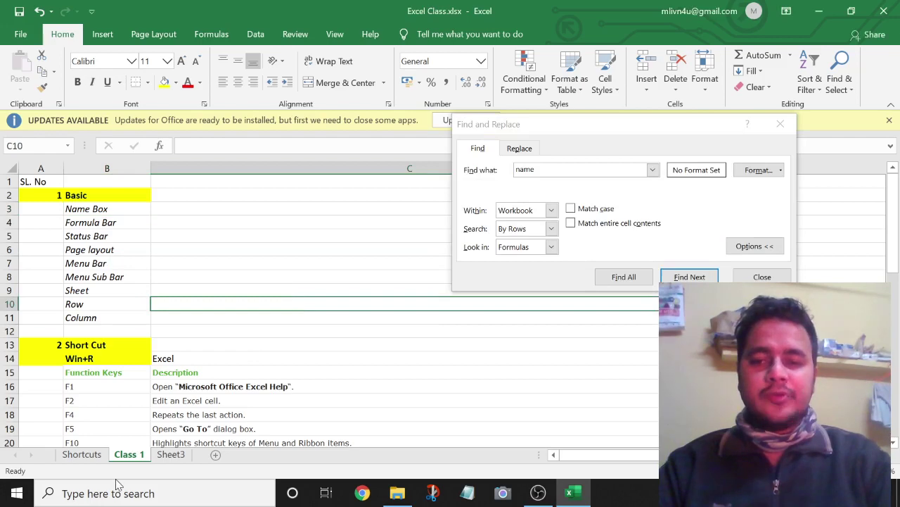
click(163, 455)
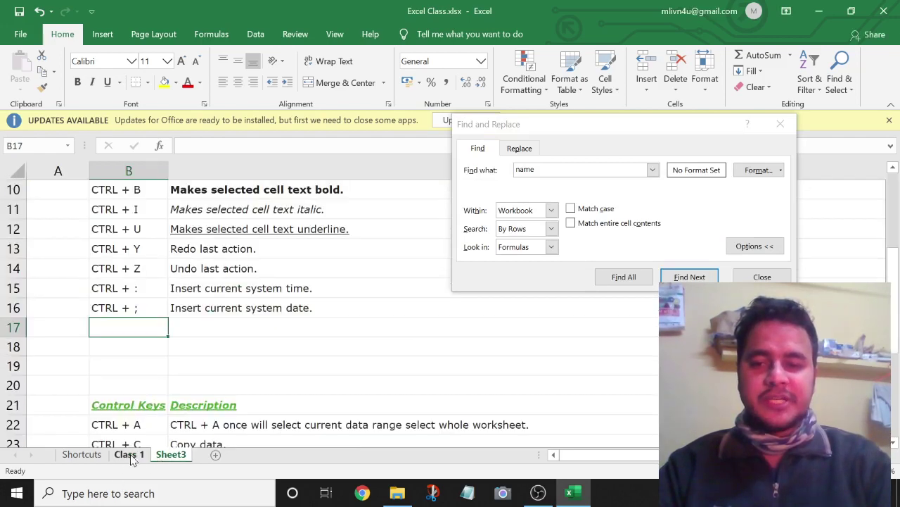
click(131, 456)
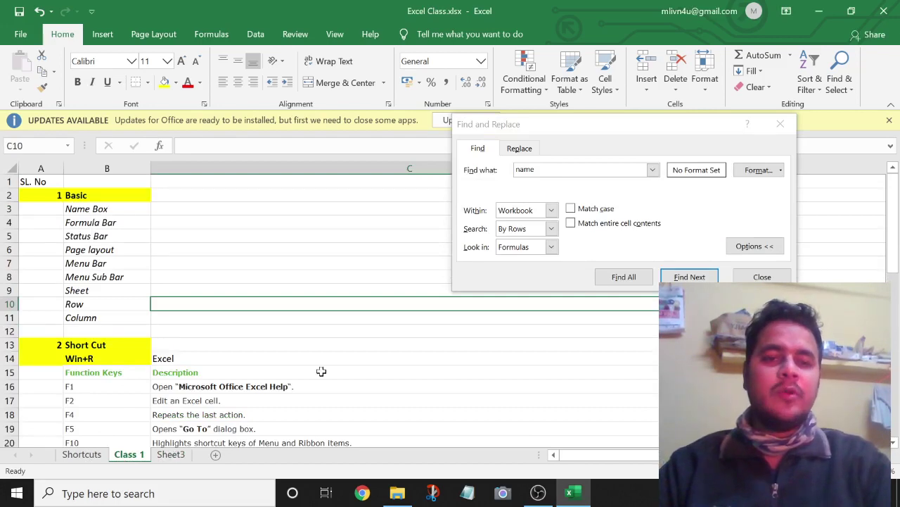
Find all 'name' matches and jump between Shortcuts B4 and Class 1 B3.
click(622, 277)
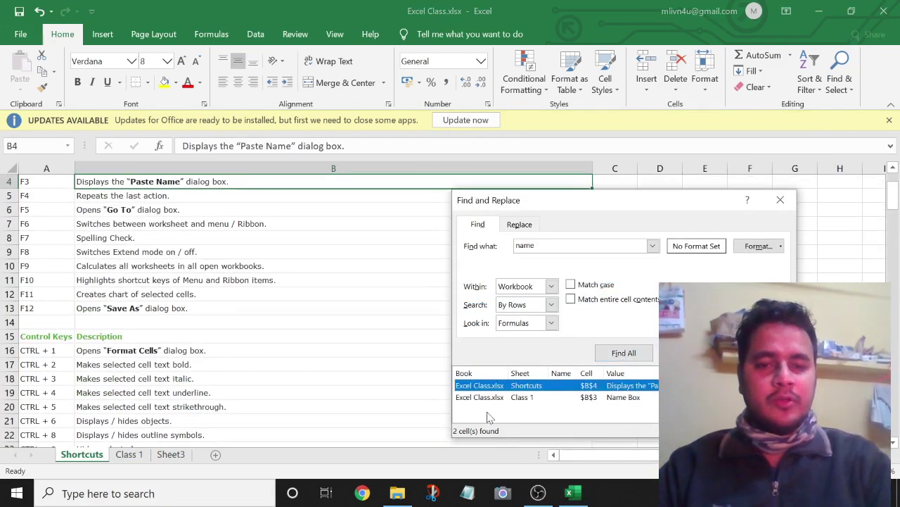
click(483, 386)
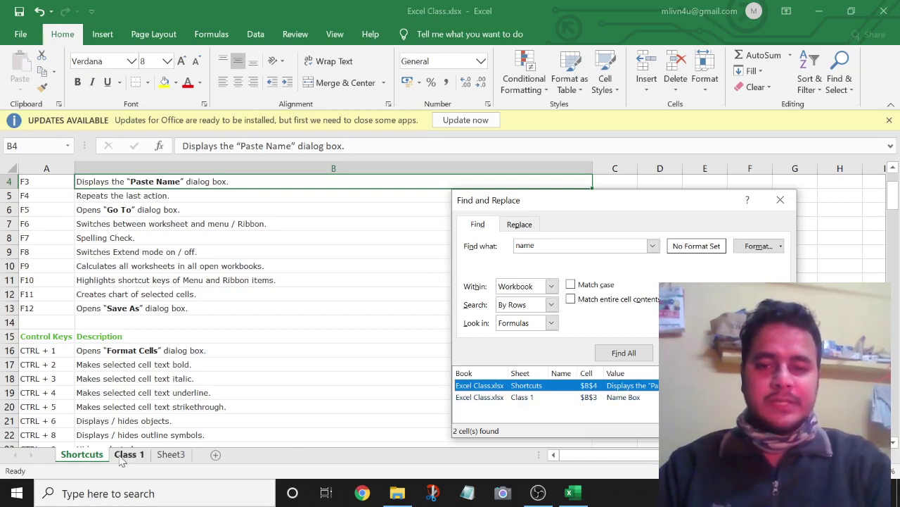
click(487, 406)
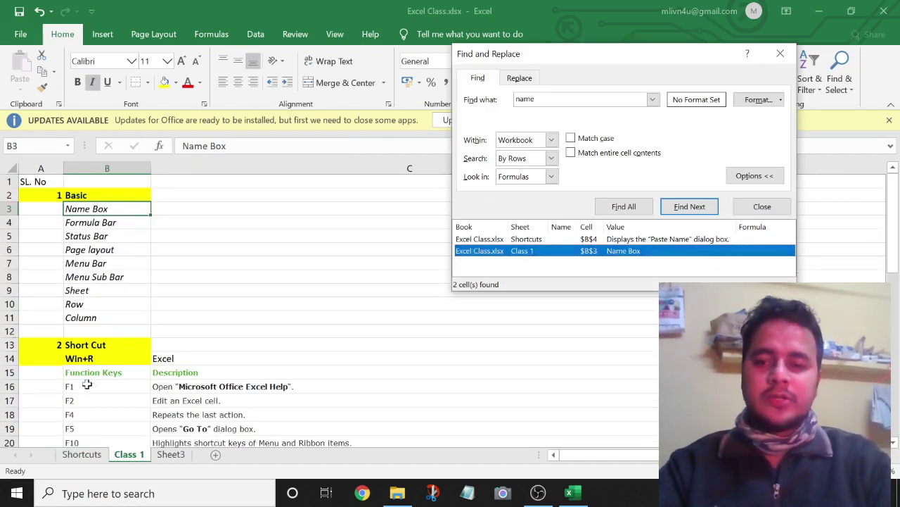
click(495, 239)
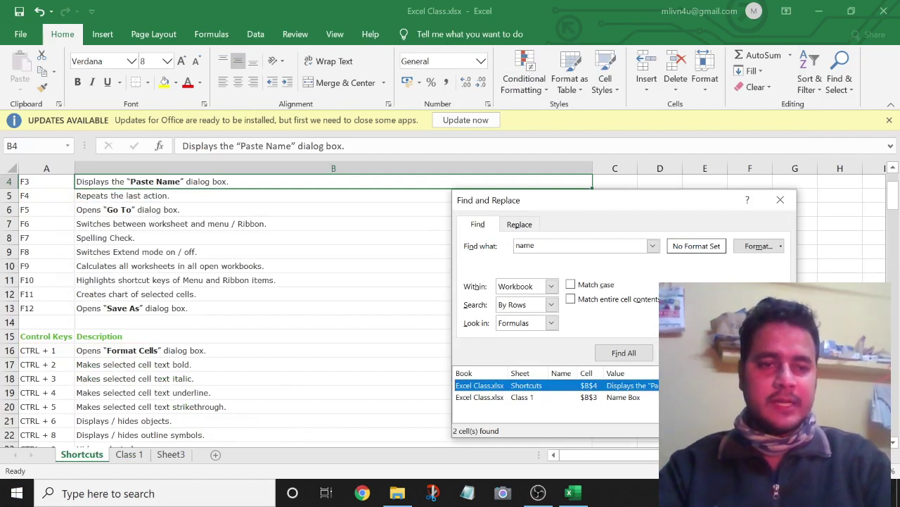
Set Within back to Sheet, return to Class 1 and hide the extra options.
click(551, 285)
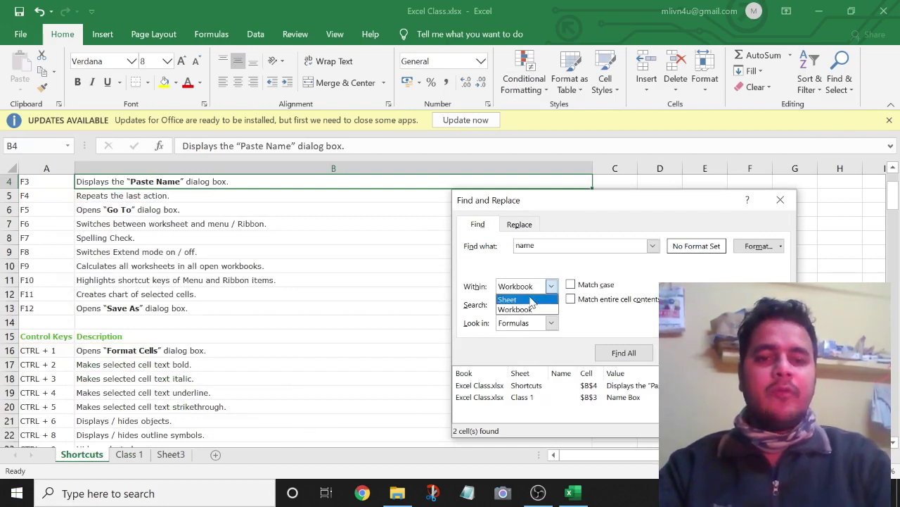
click(529, 297)
click(130, 455)
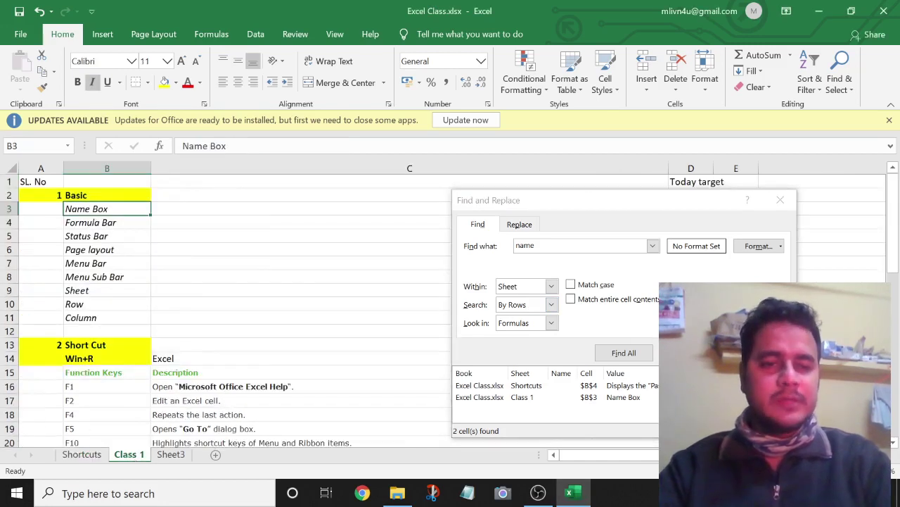
click(759, 327)
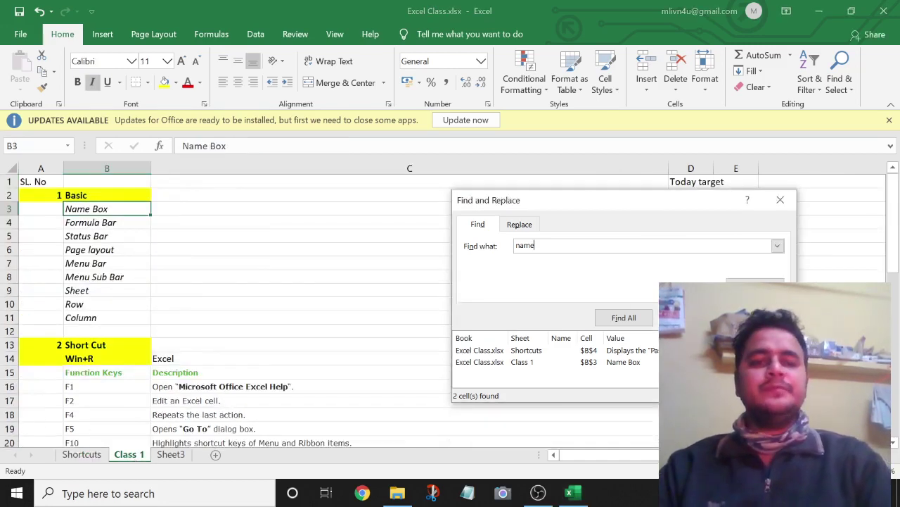
Close the search and move down the shortcut list to the Replace shortcut in B41.
key(Escape)
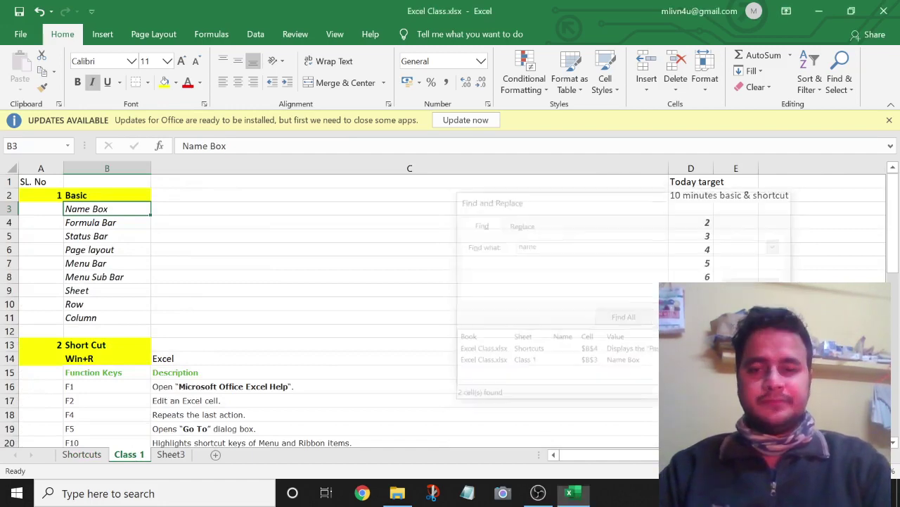
click(284, 338)
key(Down)
key(Down)
key(Down)
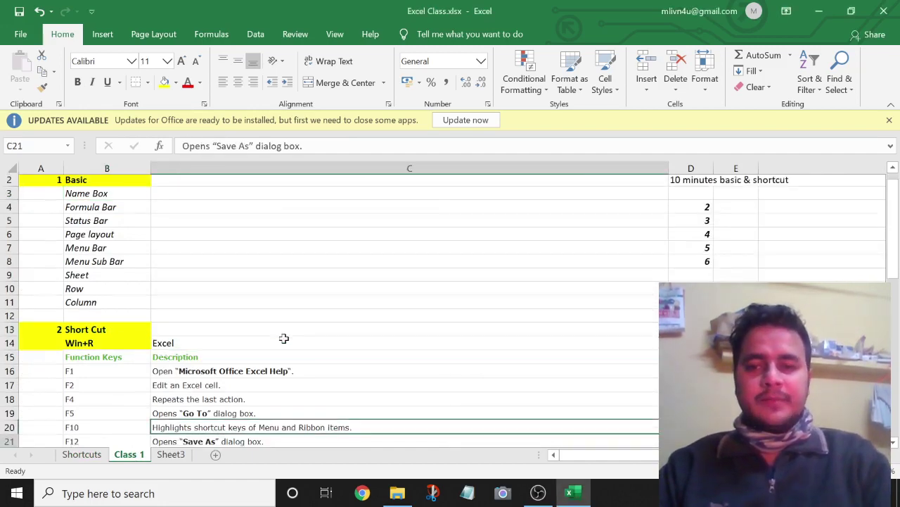
key(Down)
key(Down)
key(Down)
key(Down)
key(Down)
key(Down)
key(Down)
key(Left)
key(Down)
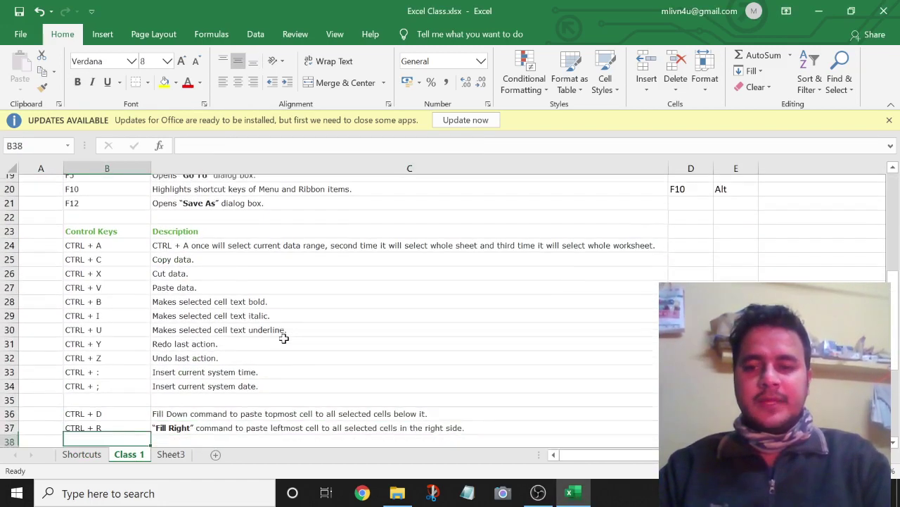
key(Down)
key(Down)
key(Down)
key(Up)
key(Up)
key(Right)
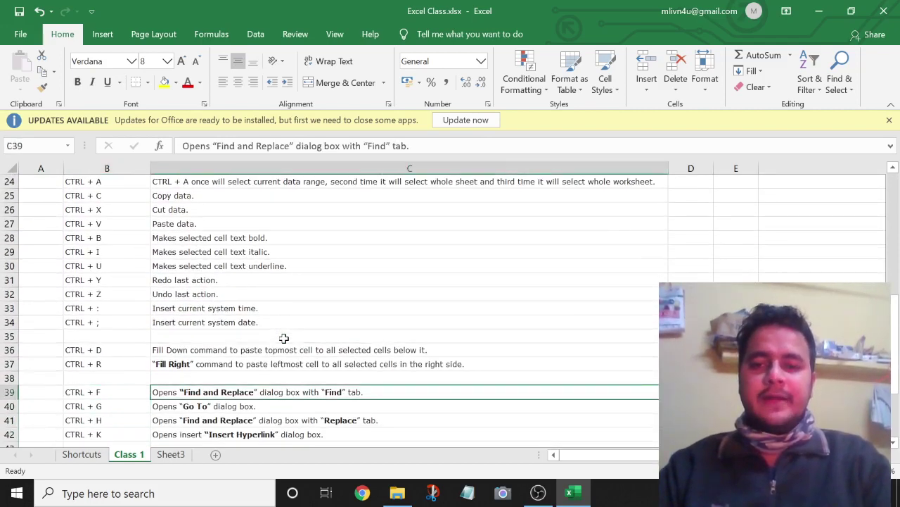
key(Down)
key(Down)
key(Left)
key(Up)
key(Up)
key(Right)
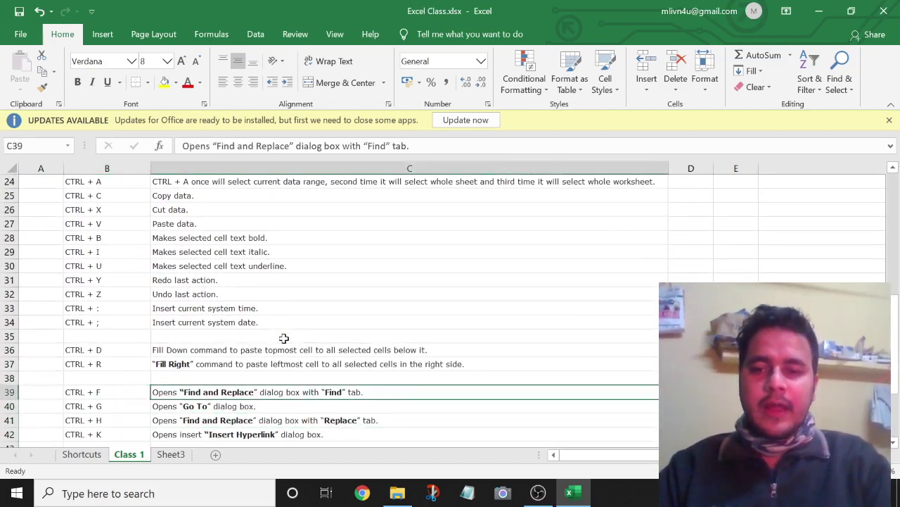
key(Left)
key(Down)
key(Down)
key(Right)
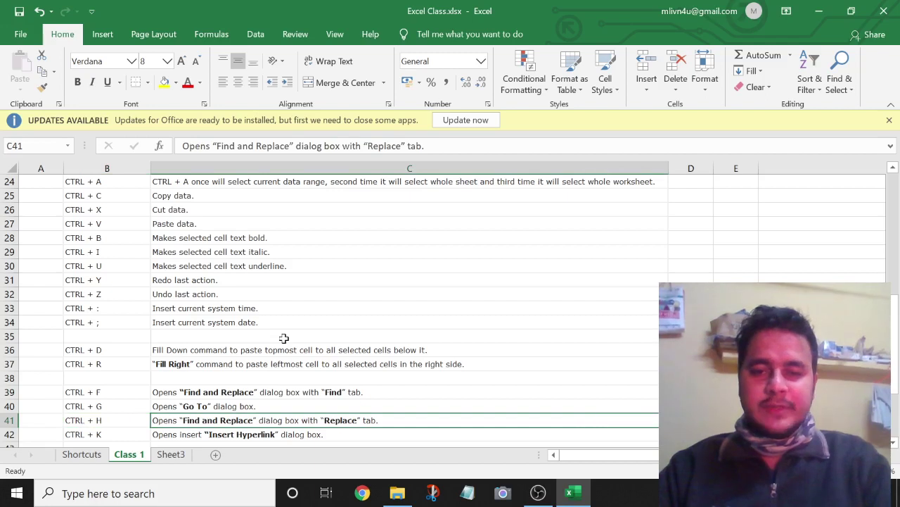
key(Up)
key(Up)
key(Down)
key(Down)
key(Down)
key(Left)
key(Up)
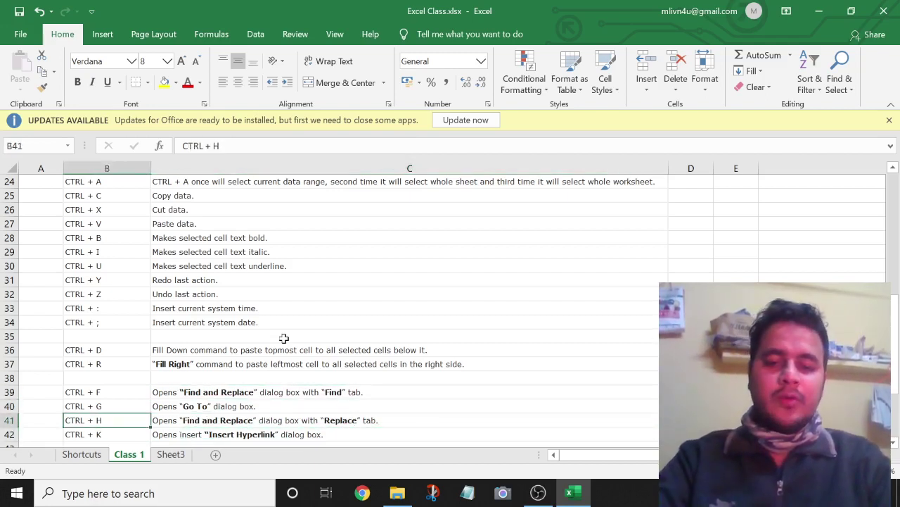
Demonstrate Ctrl+F by opening and closing Find, then bring up Replace with Ctrl+H.
key(ctrl+f)
key(Escape)
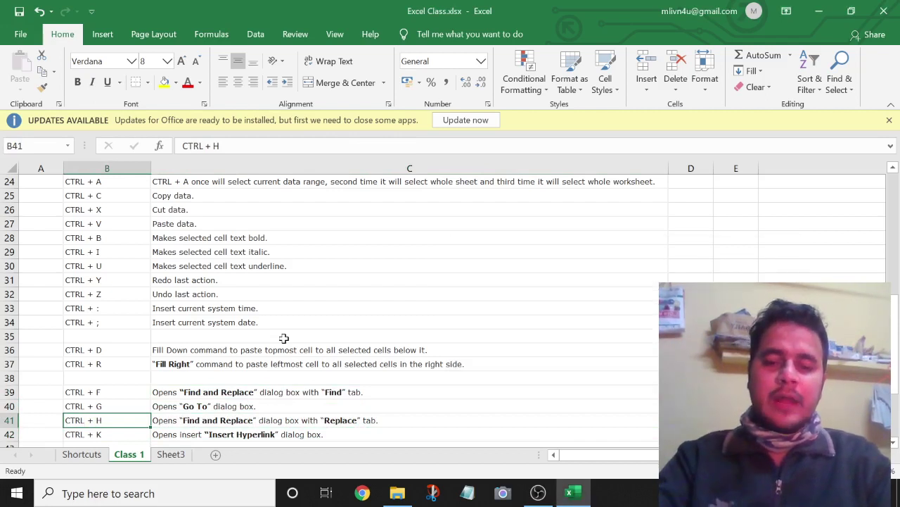
key(ctrl+h)
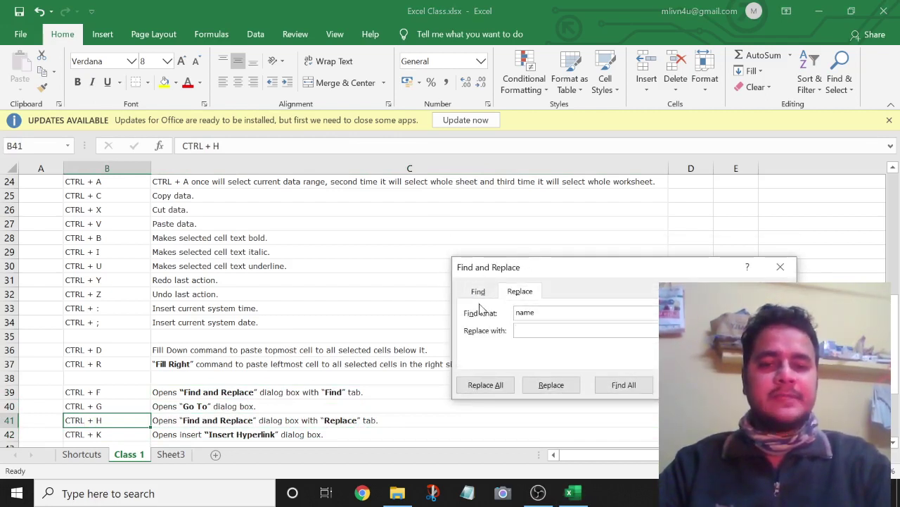
Switch between the Find and Replace tabs and find the next cell containing 'name'.
click(479, 293)
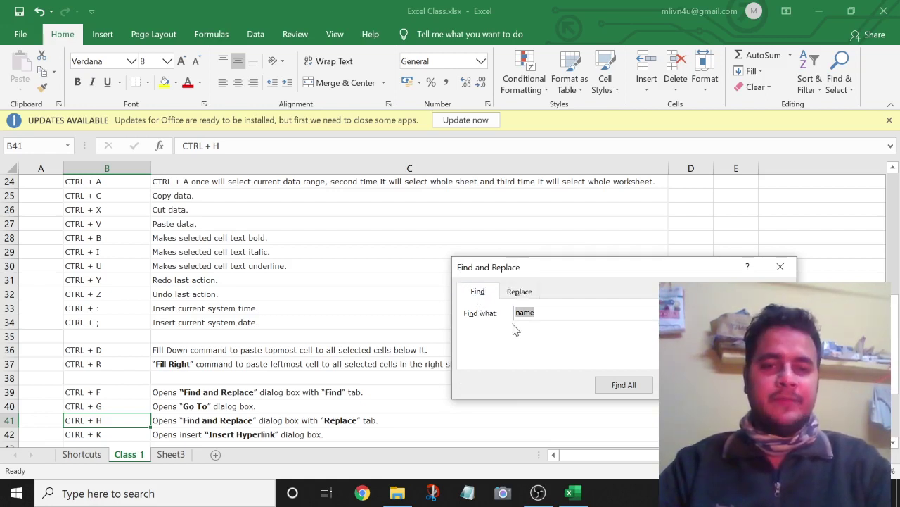
click(520, 292)
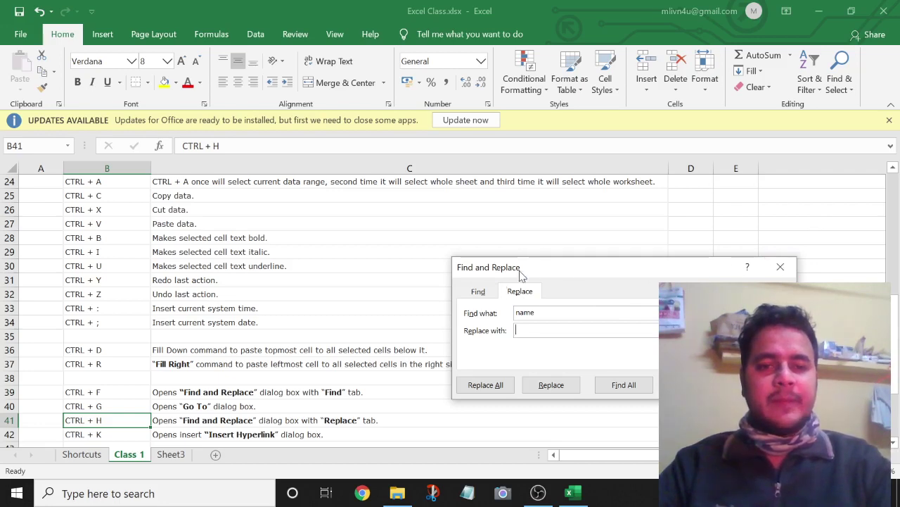
click(481, 291)
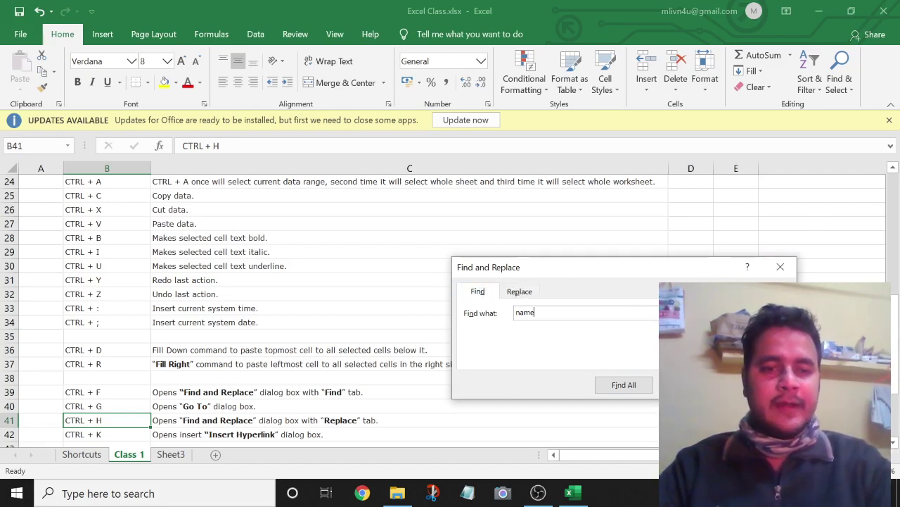
key(Return)
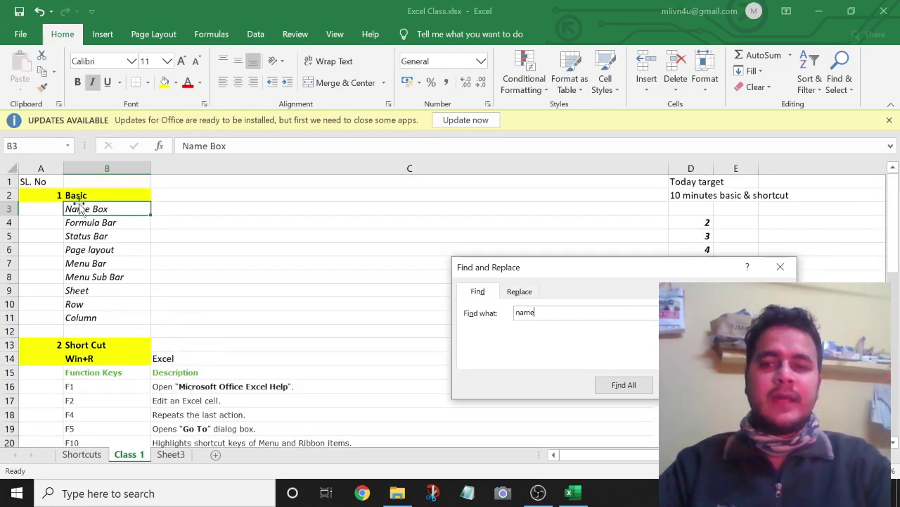
Replace 'name' with 'rame' in cell B3.
click(535, 292)
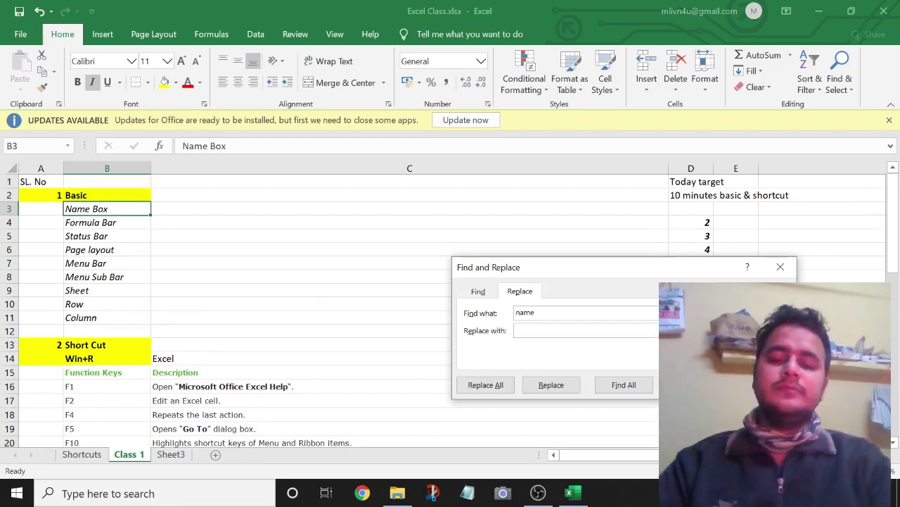
text(ram)
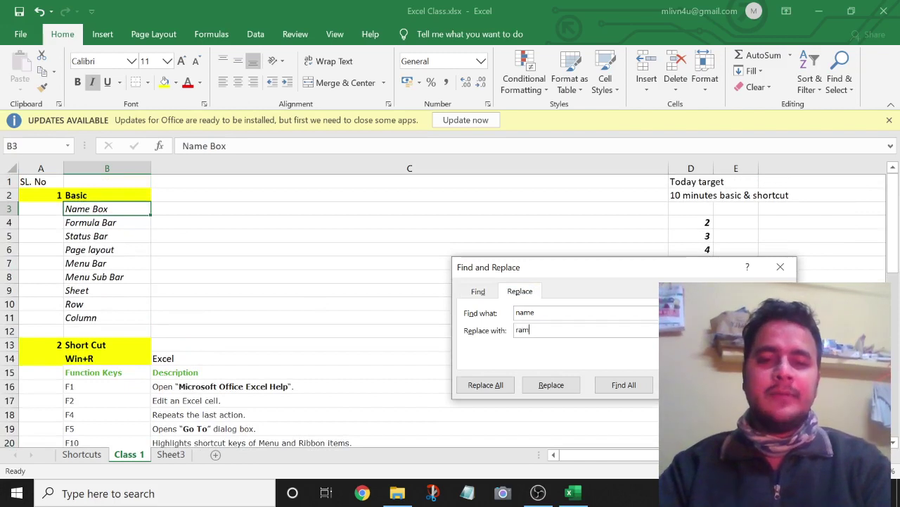
text(e)
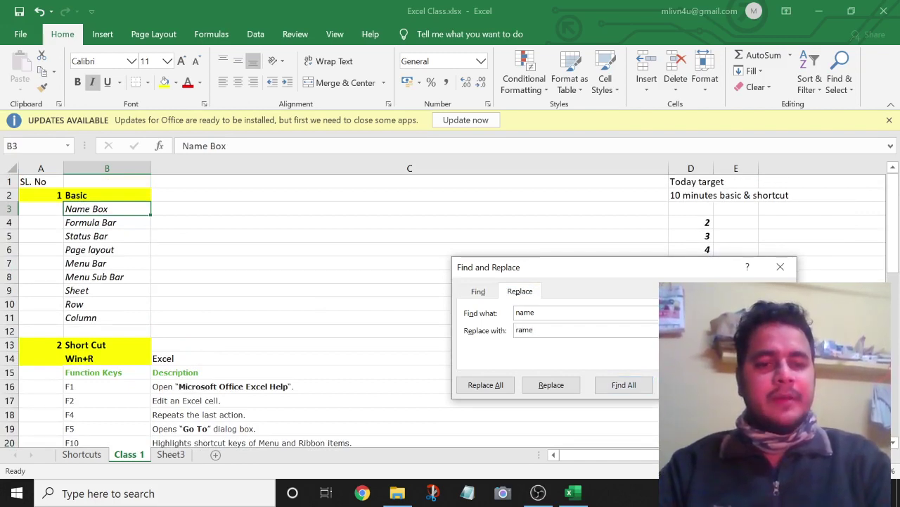
click(549, 386)
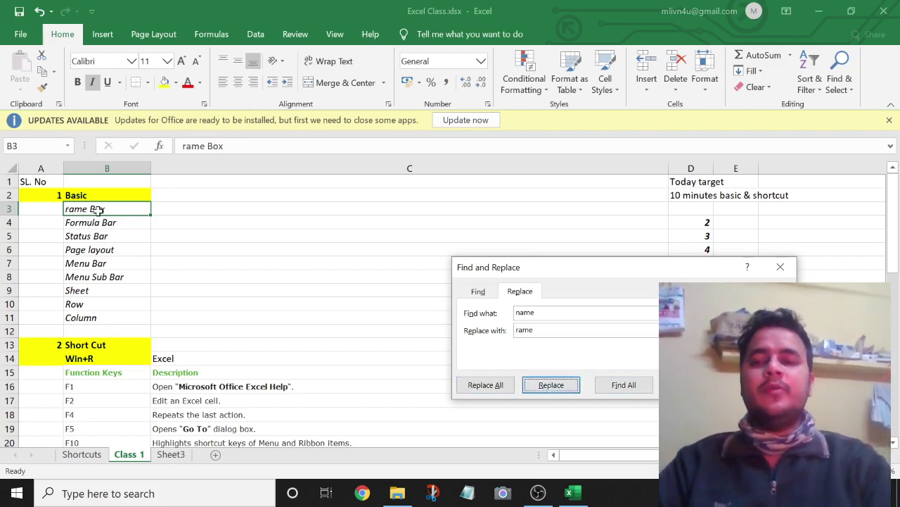
Change the Find what term to 'rame'.
click(595, 311)
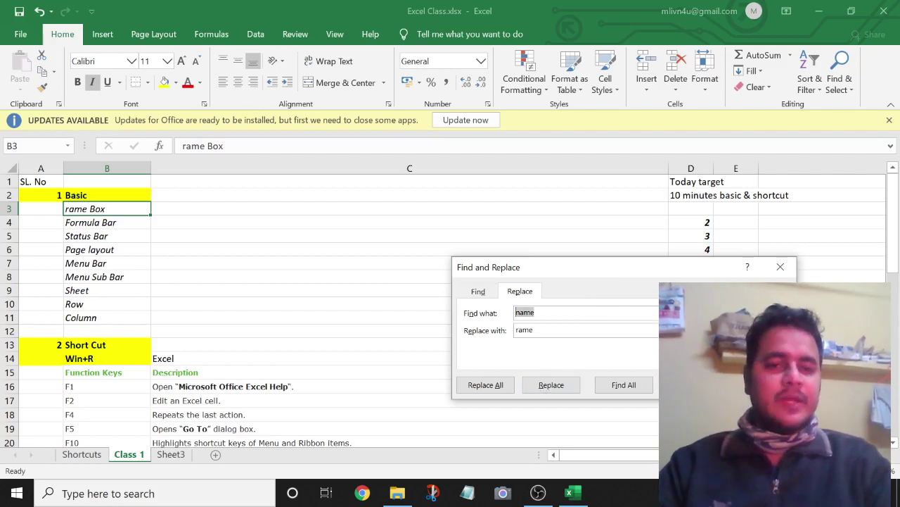
double_click(596, 311)
text(ra)
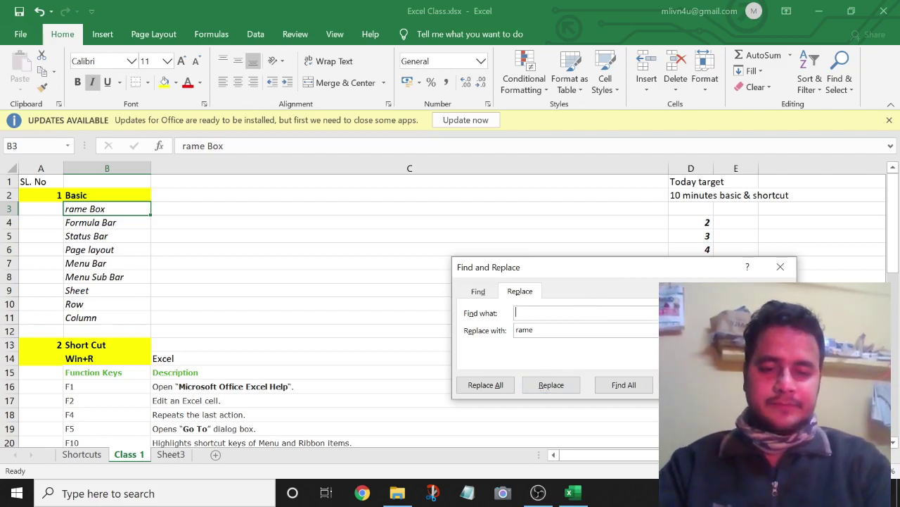
text(me)
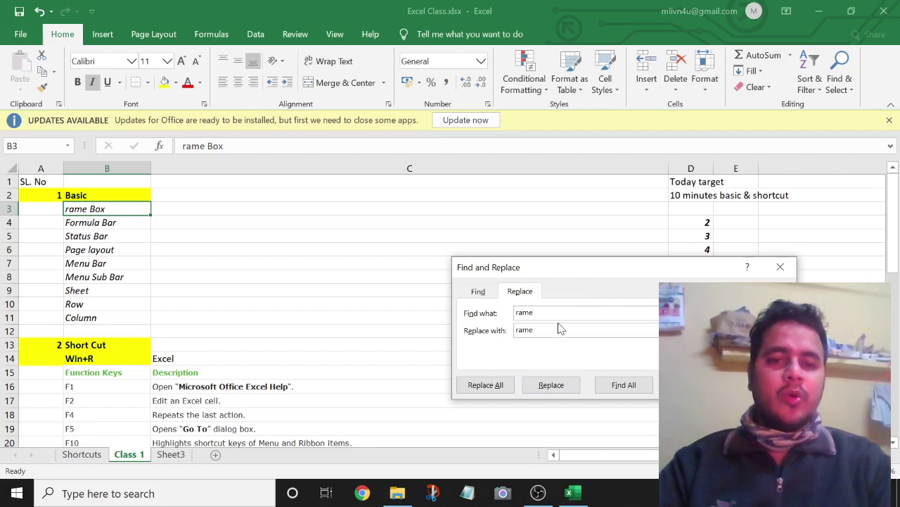
Replace All 'rame' with 'name' so B3 reads 'name Box', and dismiss the summary.
click(534, 330)
key(BackSpace)
key(BackSpace)
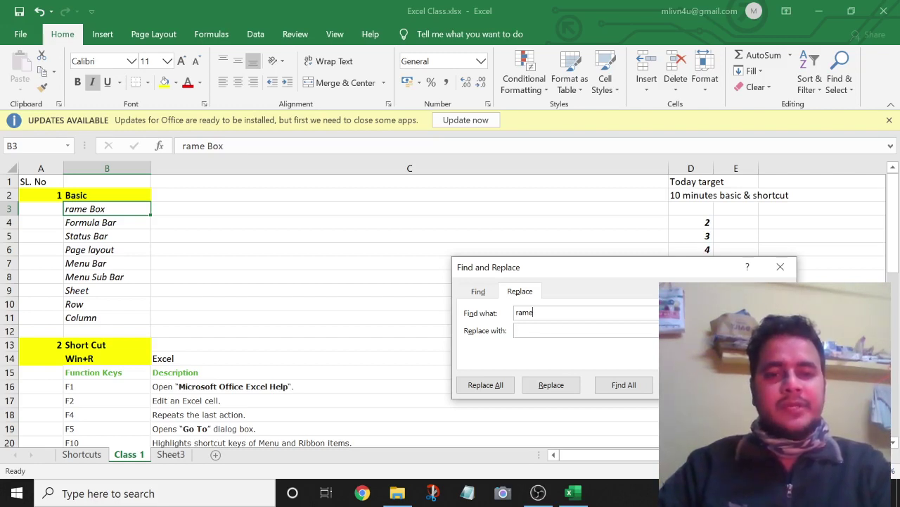
key(BackSpace)
key(BackSpace)
key(BackSpace)
key(BackSpace)
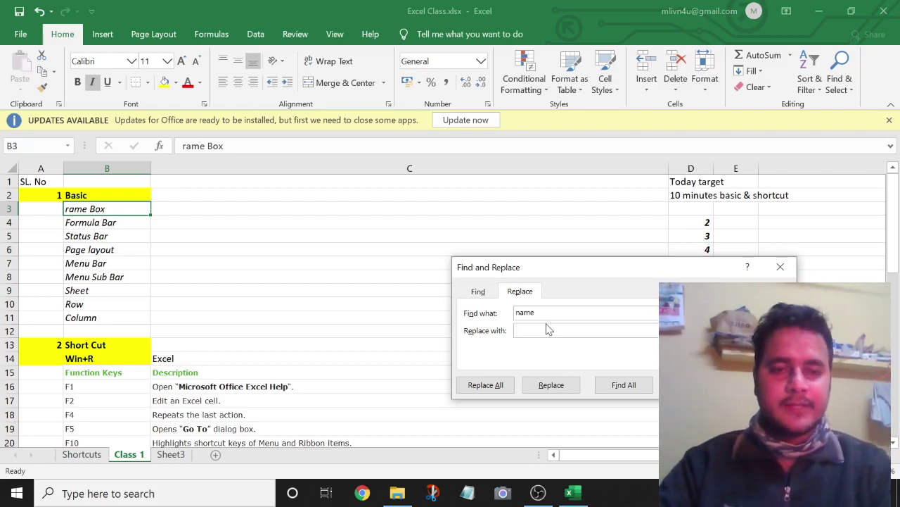
click(535, 312)
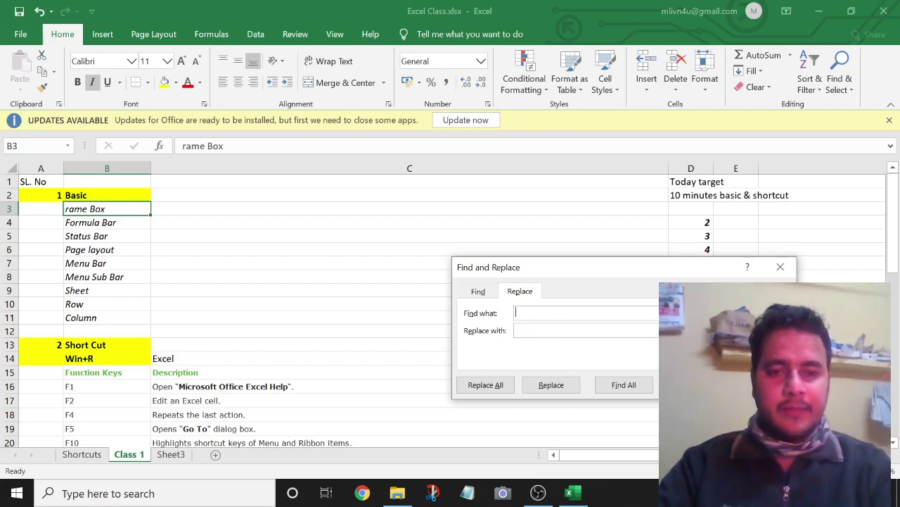
text(rame)
key(Tab)
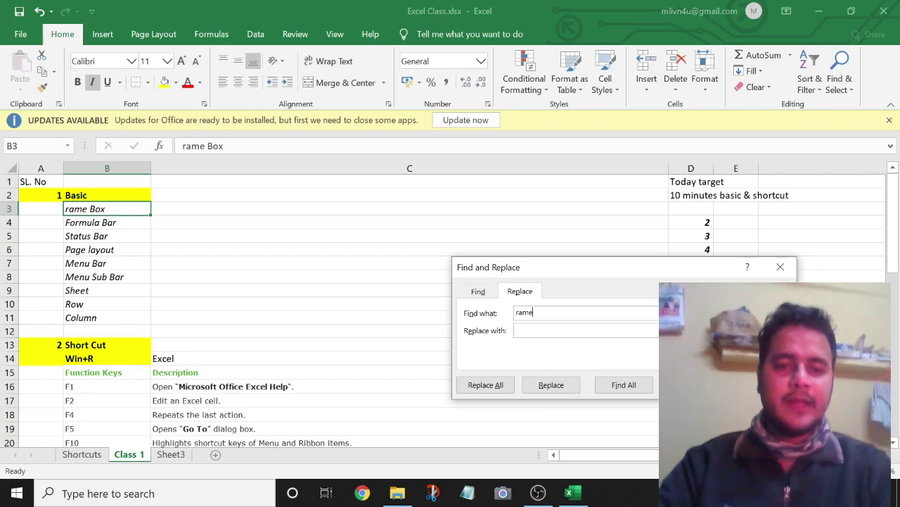
text(name)
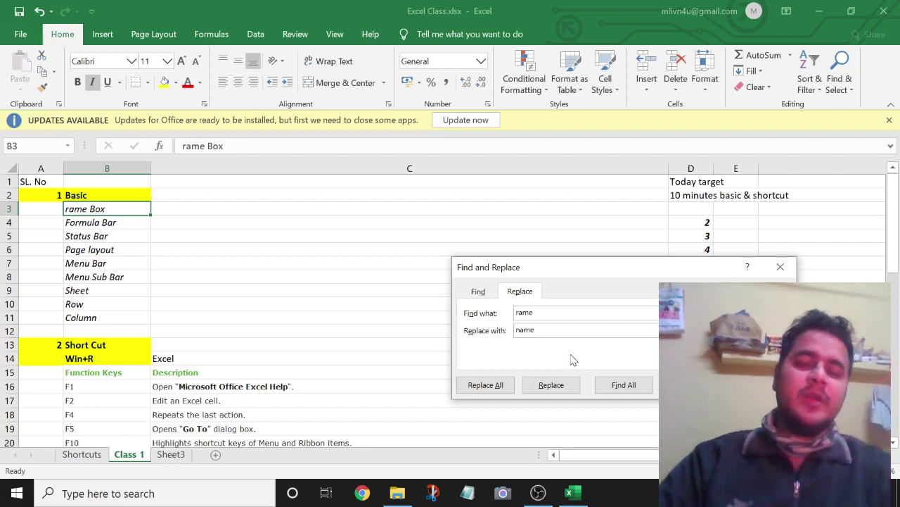
click(491, 387)
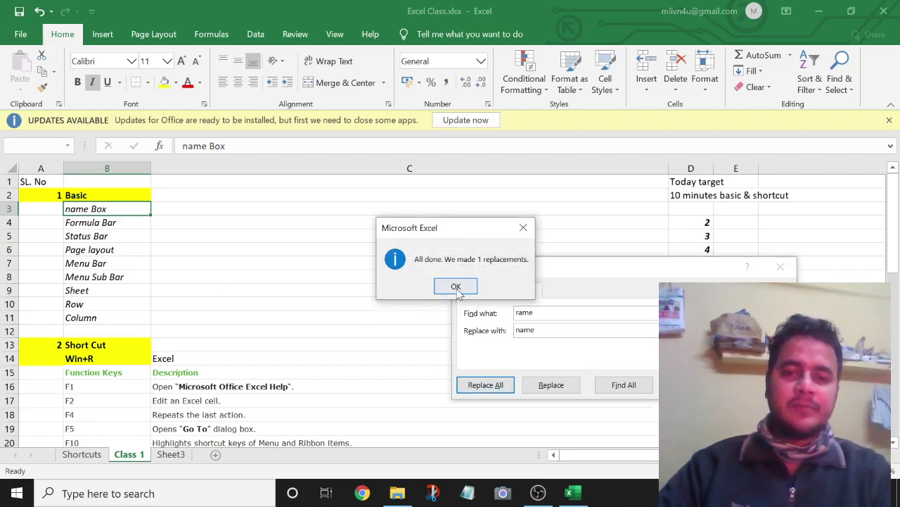
click(456, 287)
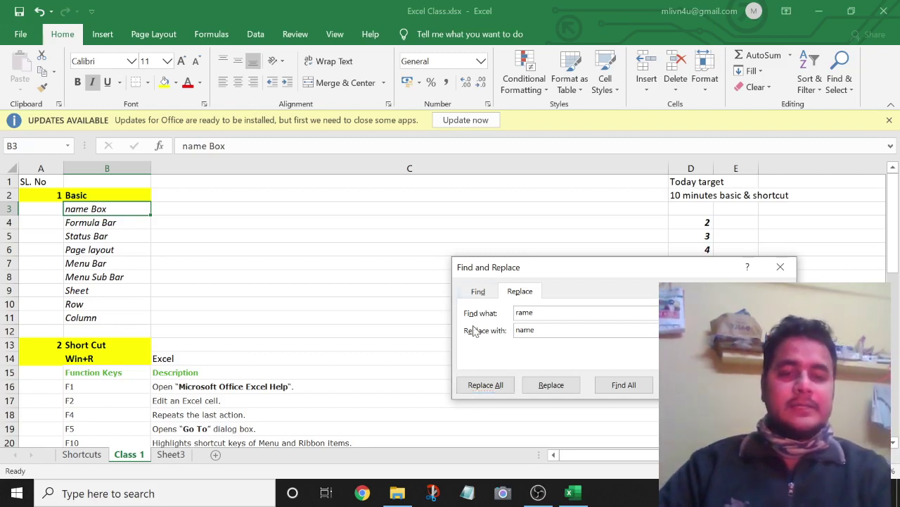
Set the search term back to 'name' and clear the replacement text.
key(BackSpace)
key(BackSpace)
key(BackSpace)
key(BackSpace)
text(n)
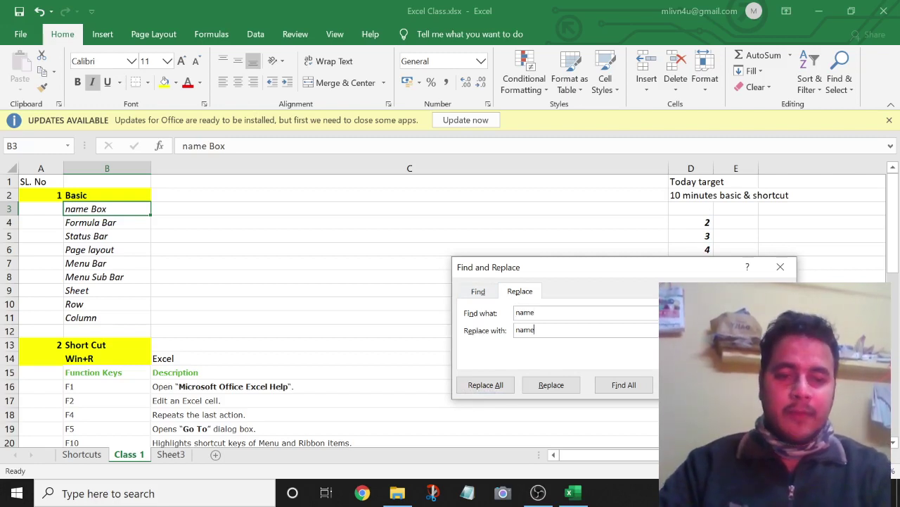
key(BackSpace)
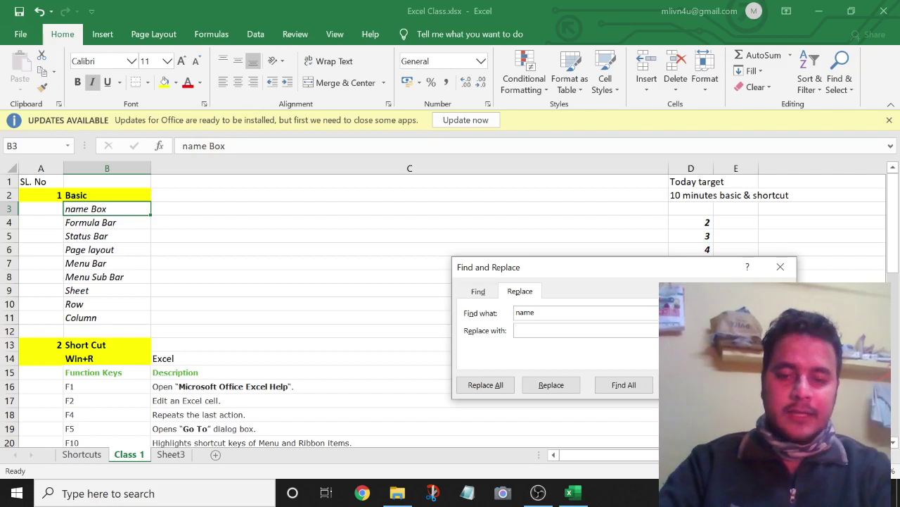
Finish the 'dddddd' replacement text, then enter the word 'name' in cells C11 and G50.
text(dddddd)
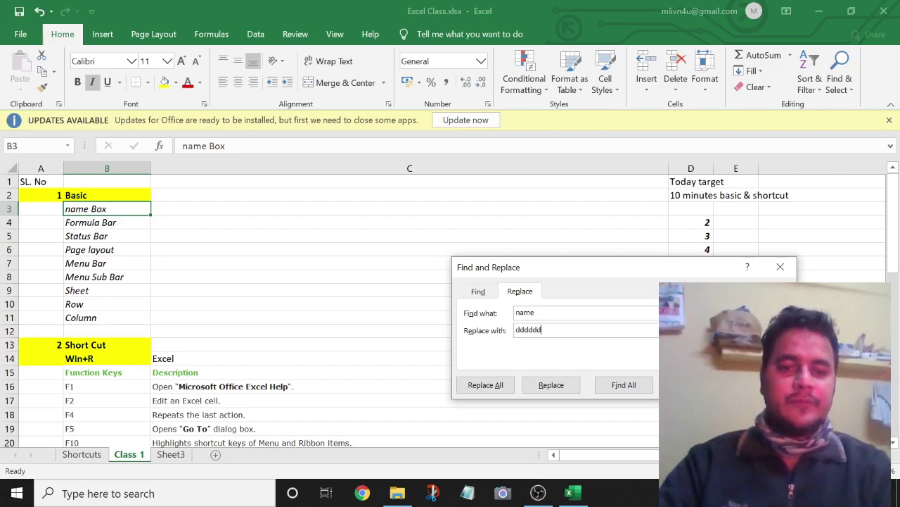
click(318, 313)
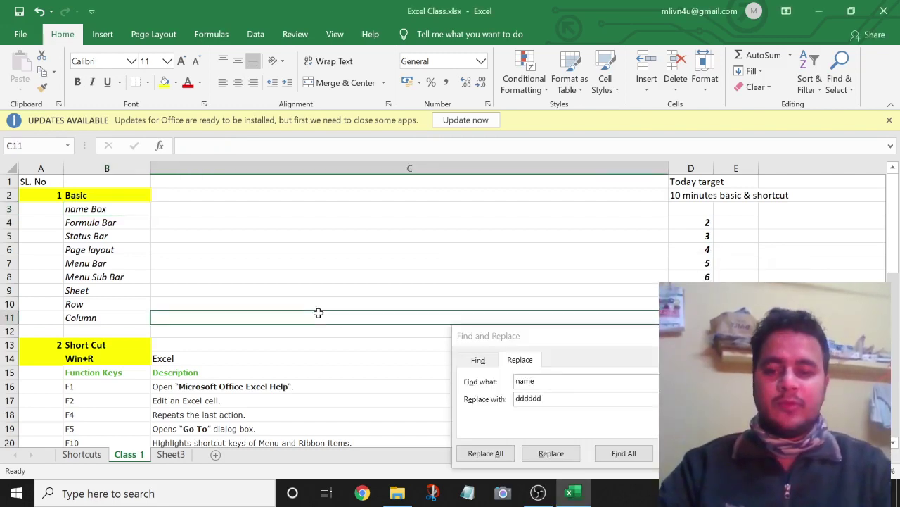
text(name)
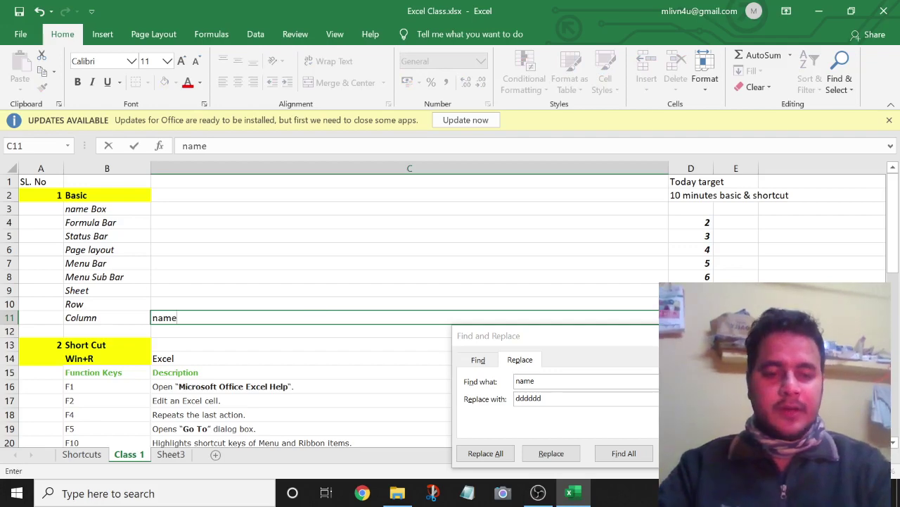
text(ndfajds)
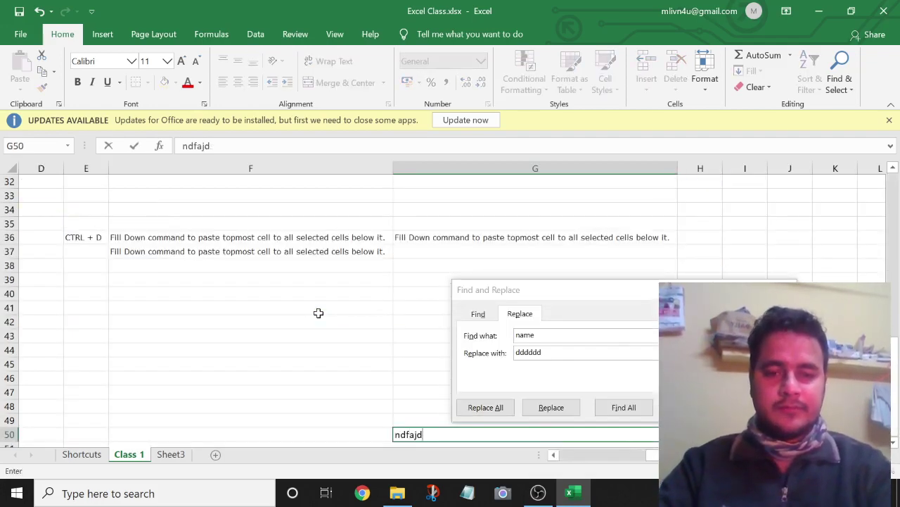
key(BackSpace)
key(BackSpace)
key(BackSpace)
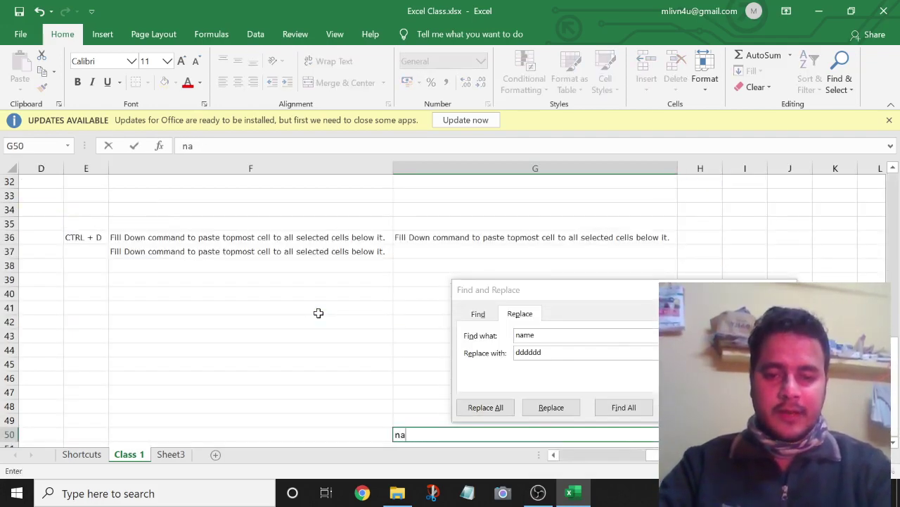
text(me)
key(Escape)
Jump to the top of the sheet with Ctrl+Home and move to cell B3.
key(ctrl+Home)
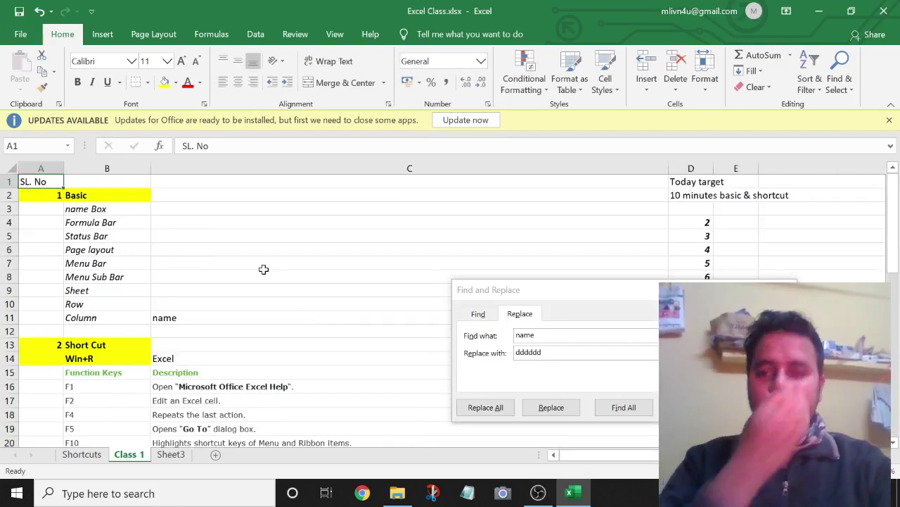
key(Right)
key(Down)
key(Down)
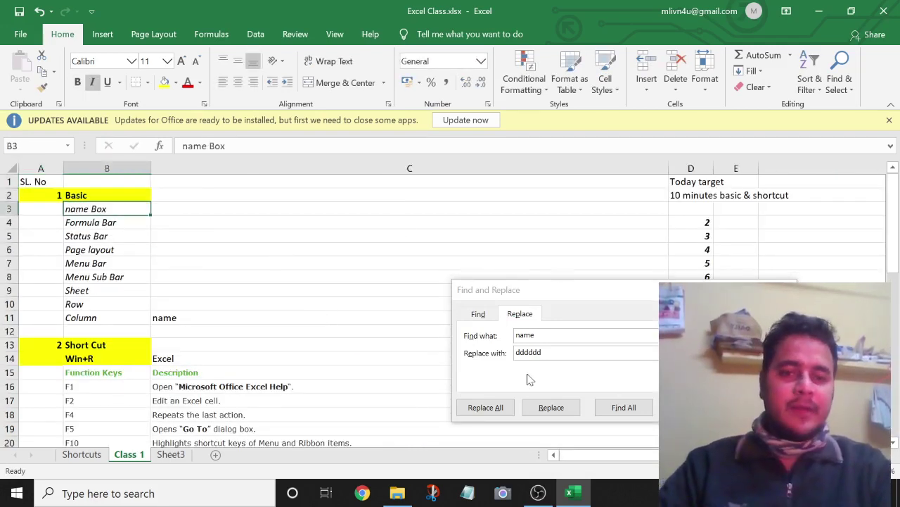
Replace All 'name' with 'dddddd' via Ctrl+H and confirm the 3 replacements.
key(ctrl+h)
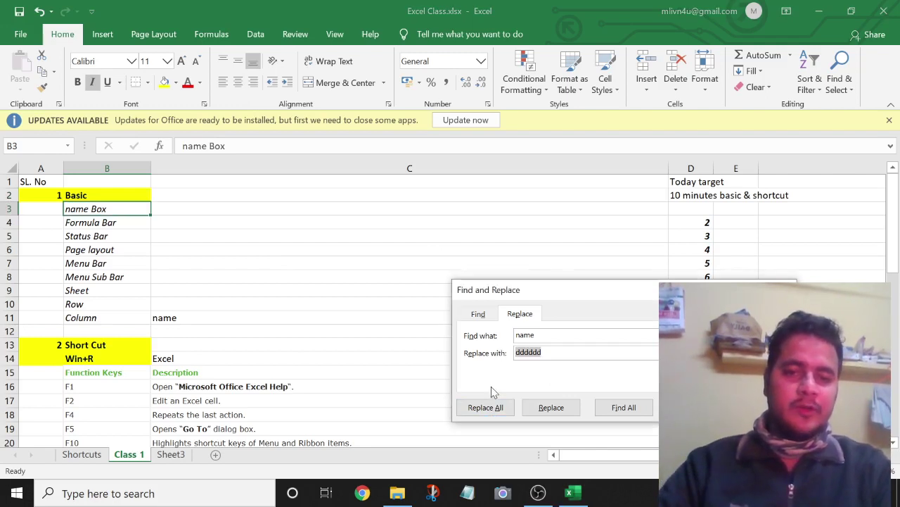
click(485, 407)
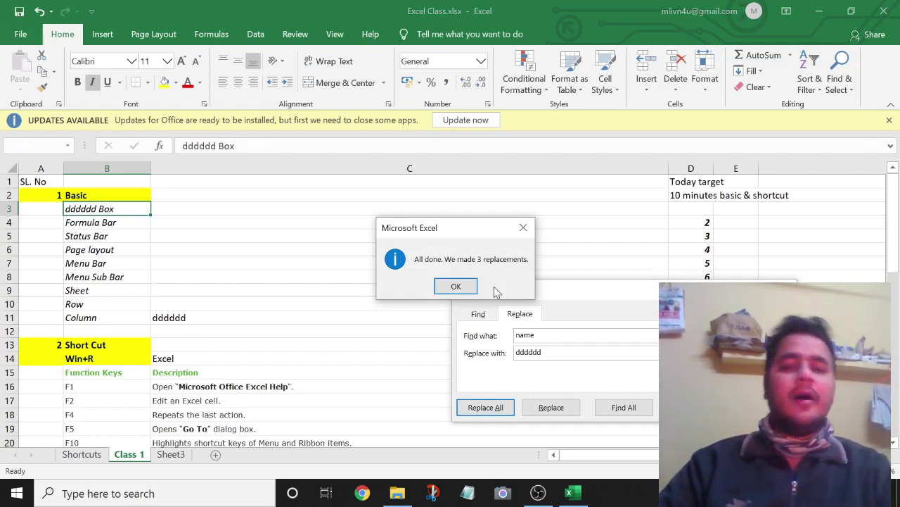
click(454, 285)
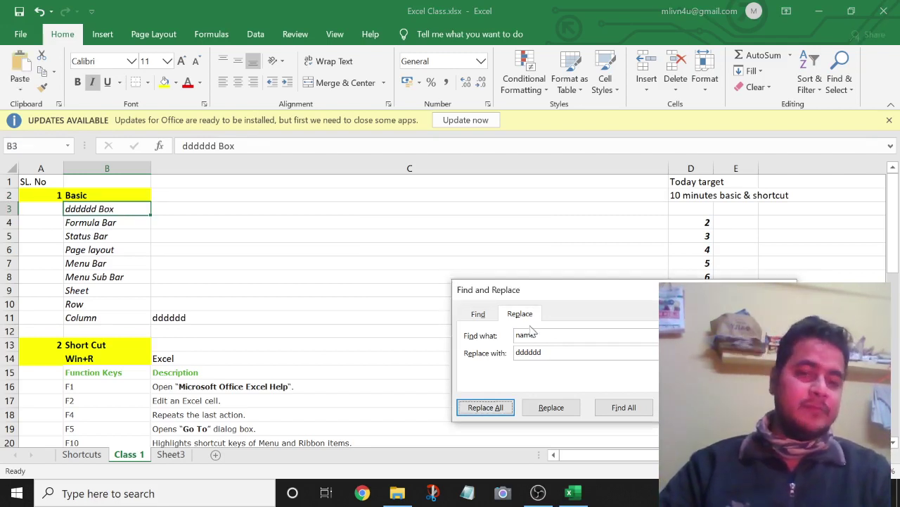
click(556, 335)
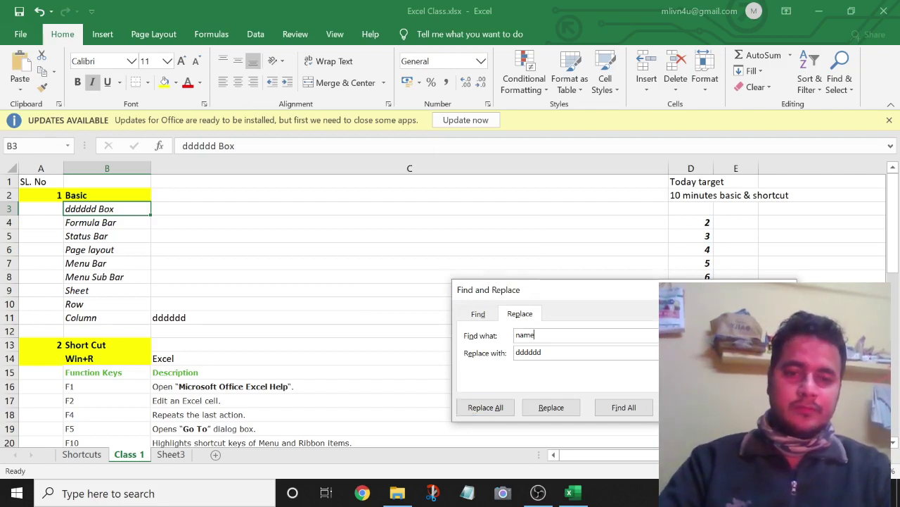
Set Find what to 'dddddd' and Replace with to 'name'.
double_click(525, 335)
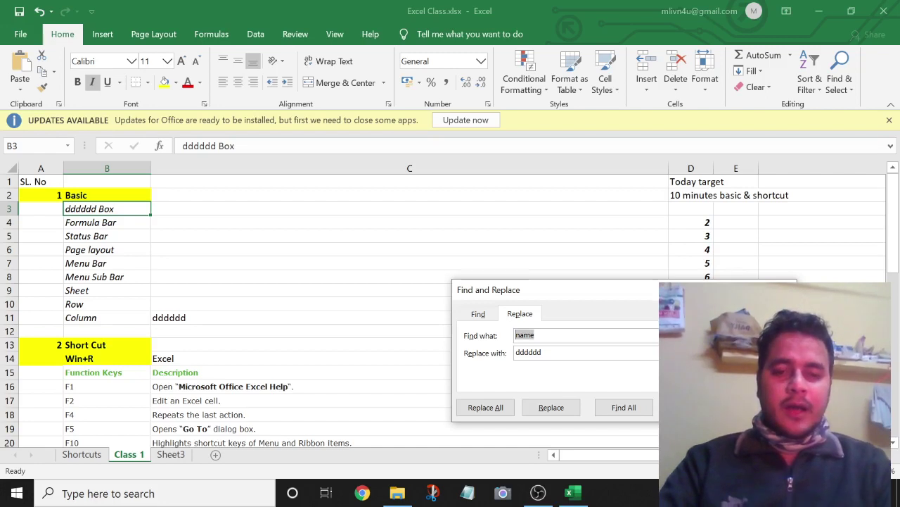
text(dddddd)
key(shift+Home)
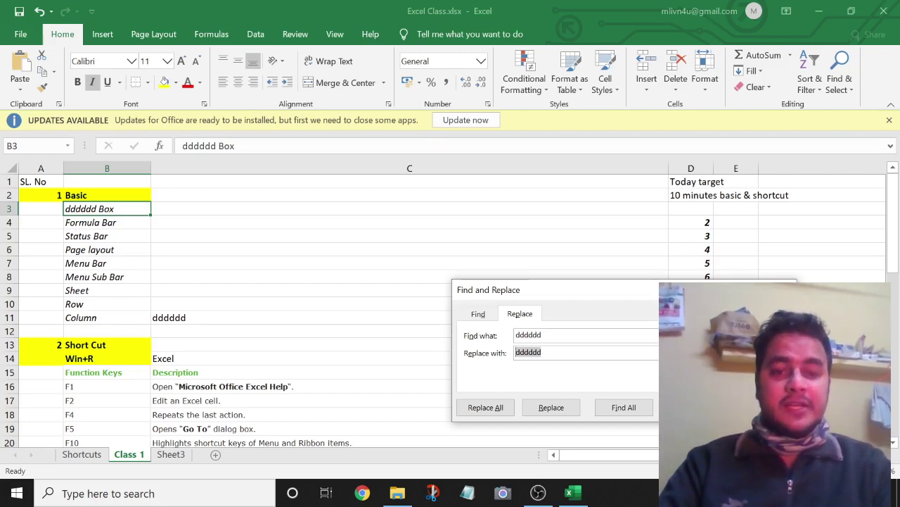
text(na)
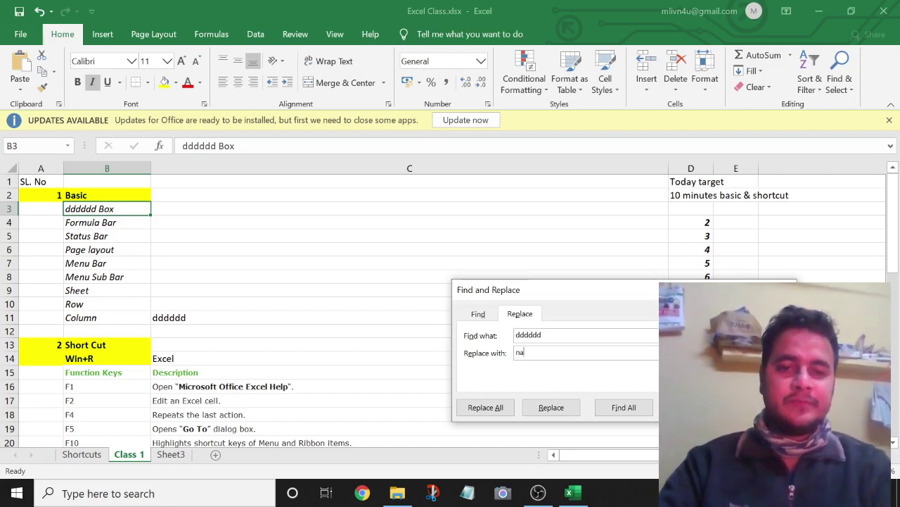
text(me)
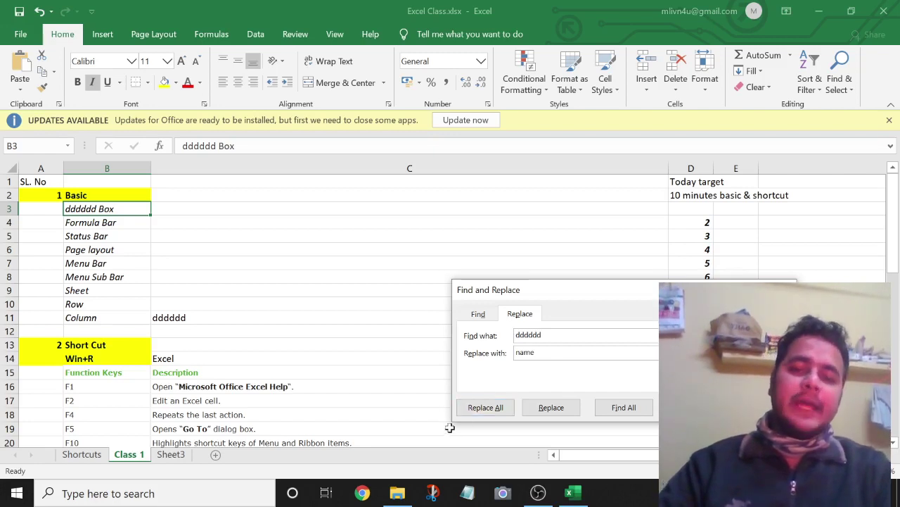
Replace only the B3 match back to 'name' using Find Next and Replace, then close the dialog.
click(321, 197)
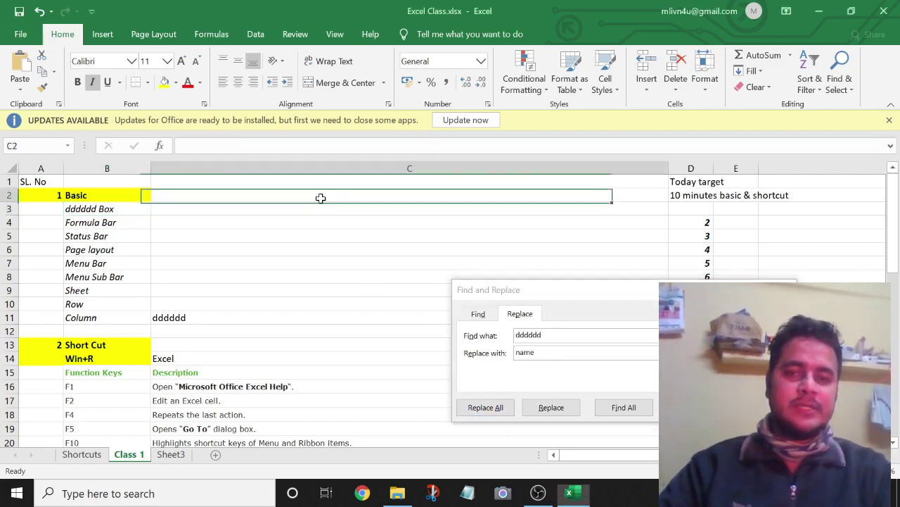
click(690, 406)
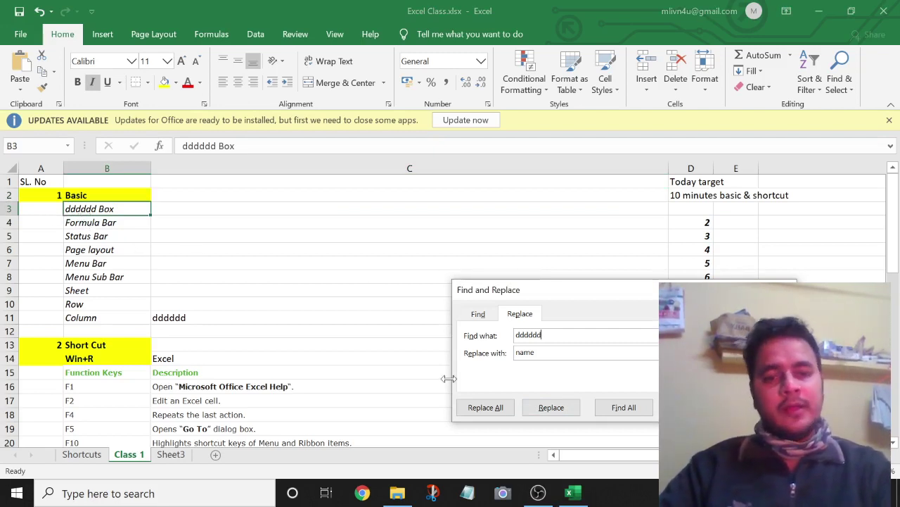
click(551, 408)
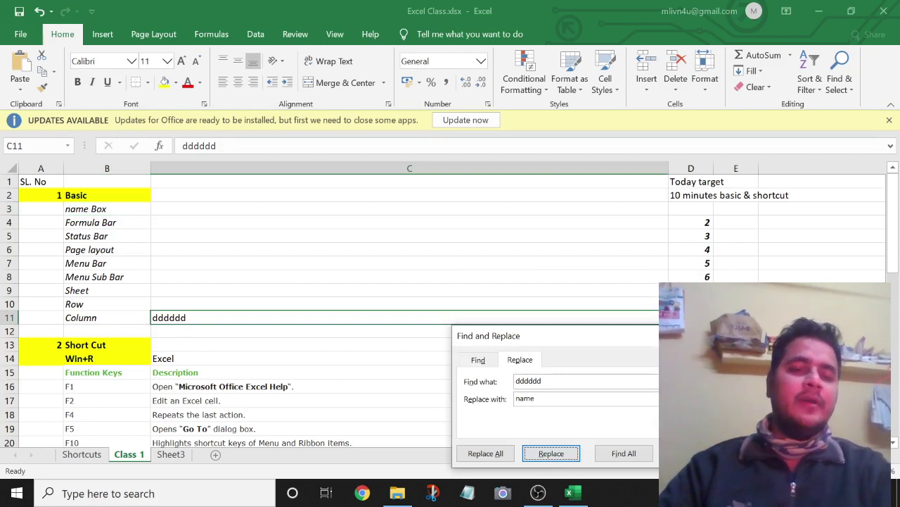
key(Return)
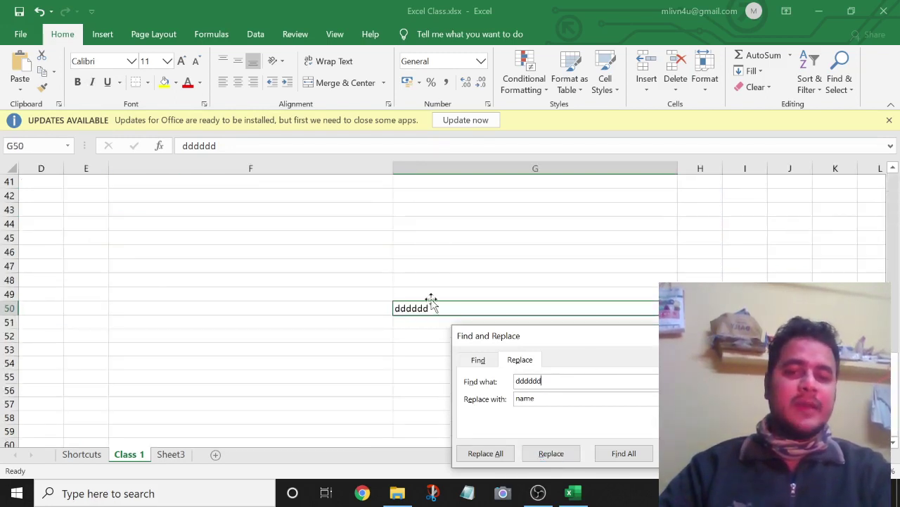
click(547, 462)
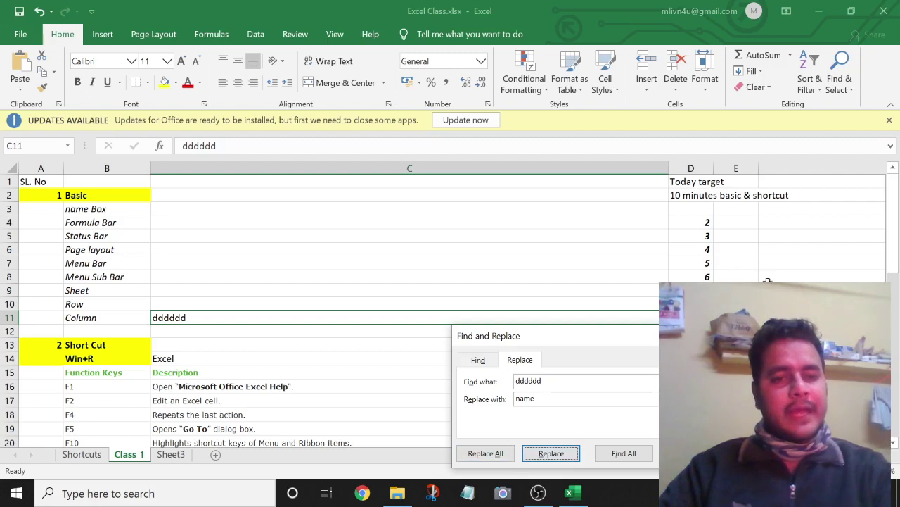
key(Escape)
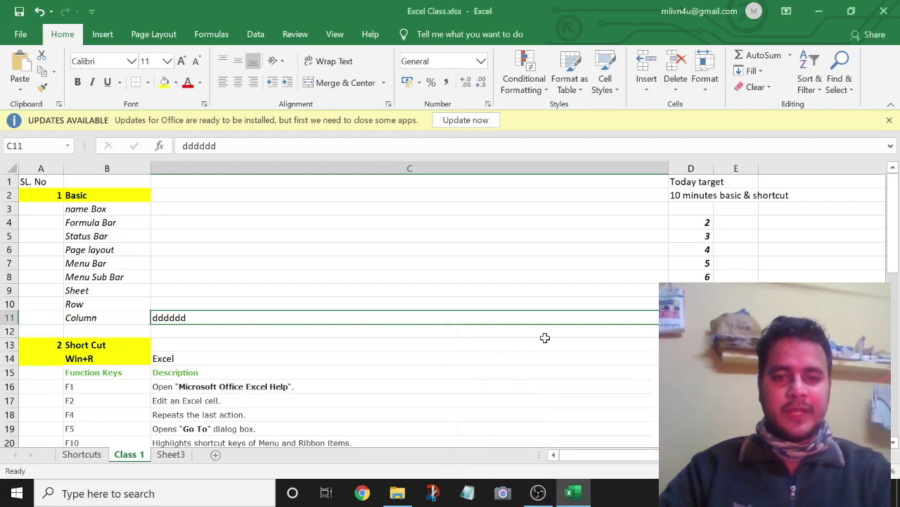
click(545, 340)
Clear 'dddddd' from C11, then find 'name' with Ctrl+F and delete it from G50.
key(Up)
key(Up)
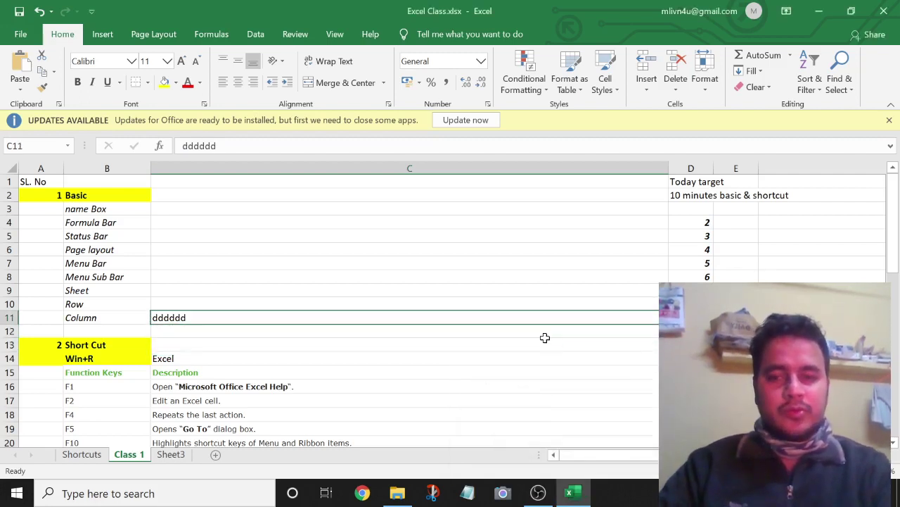
key(Delete)
key(ctrl+f)
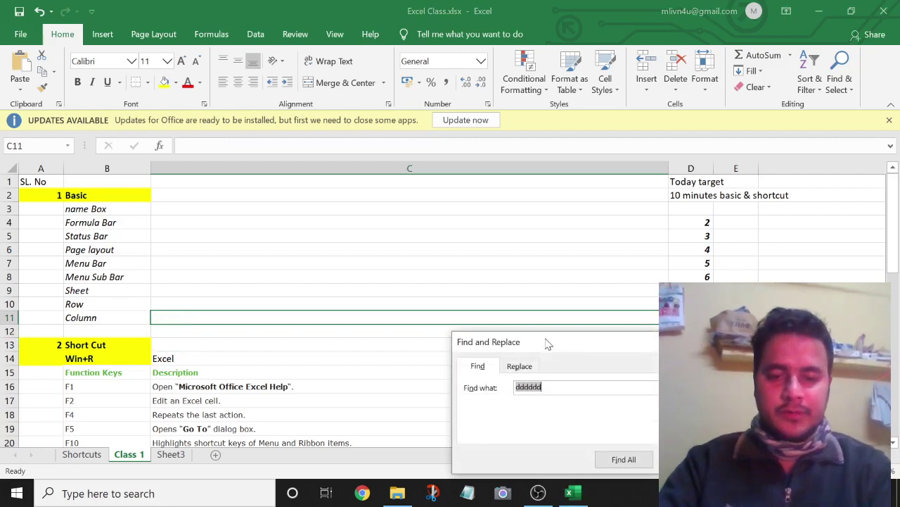
text(name)
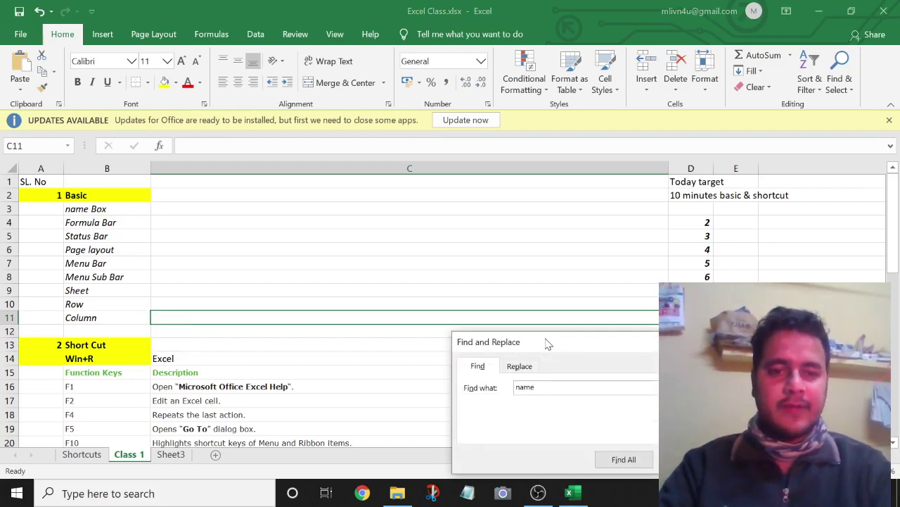
key(Return)
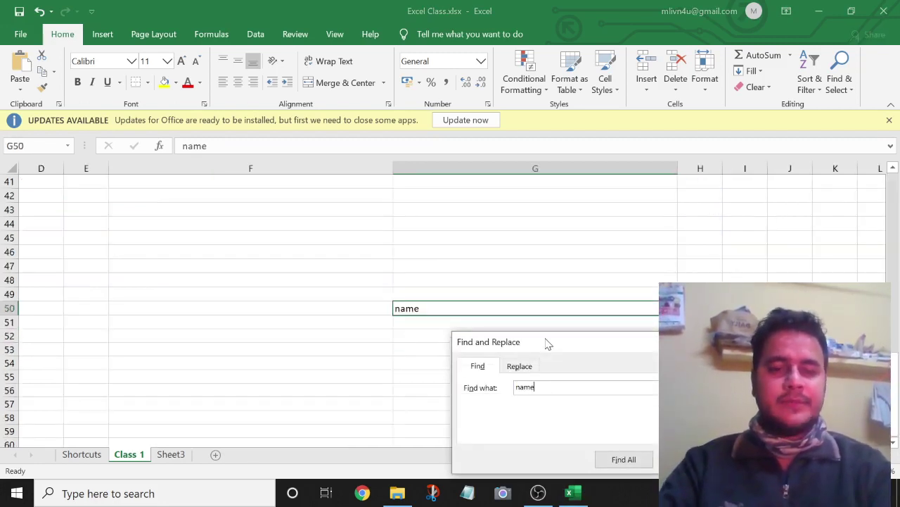
key(Escape)
key(Delete)
Return to A1 and step down the shortcut list to the F12 row.
key(ctrl+Home)
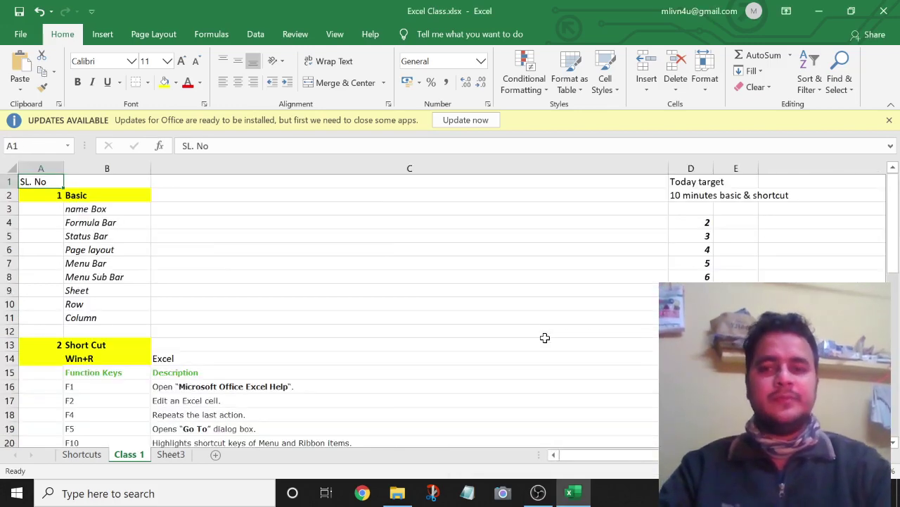
key(Right)
key(Down)
key(ctrl+Down)
key(ctrl+Down)
key(ctrl+Up)
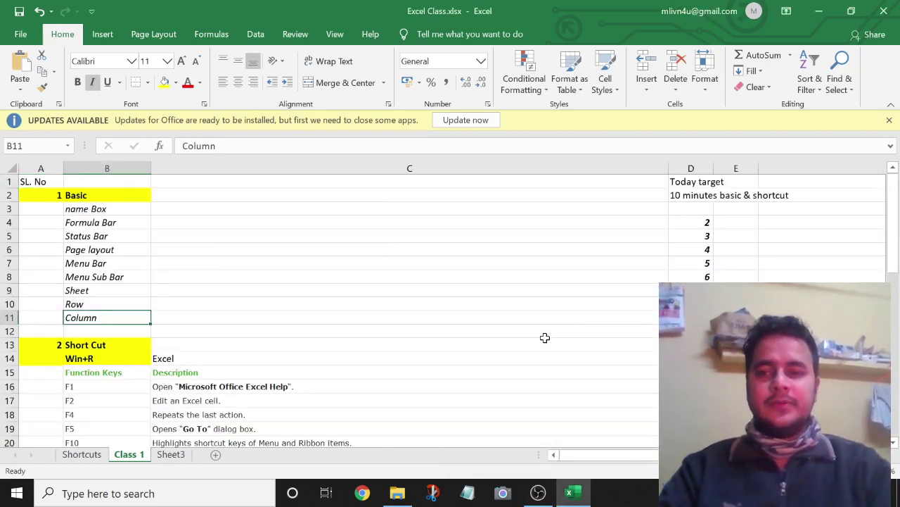
key(ctrl+Down)
key(ctrl+Down)
key(ctrl+Down)
key(ctrl+Down)
key(ctrl+Down)
key(ctrl+Down)
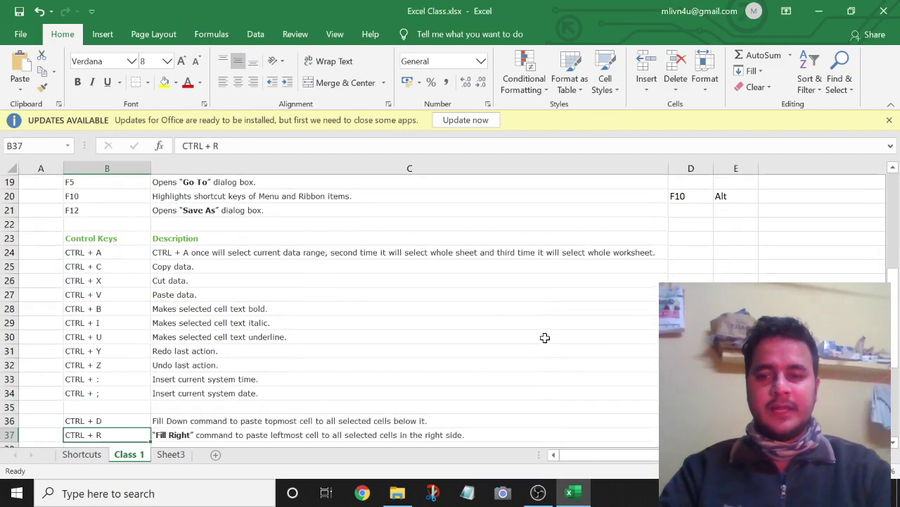
key(Down)
key(Down)
key(Down)
key(Down)
key(Down)
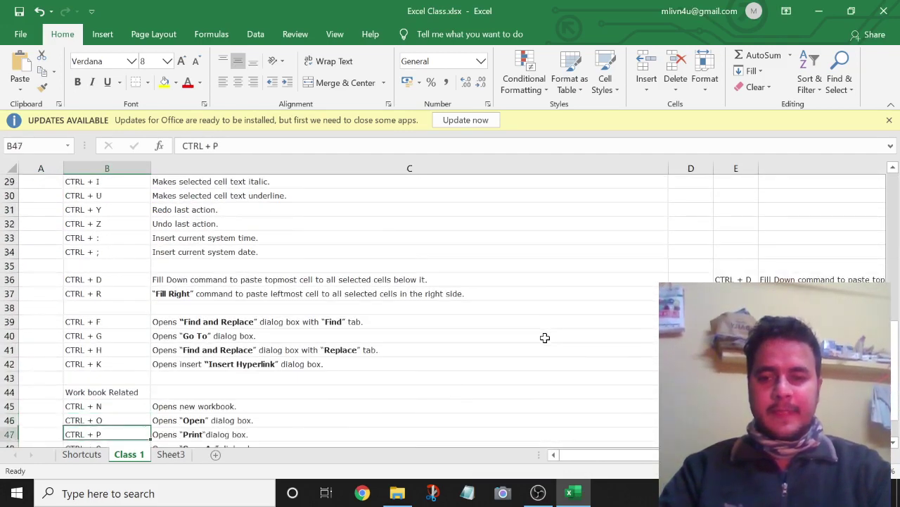
key(Up)
key(Up)
key(Up)
key(Up)
key(Up)
key(Up)
key(Up)
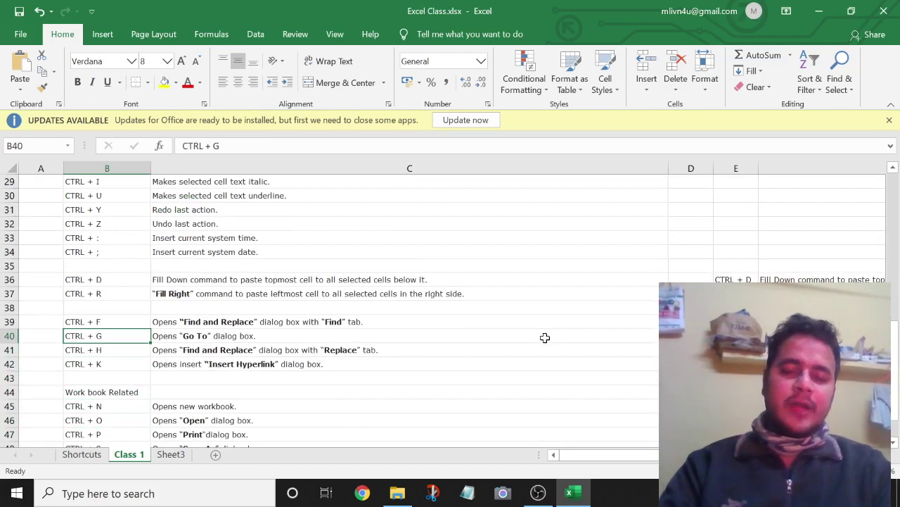
key(ctrl+g)
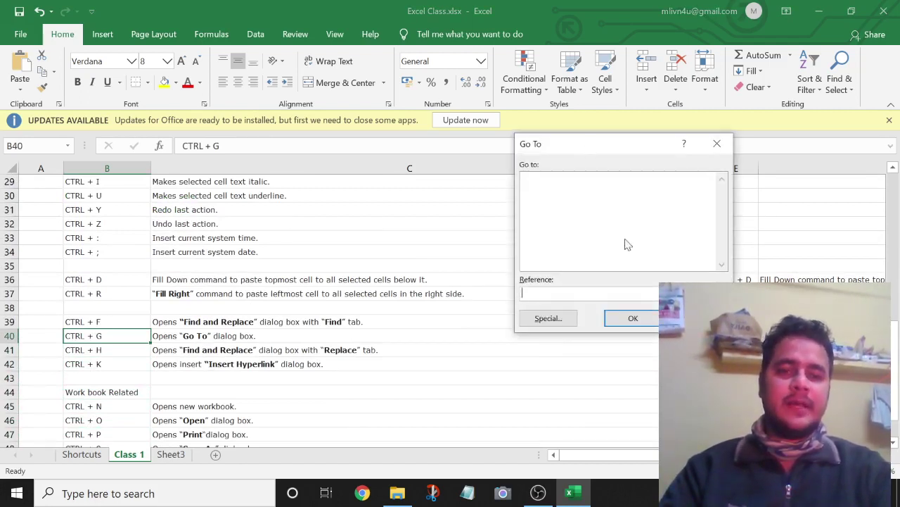
click(717, 144)
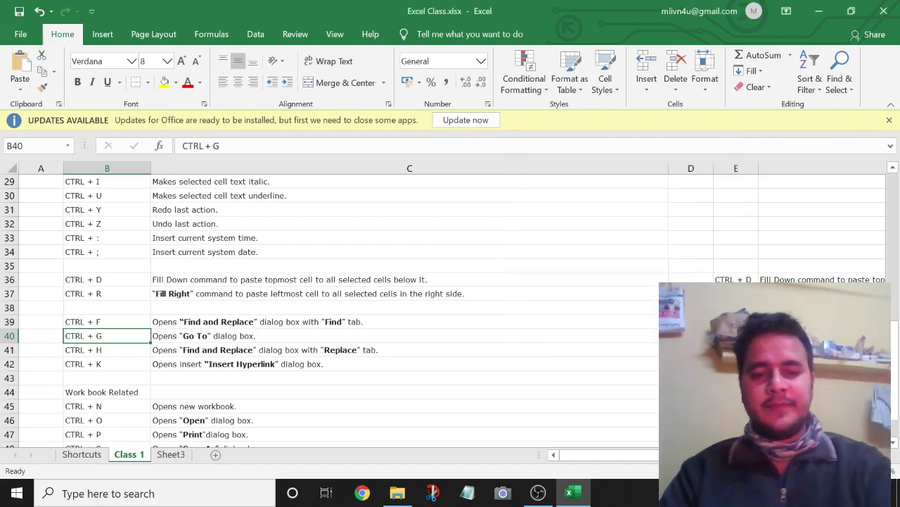
key(alt)
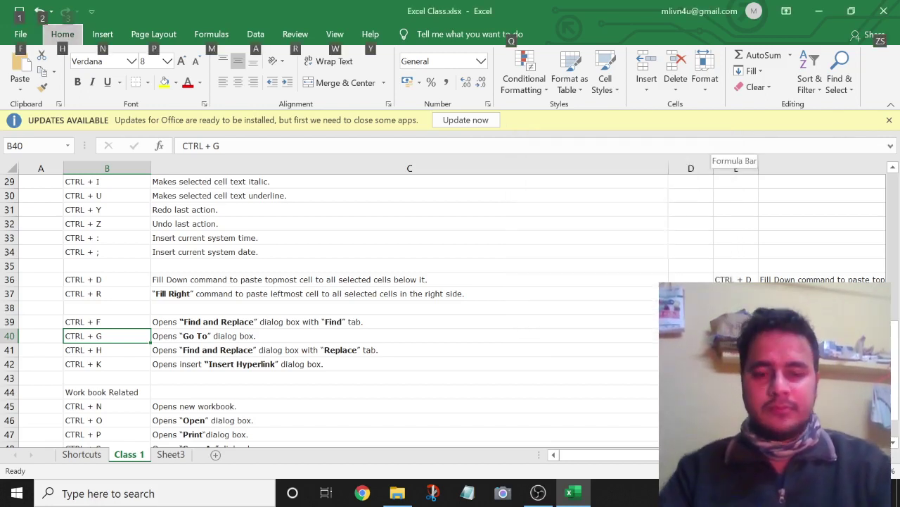
key(alt)
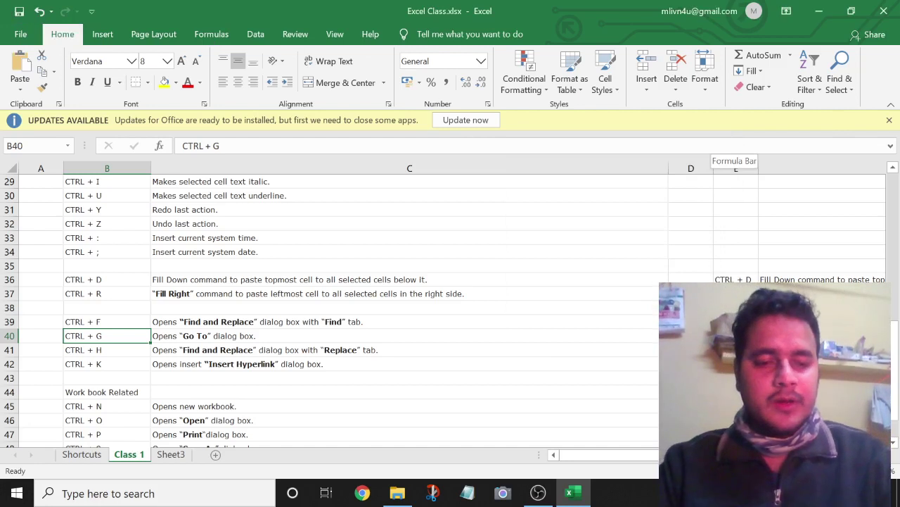
key(ctrl+g)
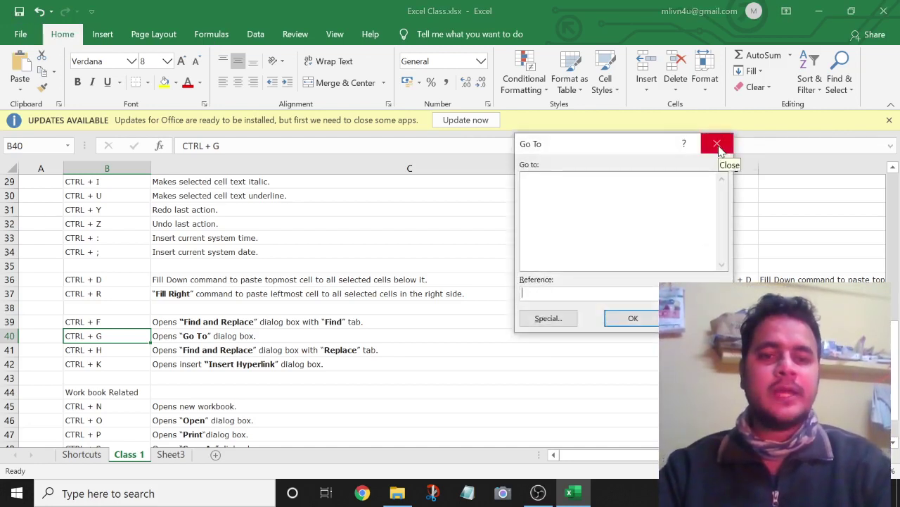
click(718, 146)
Select the leftover Fill Down demo text in E36:G37 and remove it.
key(Right)
key(Right)
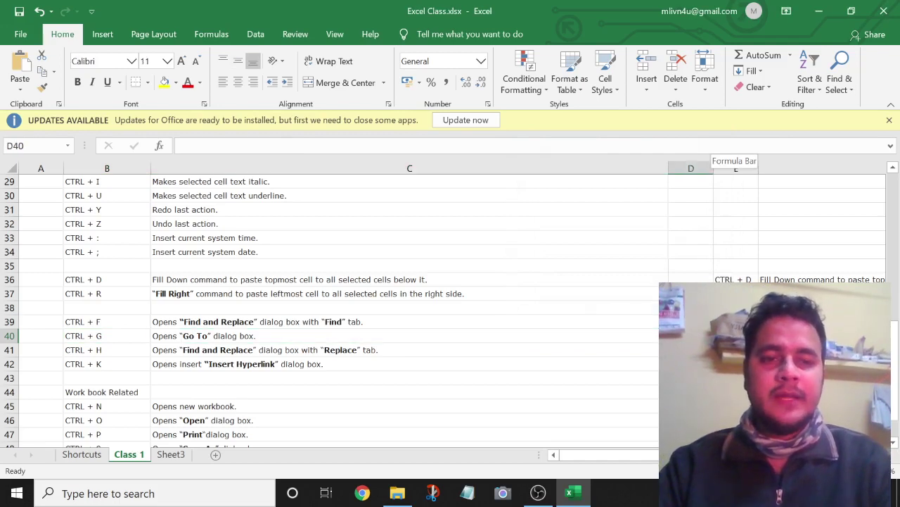
key(Up)
key(Up)
key(Up)
key(Up)
key(Right)
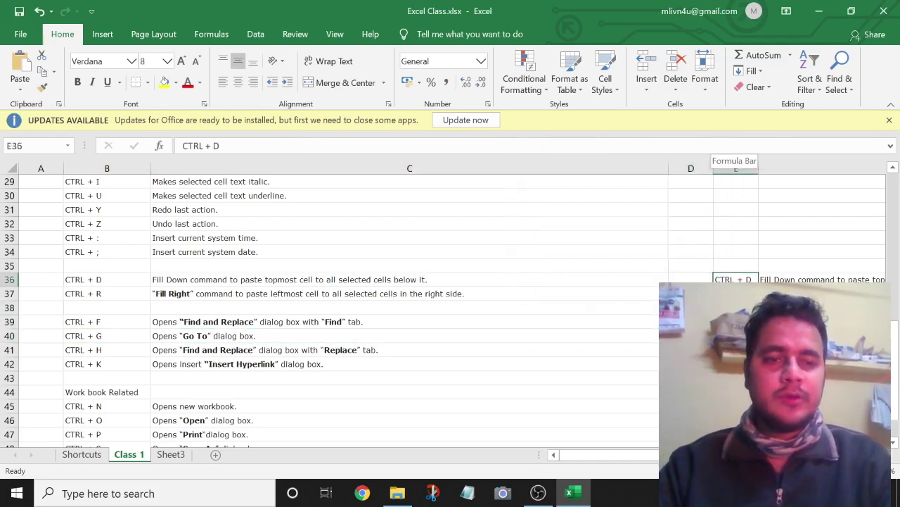
key(Right)
key(Right)
key(Left)
key(Left)
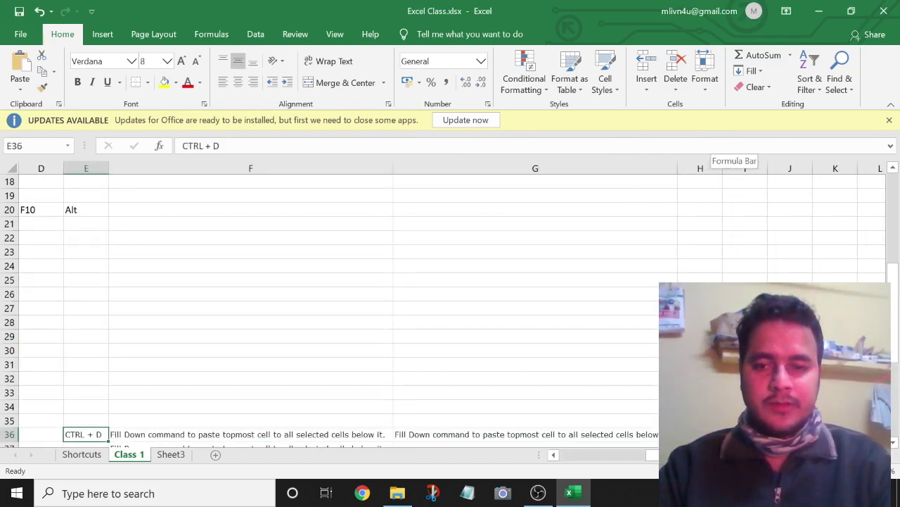
key(Right)
key(Right)
key(Left)
key(shift+Down)
key(Down)
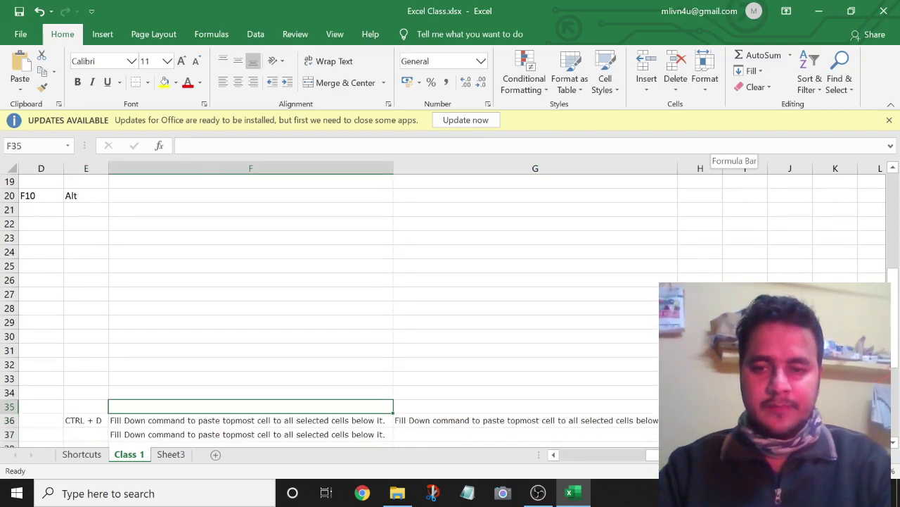
key(Left)
key(Up)
key(Up)
key(shift+Right)
key(ctrl+z)
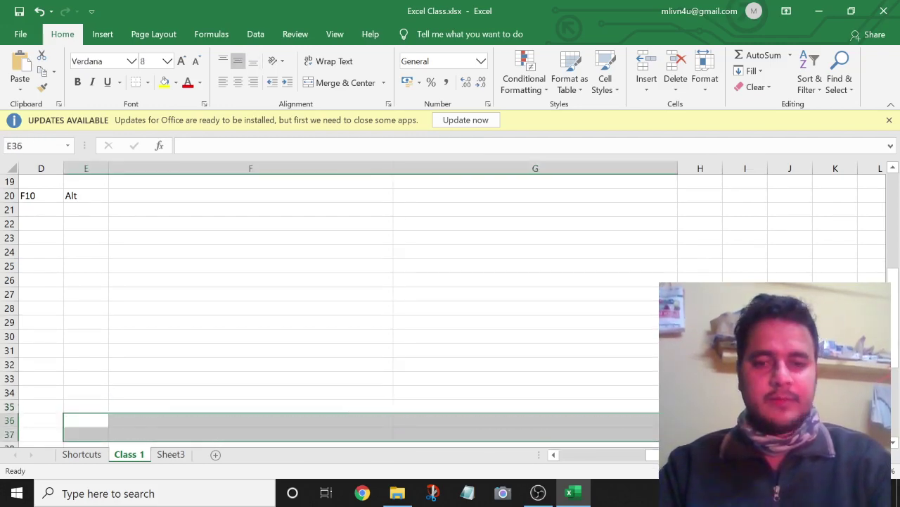
Move back to column B and down past the CTRL + R row.
key(Left)
key(Left)
key(Left)
key(Down)
key(Down)
key(Down)
key(Down)
key(Down)
key(Down)
key(Down)
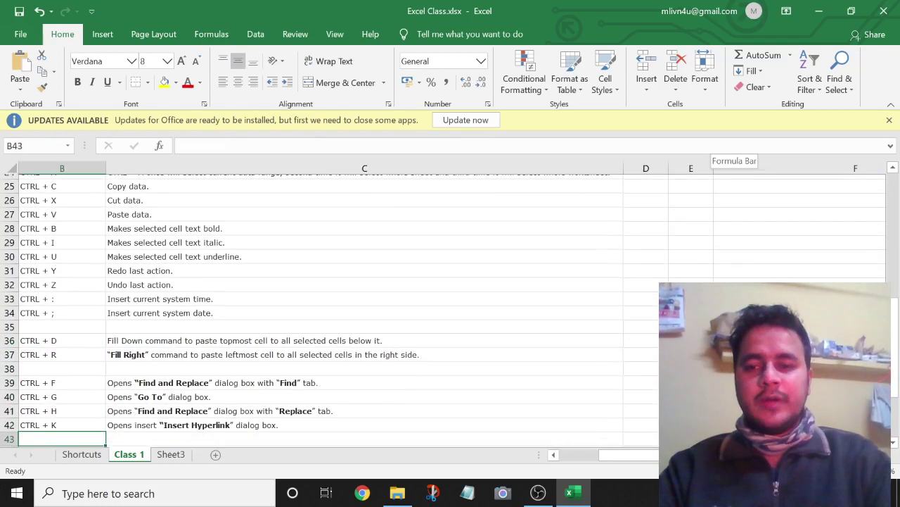
key(Down)
key(Down)
key(Down)
key(Up)
key(Up)
key(Up)
key(Up)
key(Up)
key(Up)
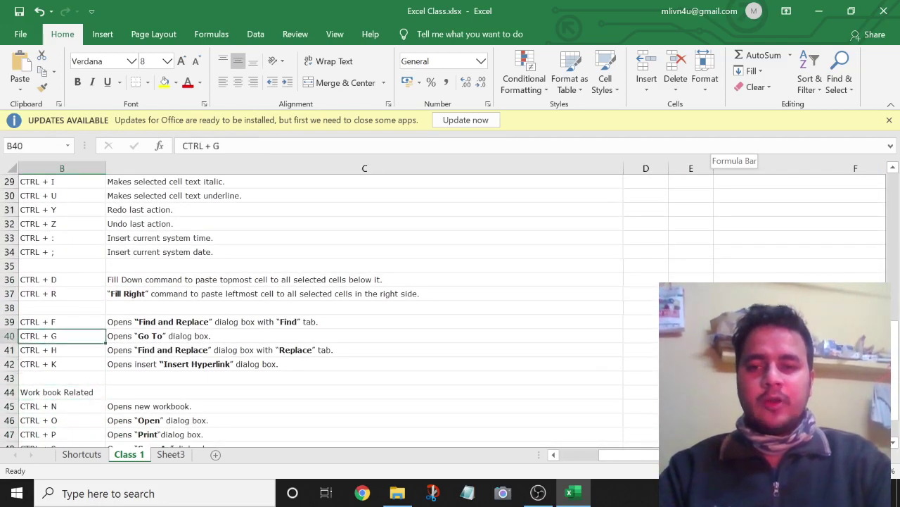
key(Left)
key(Right)
key(Right)
key(Right)
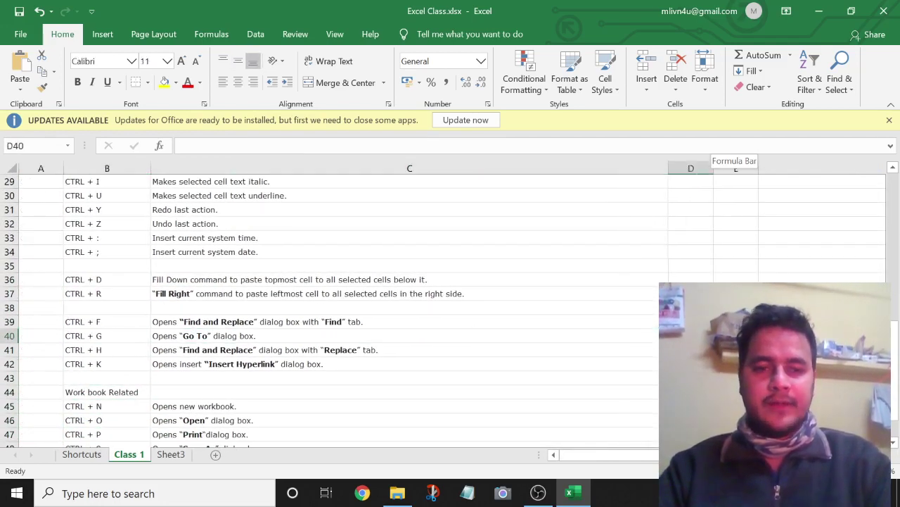
text(f)
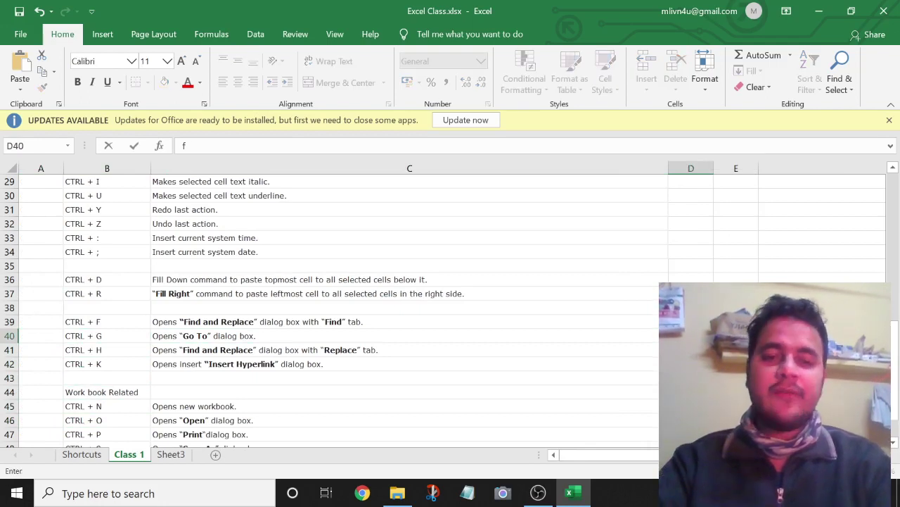
text(5)
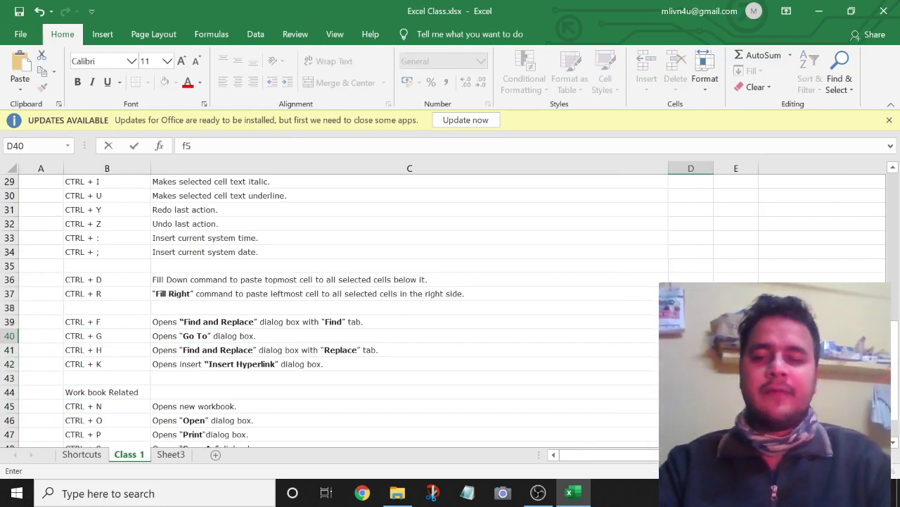
key(F2)
key(Left)
key(BackSpace)
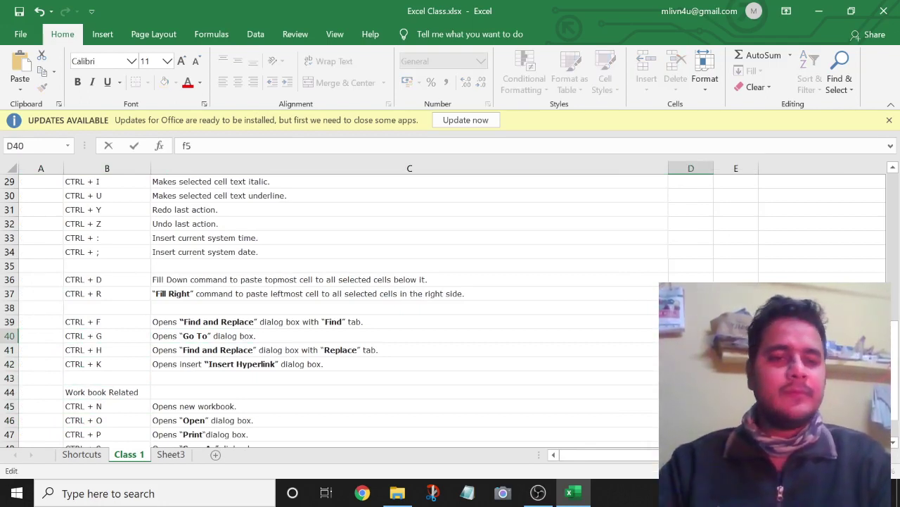
key(BackSpace)
text(F)
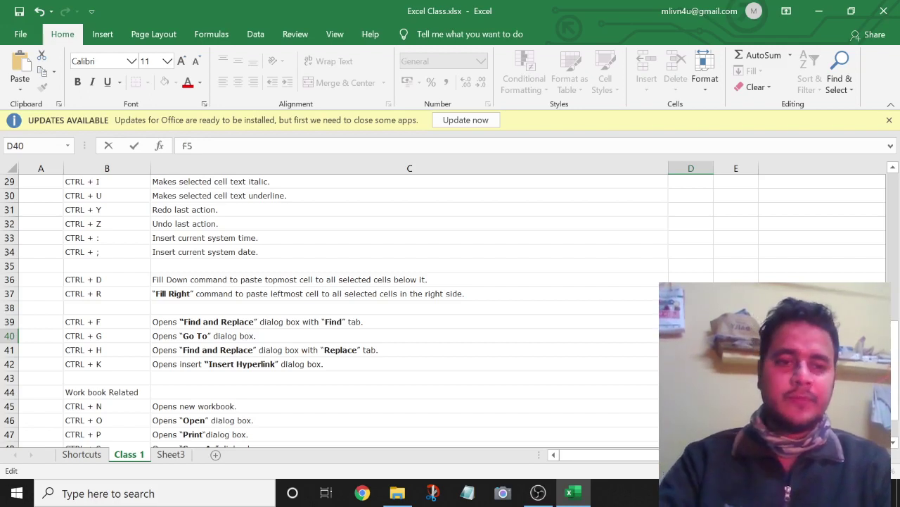
key(Return)
key(Down)
key(Left)
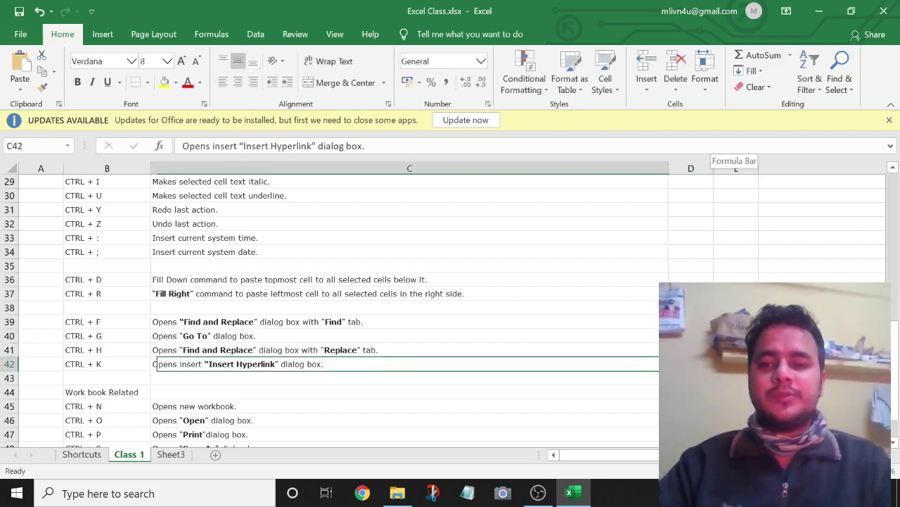
key(Left)
key(Left)
key(Right)
key(Right)
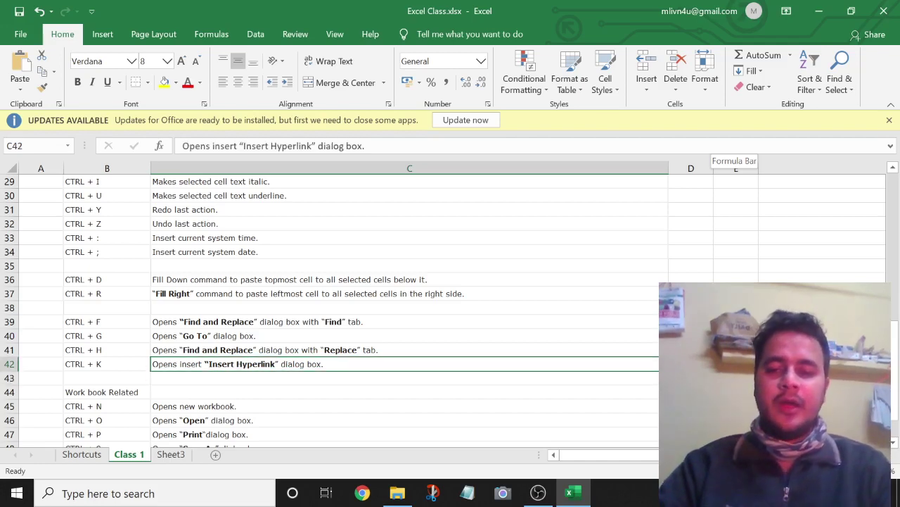
key(ctrl+k)
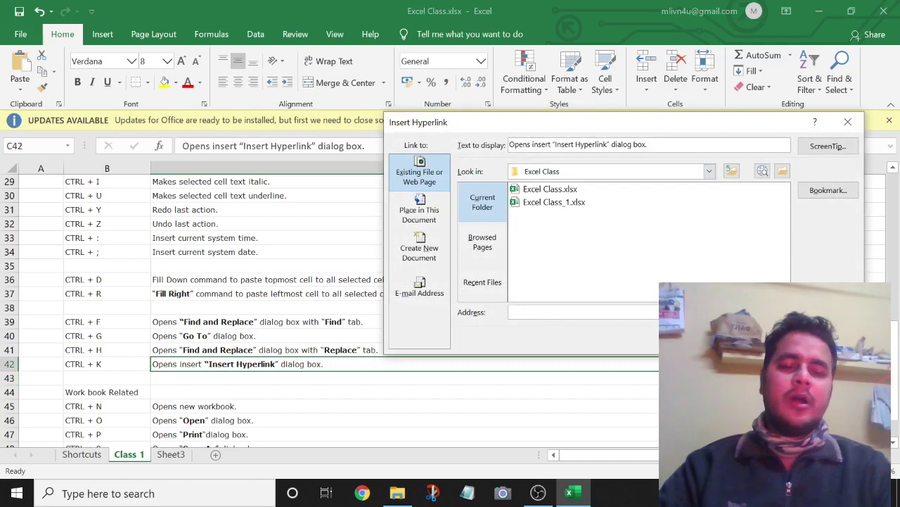
click(849, 122)
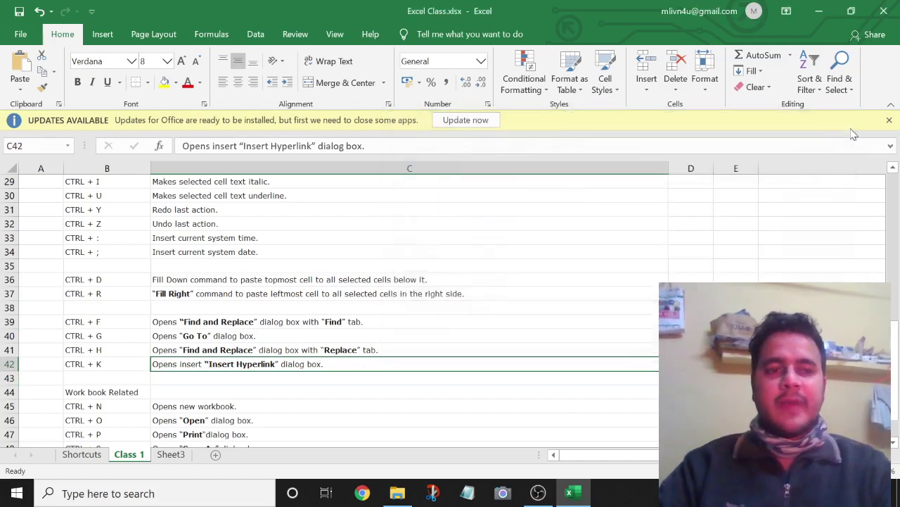
click(189, 378)
Move to the CTRL + A entry and select the surrounding block of shortcut rows.
key(Down)
key(Down)
key(Down)
key(Down)
key(Down)
key(Down)
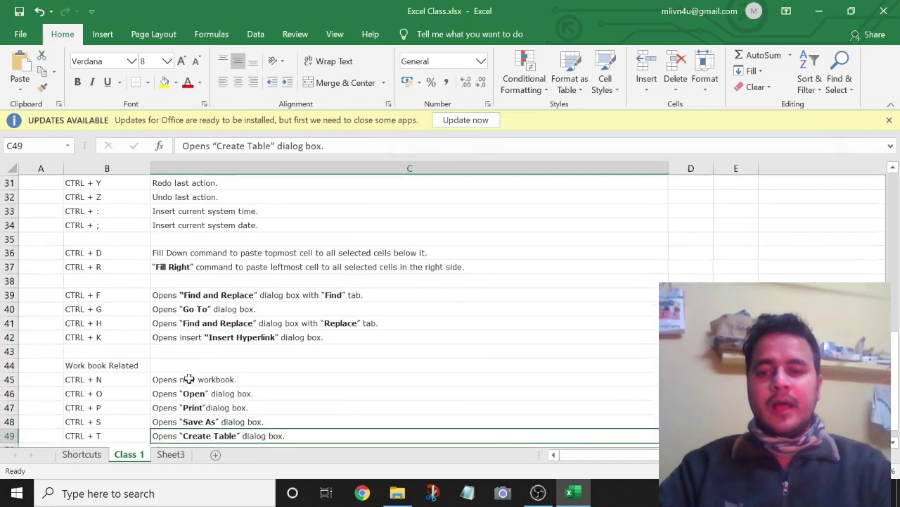
key(Down)
key(Up)
key(Up)
key(Up)
key(Up)
key(Up)
key(Up)
key(Up)
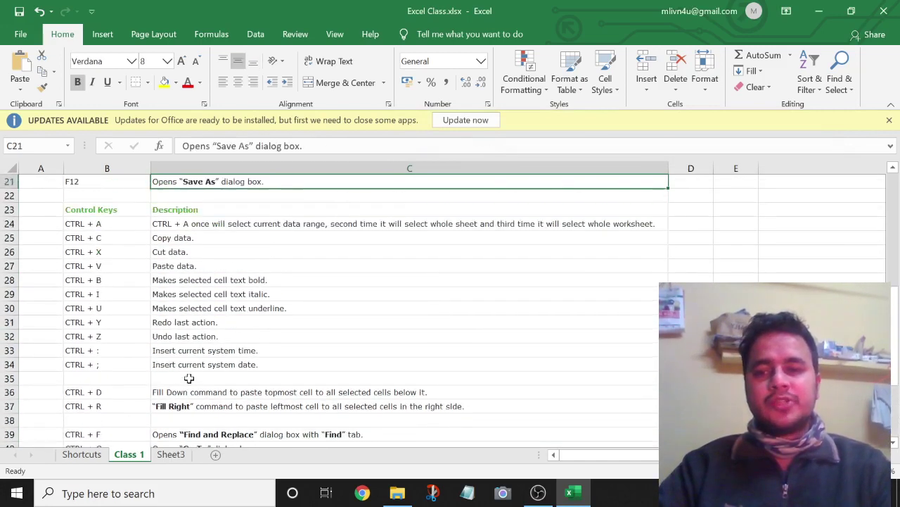
key(Left)
key(Down)
key(Down)
key(Down)
key(Right)
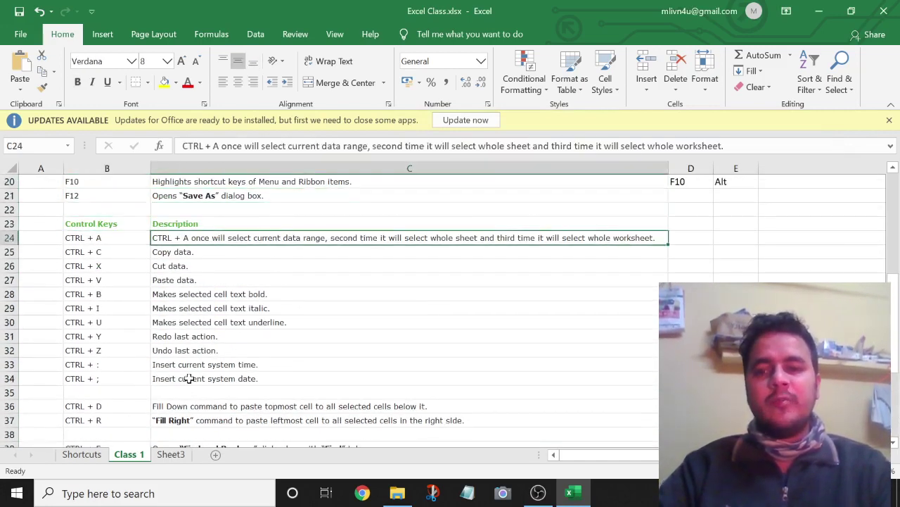
key(Left)
key(shift+Right)
key(shift+Down)
key(shift+Down)
key(shift+Down)
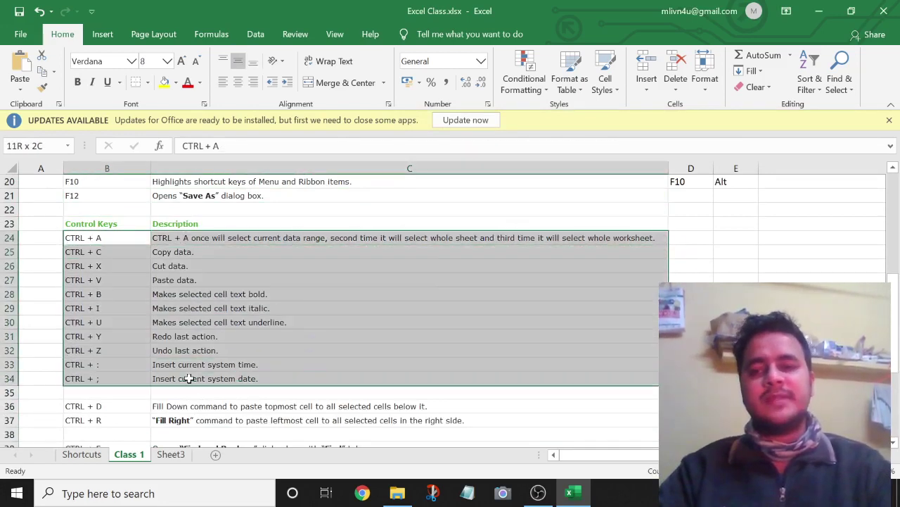
key(shift+Down)
key(shift+Down)
key(shift+Down)
key(shift+Down)
key(shift+Down)
key(shift+Down)
key(shift+Down)
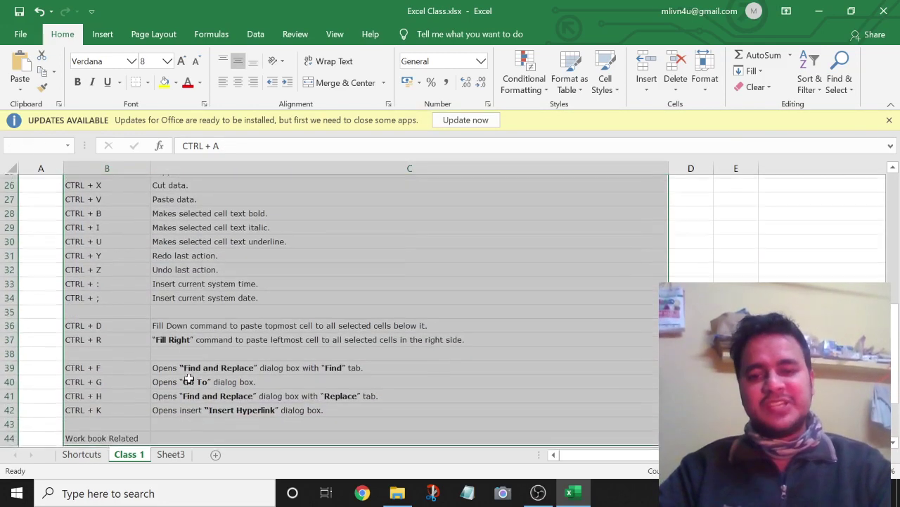
key(shift+Down)
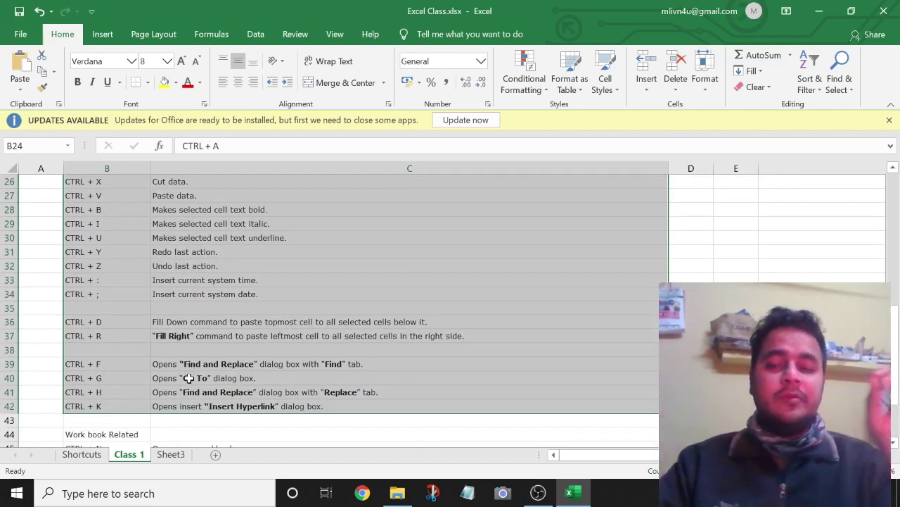
Clear the selection and move down to the CTRL + N entry under Work book Related.
key(Up)
key(Down)
key(Down)
key(Down)
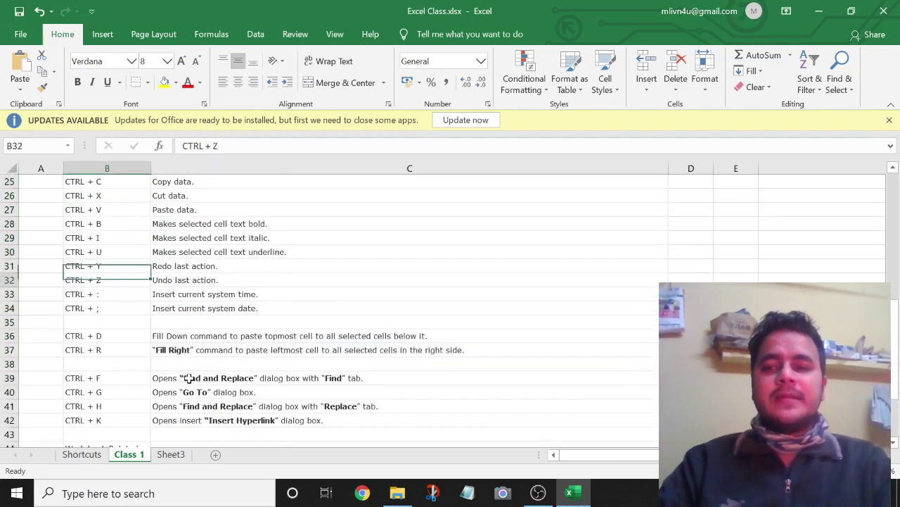
key(Down)
key(Down)
key(Down)
key(Down)
key(Down)
key(Down)
key(Down)
key(Up)
key(Up)
key(Up)
key(Up)
key(Up)
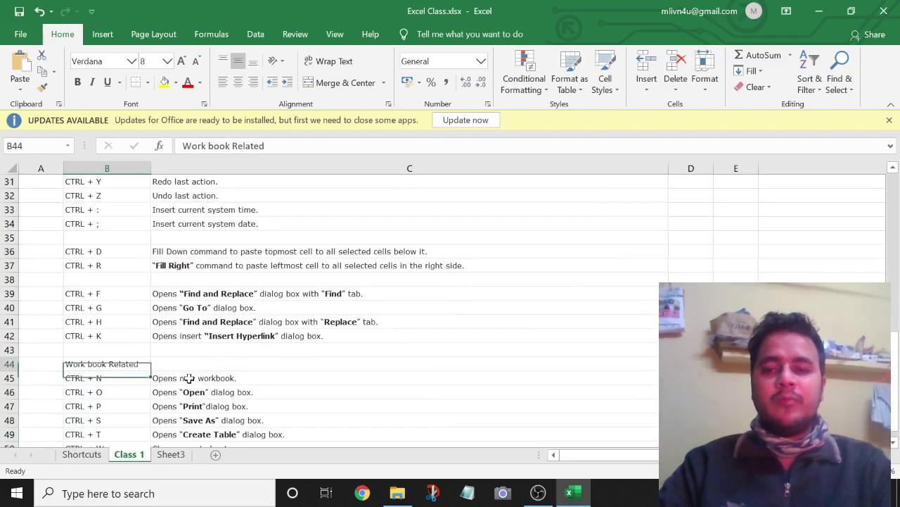
key(Down)
key(Down)
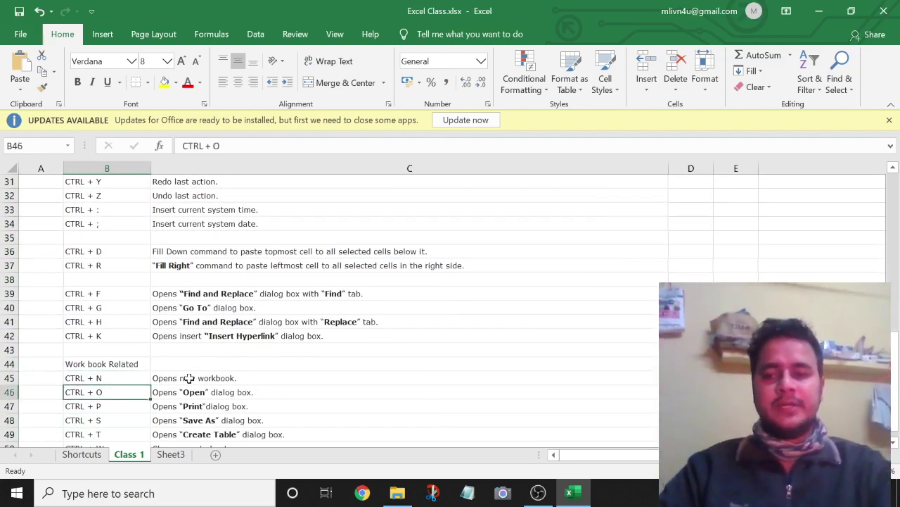
key(Up)
key(shift+Right)
key(Left)
key(Right)
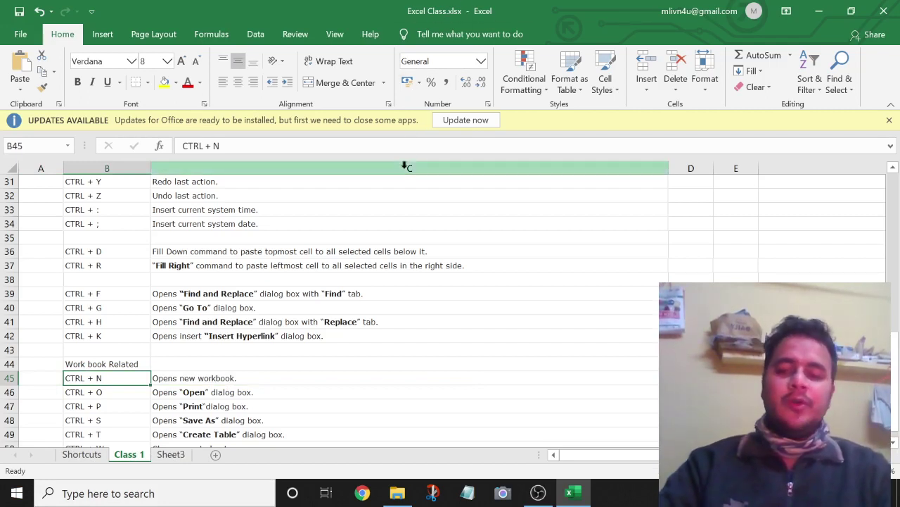
key(super+r)
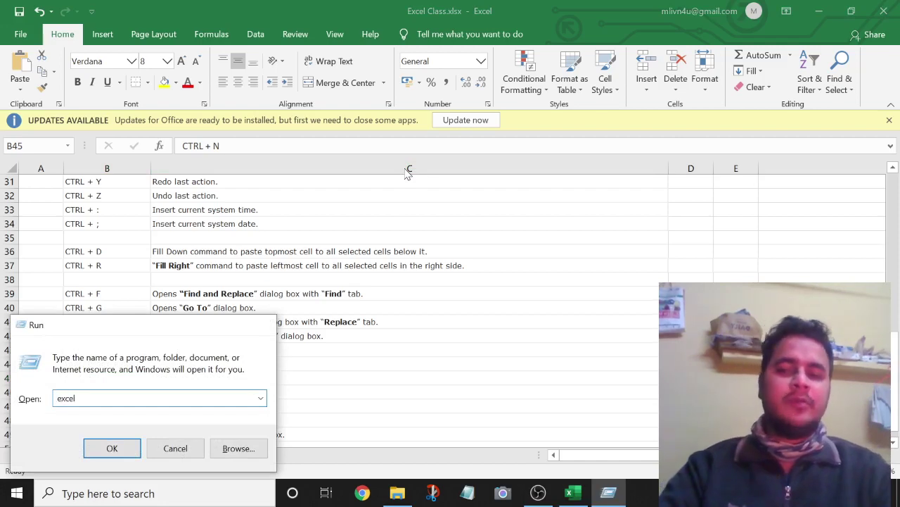
key(Escape)
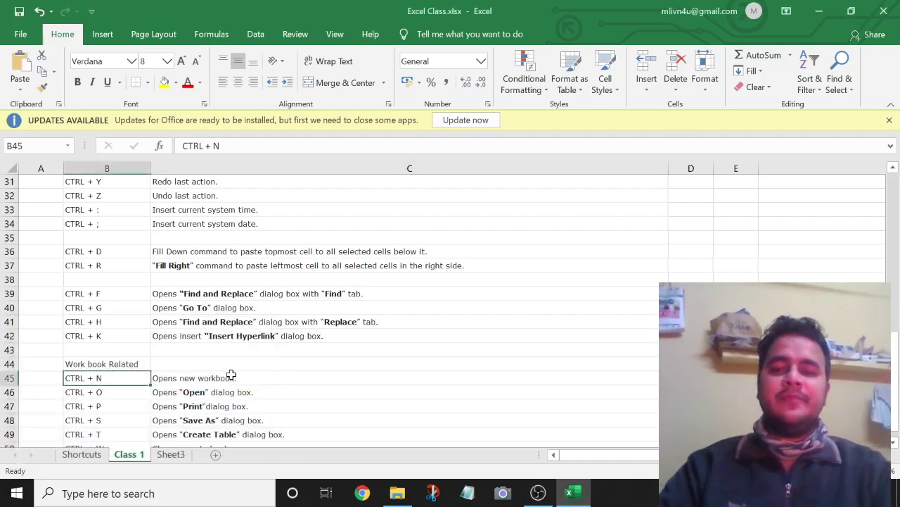
key(ctrl+n)
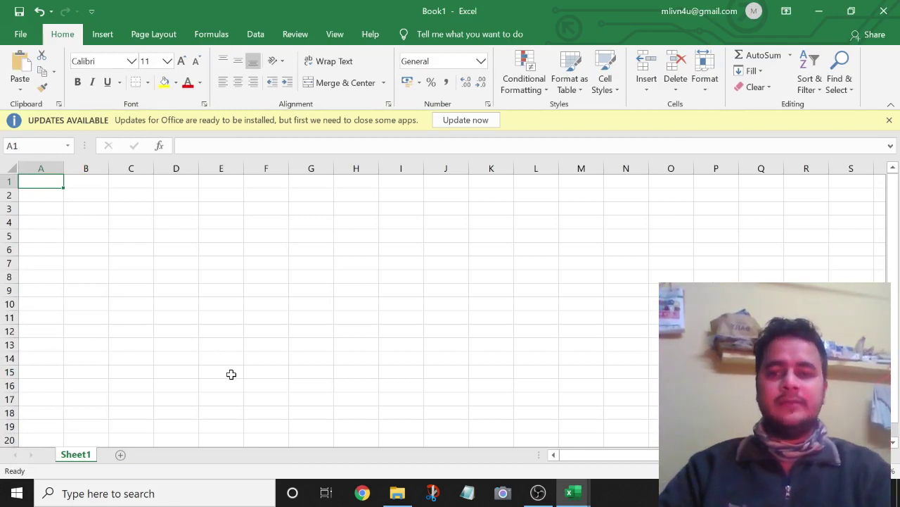
click(886, 9)
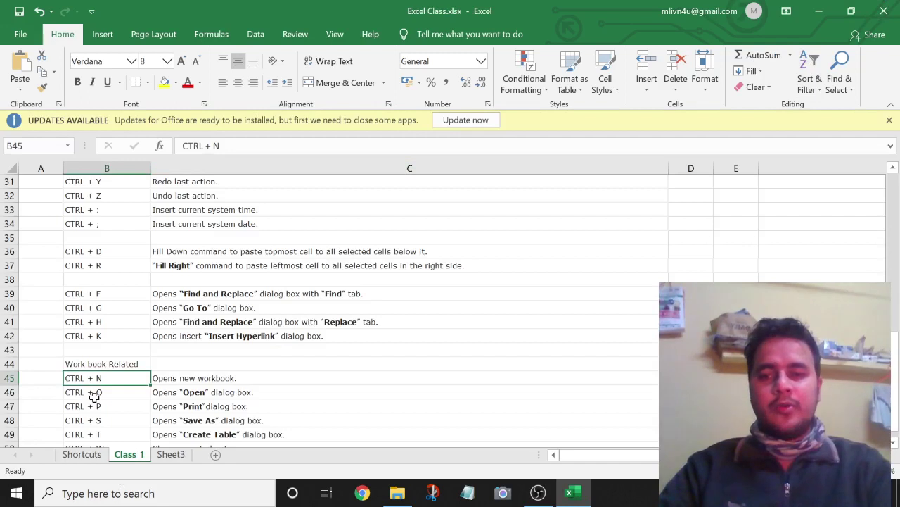
click(94, 394)
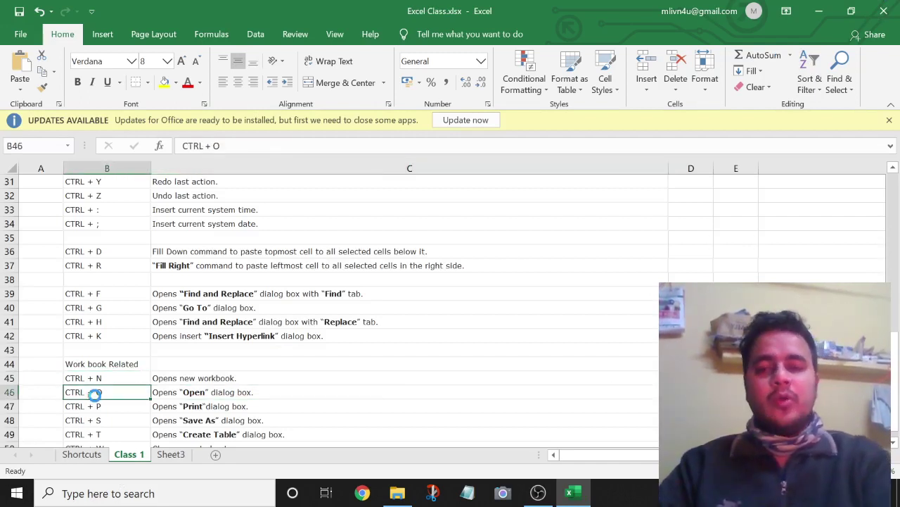
key(ctrl+o)
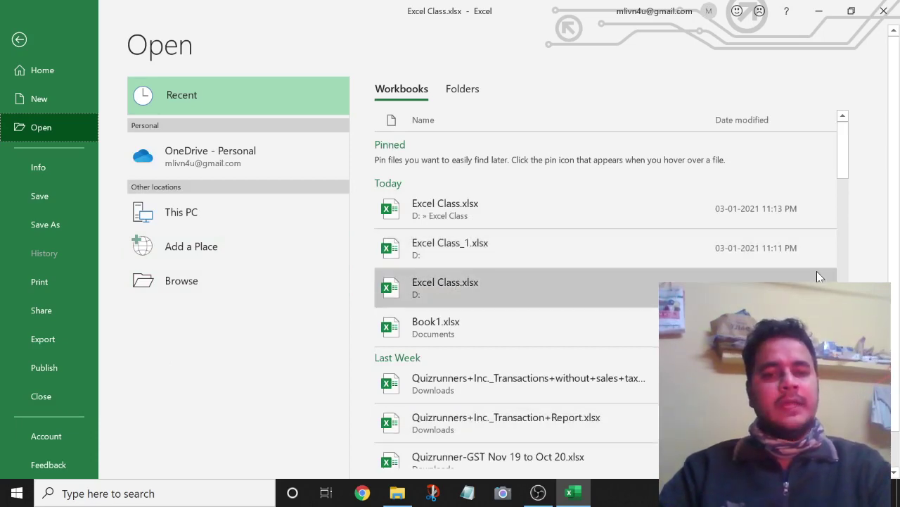
scroll(847, 154, down, 3)
scroll(847, 154, down, 5)
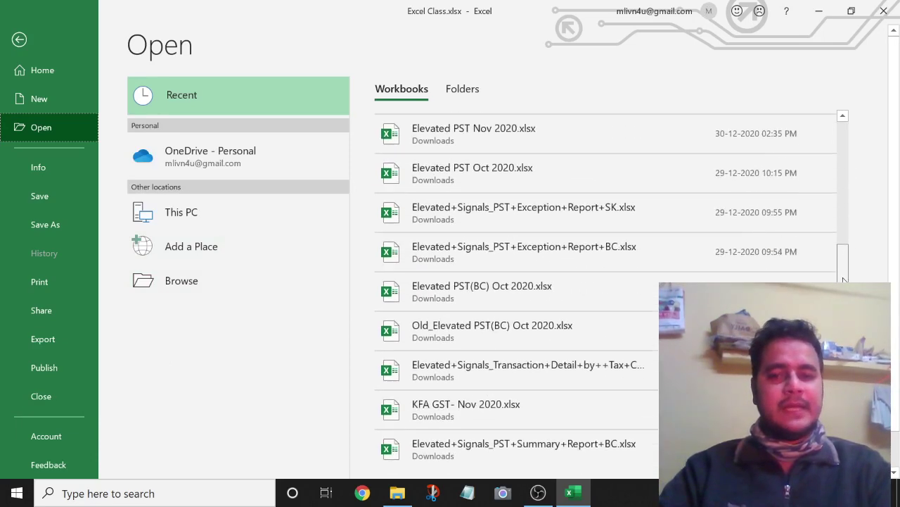
scroll(847, 154, down, 3)
scroll(839, 148, up, 11)
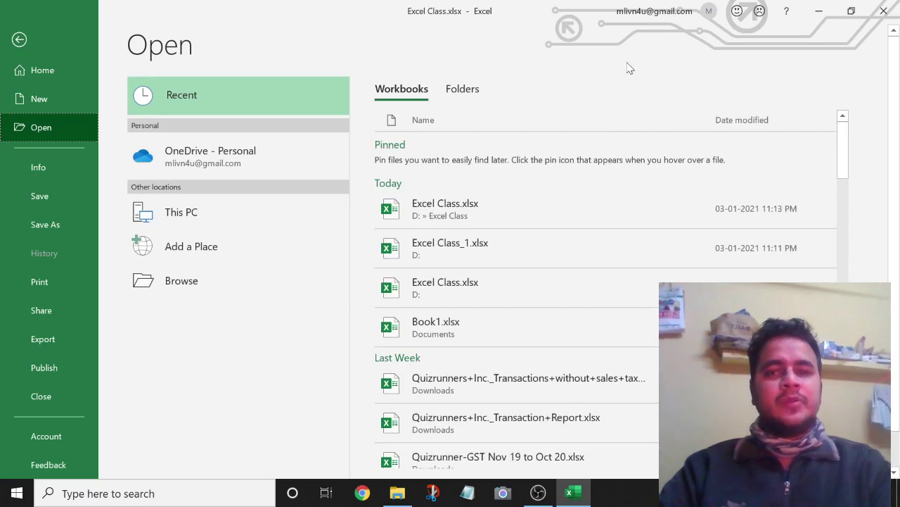
click(20, 41)
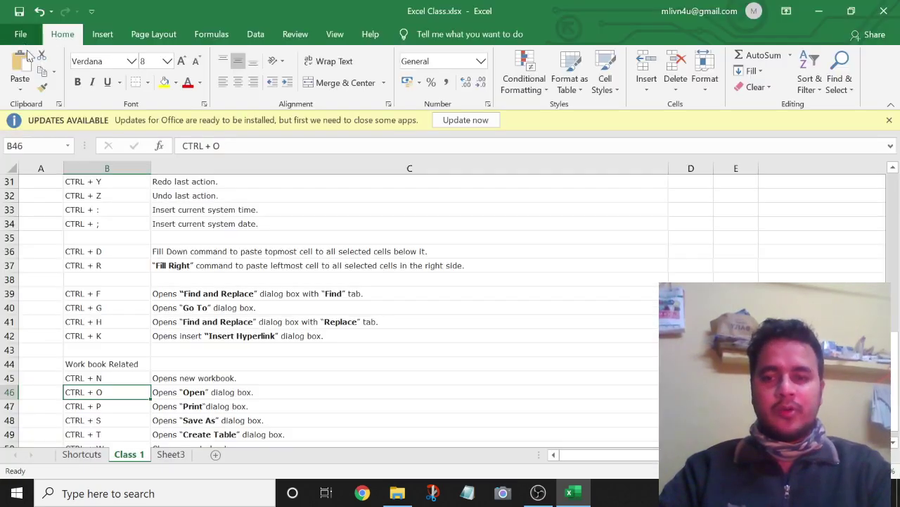
Preview the sheet in Print view from the CTRL + P entry in B47, then return.
click(128, 405)
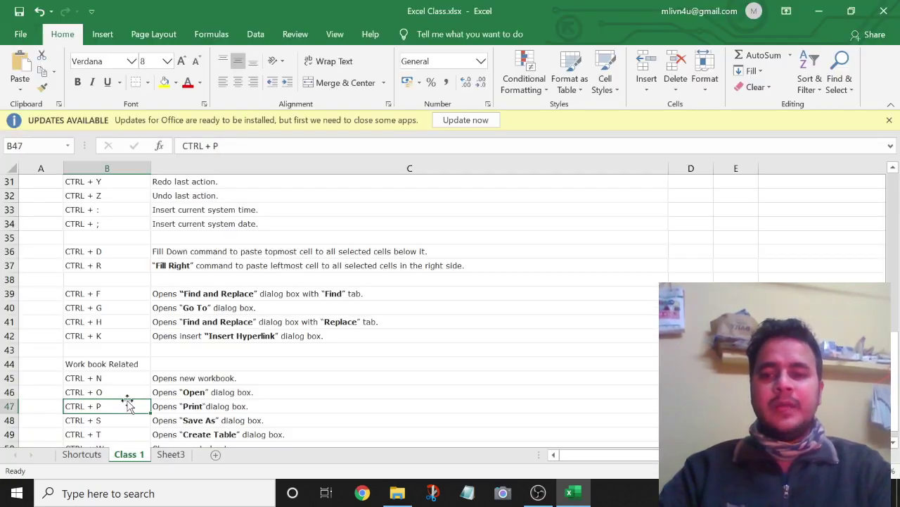
key(ctrl+p)
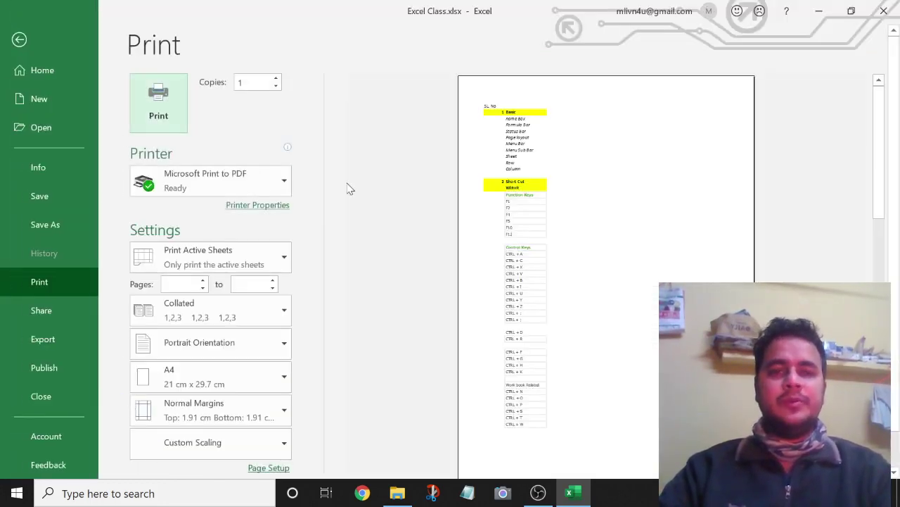
click(20, 40)
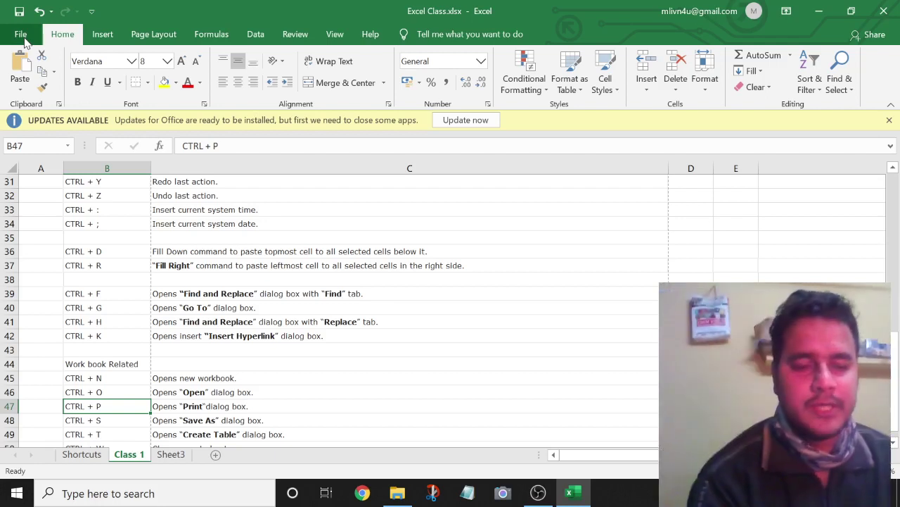
Walk through the shortcut rows from Go To in C40 down to Save As in C48.
key(Down)
key(Down)
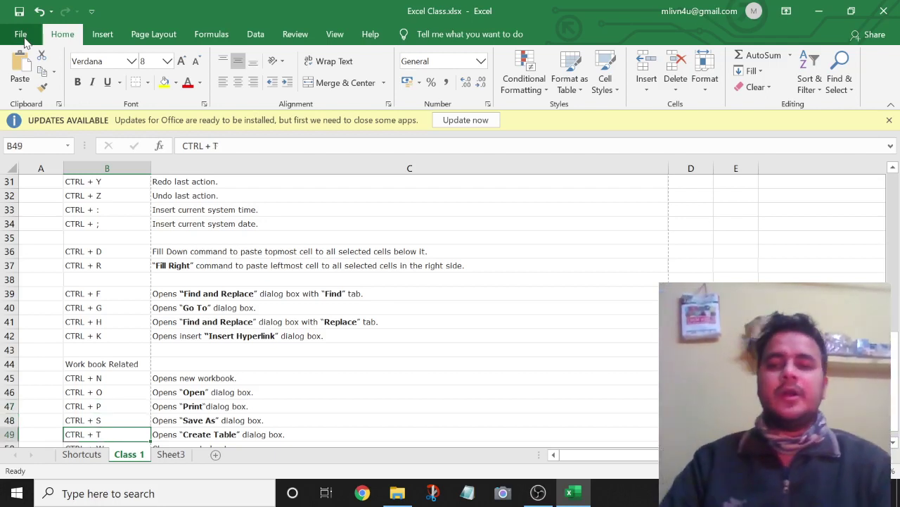
key(Up)
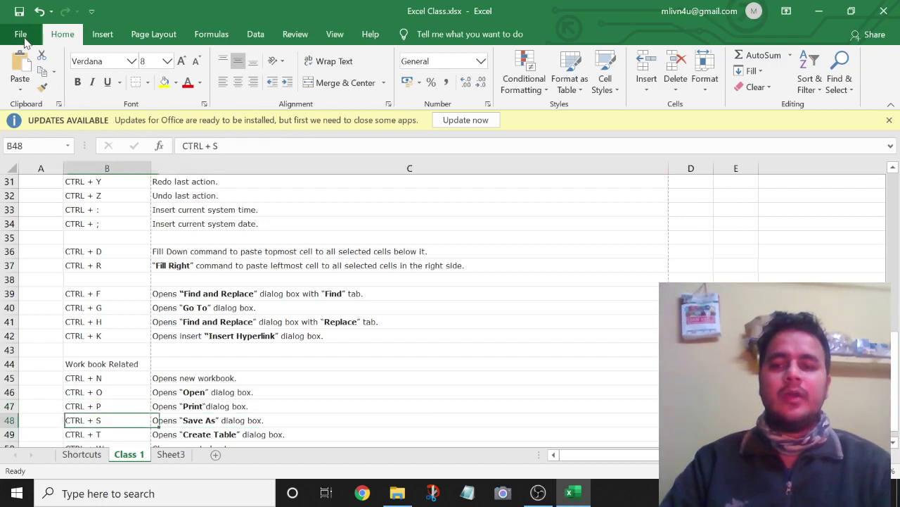
key(Up)
key(Right)
key(Right)
key(Left)
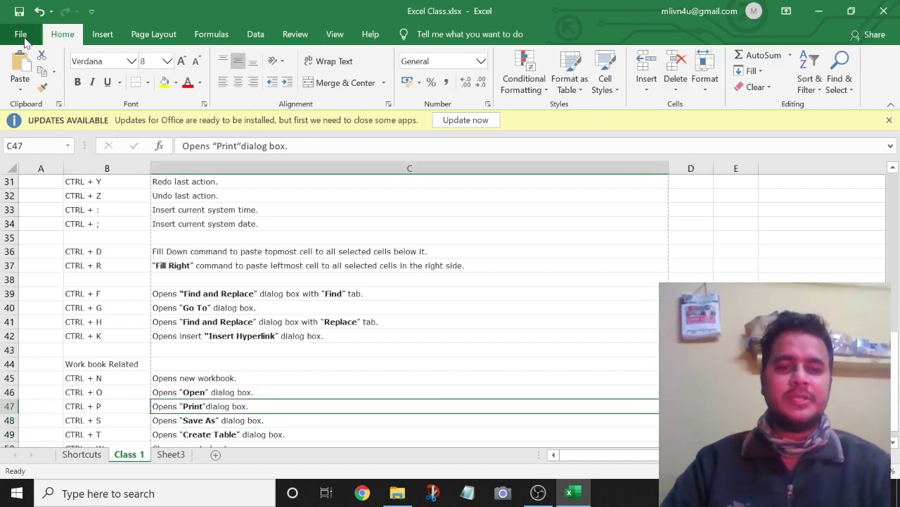
key(Up)
key(Up)
key(Up)
key(Up)
key(Up)
key(Up)
key(Up)
key(Right)
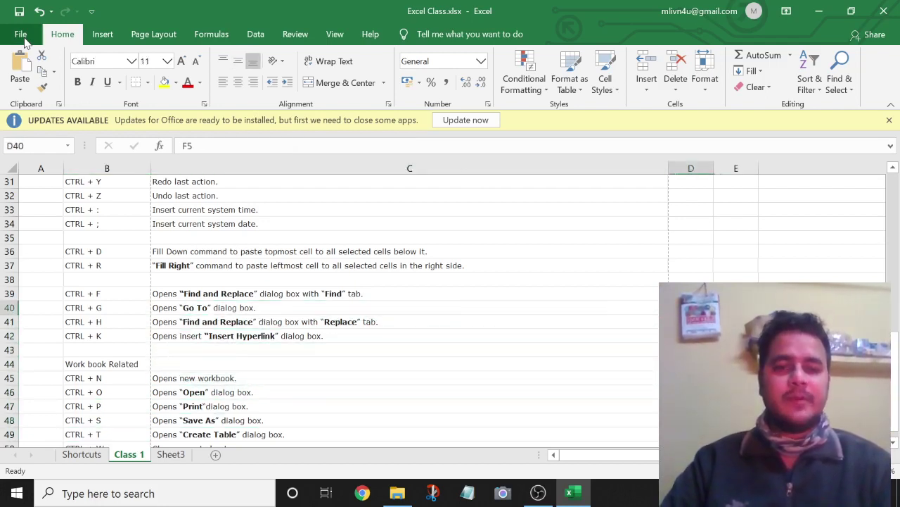
key(Left)
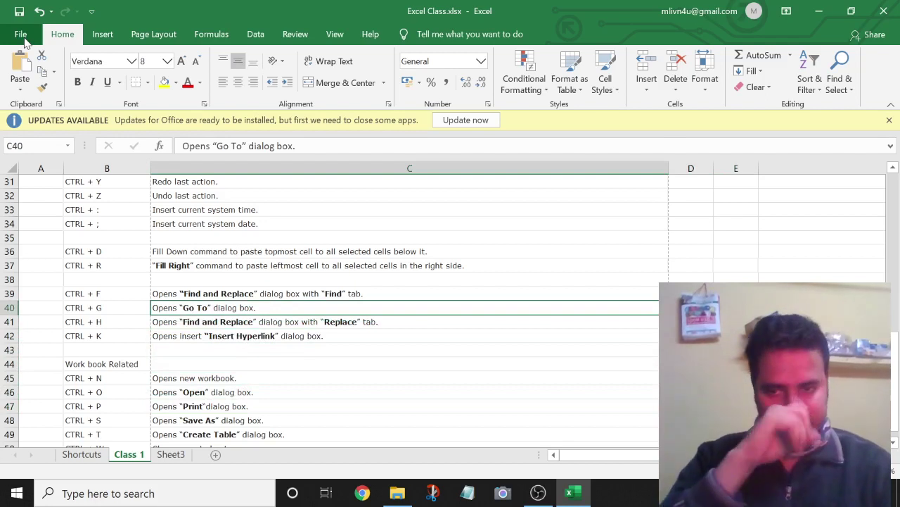
key(Down)
key(Down)
key(Down)
key(Down)
key(Down)
key(Down)
key(Down)
key(Down)
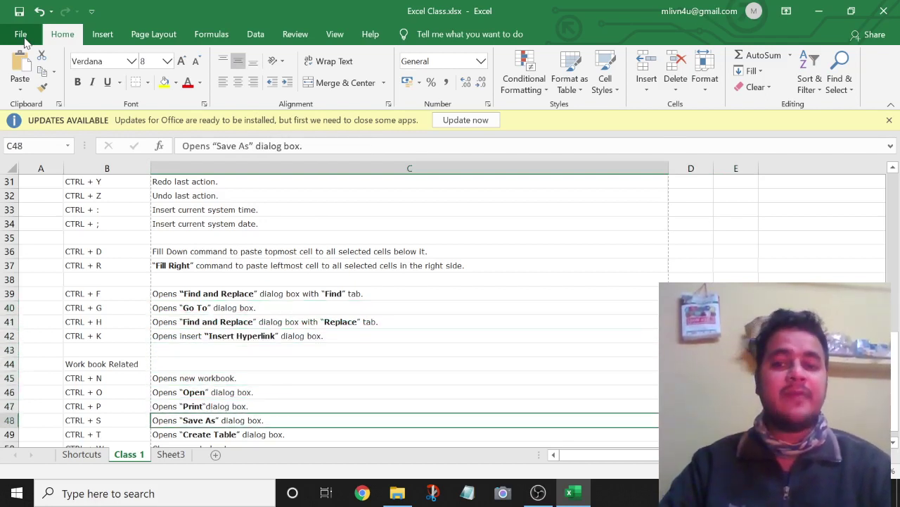
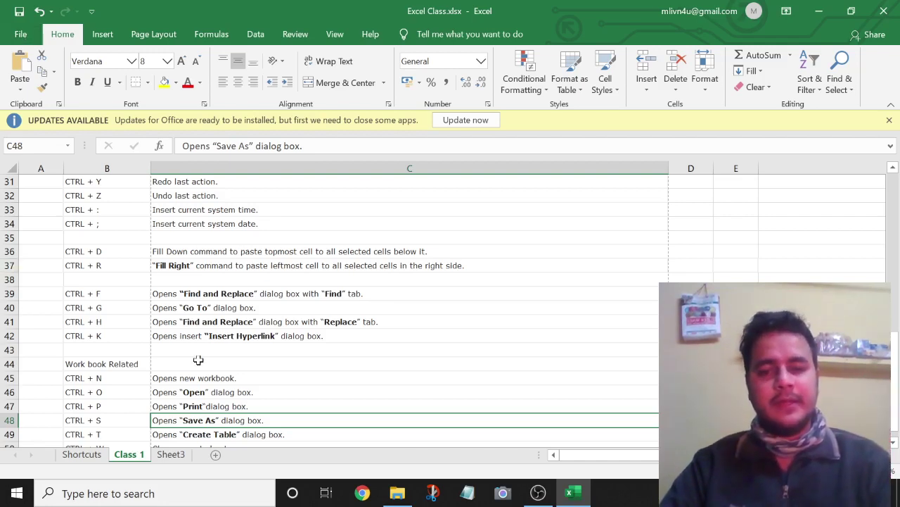
Point out Excel Class.xlsx in its folder, then return to the workbook's C42 cell.
click(398, 493)
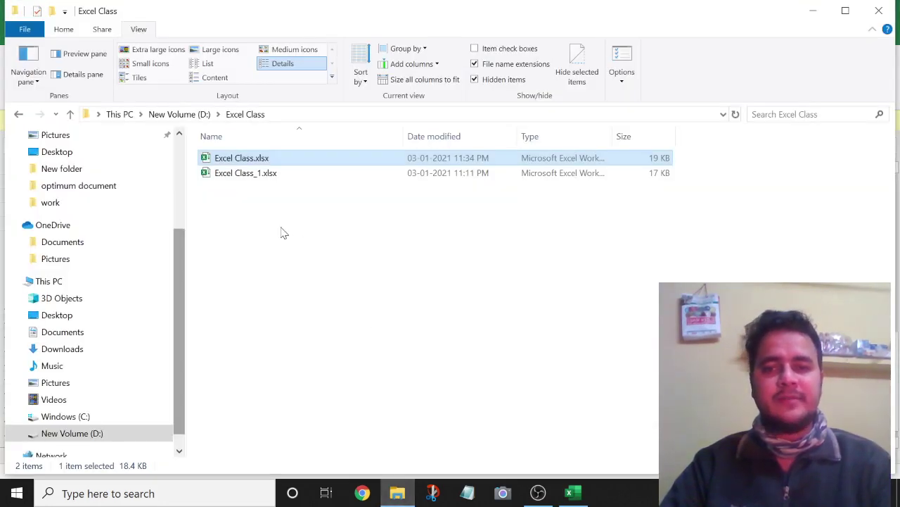
click(284, 233)
click(255, 162)
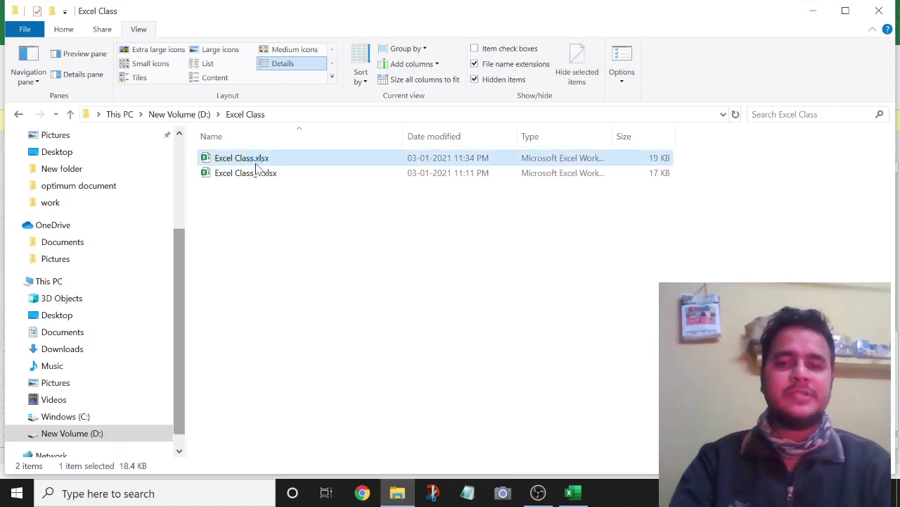
key(alt+Tab)
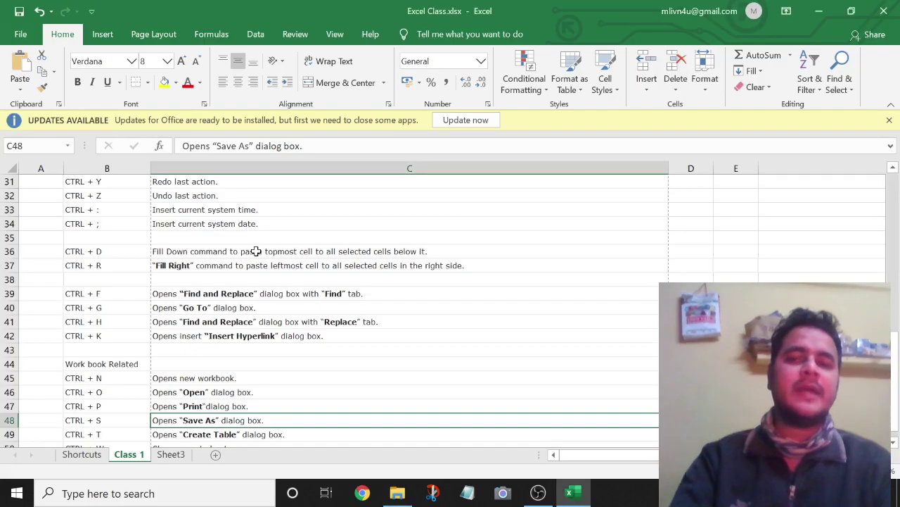
click(313, 336)
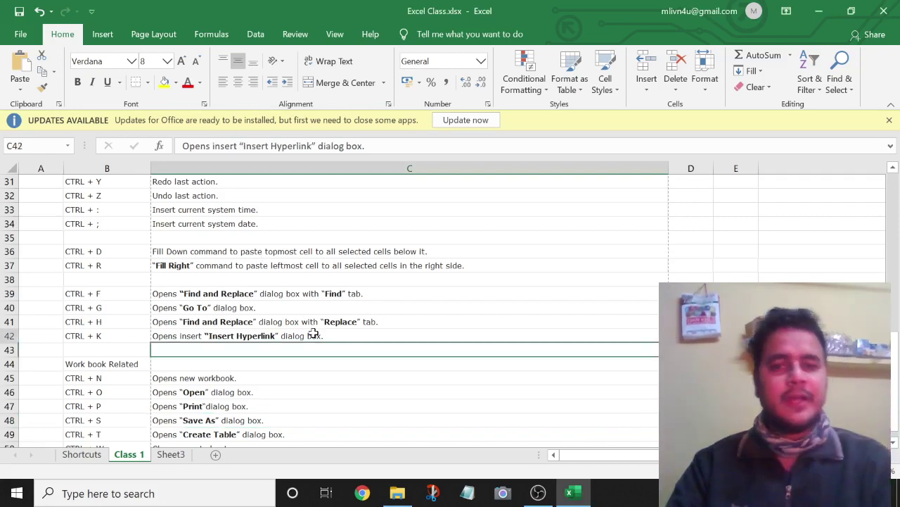
Dismiss the Updates Available bar and select the CTRL + T shortcut row.
click(888, 120)
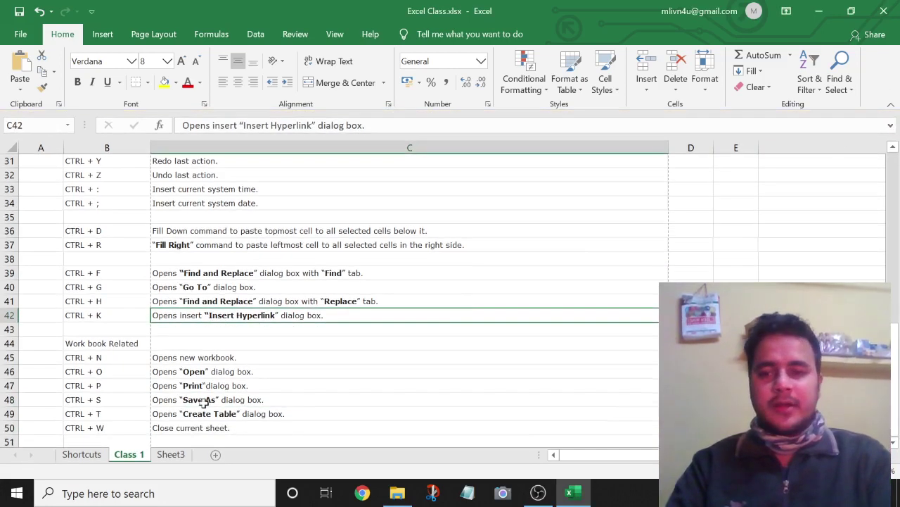
click(122, 413)
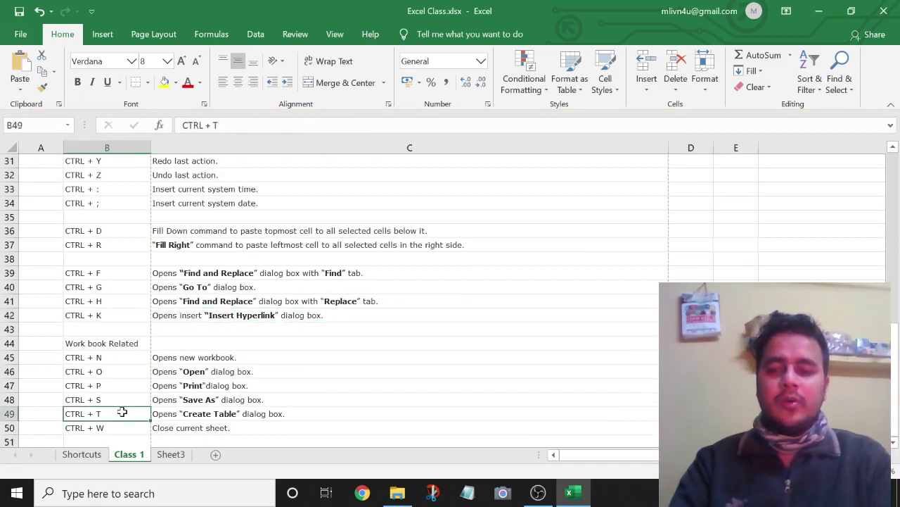
key(shift+Right)
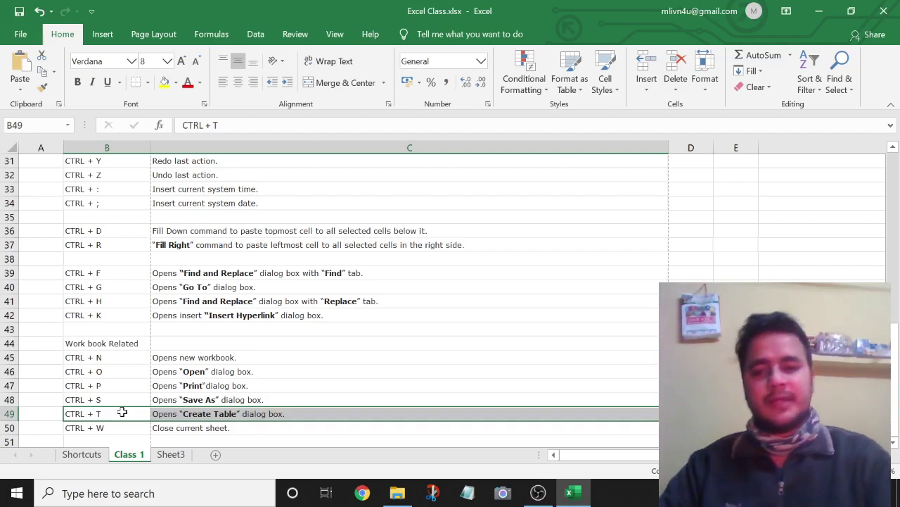
Select the CTRL + W 'Close current sheet' row and close the workbook with Ctrl+W.
key(Down)
key(Down)
key(Up)
key(Right)
key(Left)
key(Left)
key(Down)
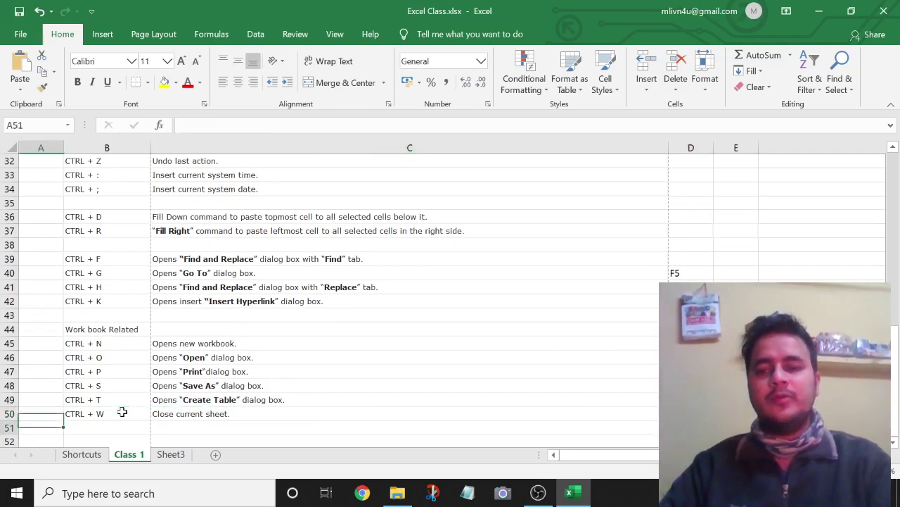
key(Down)
key(Down)
key(Down)
key(Up)
key(Up)
key(Up)
key(Up)
key(Right)
key(Right)
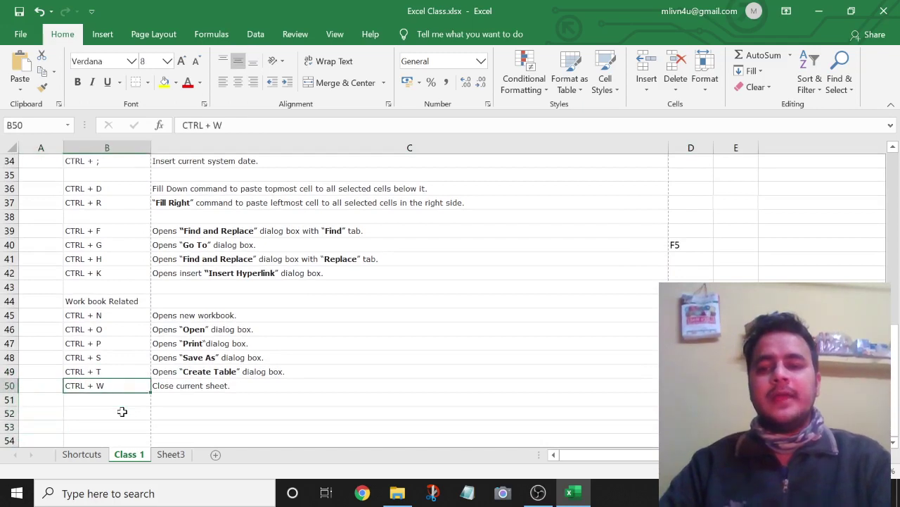
key(Left)
key(Left)
key(Right)
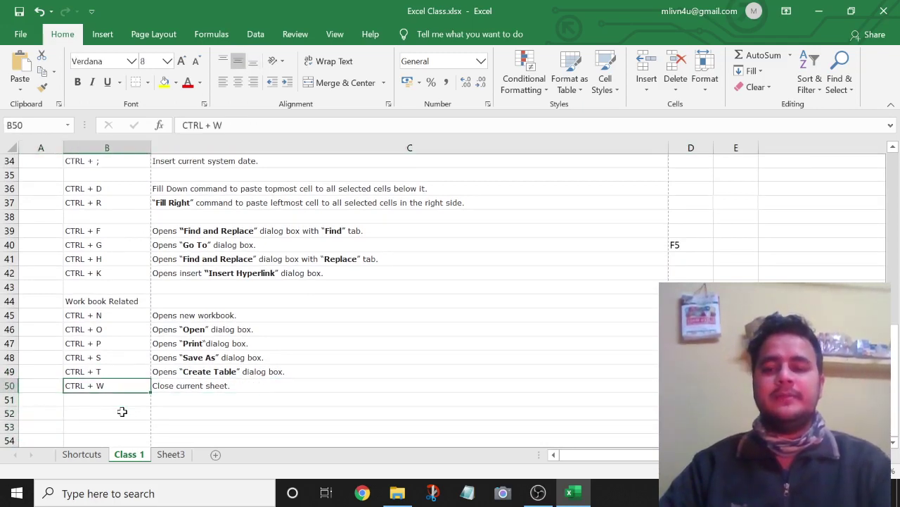
key(ctrl+w)
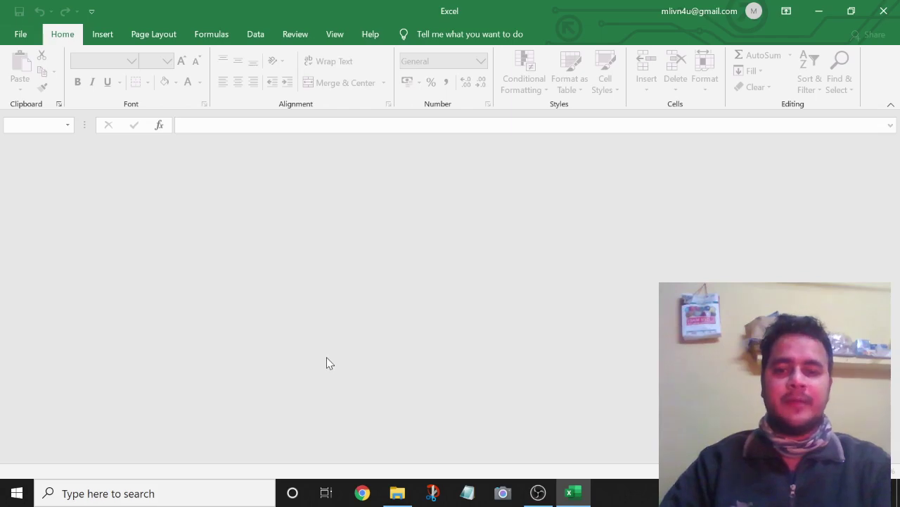
Reopen Excel Class.xlsx from Recent workbooks via Ctrl+O and return to the CTRL + W row.
key(ctrl+o)
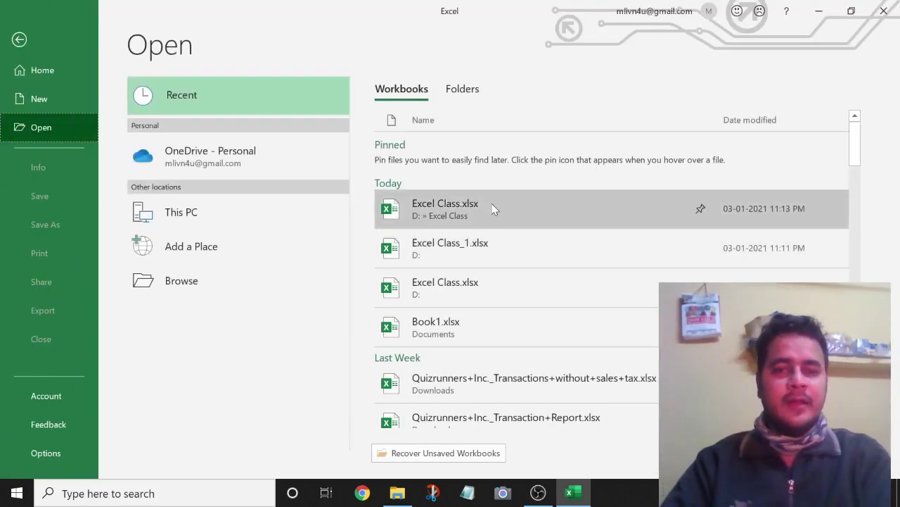
click(493, 205)
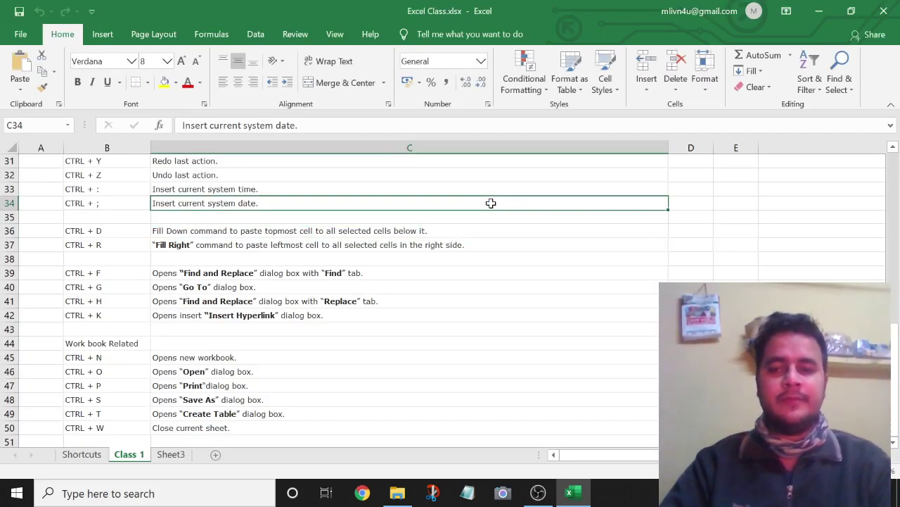
click(91, 399)
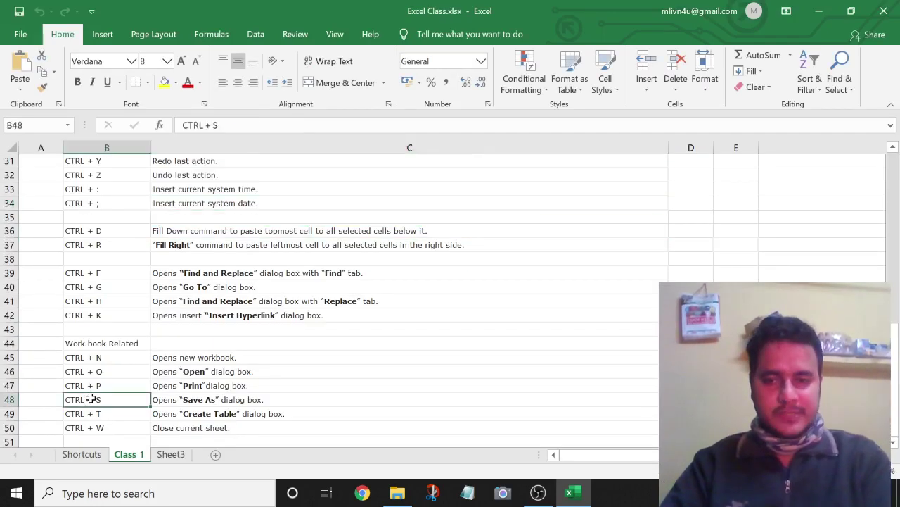
click(93, 416)
click(92, 427)
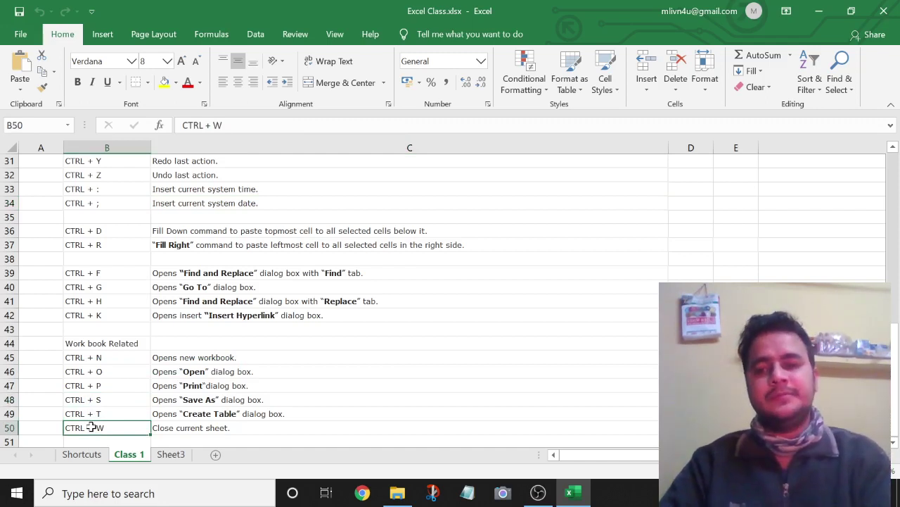
key(Right)
key(Home)
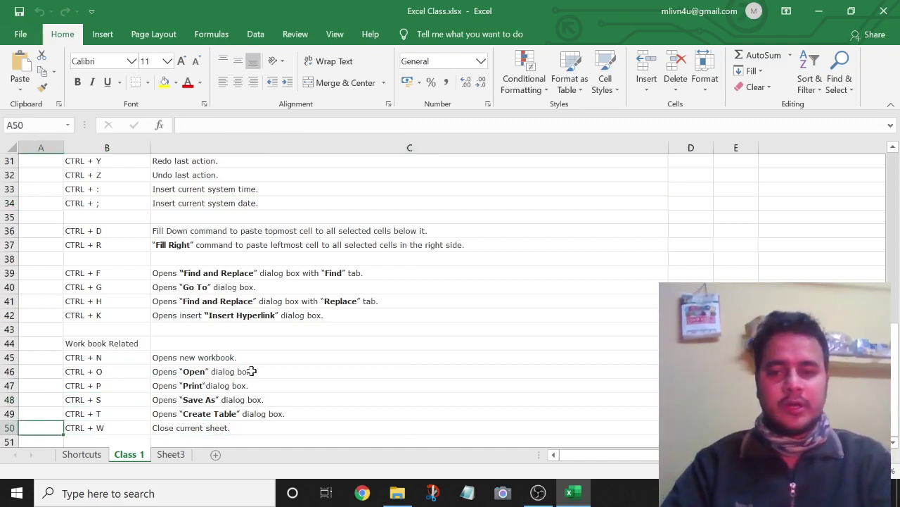